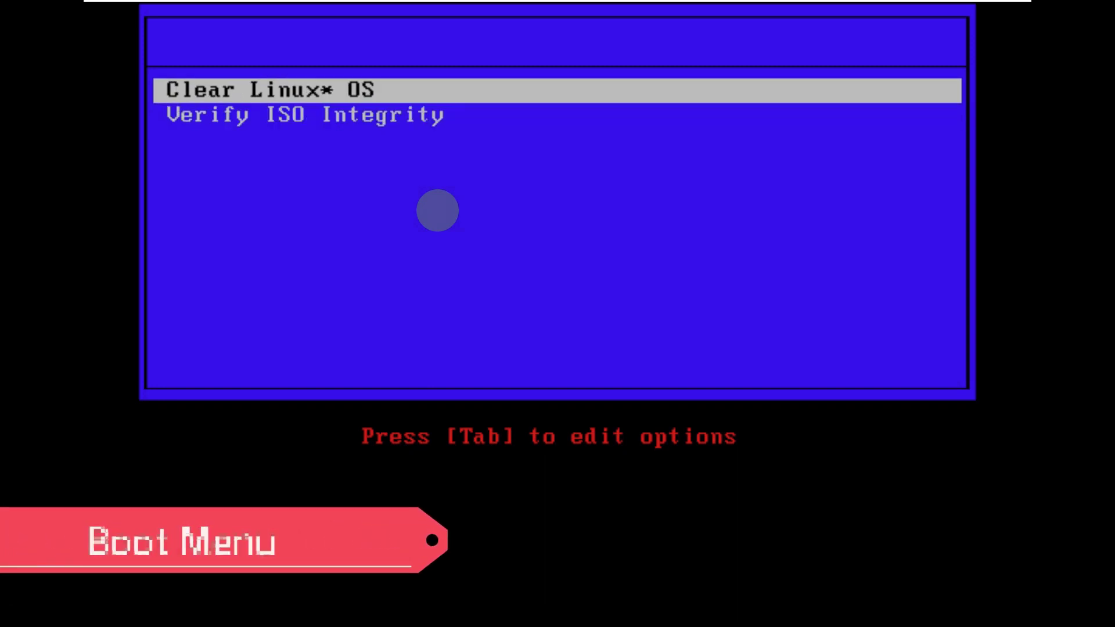
# - Boot the 'Clear Linux* OS' boot-menu entry into the live GNOME session
pyautogui.press('Return')
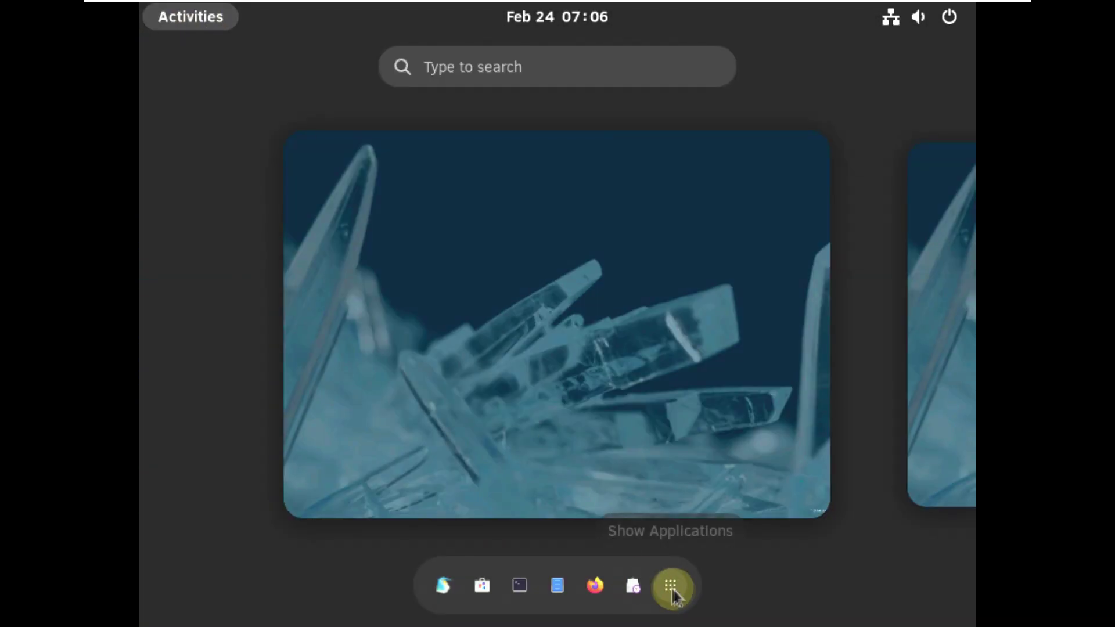
# - Launch System Monitor maximized on its Resources graphs and recolour CPU2 green
pyautogui.click(671, 587)
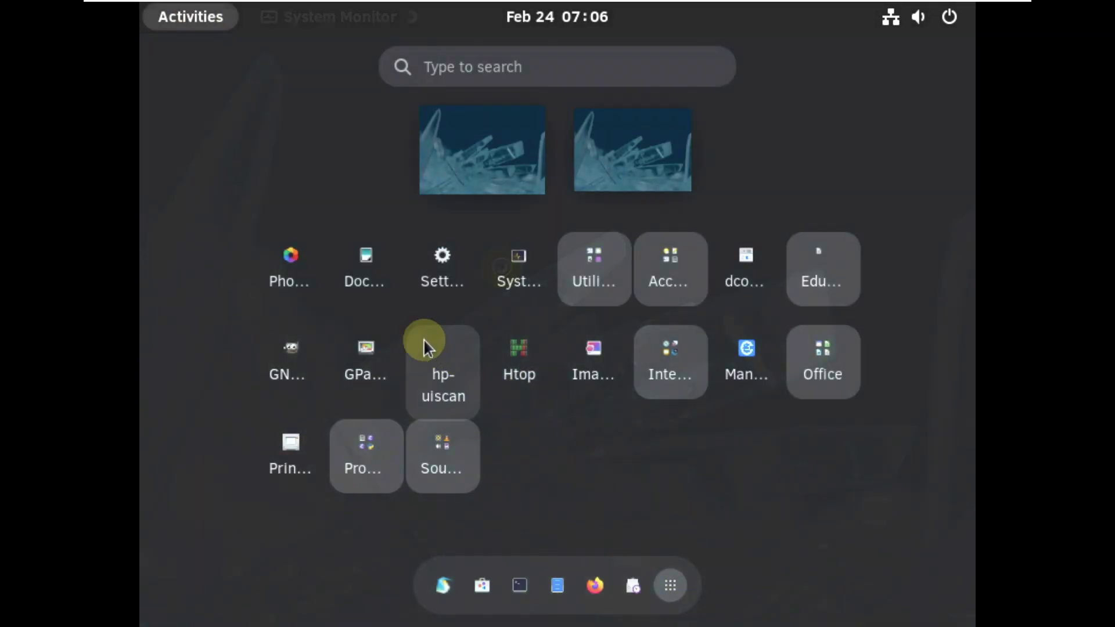
pyautogui.click(502, 267)
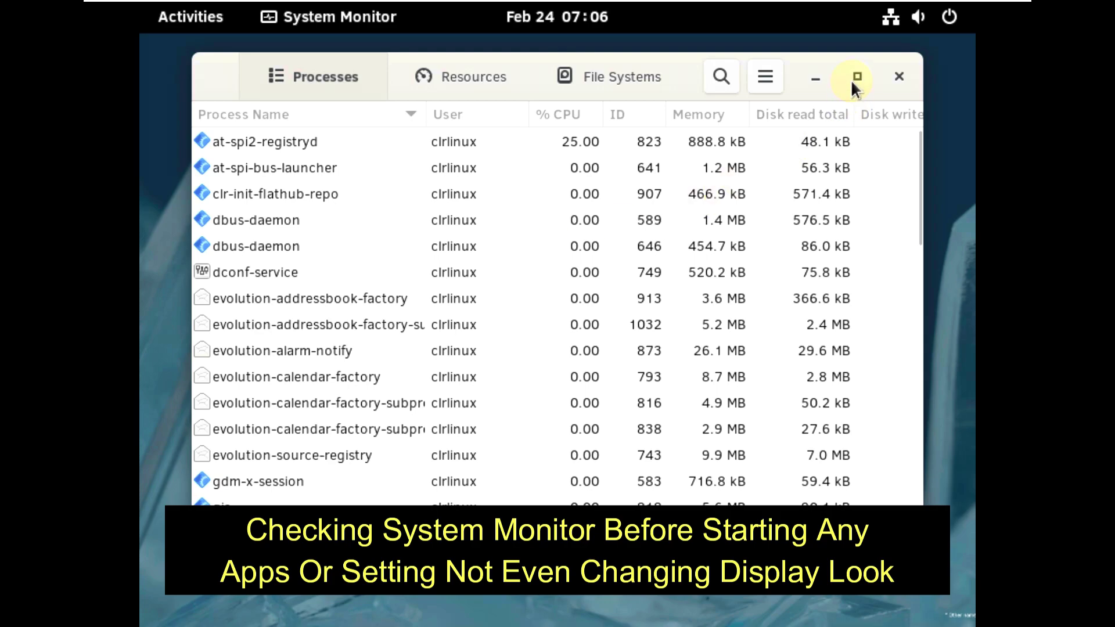
pyautogui.click(856, 78)
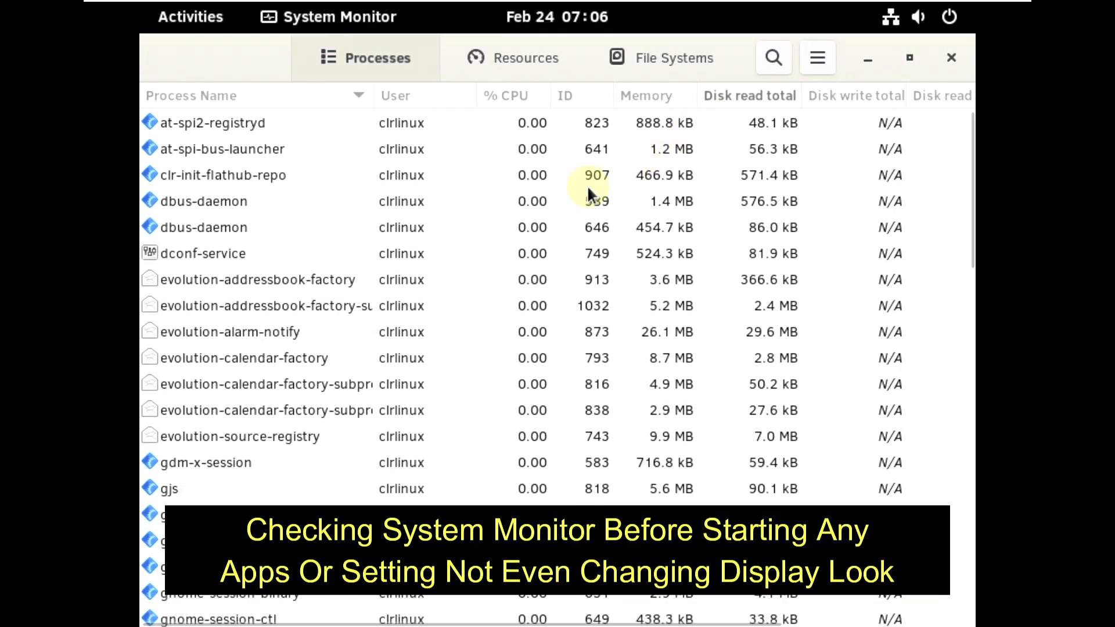
pyautogui.click(526, 64)
pyautogui.click(588, 230)
pyautogui.click(393, 316)
pyautogui.click(793, 191)
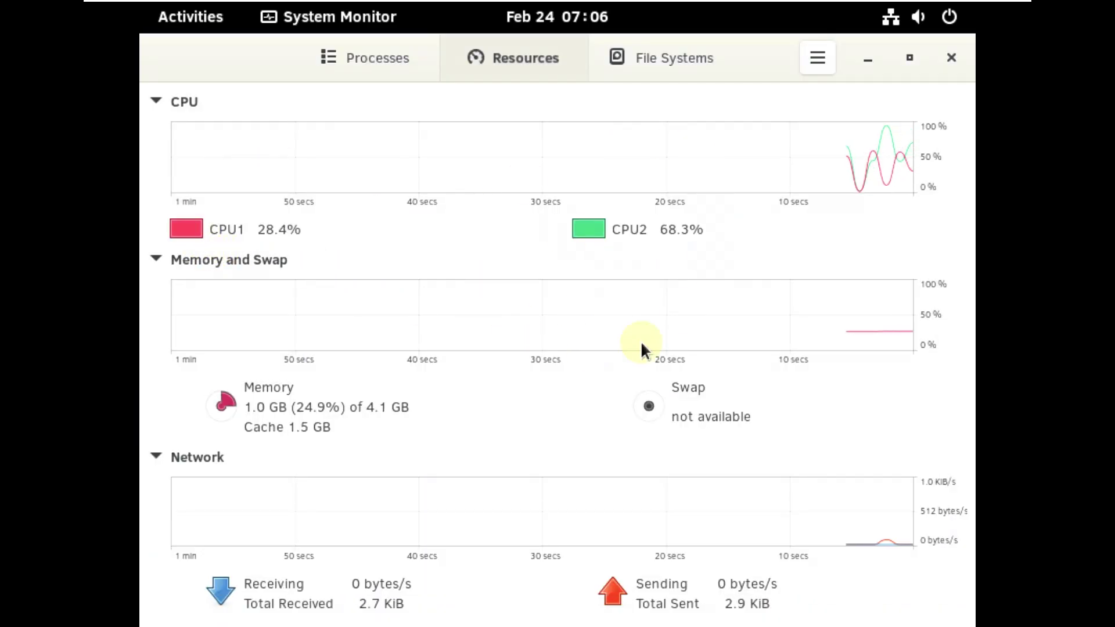
# - Collapse and re-expand the Network and Memory sections, then view System Monitor's About information
pyautogui.click(155, 456)
pyautogui.click(159, 332)
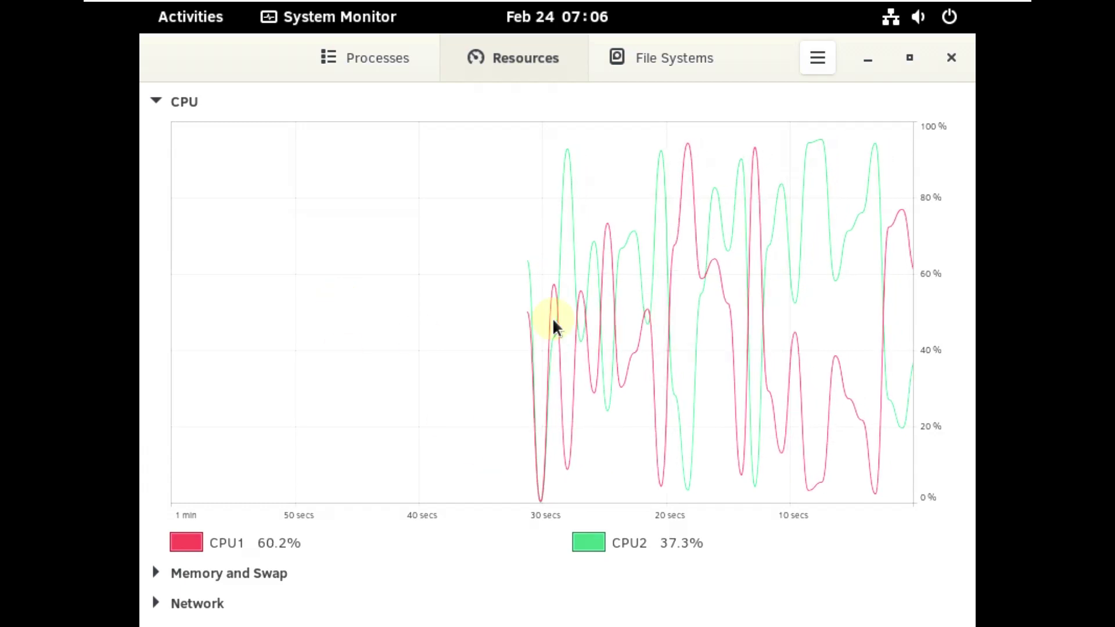
pyautogui.click(156, 603)
pyautogui.click(158, 342)
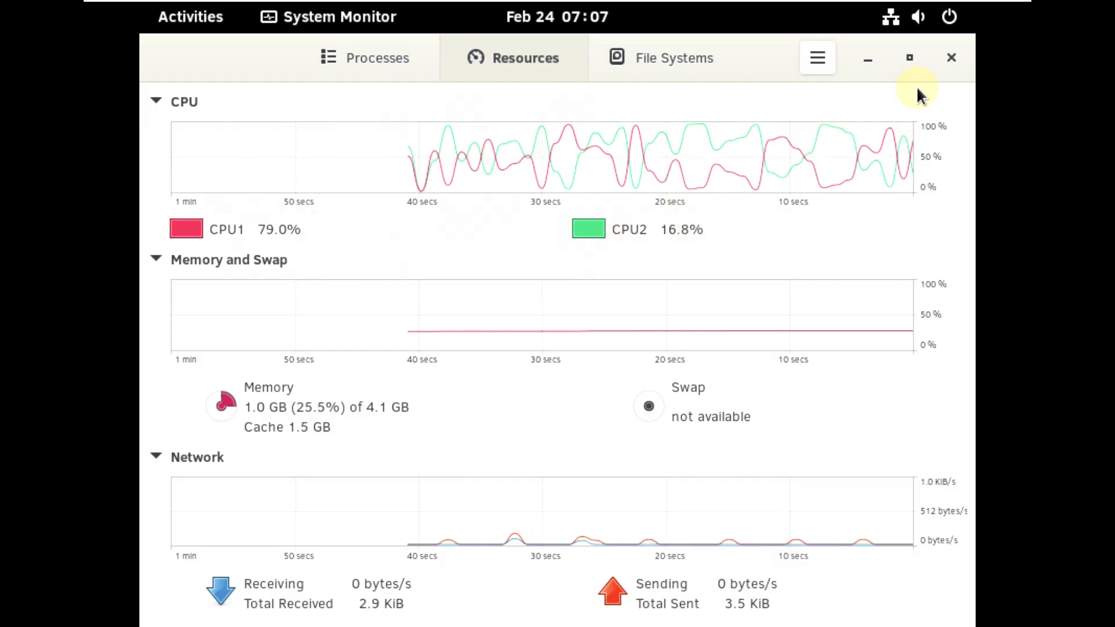
pyautogui.click(818, 58)
pyautogui.click(796, 238)
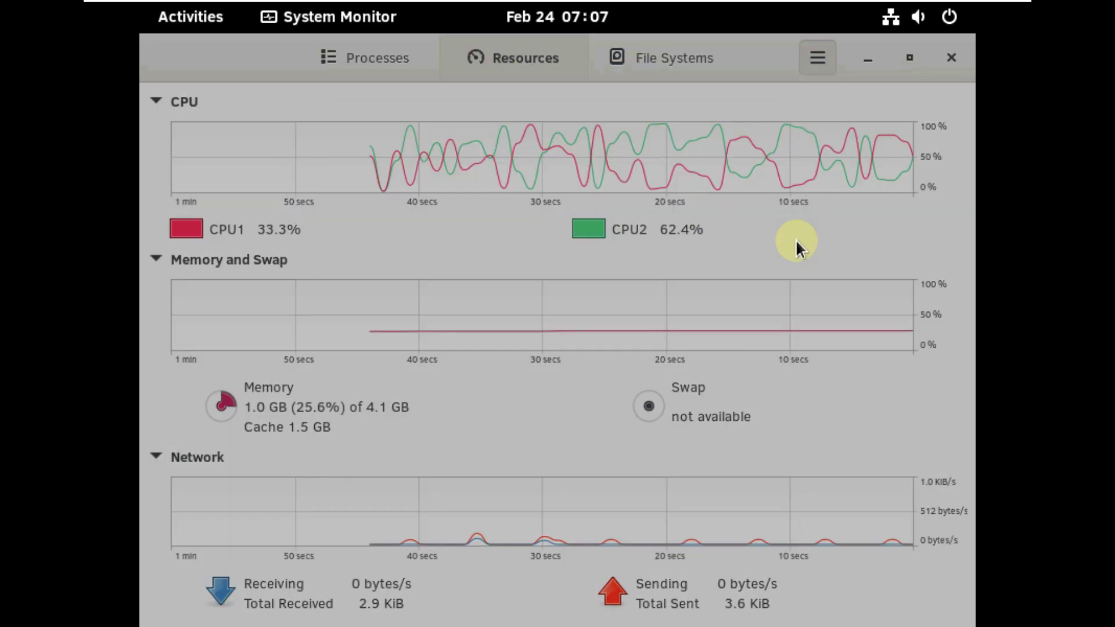
pyautogui.press('Escape')
# - Close System Monitor, then set and keep a 1920 × 1080 (16:9) display resolution
pyautogui.click(937, 58)
pyautogui.rightClick(389, 204)
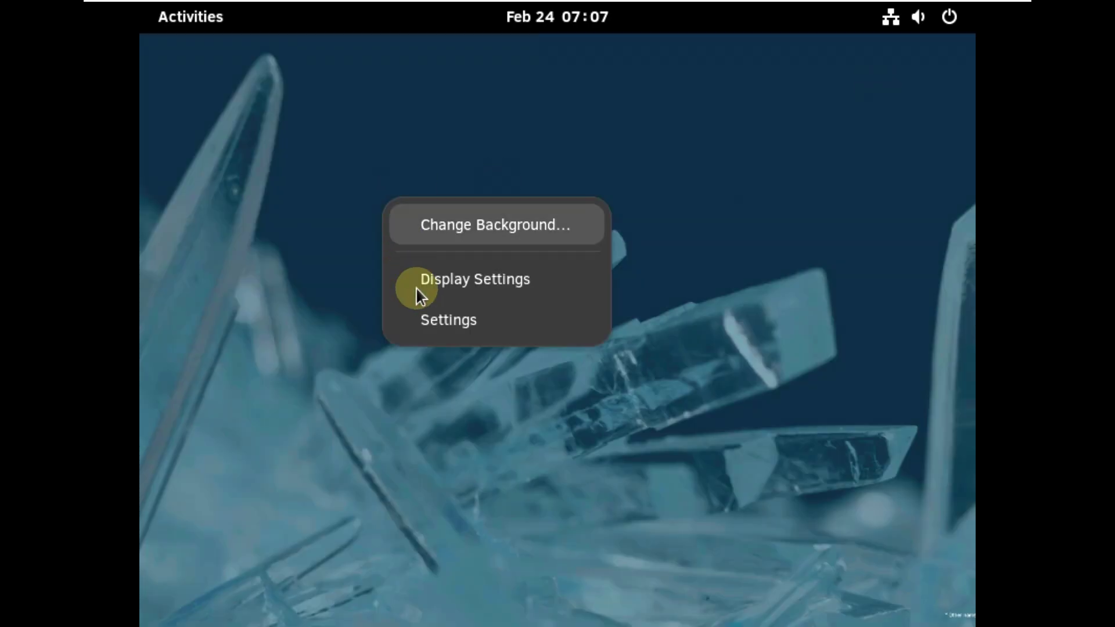
pyautogui.click(424, 292)
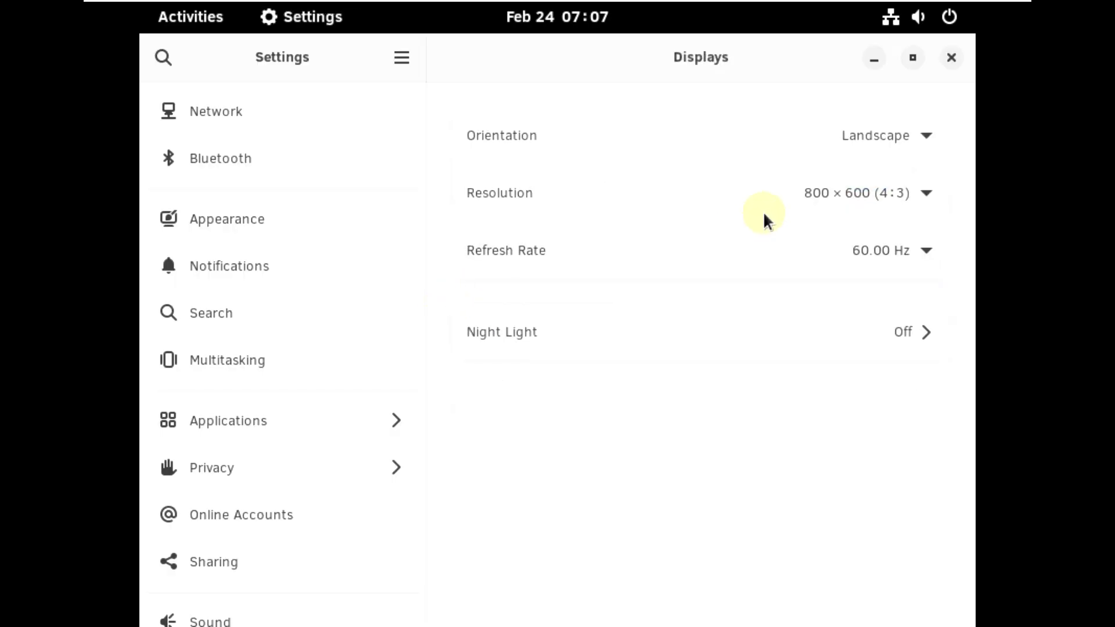
pyautogui.click(764, 215)
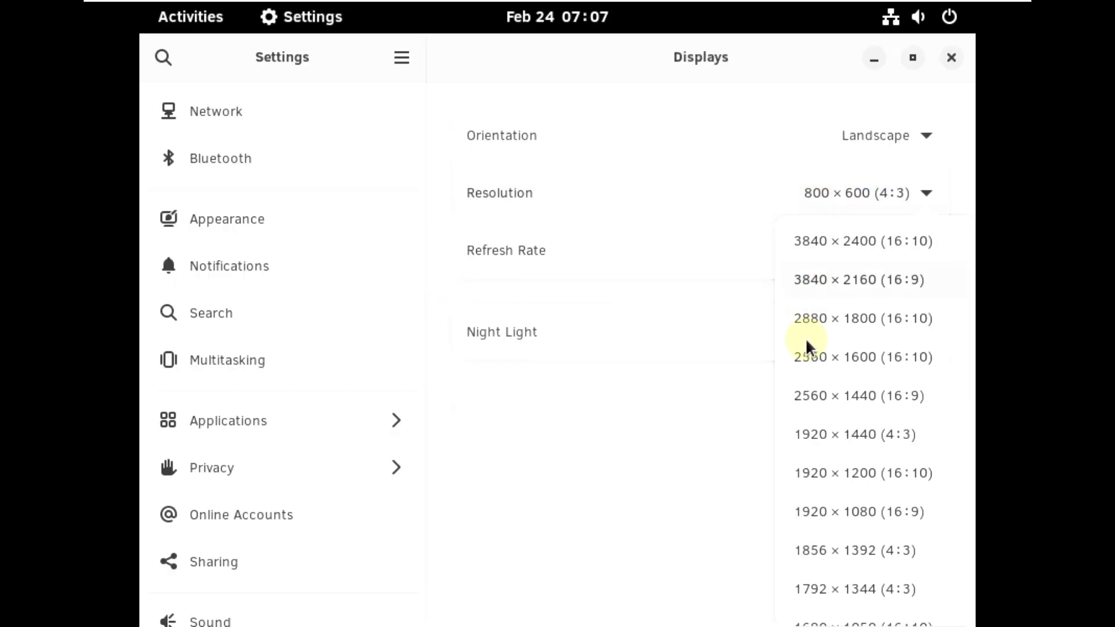
pyautogui.click(839, 510)
pyautogui.click(922, 72)
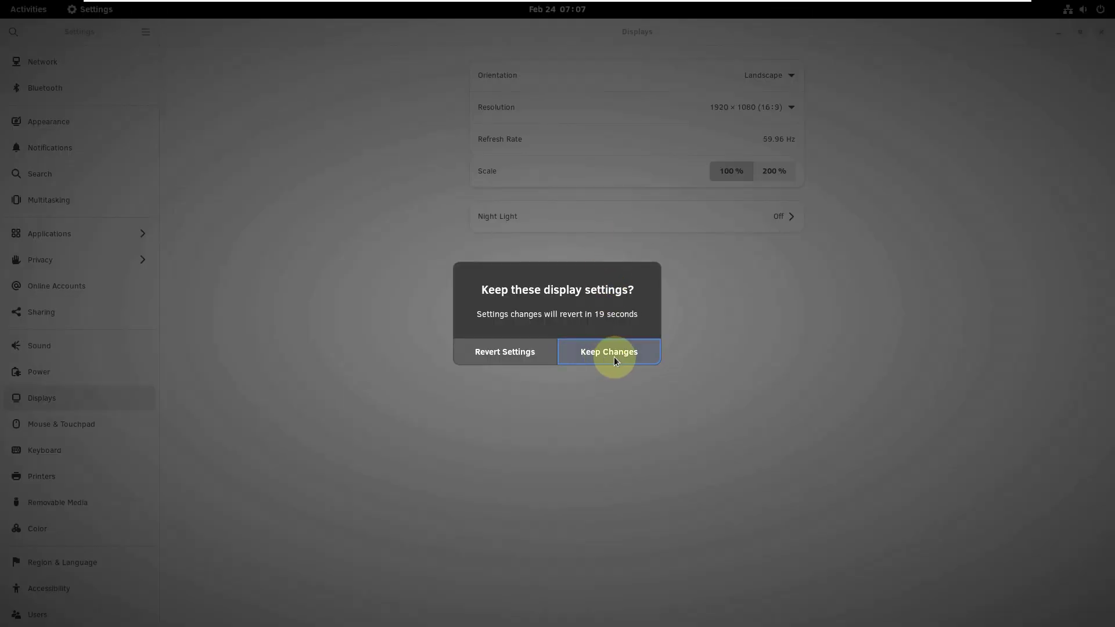
pyautogui.click(613, 355)
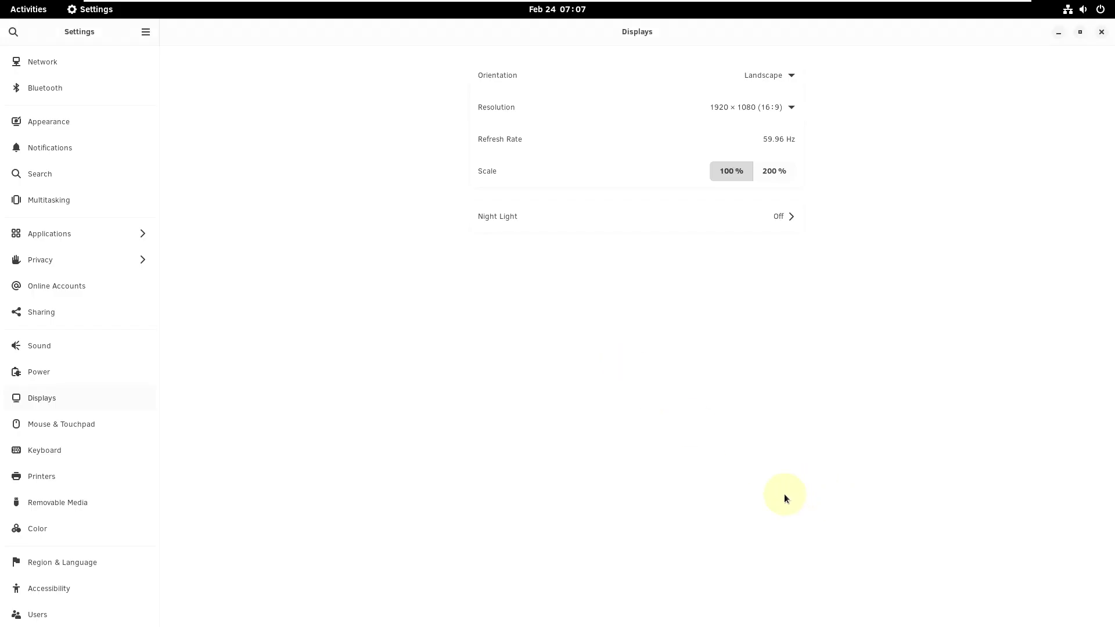
# - Apply and keep a 200 % display scale
pyautogui.click(779, 170)
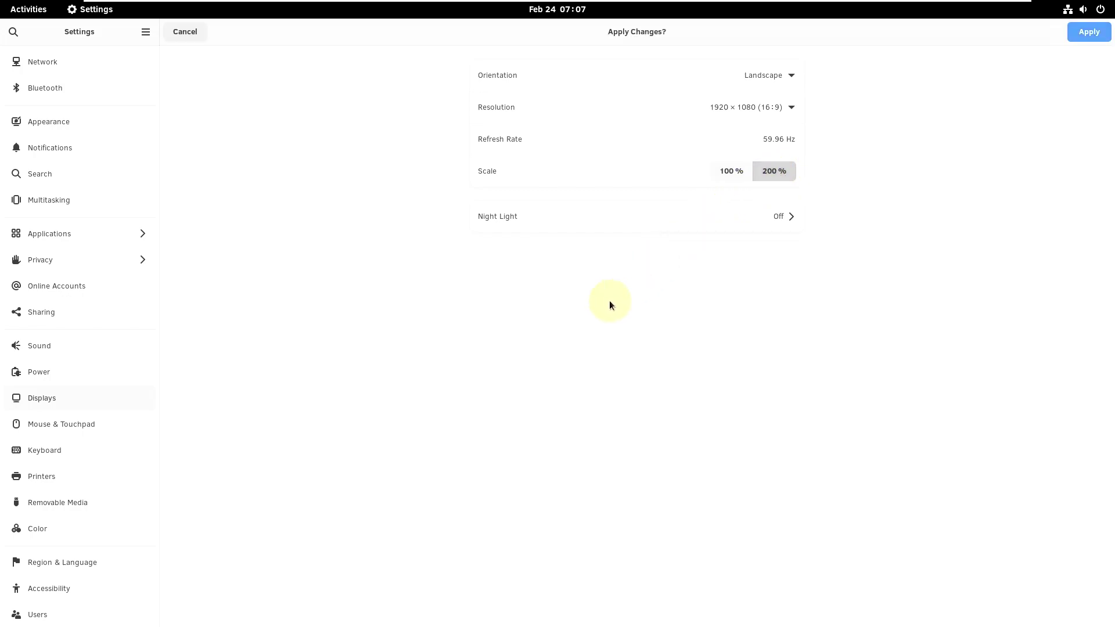
pyautogui.click(1089, 31)
pyautogui.click(662, 384)
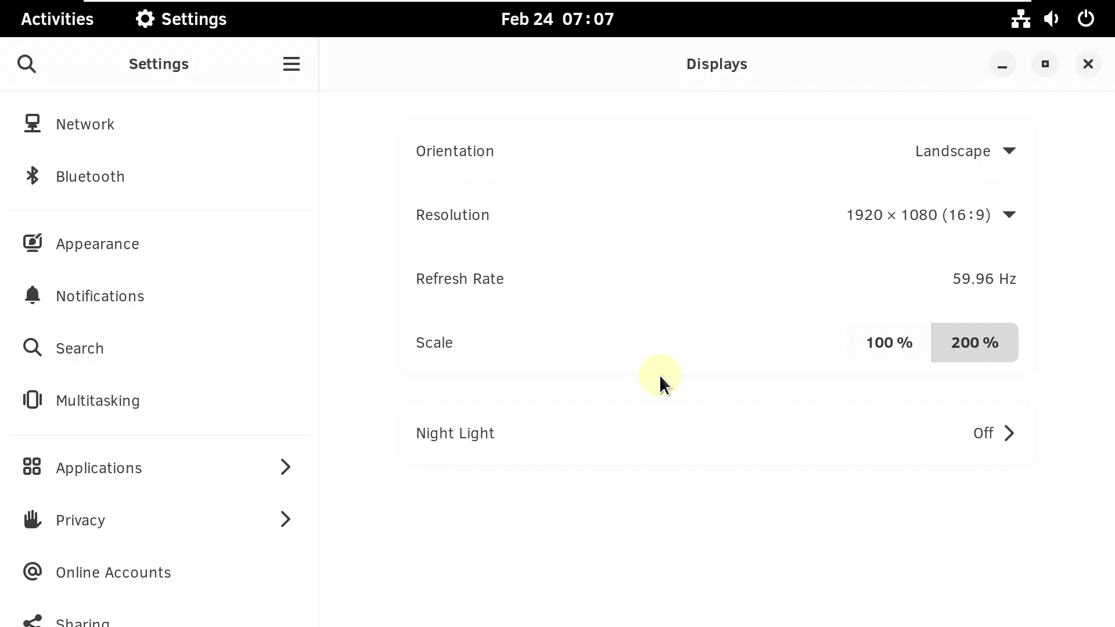
pyautogui.moveTo(964, 5)
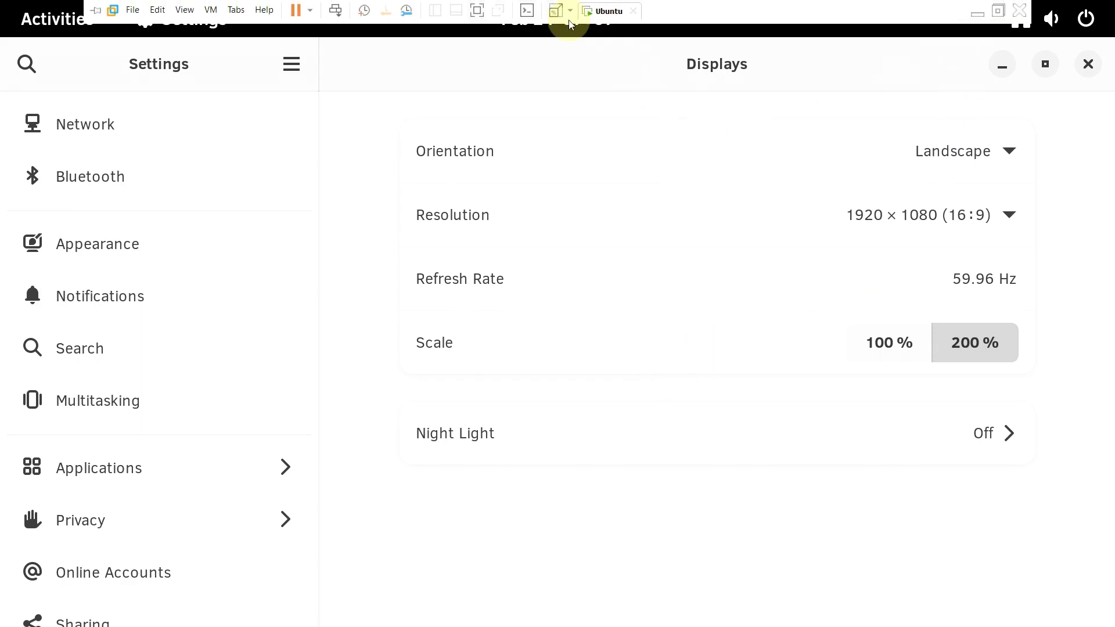
pyautogui.scroll(-8, 192, 513)
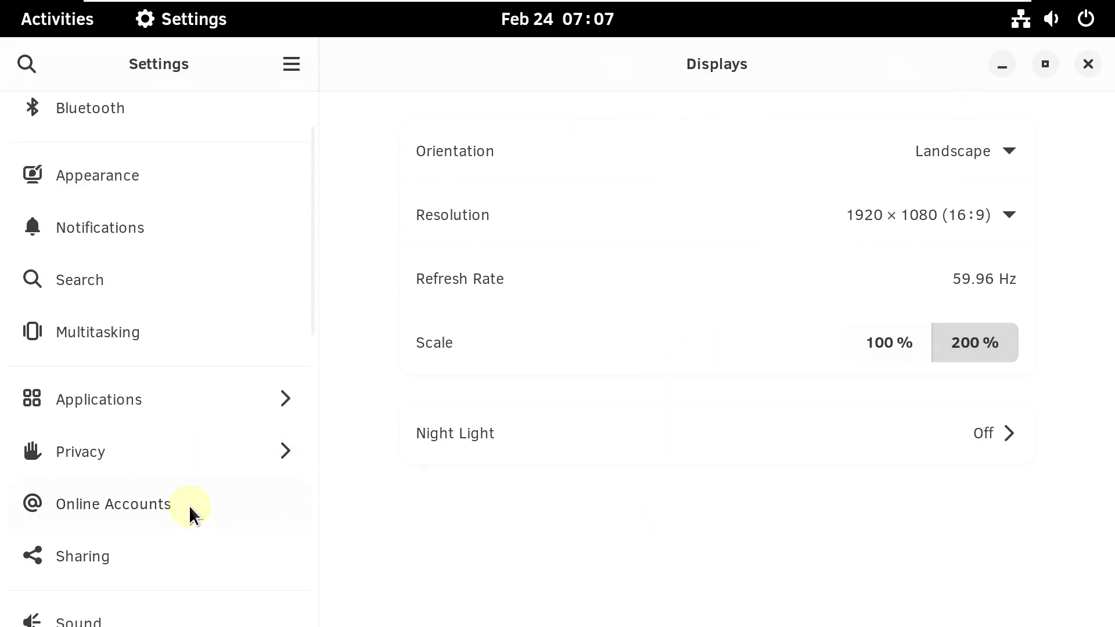
pyautogui.scroll(-5, 186, 528)
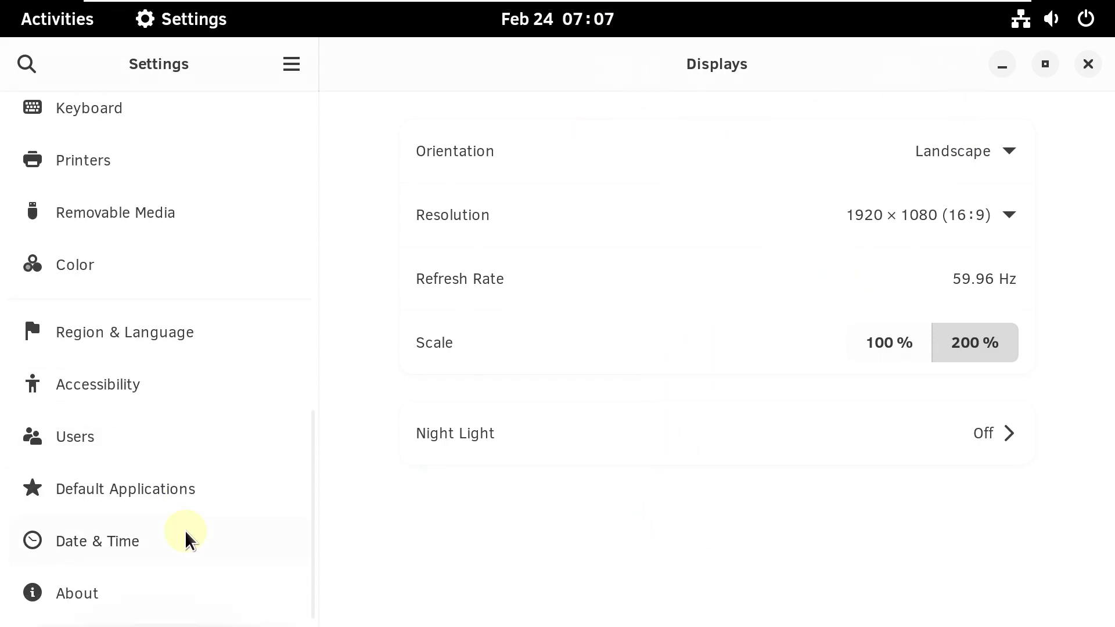
# - Open the About page and copy the OS name 'Clear Linux OS'
pyautogui.click(165, 591)
pyautogui.scroll(-7, 741, 302)
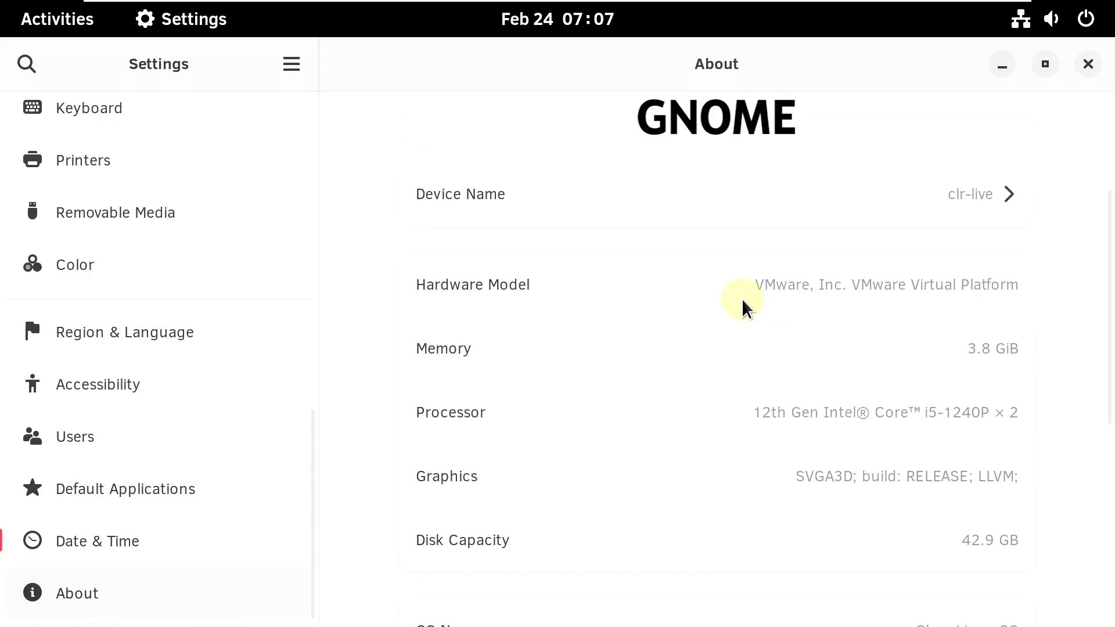
pyautogui.scroll(-3, 745, 307)
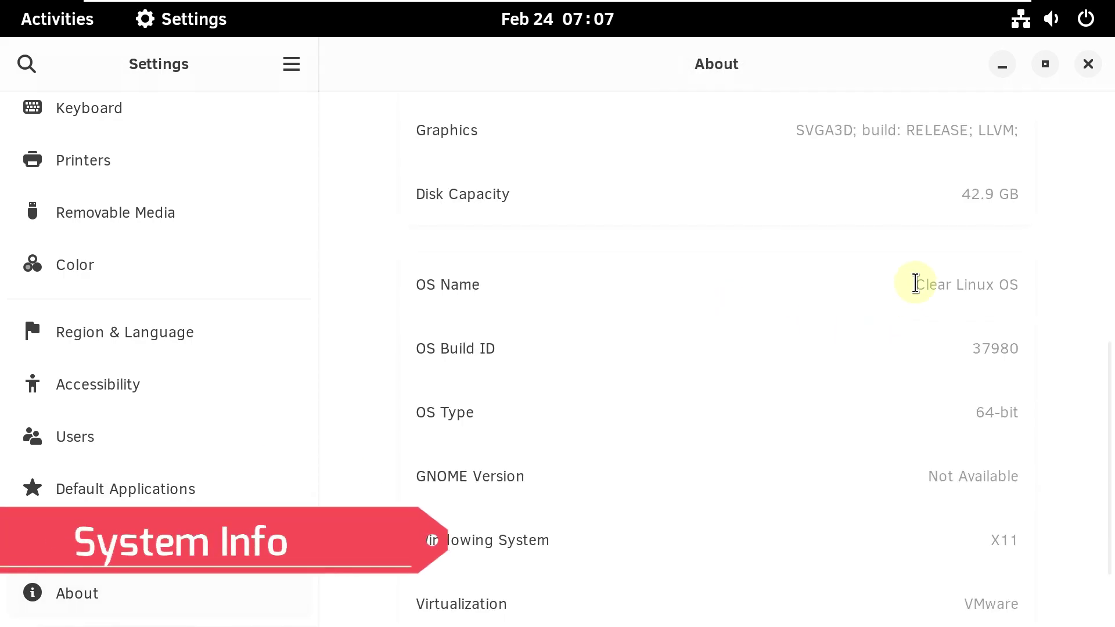
pyautogui.rightClick(993, 290)
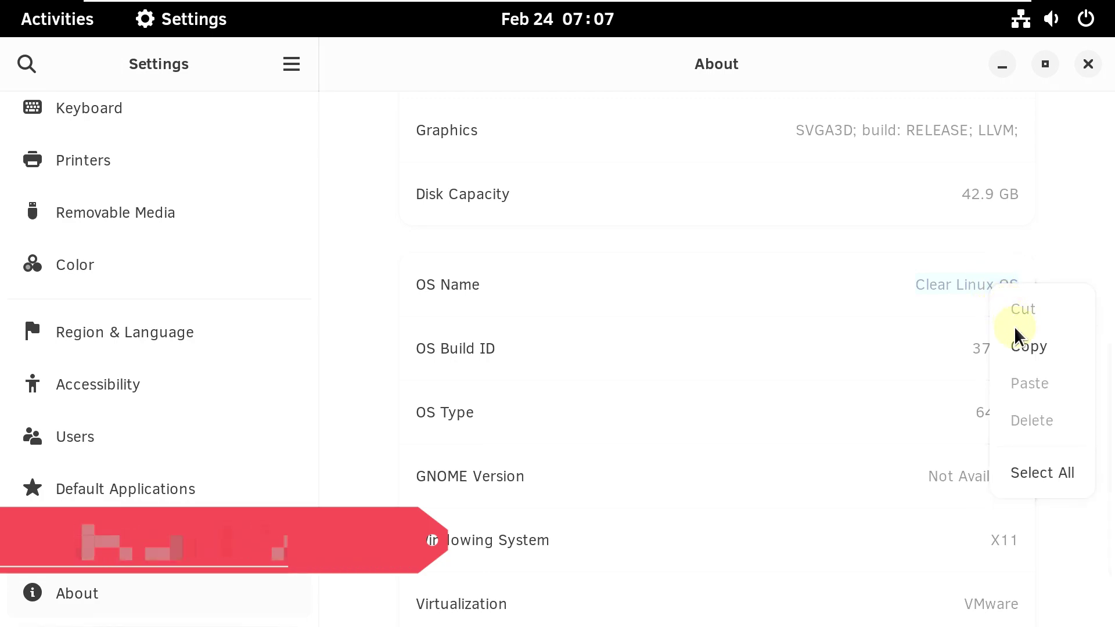
pyautogui.click(1028, 343)
# - Scroll through the remaining system details, then close Settings
pyautogui.scroll(-2, 934, 304)
pyautogui.scroll(-1, 932, 308)
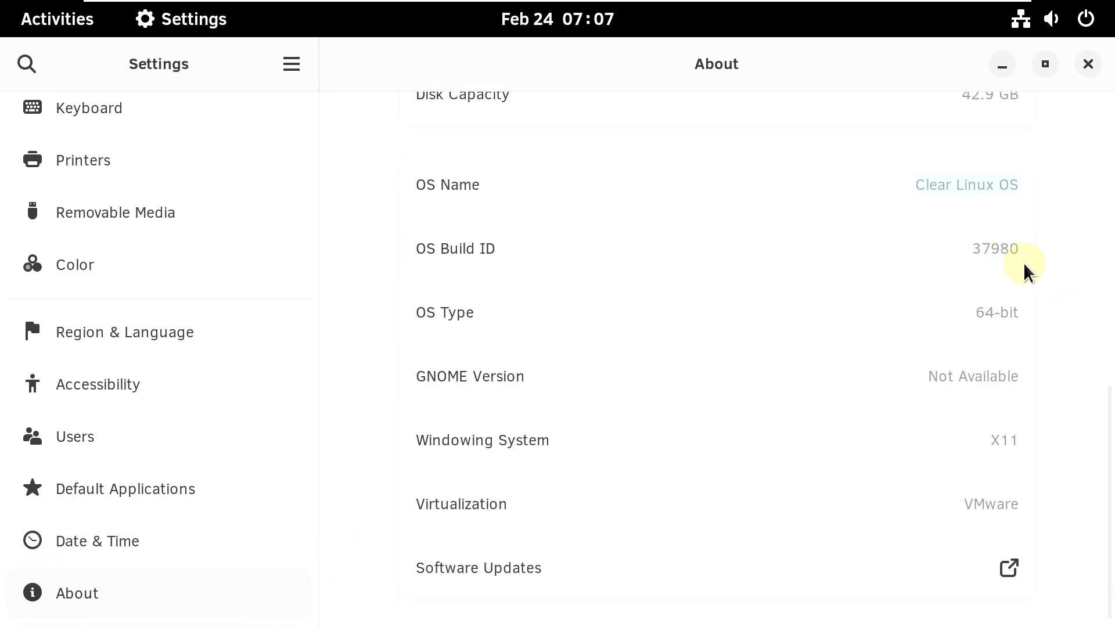
pyautogui.scroll(10, 892, 294)
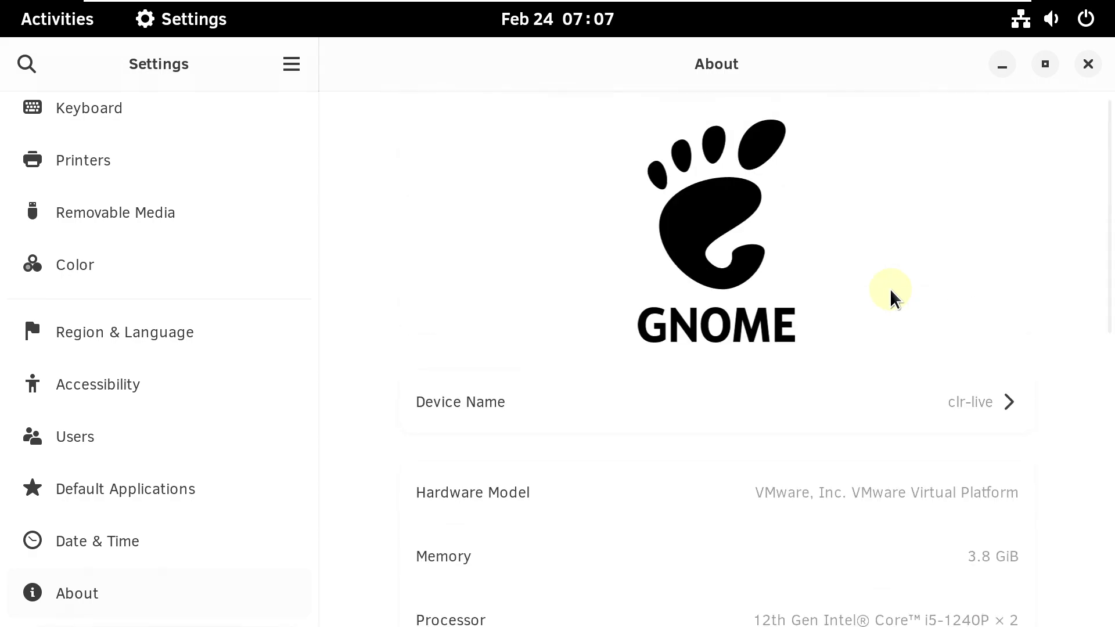
pyautogui.scroll(12, 249, 229)
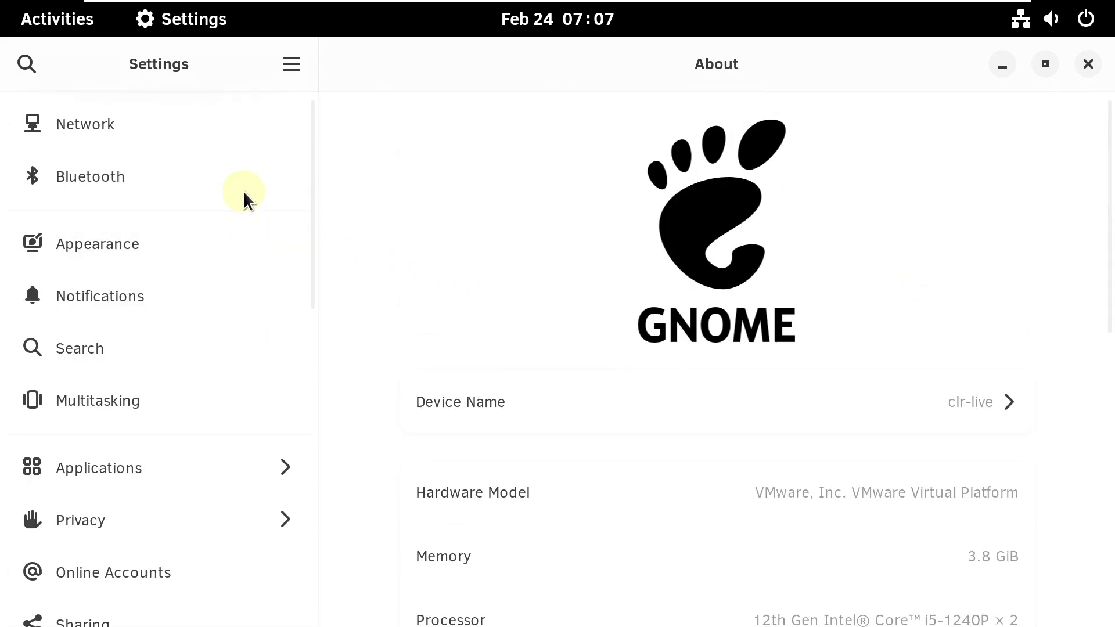
pyautogui.click(1081, 64)
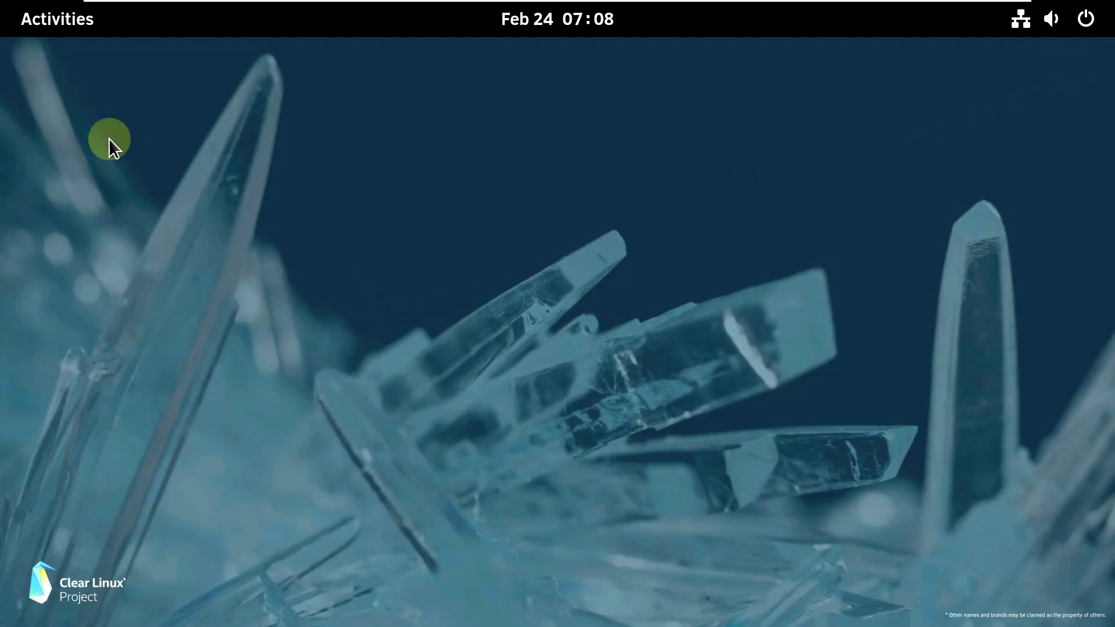
# - Launch Terminal from the Activities overview and view its About dialog
pyautogui.click(71, 29)
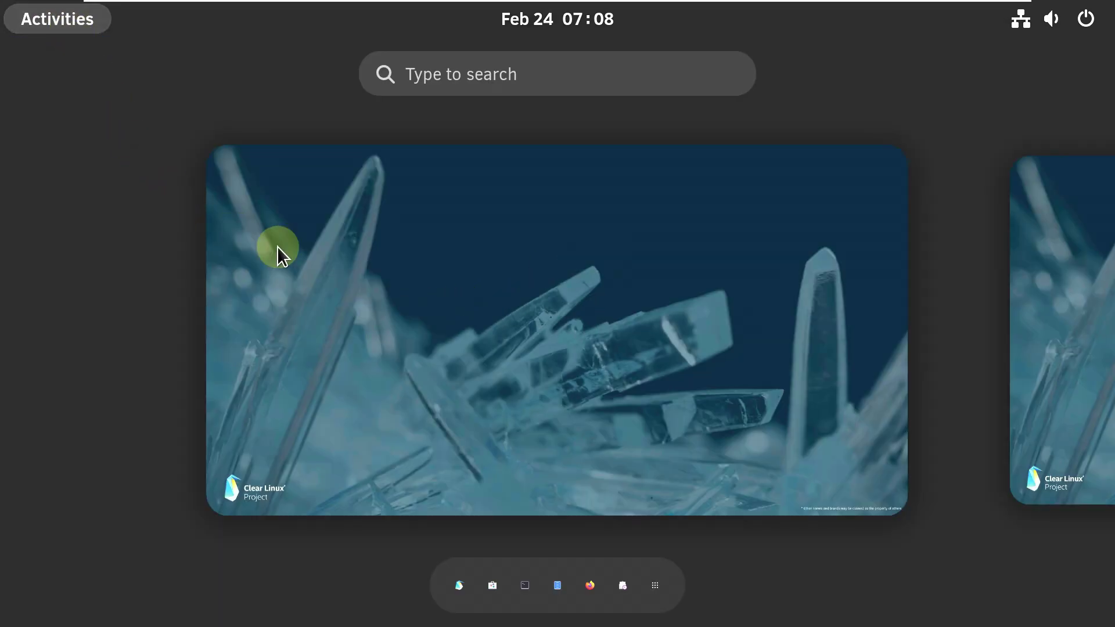
pyautogui.click(526, 584)
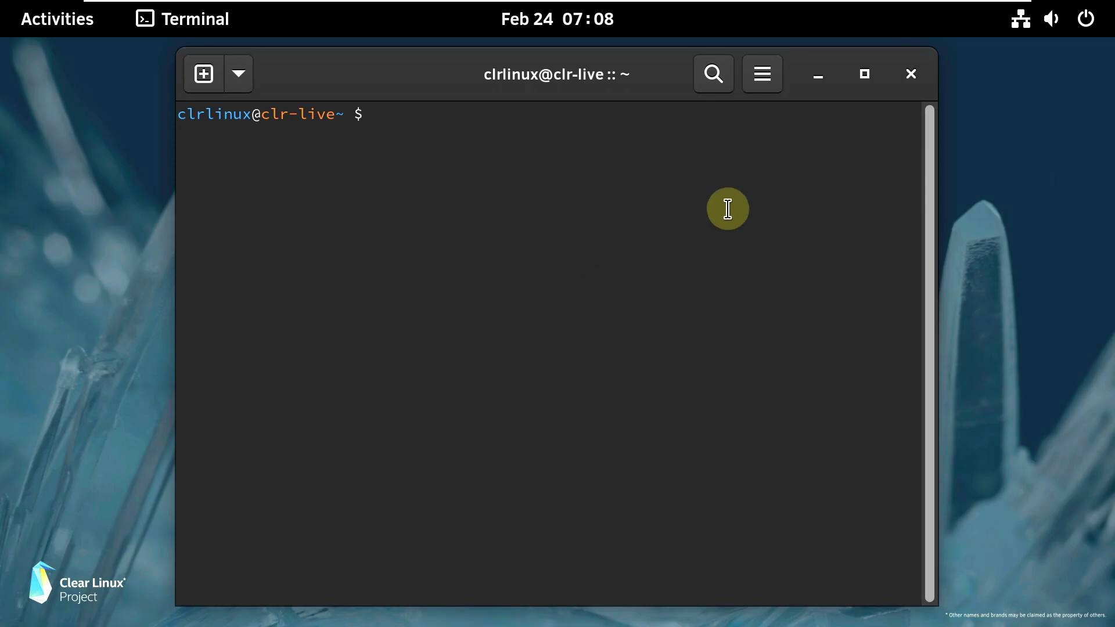
pyautogui.click(764, 77)
pyautogui.click(712, 419)
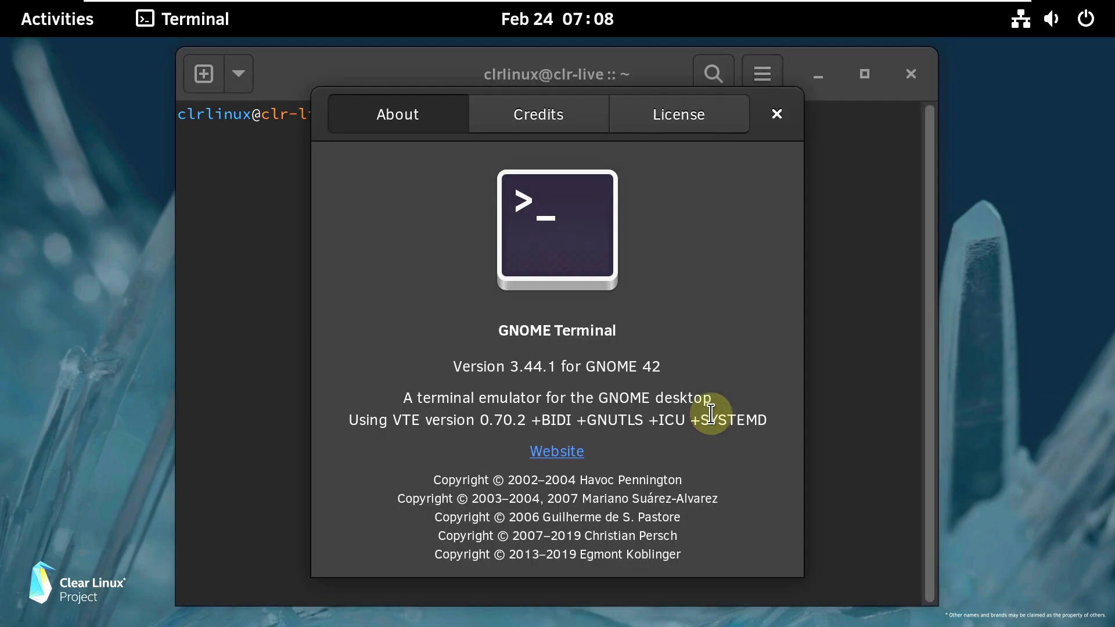
pyautogui.click(766, 114)
# - Run inxi, cat /etc/issue and neofetch to show system details
pyautogui.write('inxi')
pyautogui.press('Return')
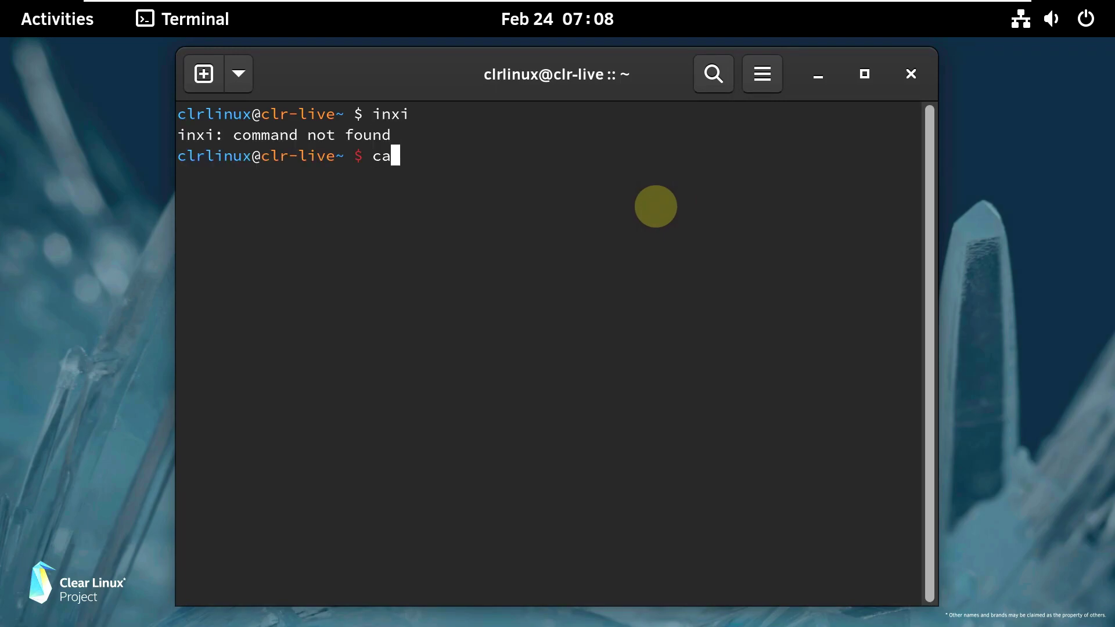
pyautogui.write('cat /etc/issue')
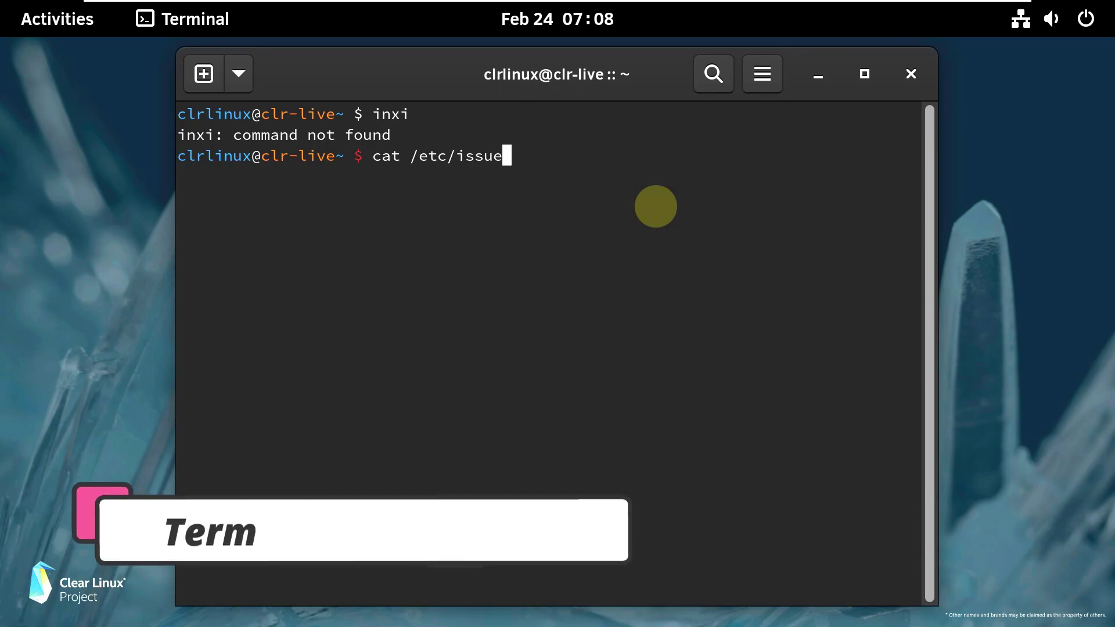
pyautogui.press('Return')
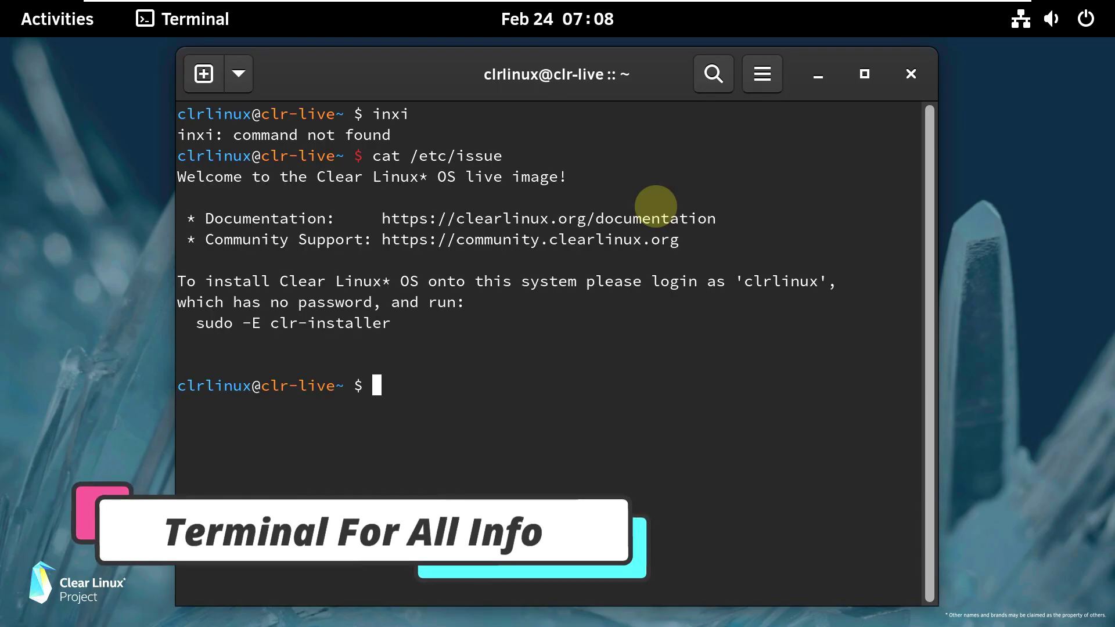
pyautogui.write('neofetch')
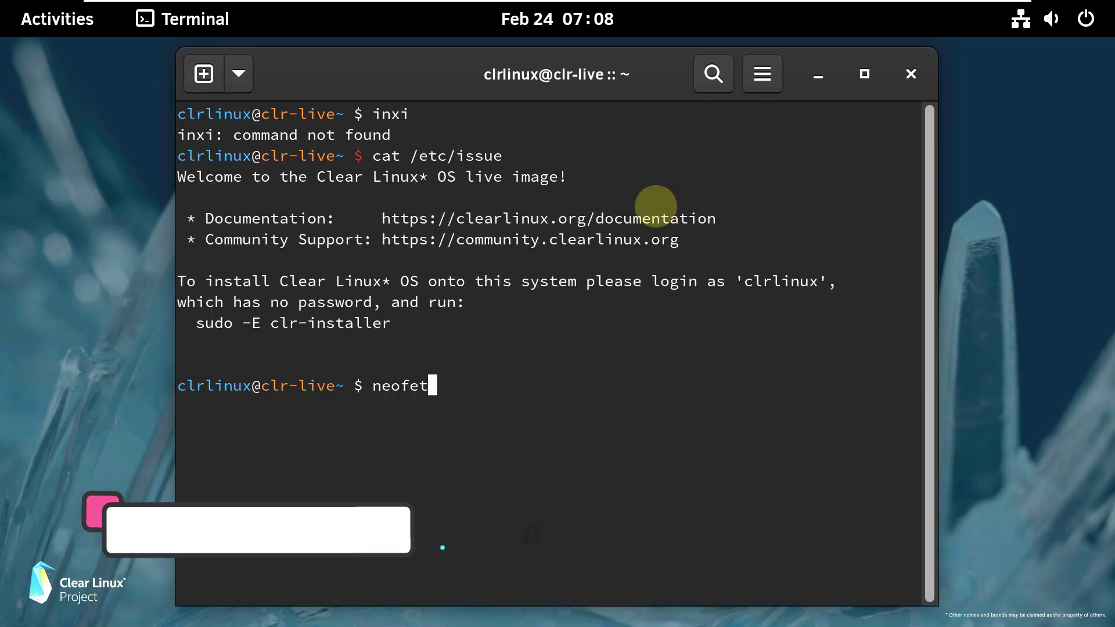
pyautogui.press('Return')
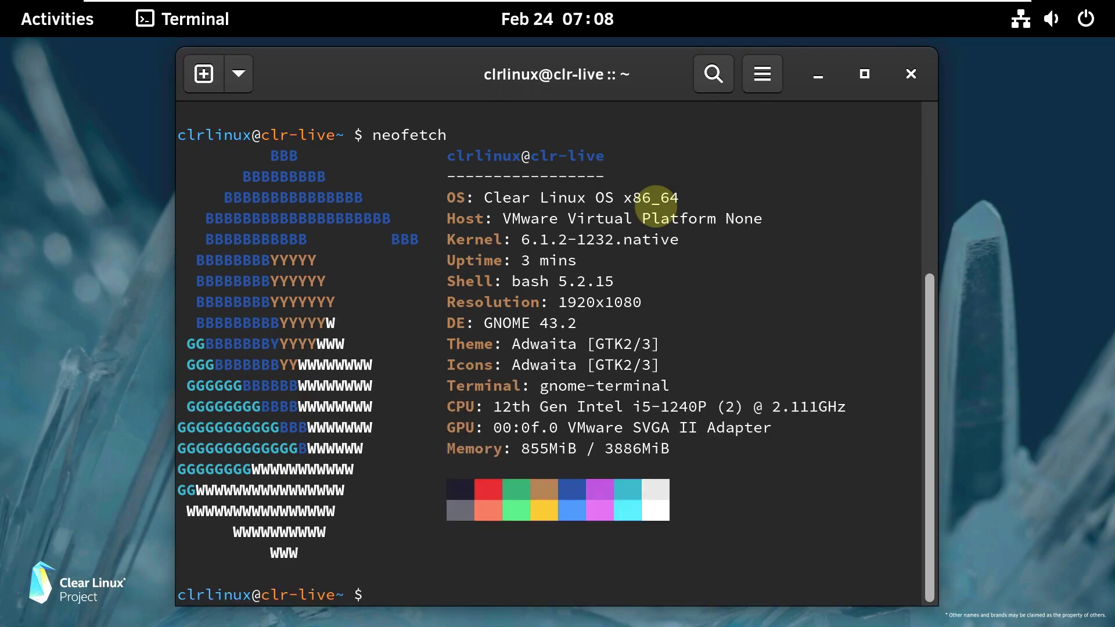
# - Check the Terminal version information again and maximize the terminal window
pyautogui.click(762, 75)
pyautogui.click(701, 431)
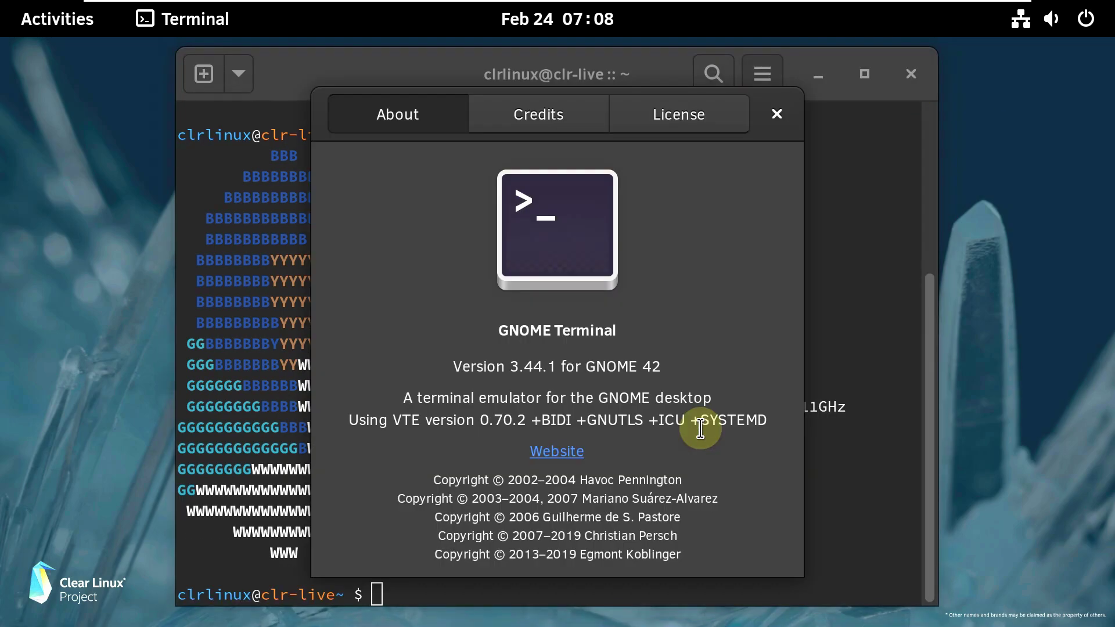
pyautogui.click(776, 119)
pyautogui.click(864, 73)
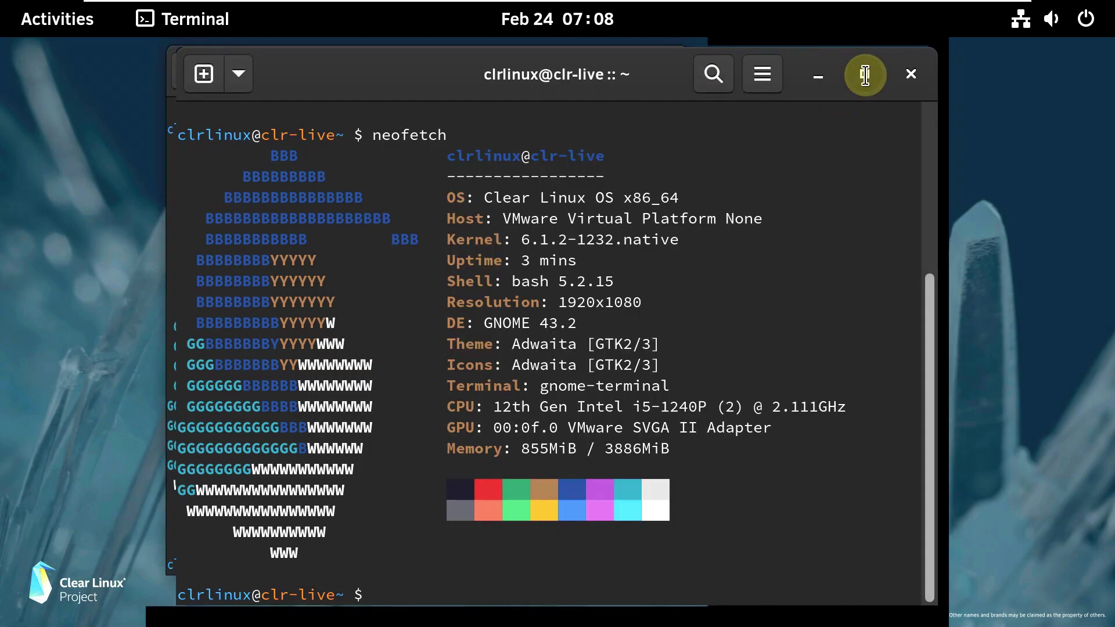
# - Run uname -a and uname -r to show kernel 6.1.2-1232.native
pyautogui.write('-a')
pyautogui.press('Return')
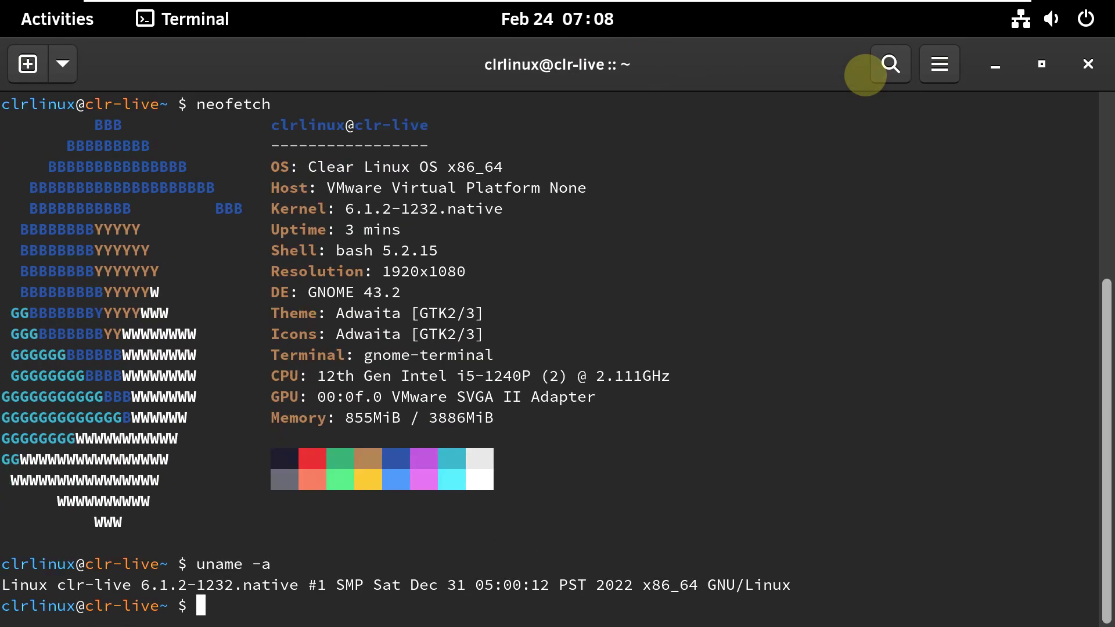
pyautogui.write('uname -r')
pyautogui.press('Return')
# - Run htop in tree view, scroll the /sbin/init process hierarchy, then close the terminal
pyautogui.write('htop')
pyautogui.press('Return')
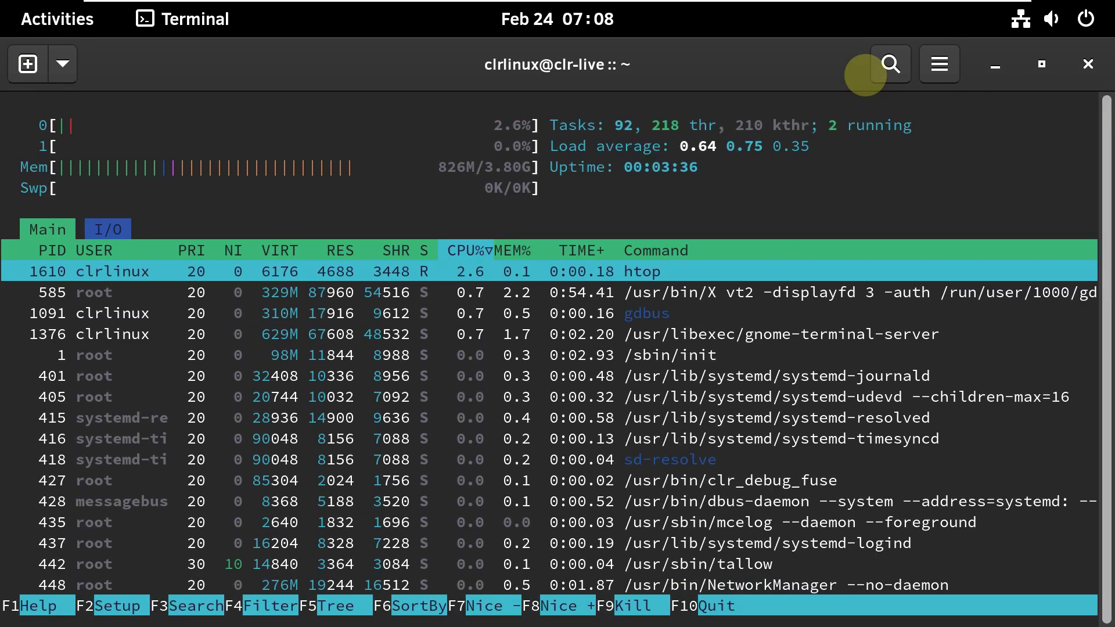
pyautogui.press('F5')
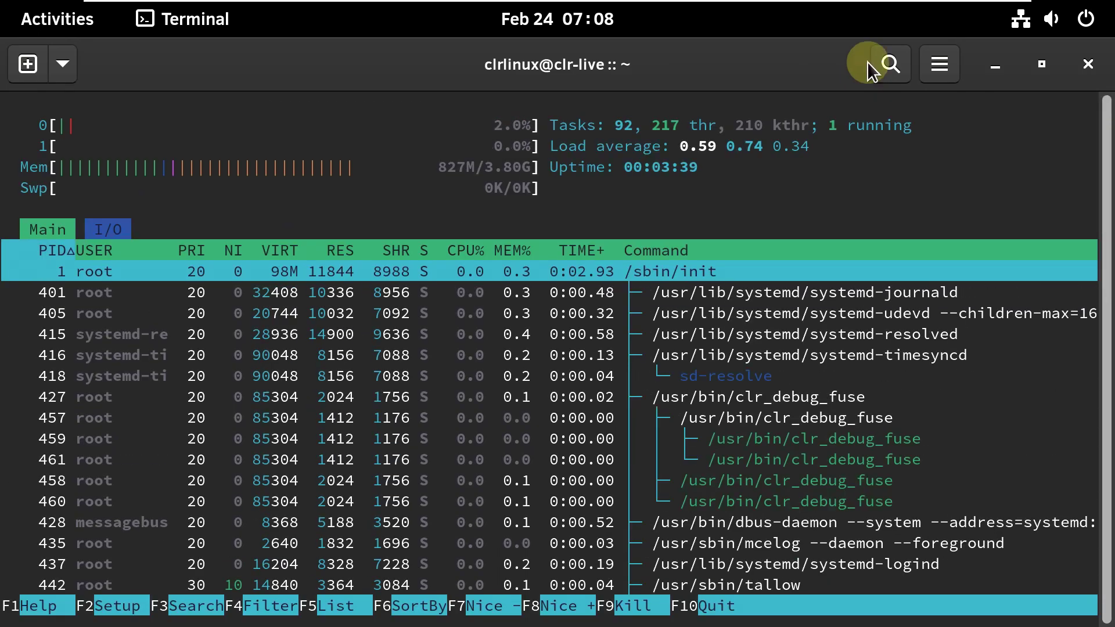
pyautogui.scroll(-15, 704, 396)
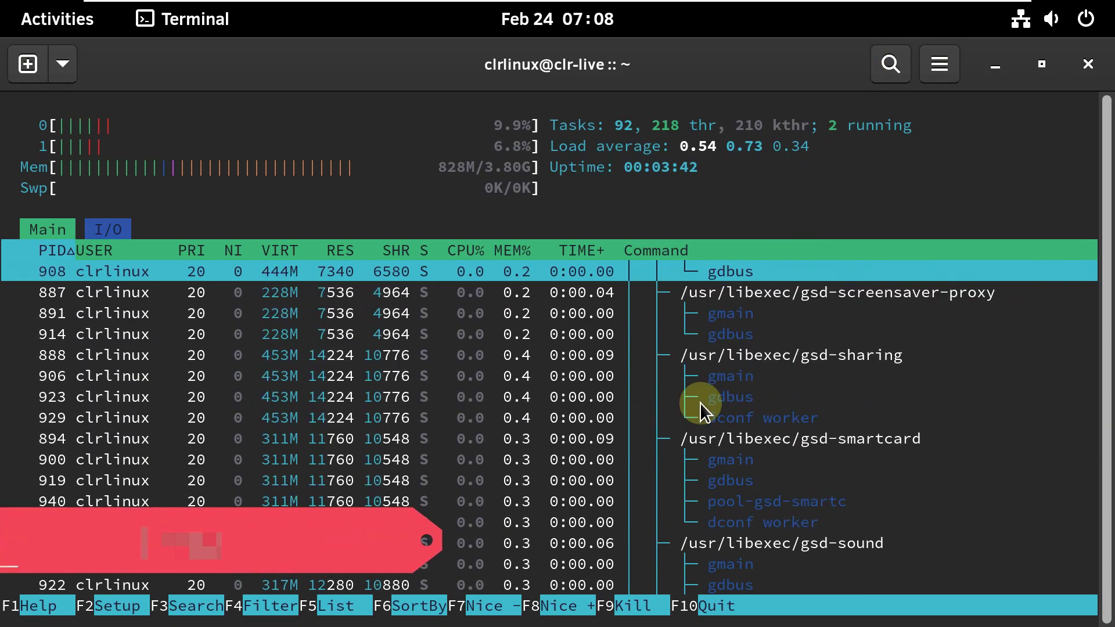
pyautogui.scroll(15, 699, 403)
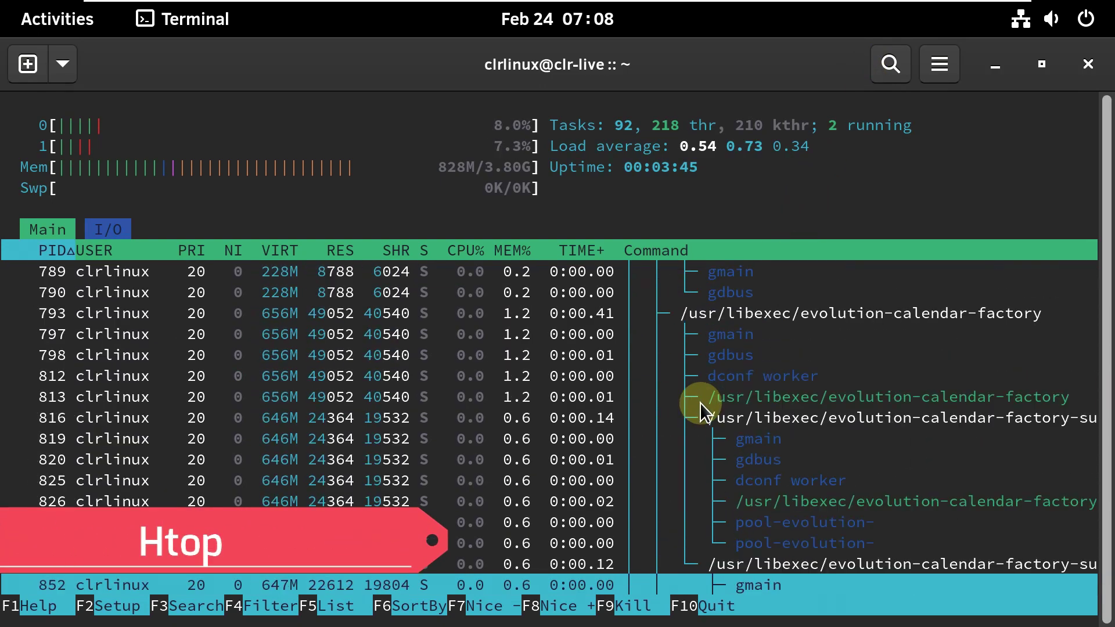
pyautogui.click(1088, 64)
# - Confirm closing the terminal, launch Firefox, and dismiss the Preparing Firefox notification
pyautogui.click(743, 381)
pyautogui.rightClick(425, 256)
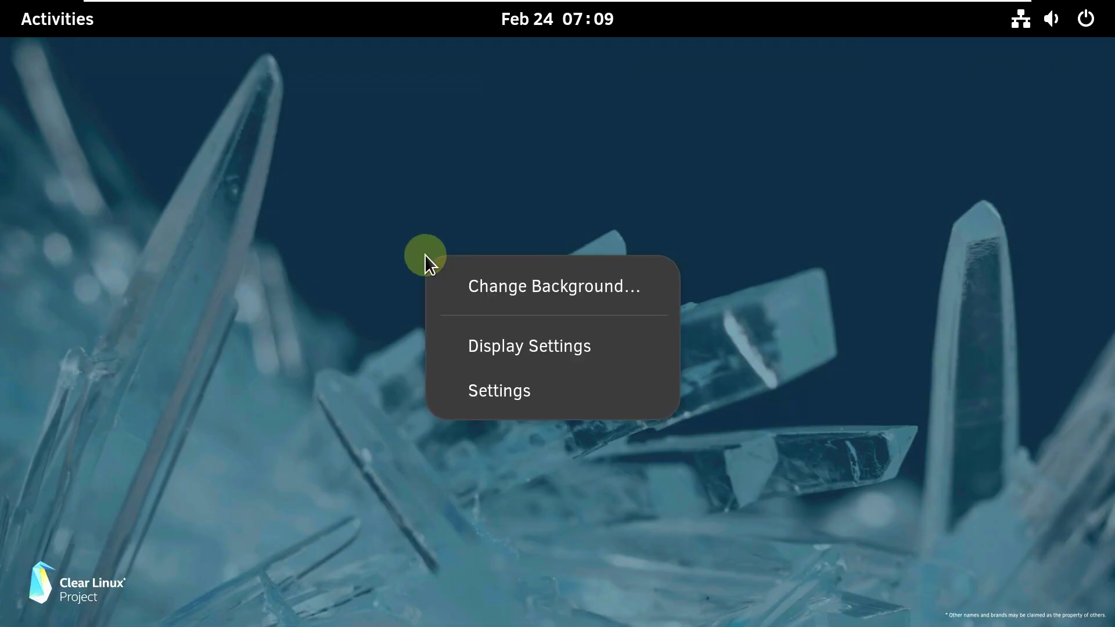
pyautogui.click(186, 204)
pyautogui.click(79, 36)
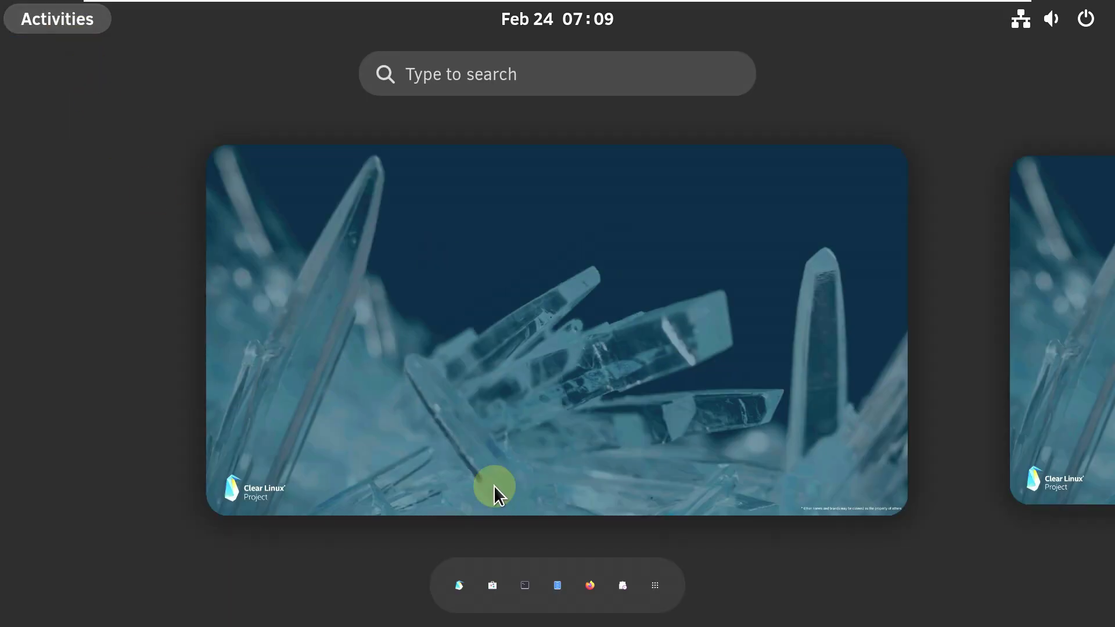
pyautogui.click(594, 589)
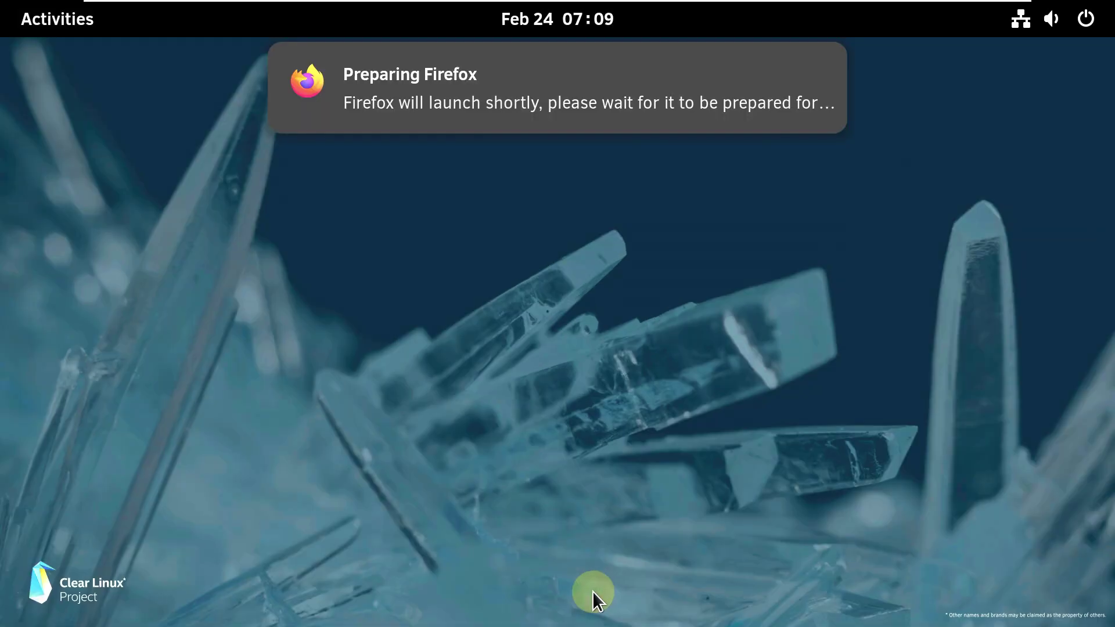
pyautogui.moveTo(627, 106)
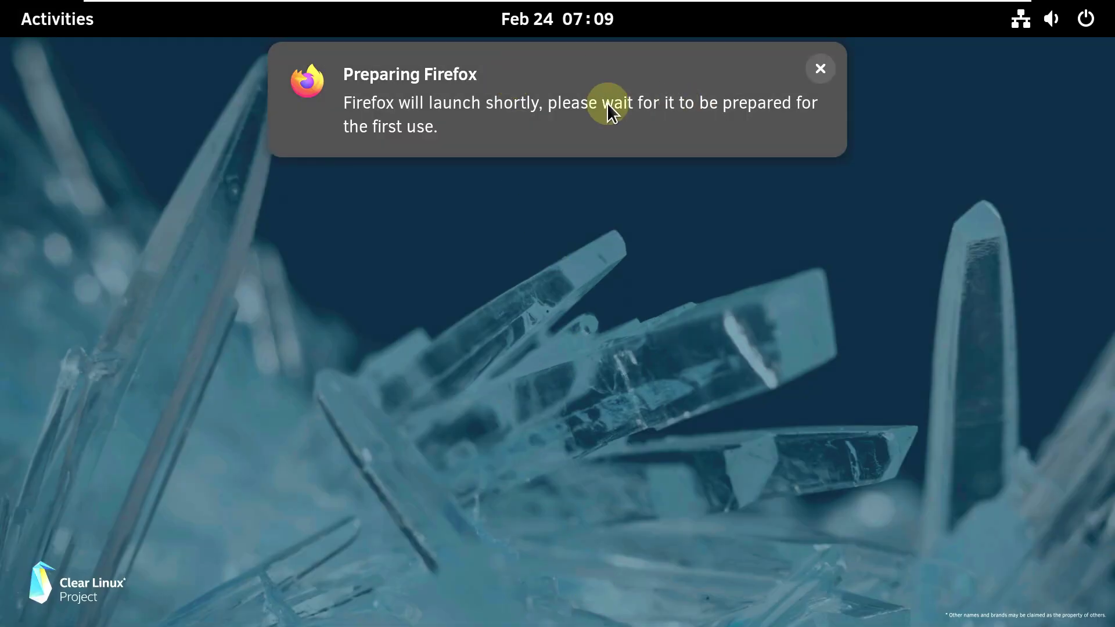
pyautogui.click(820, 69)
# - Check the calendar panel and quick settings' wired connections, then show the application grid
pyautogui.click(593, 19)
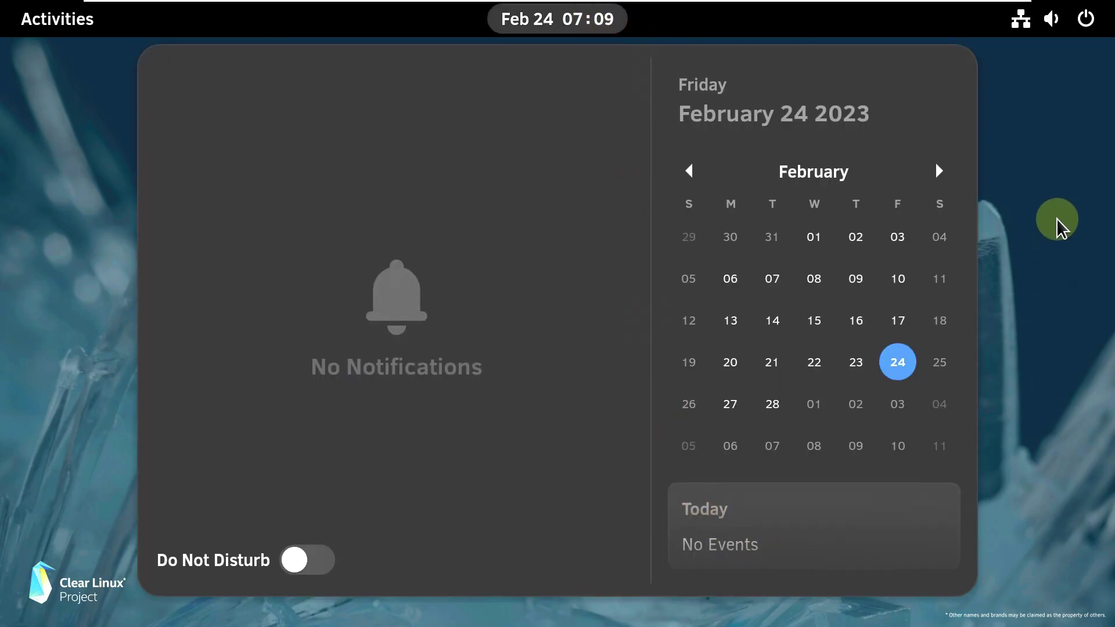
pyautogui.click(1055, 231)
pyautogui.click(1040, 36)
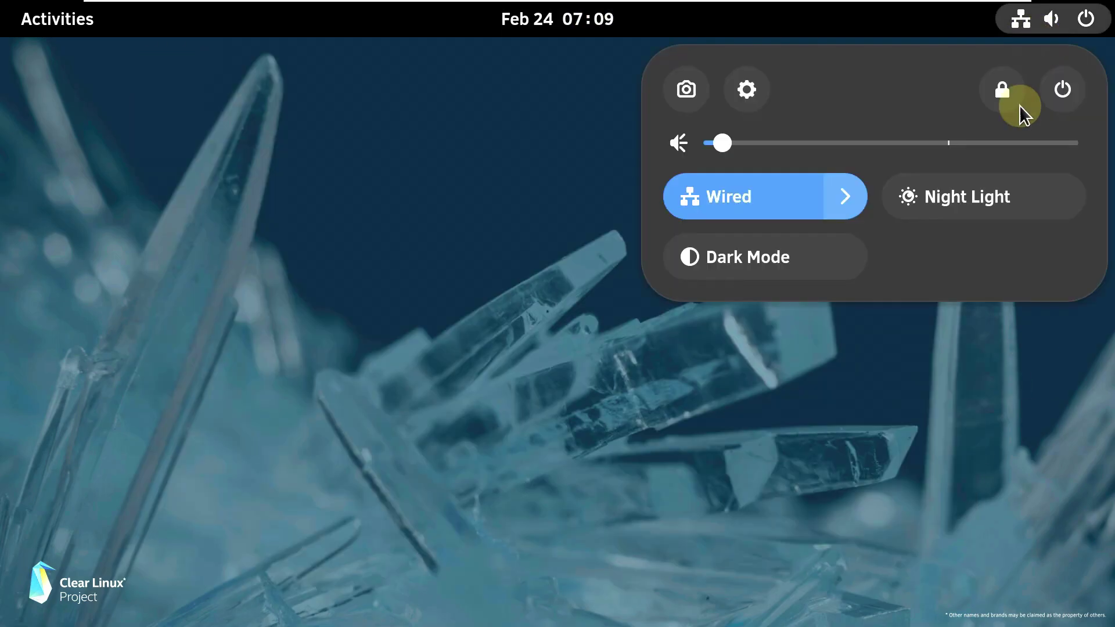
pyautogui.click(851, 212)
pyautogui.press('Escape')
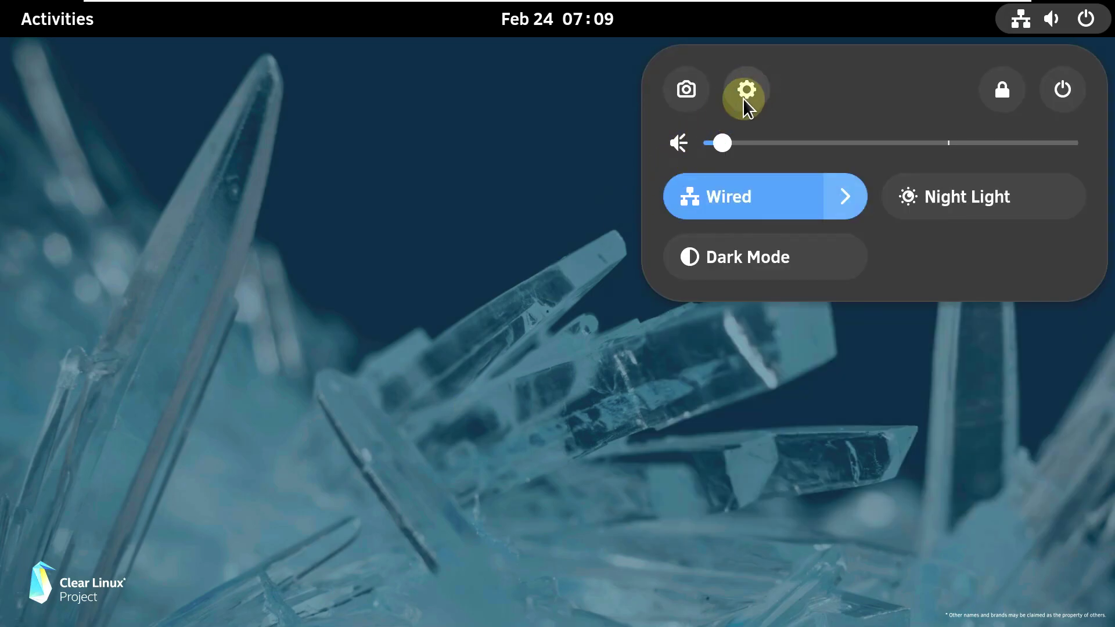
pyautogui.click(165, 89)
pyautogui.click(57, 19)
pyautogui.click(655, 588)
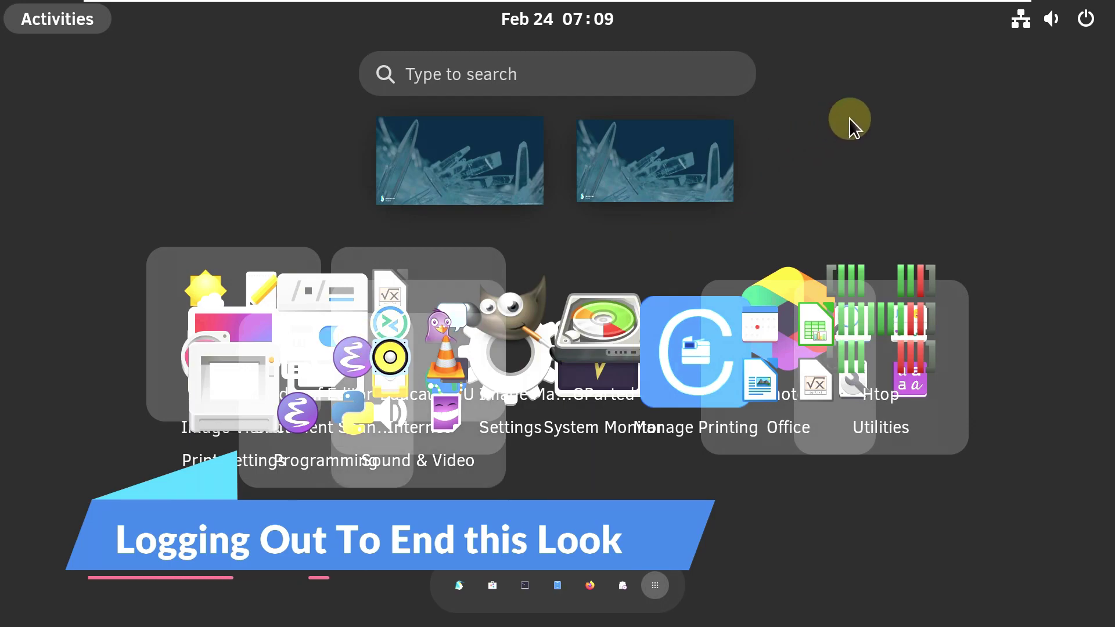
# - Log out of the live desktop session via the system menu's Power Off > Log Out
pyautogui.click(656, 588)
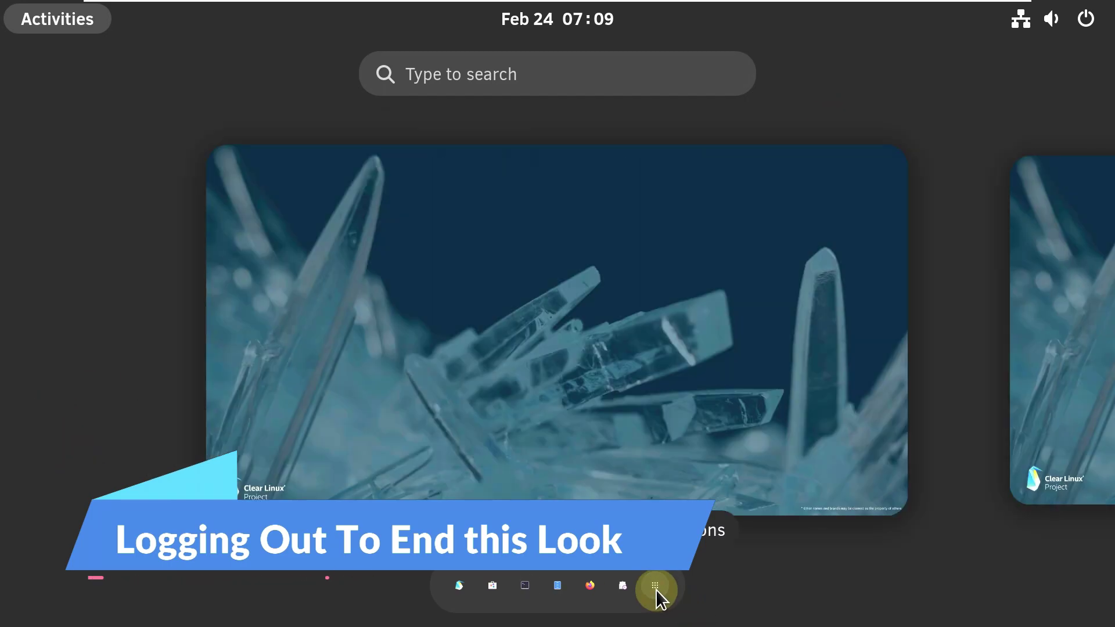
pyautogui.click(726, 323)
pyautogui.rightClick(379, 301)
pyautogui.click(1082, 19)
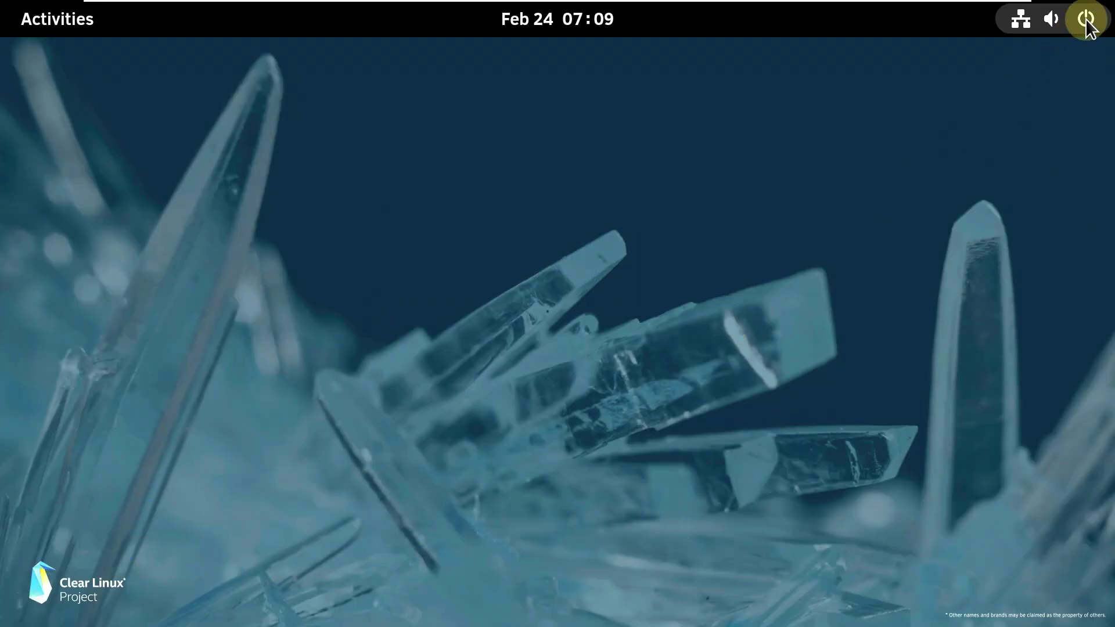
pyautogui.click(1058, 96)
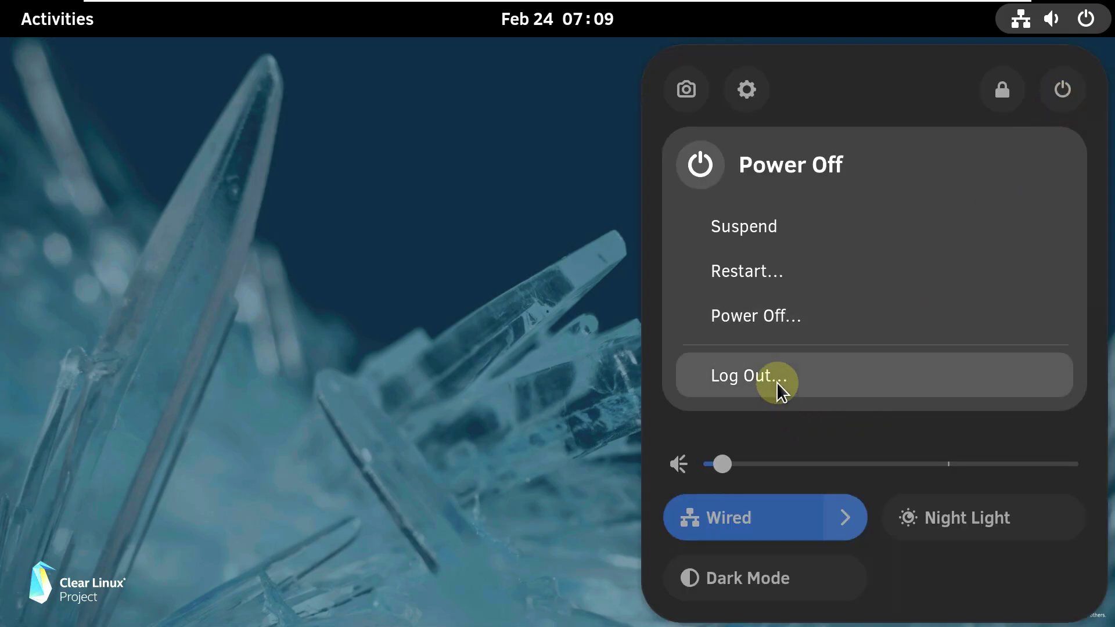
pyautogui.click(776, 382)
pyautogui.click(760, 380)
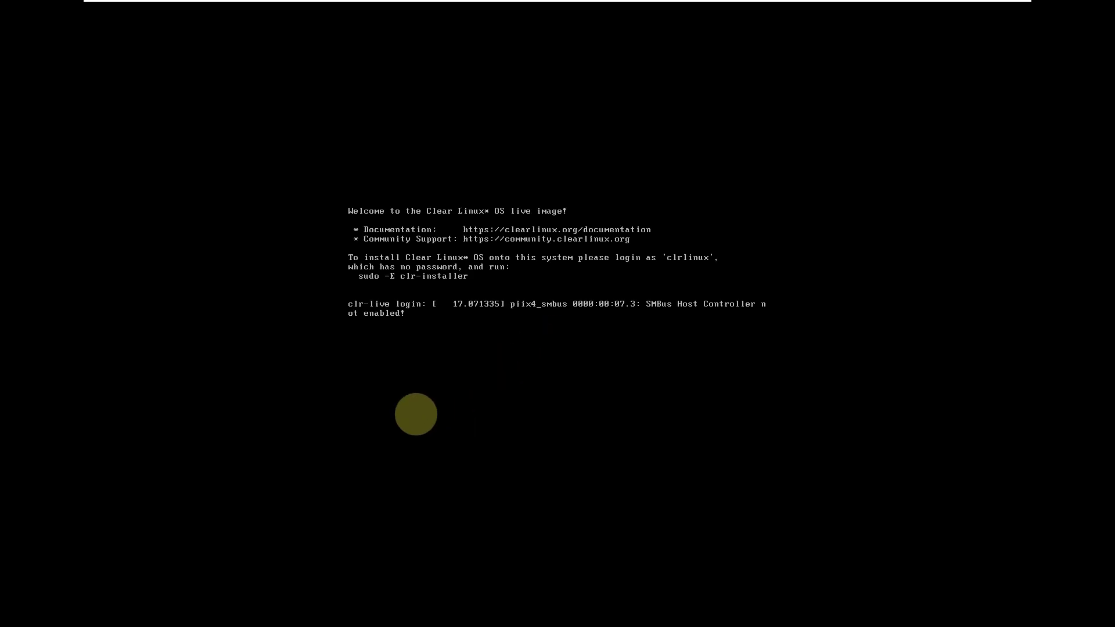
# - At the login screen, pick the live user and start the Clear Linux OS session
pyautogui.click(713, 155)
pyautogui.click(708, 454)
pyautogui.click(767, 153)
pyautogui.click(650, 352)
pyautogui.click(594, 316)
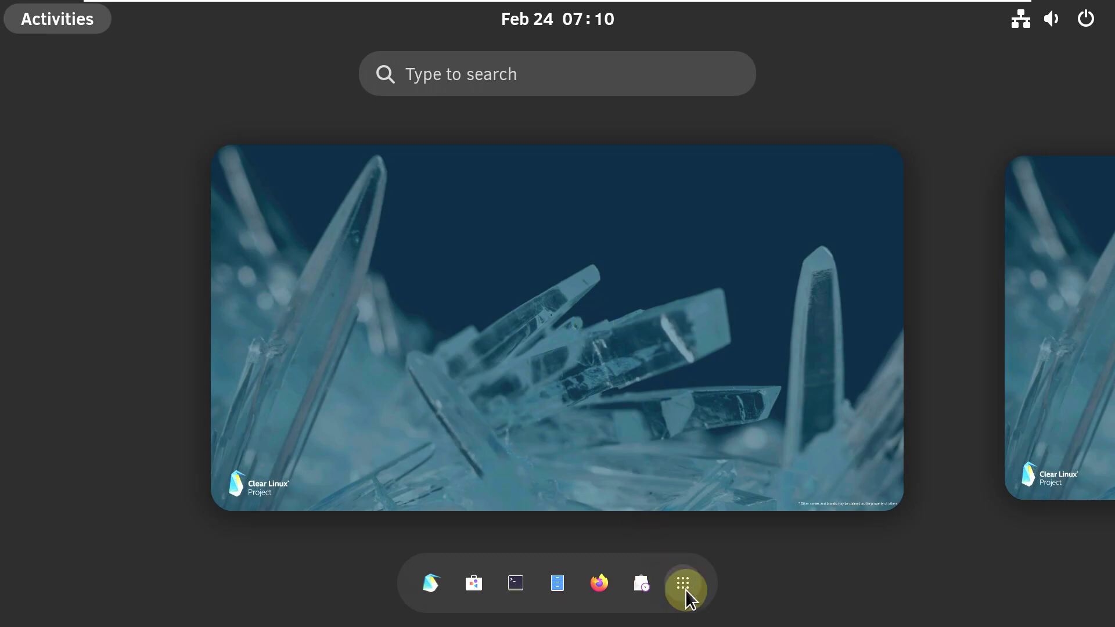
# - Launch GNOME Tweaks from the Accessories folder and dismiss its extensions notice
pyautogui.click(684, 587)
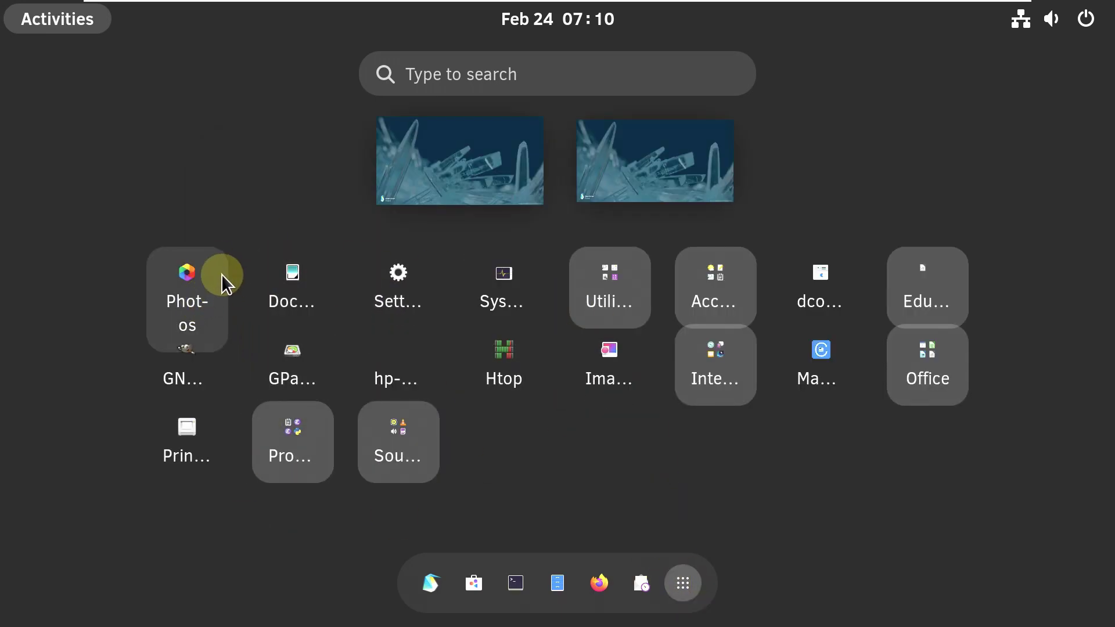
pyautogui.click(603, 275)
pyautogui.click(1000, 327)
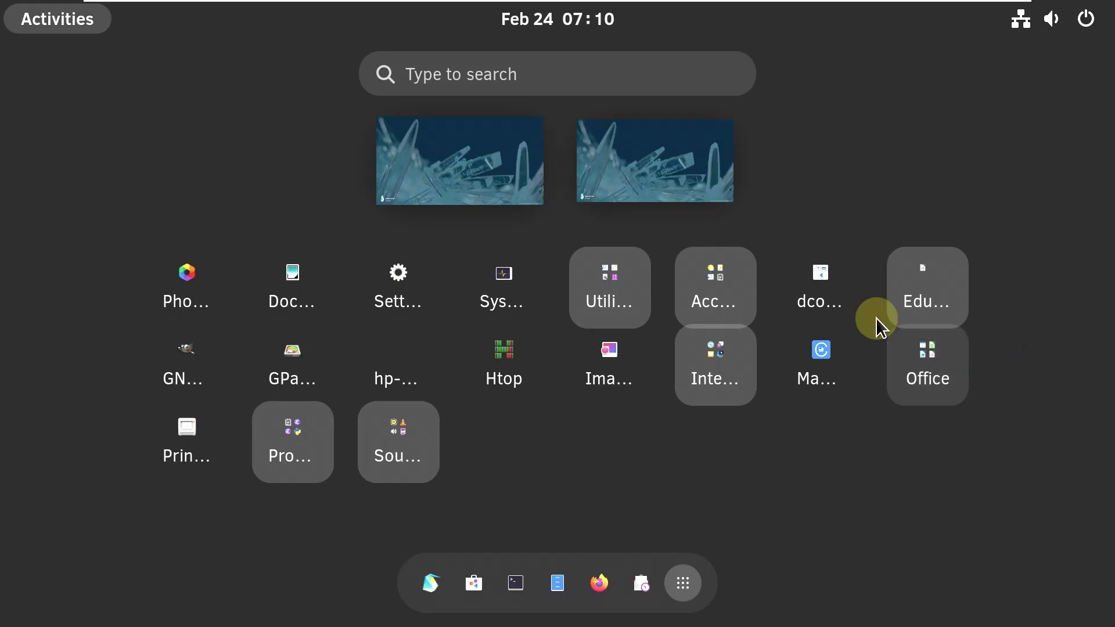
pyautogui.click(734, 285)
pyautogui.scroll(-2, 803, 227)
pyautogui.scroll(1, 803, 228)
pyautogui.scroll(1, 803, 227)
pyautogui.click(734, 316)
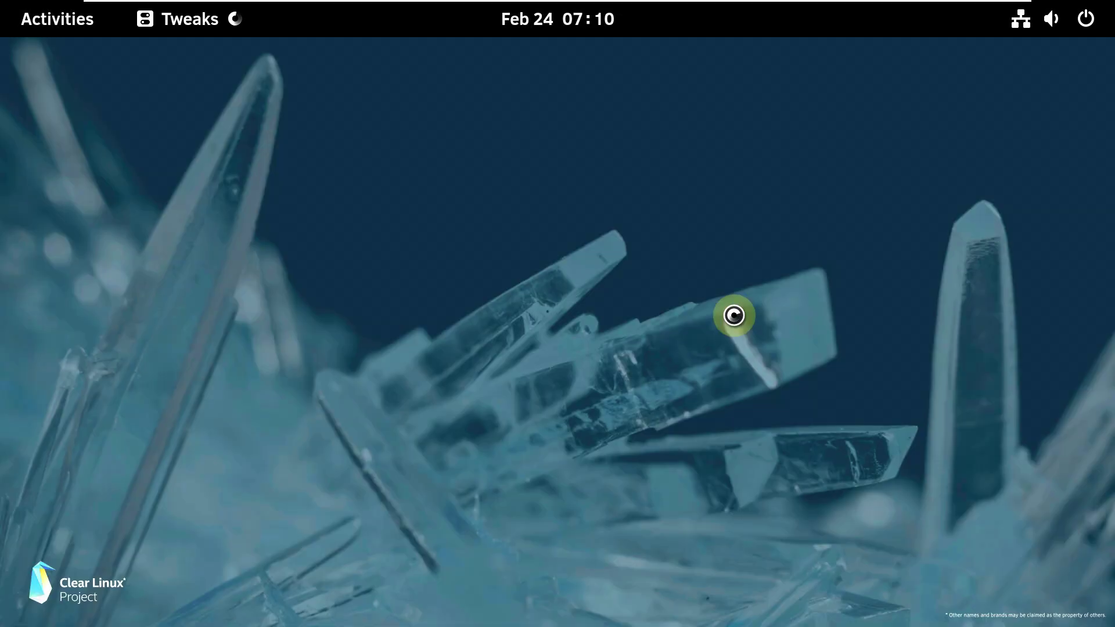
pyautogui.press('Return')
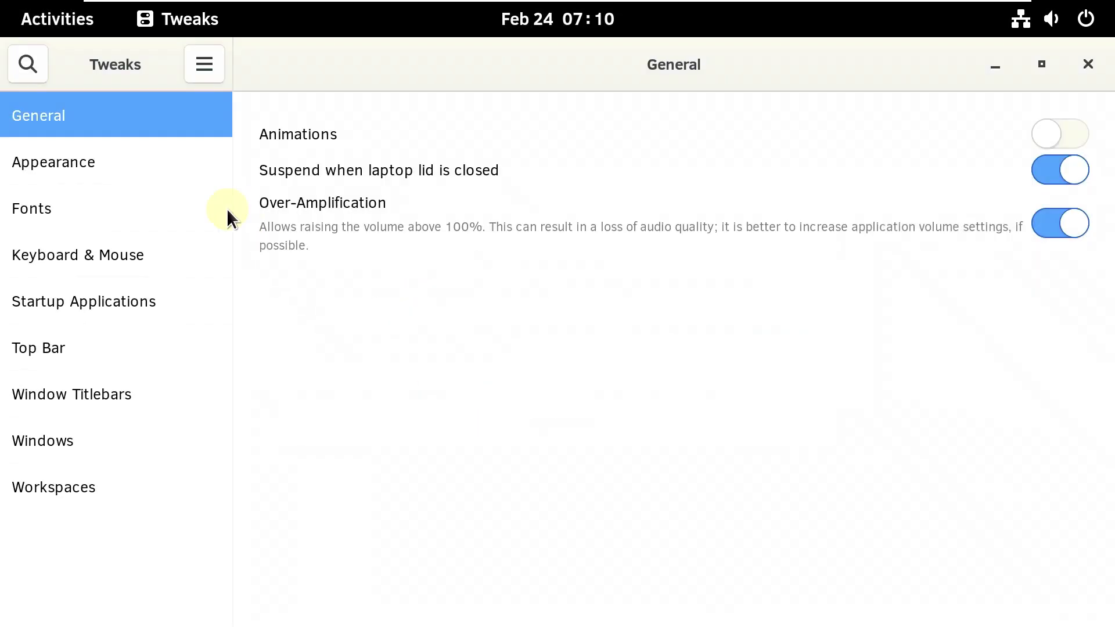
# - Browse Tweaks' Appearance, Fonts, Keyboard & Mouse, Startup, Top Bar, Titlebars, Windows and Workspaces pages
pyautogui.click(159, 169)
pyautogui.click(158, 208)
pyautogui.click(151, 255)
pyautogui.click(149, 302)
pyautogui.click(149, 346)
pyautogui.click(149, 389)
pyautogui.click(149, 438)
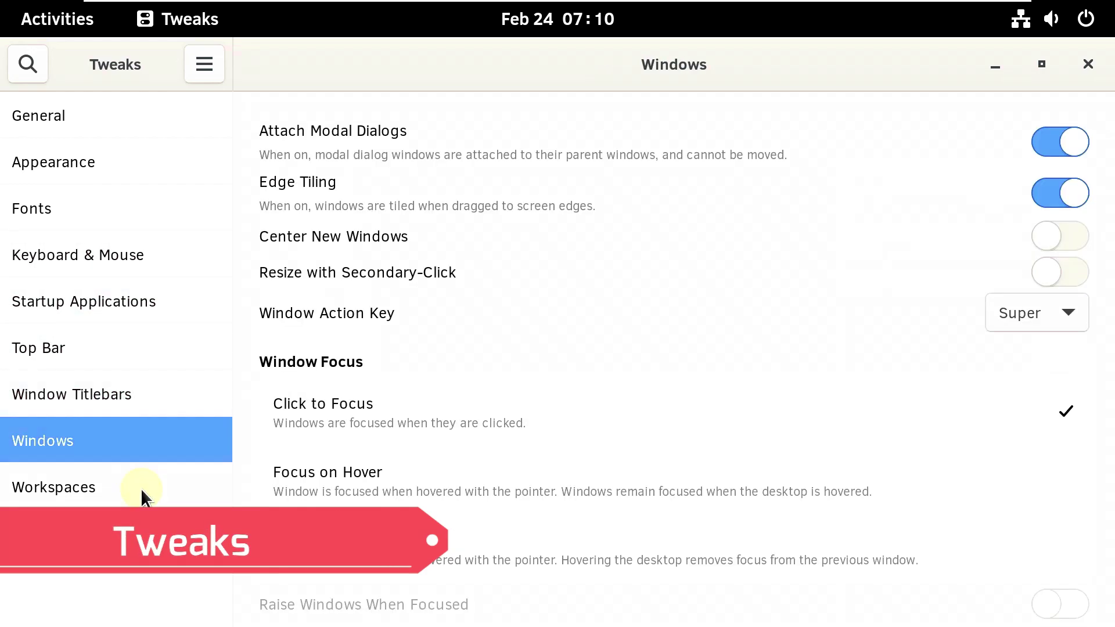
pyautogui.click(141, 488)
# - View the Tweaks version 40.10 information, then close Tweaks
pyautogui.click(204, 64)
pyautogui.click(203, 174)
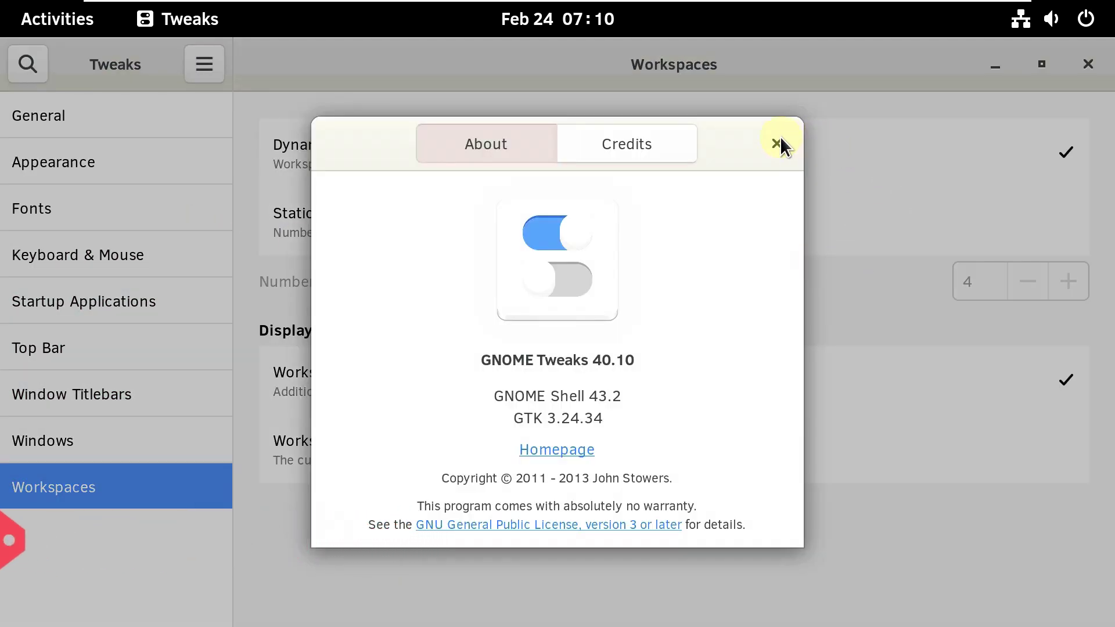
pyautogui.click(780, 140)
pyautogui.click(1089, 64)
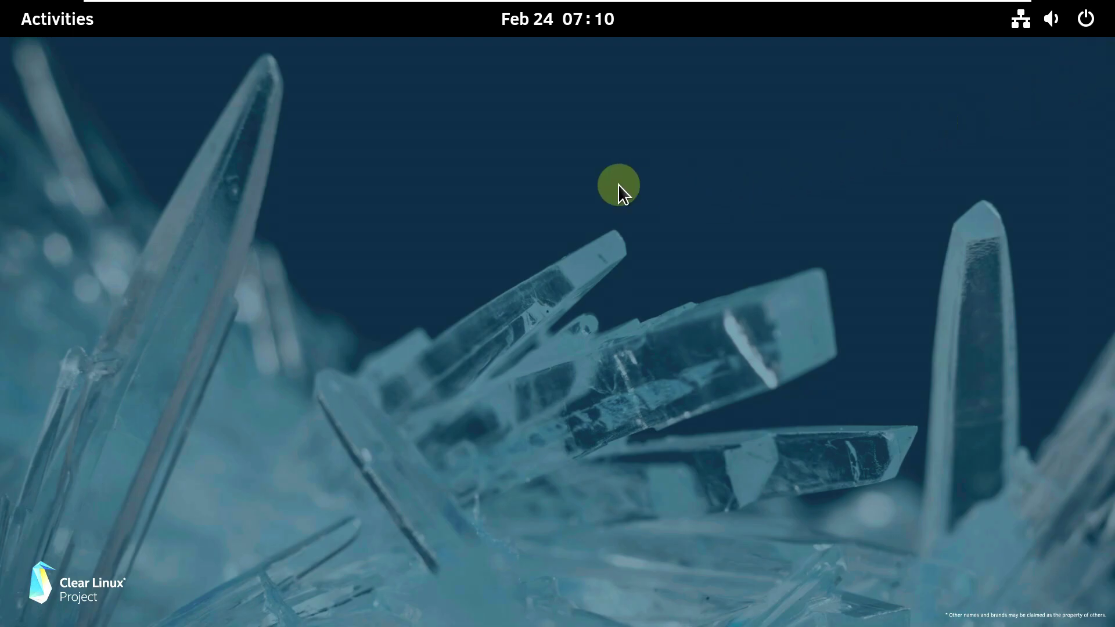
# - Launch Firefox from the overview, then return to the full application grid
pyautogui.click(60, 27)
pyautogui.click(680, 581)
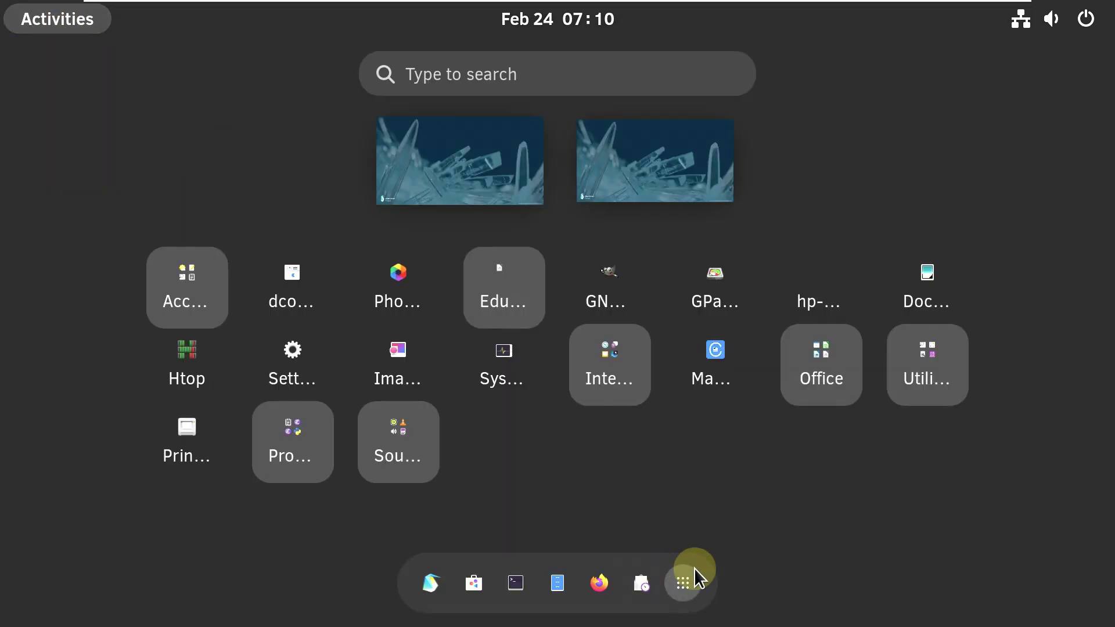
pyautogui.click(686, 582)
pyautogui.click(599, 584)
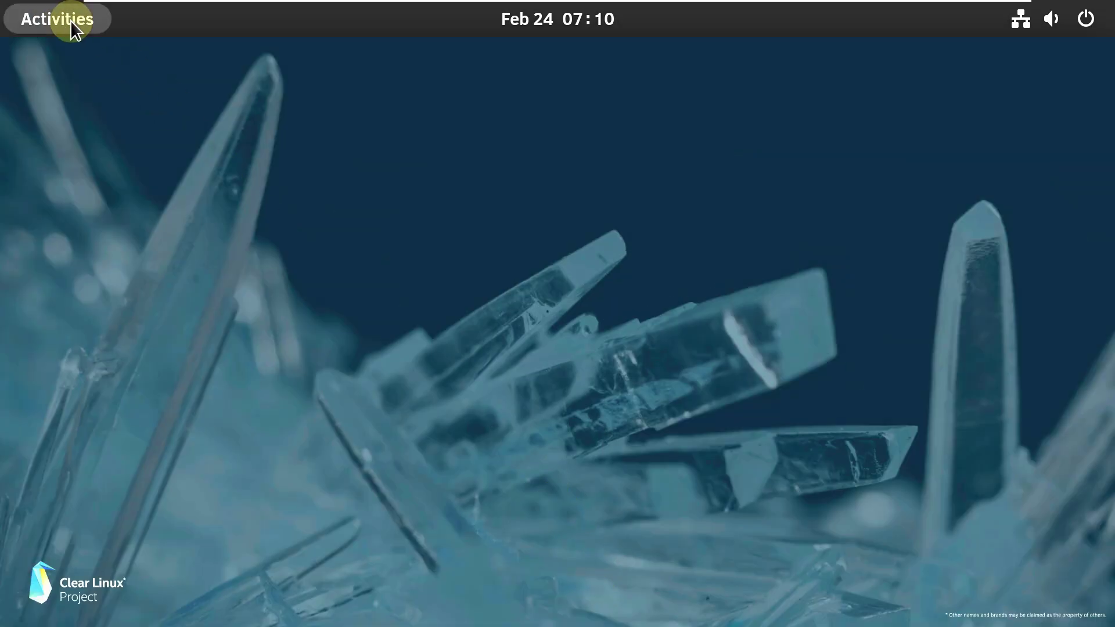
pyautogui.click(63, 26)
pyautogui.click(598, 583)
pyautogui.click(64, 24)
pyautogui.click(688, 583)
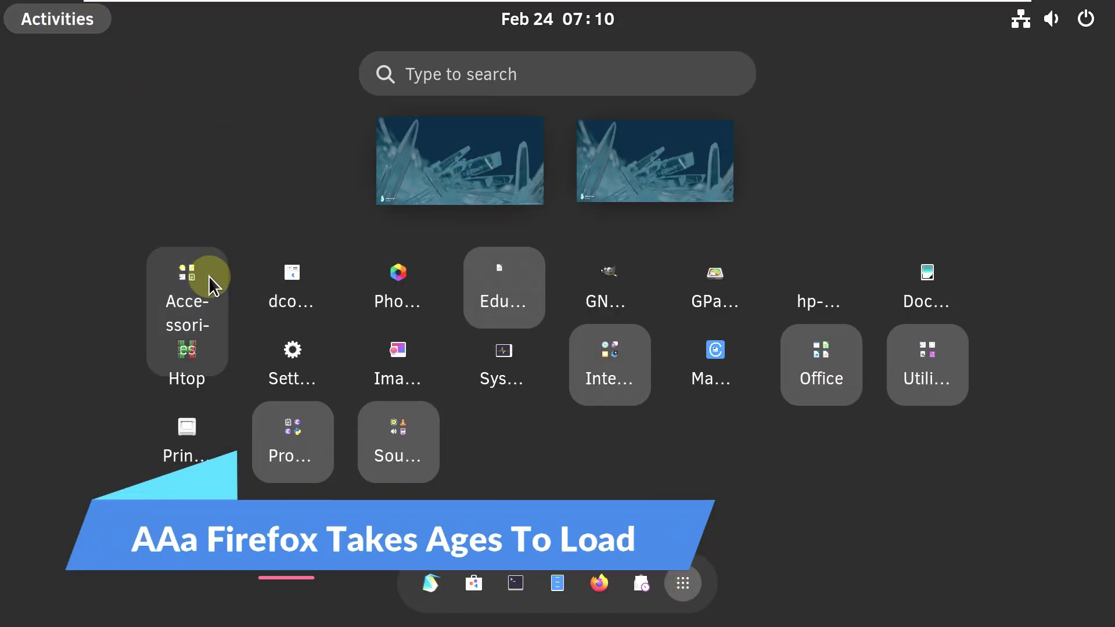
# - Look inside the Sound & Video, Programming, Utilities, Office and Internet app folders
pyautogui.click(369, 454)
pyautogui.click(101, 367)
pyautogui.click(281, 441)
pyautogui.click(100, 392)
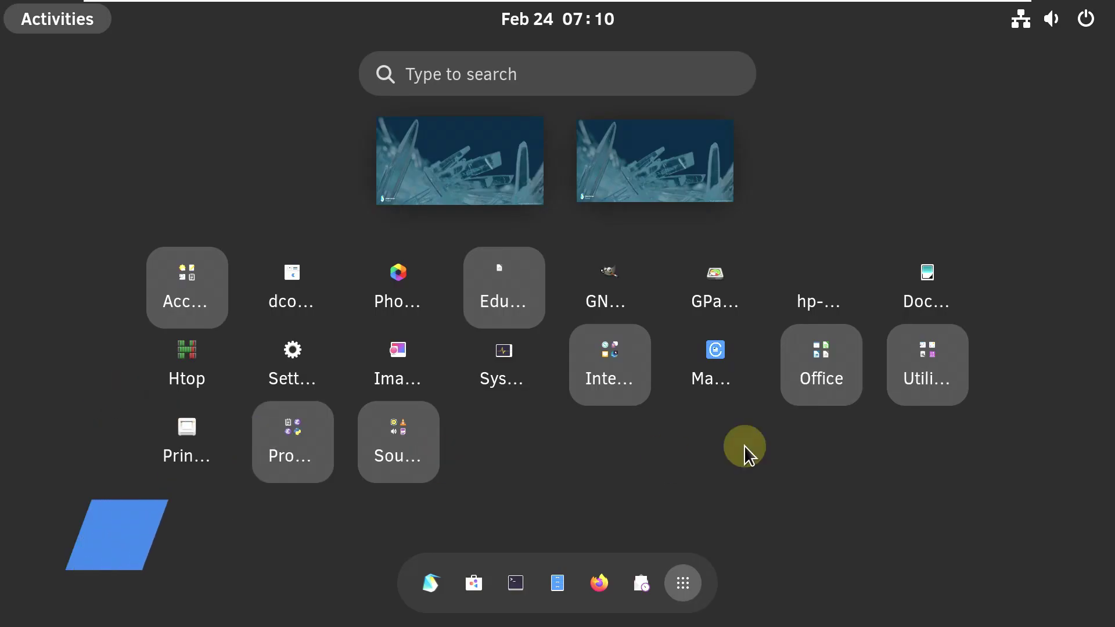
pyautogui.click(927, 367)
pyautogui.click(1078, 369)
pyautogui.click(792, 364)
pyautogui.click(982, 387)
pyautogui.click(593, 378)
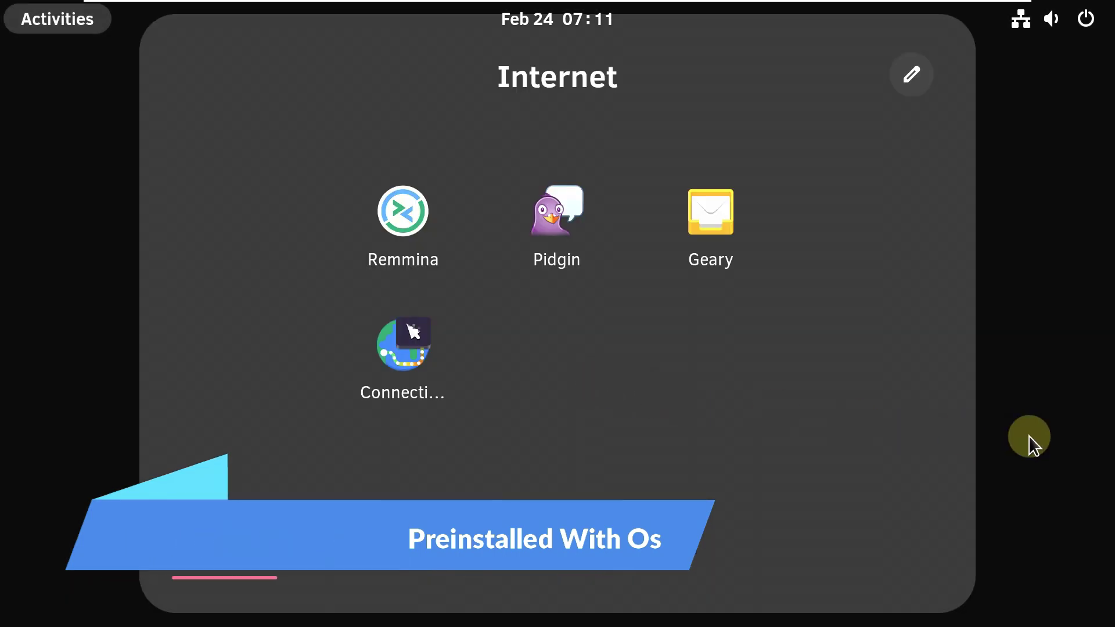
pyautogui.click(1030, 438)
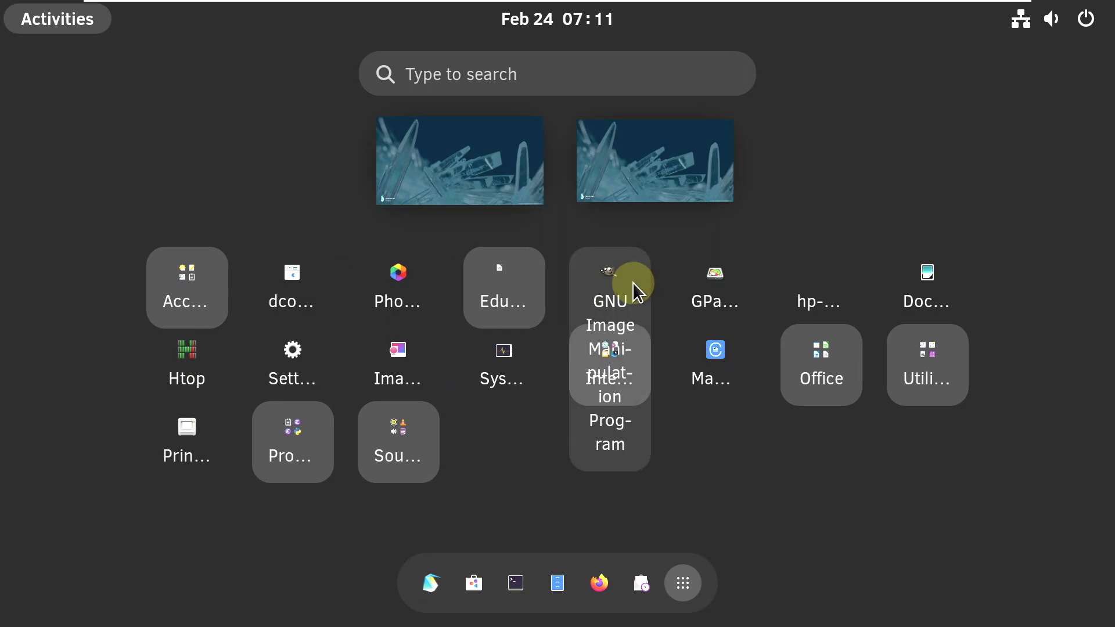
# - Return to the desktop and start Display Settings from its right-click menu
pyautogui.click(683, 583)
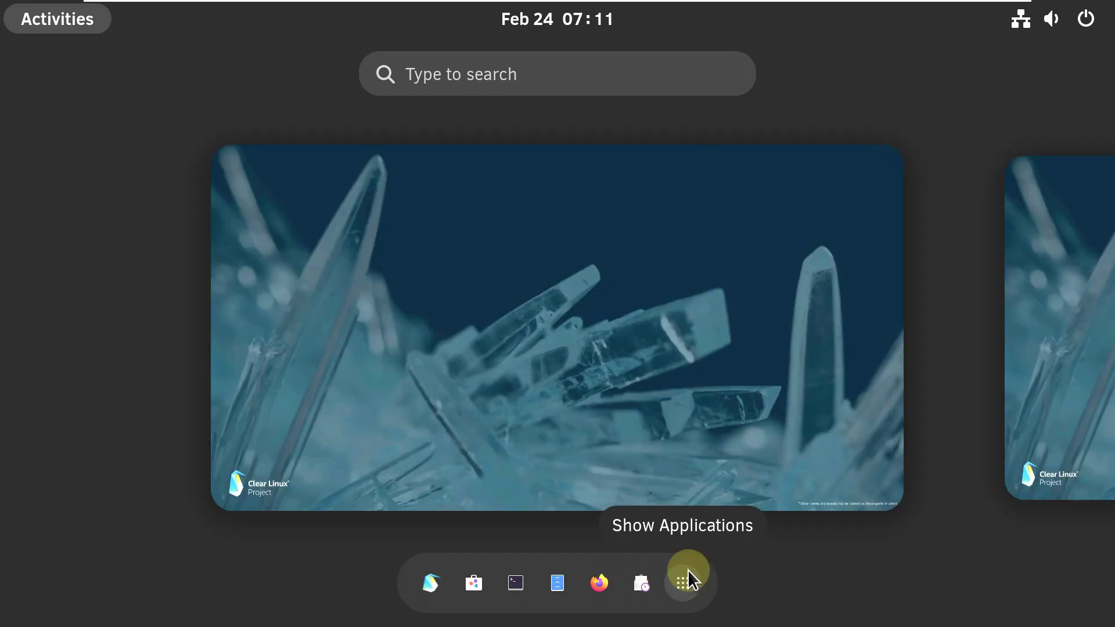
pyautogui.click(700, 368)
pyautogui.rightClick(462, 285)
pyautogui.click(529, 343)
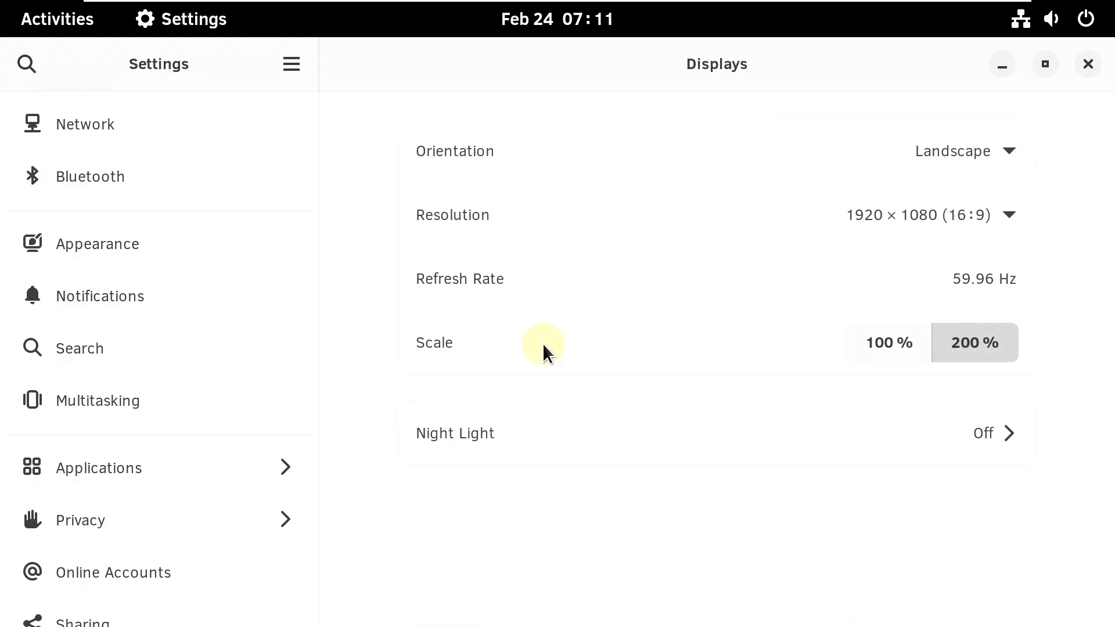
# - Try the 100% display scale, then apply and keep 200% and close Settings
pyautogui.click(875, 345)
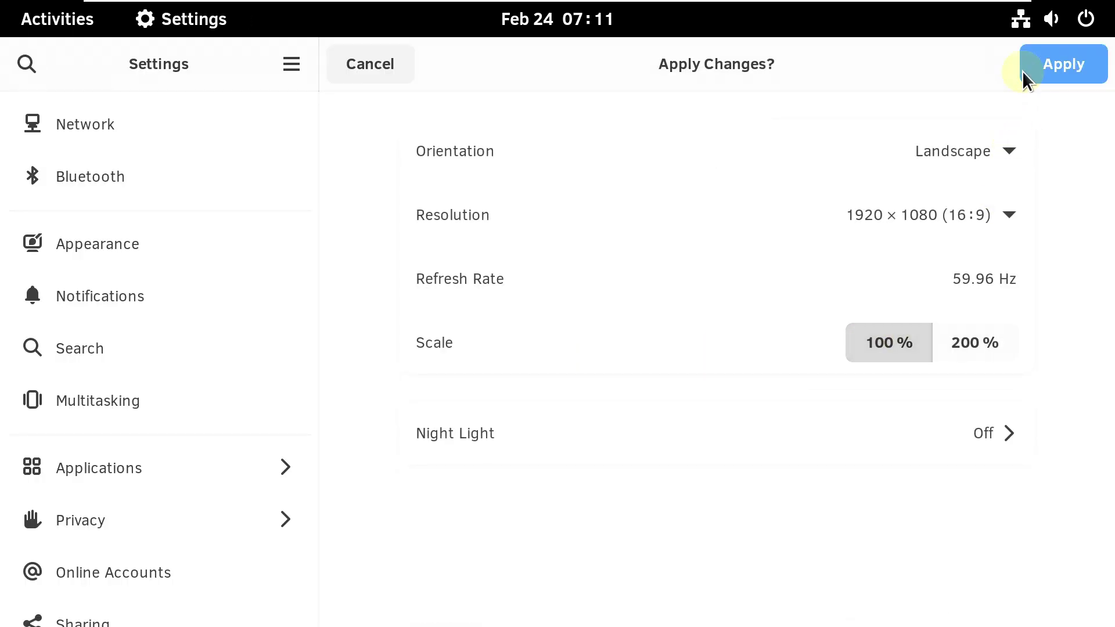
pyautogui.click(1045, 63)
pyautogui.click(606, 351)
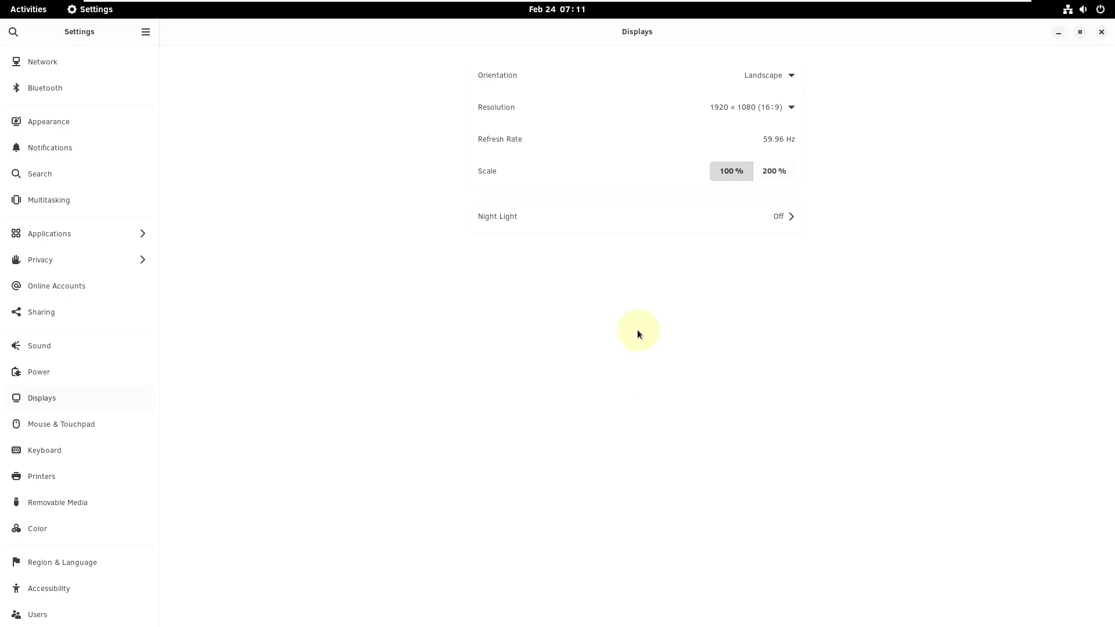
pyautogui.click(766, 177)
pyautogui.click(1080, 31)
pyautogui.click(654, 401)
pyautogui.click(1088, 64)
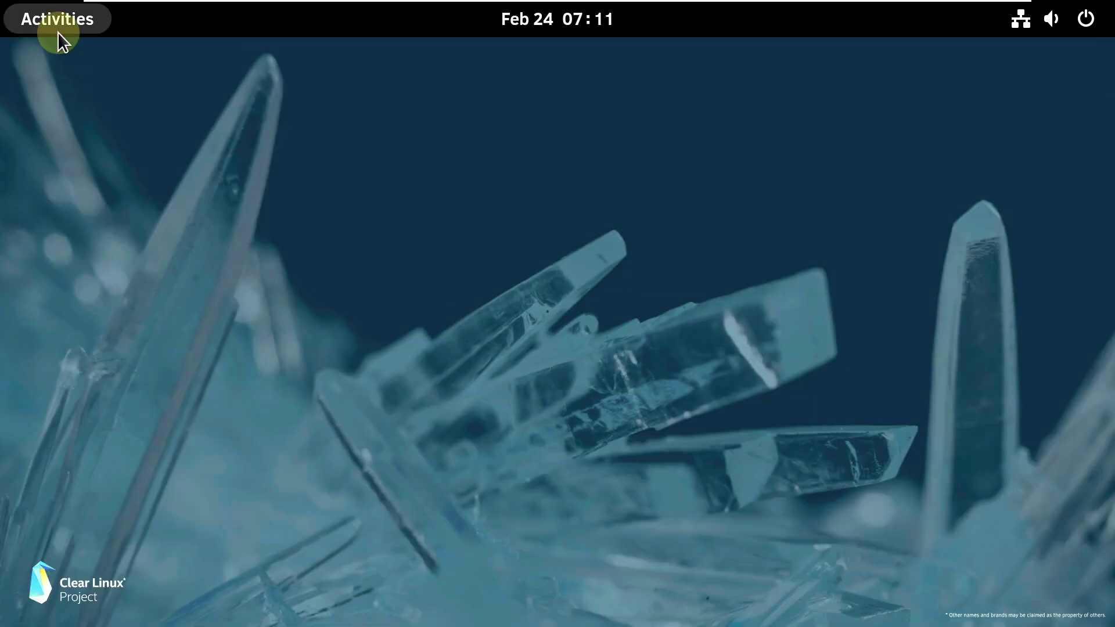
# - Open a new Firefox window from the app grid's Firefox launcher, then return to Activities
pyautogui.click(54, 23)
pyautogui.press('super+a')
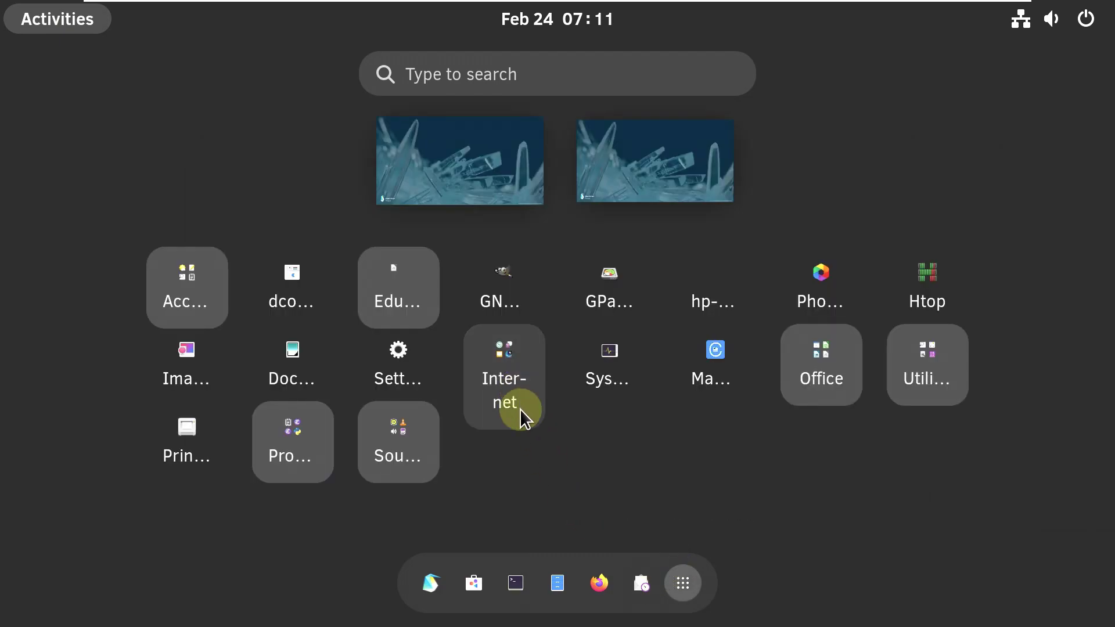
pyautogui.rightClick(598, 583)
pyautogui.click(555, 318)
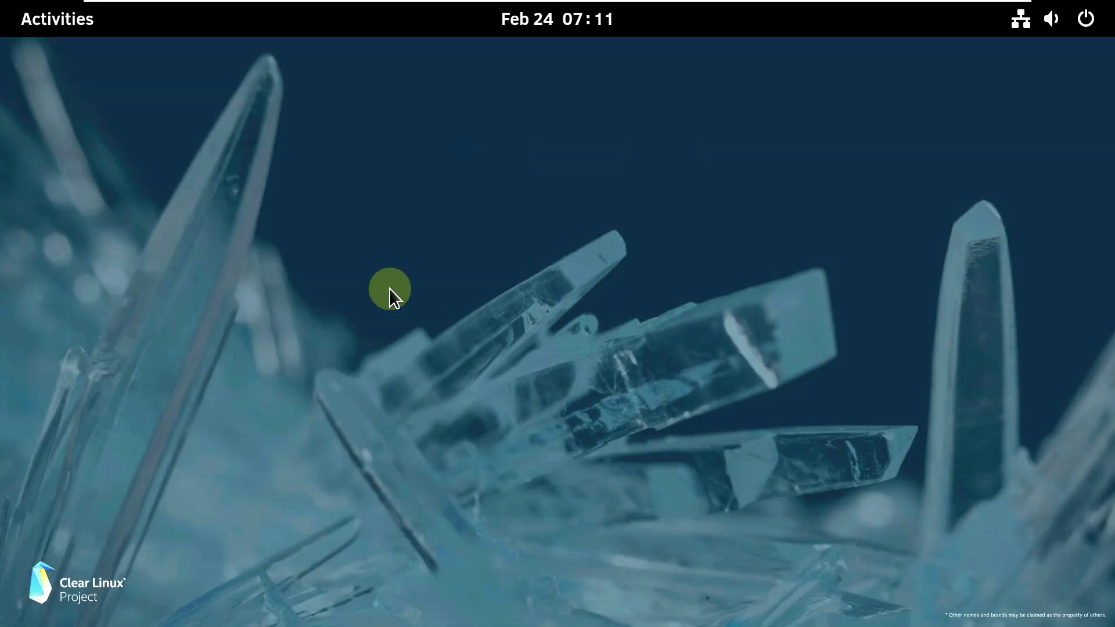
pyautogui.click(54, 19)
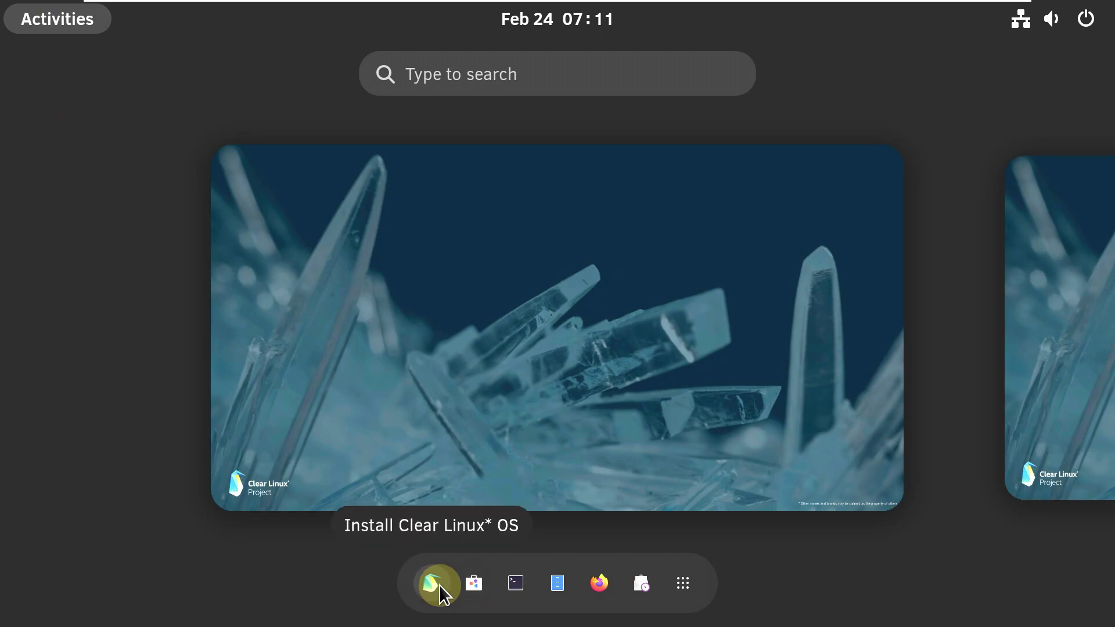
# - Launch the installer with American English and glance over the advanced options
pyautogui.click(439, 584)
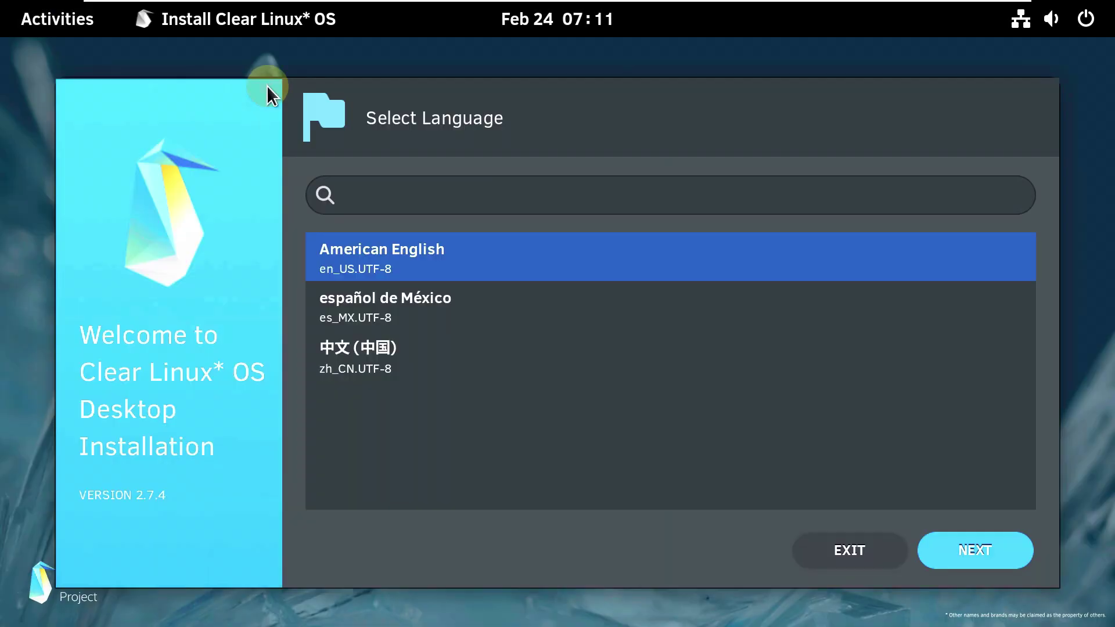
pyautogui.click(945, 555)
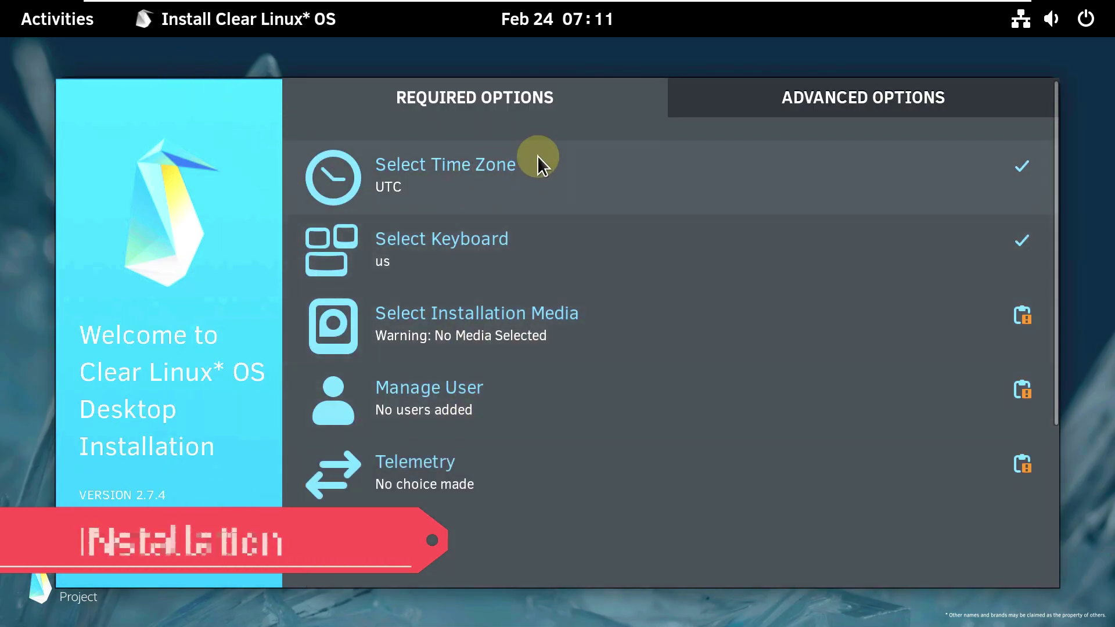
pyautogui.click(820, 93)
pyautogui.scroll(-5, 459, 290)
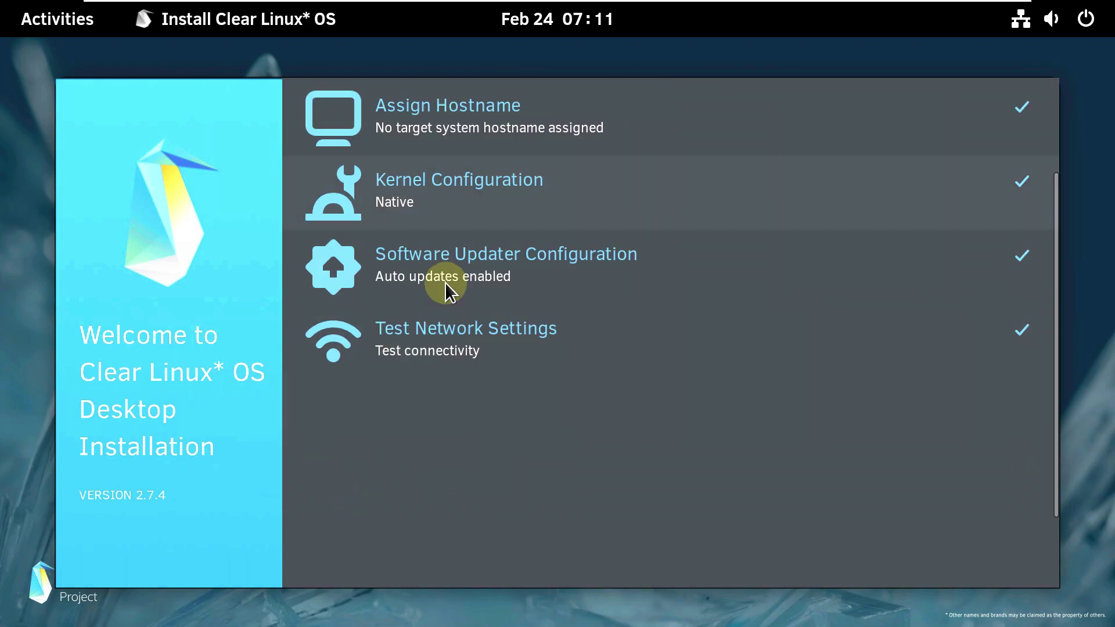
pyautogui.scroll(5, 451, 262)
pyautogui.click(468, 110)
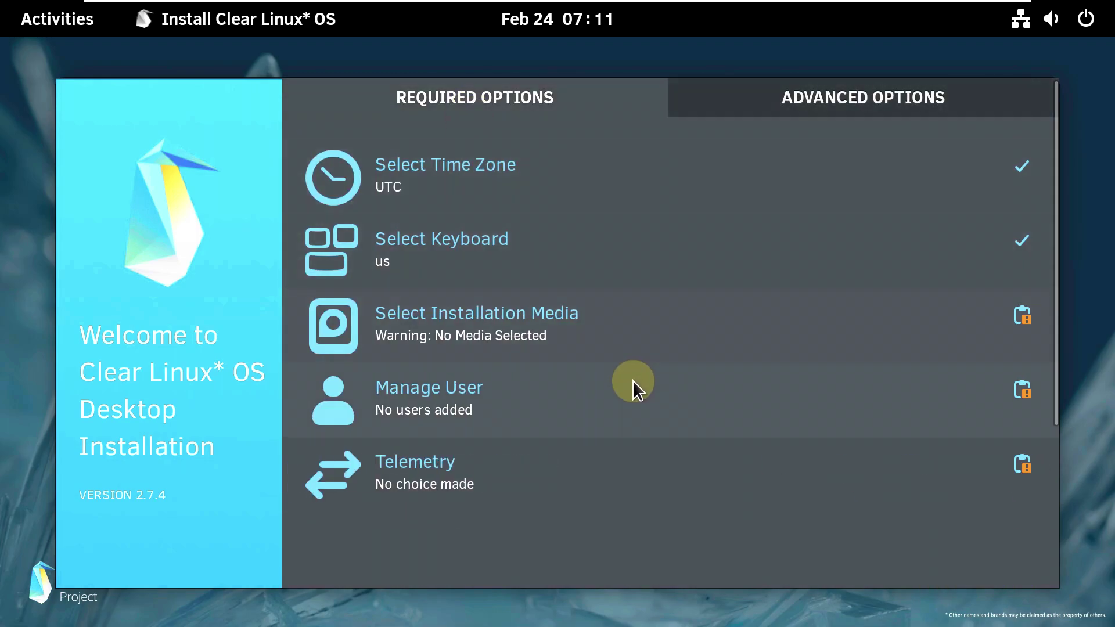
pyautogui.scroll(-5, 636, 481)
pyautogui.scroll(5, 636, 481)
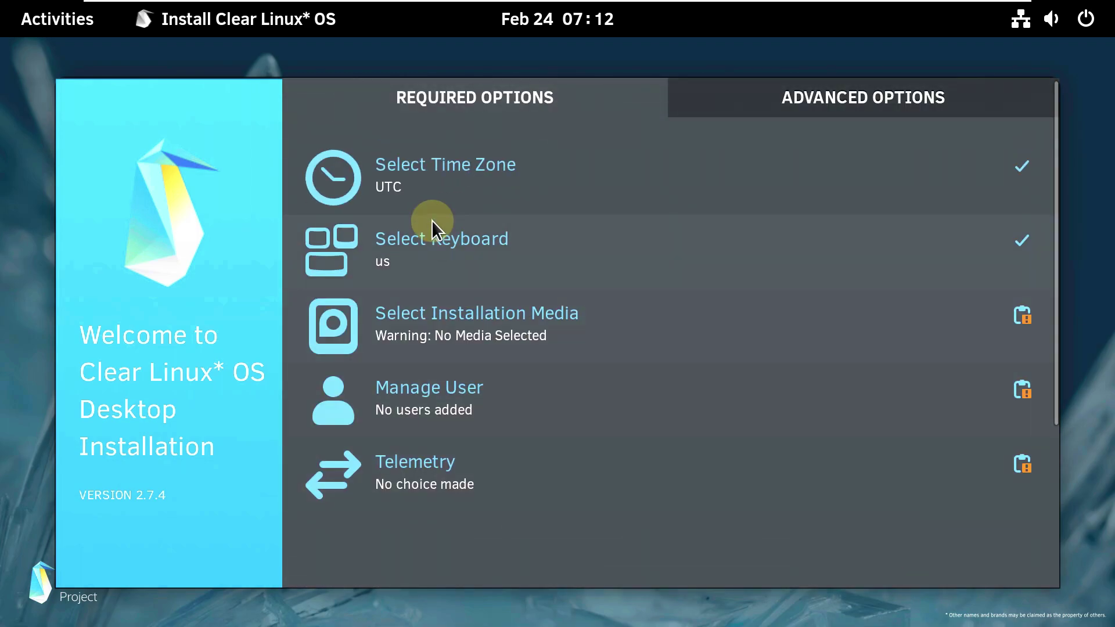
# - Search for 'los' and set the time zone to America/Los_Angeles
pyautogui.click(426, 205)
pyautogui.scroll(3, 270, 382)
pyautogui.scroll(5, 269, 382)
pyautogui.scroll(-6, 269, 382)
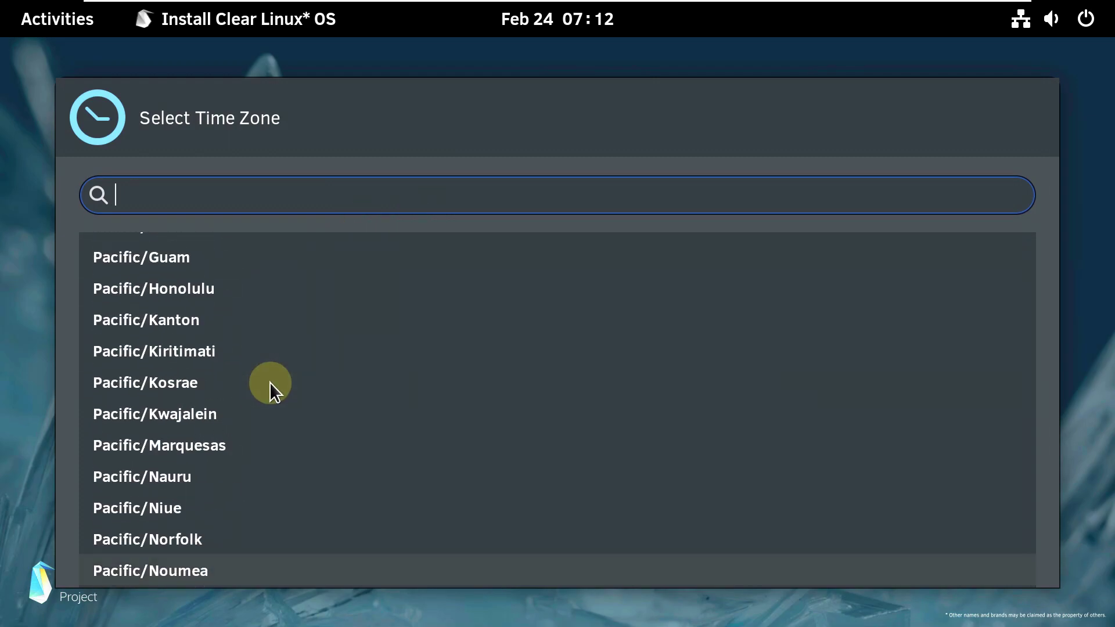
pyautogui.write('am')
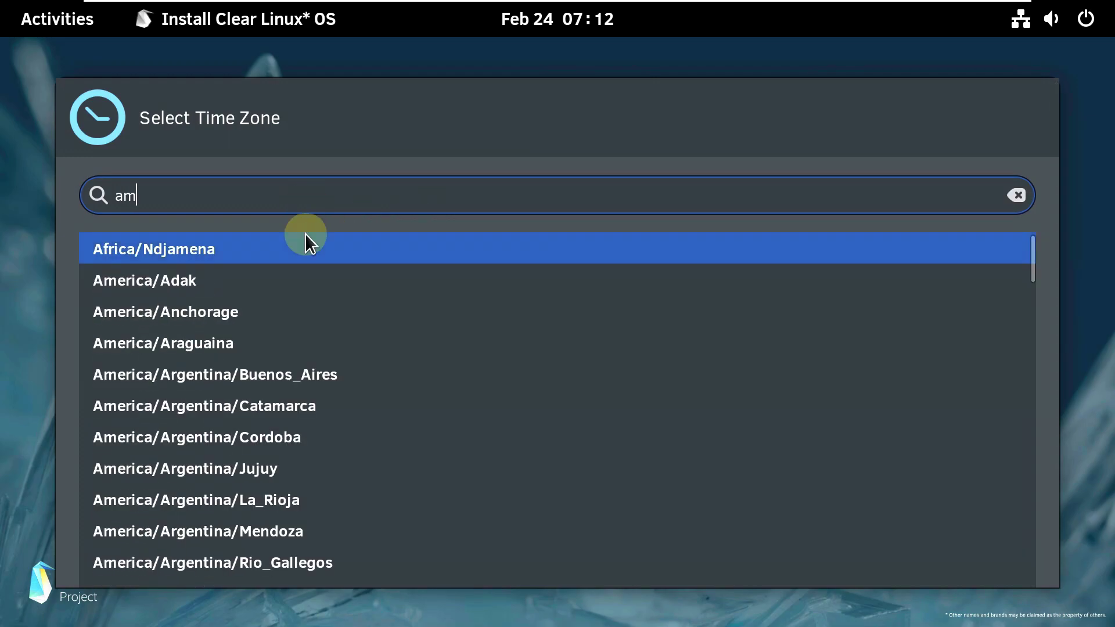
pyautogui.scroll(-2, 305, 343)
pyautogui.scroll(-2, 302, 378)
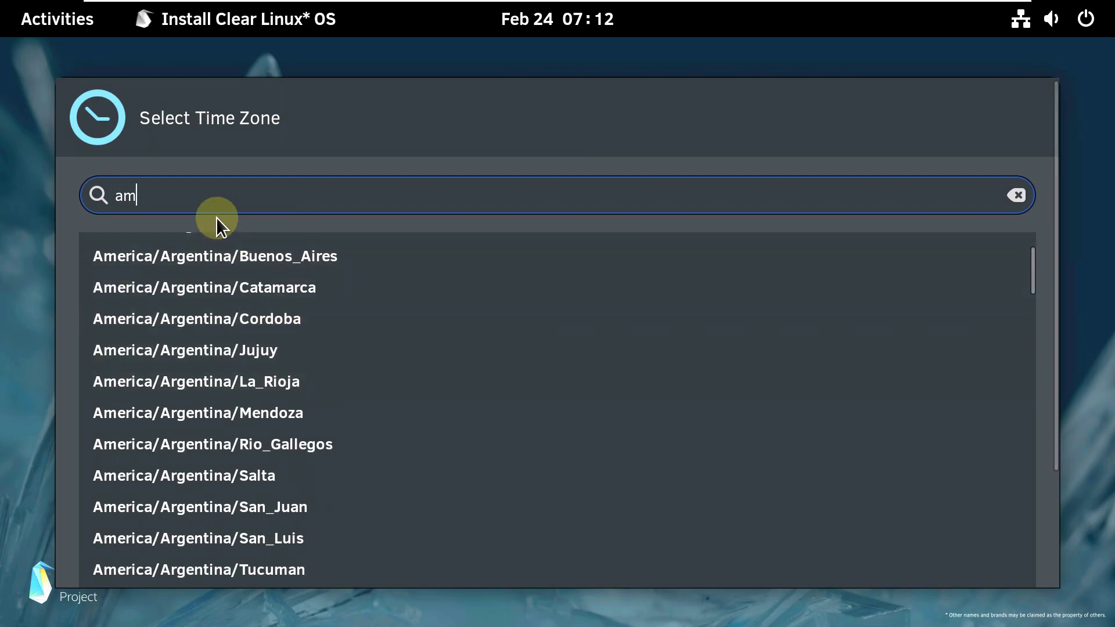
pyautogui.hotkey('ctrl', 'a')
pyautogui.write('los')
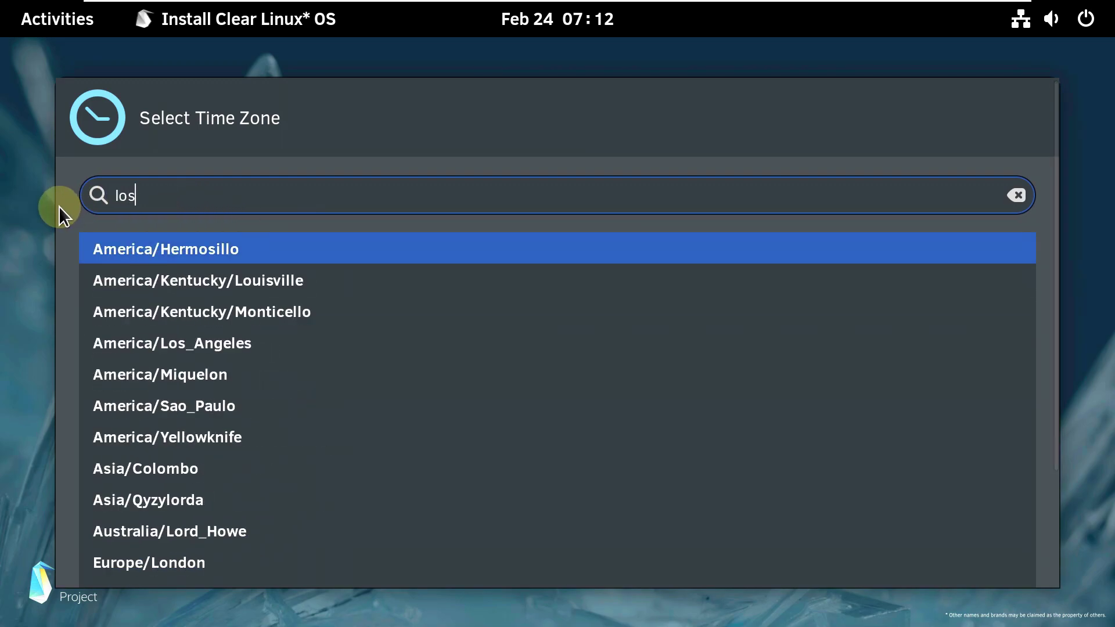
pyautogui.click(165, 255)
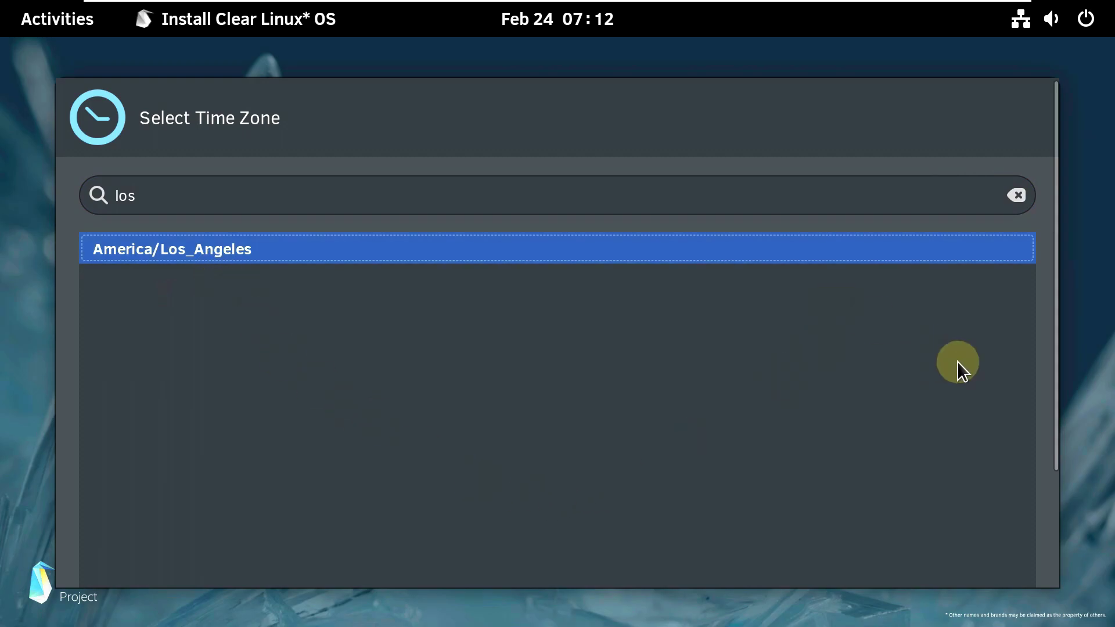
pyautogui.scroll(-3, 958, 372)
pyautogui.click(979, 544)
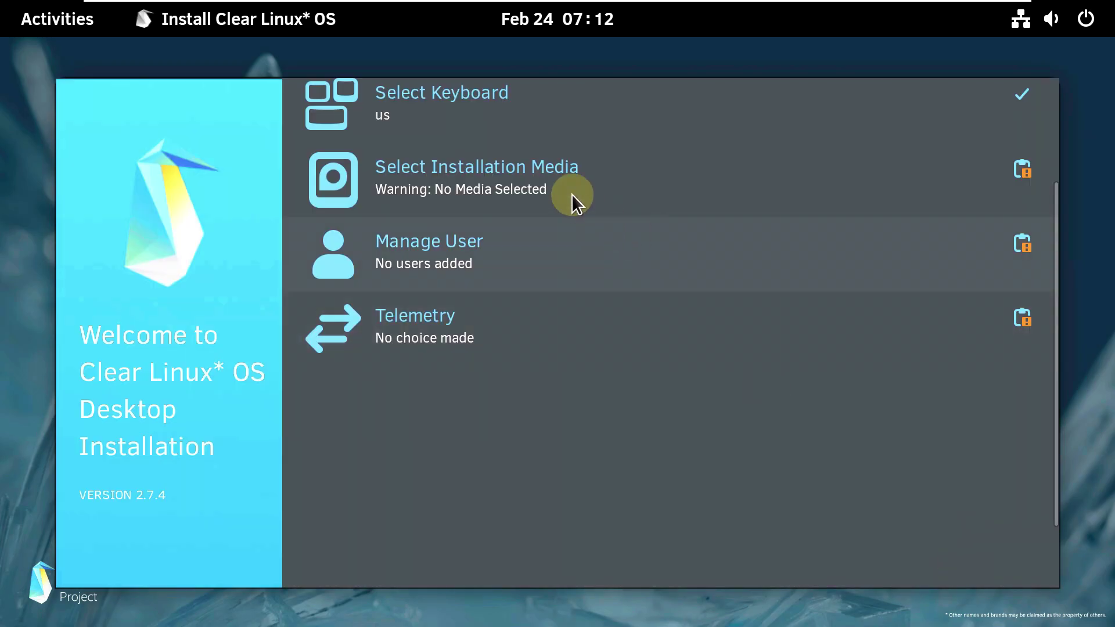
# - Choose Safe Installation on the 40GiB sda disk and confirm
pyautogui.click(557, 187)
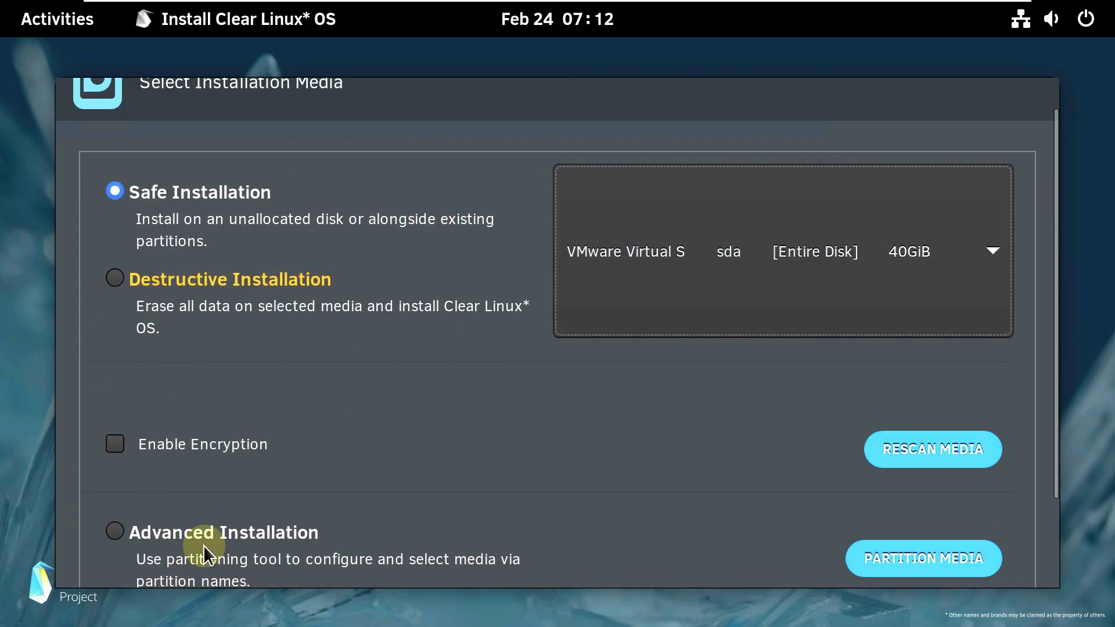
pyautogui.scroll(-3, 253, 479)
pyautogui.click(227, 427)
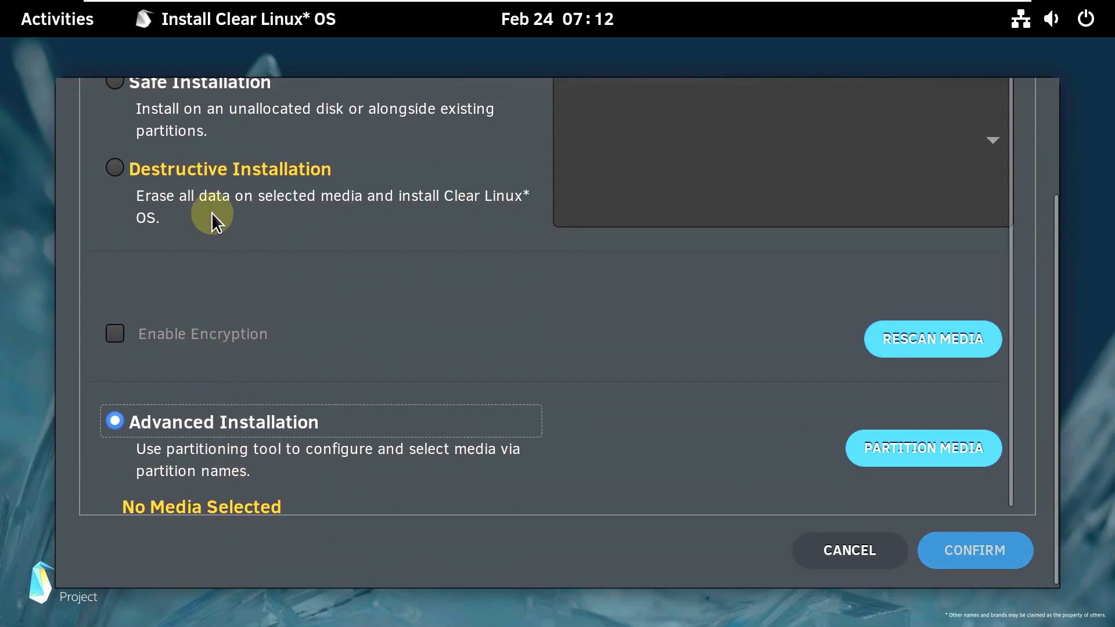
pyautogui.click(144, 92)
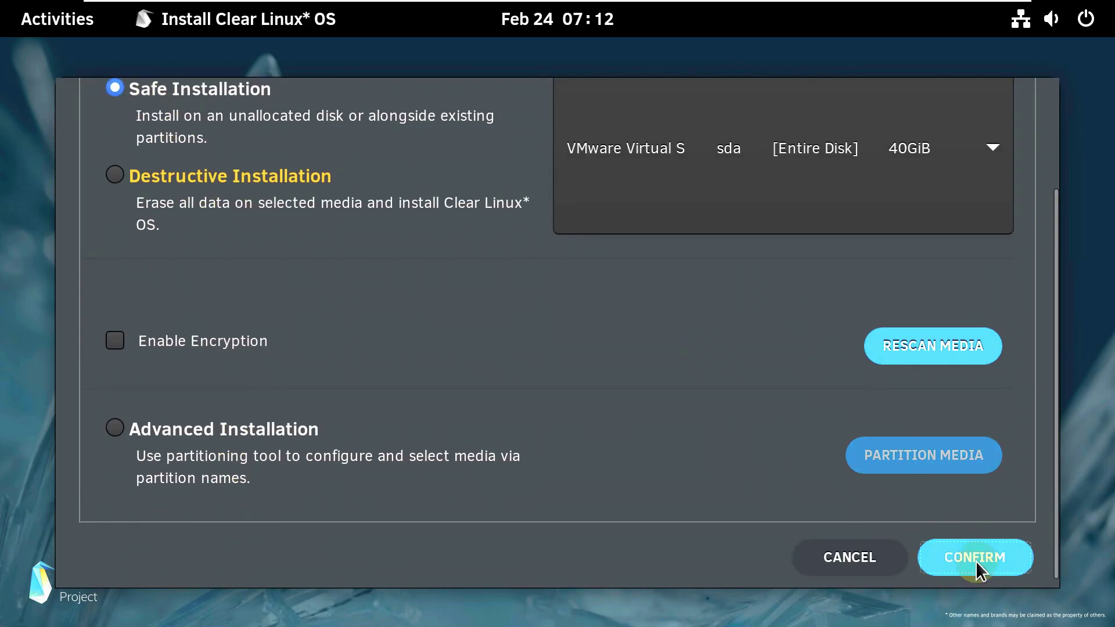
pyautogui.click(977, 563)
# - Fill in the user account form with a name, login name and password
pyautogui.click(601, 287)
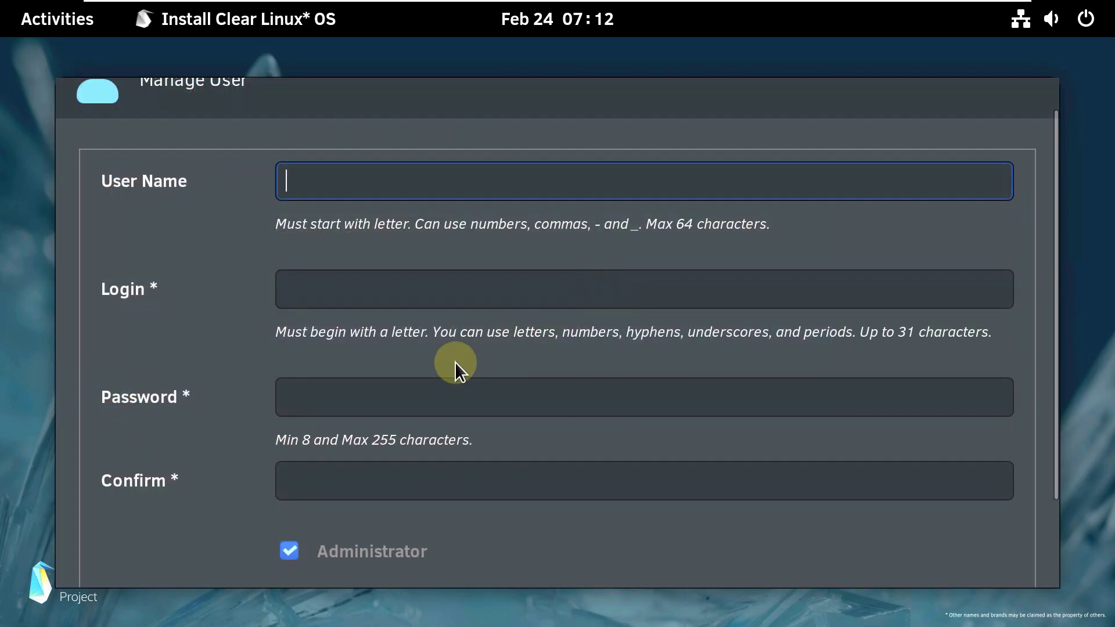
pyautogui.write('runb')
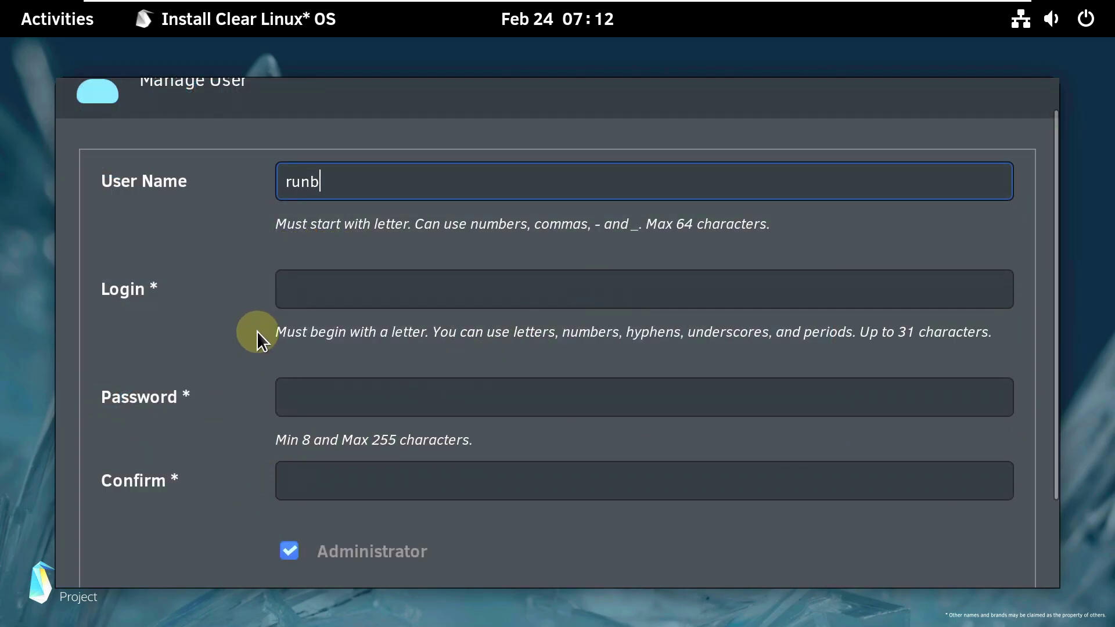
pyautogui.write('oxing')
pyautogui.click(315, 302)
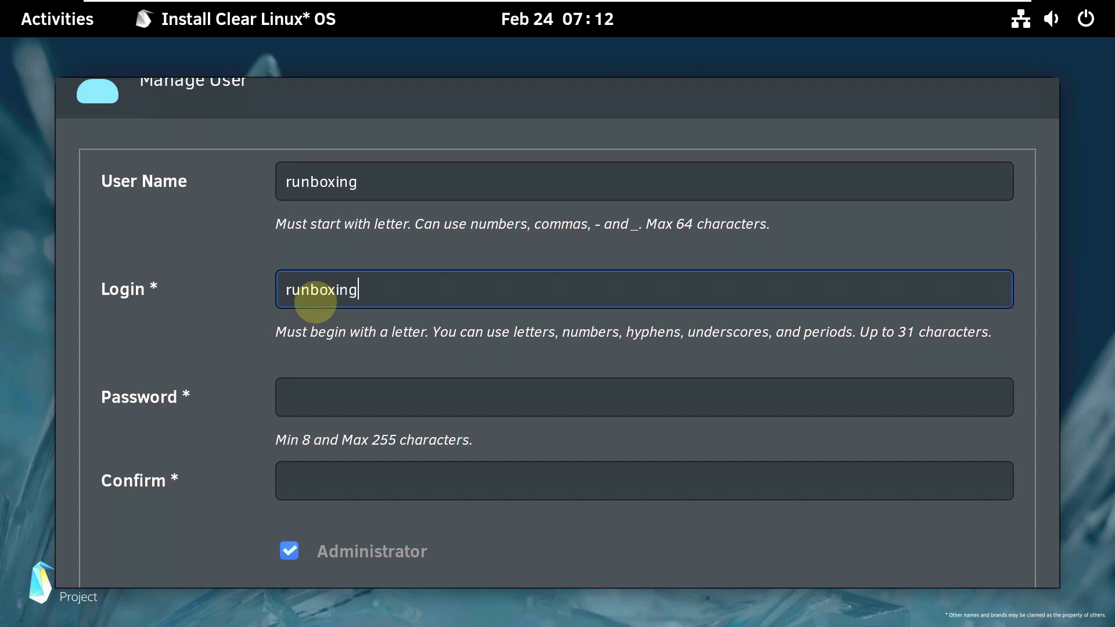
pyautogui.click(336, 393)
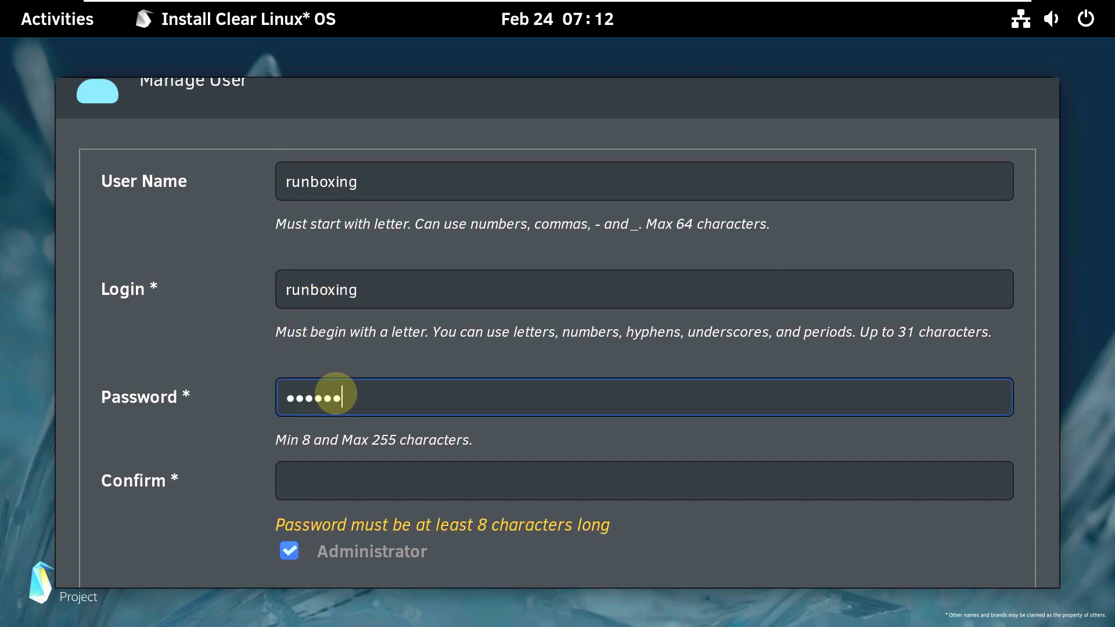
pyautogui.click(357, 482)
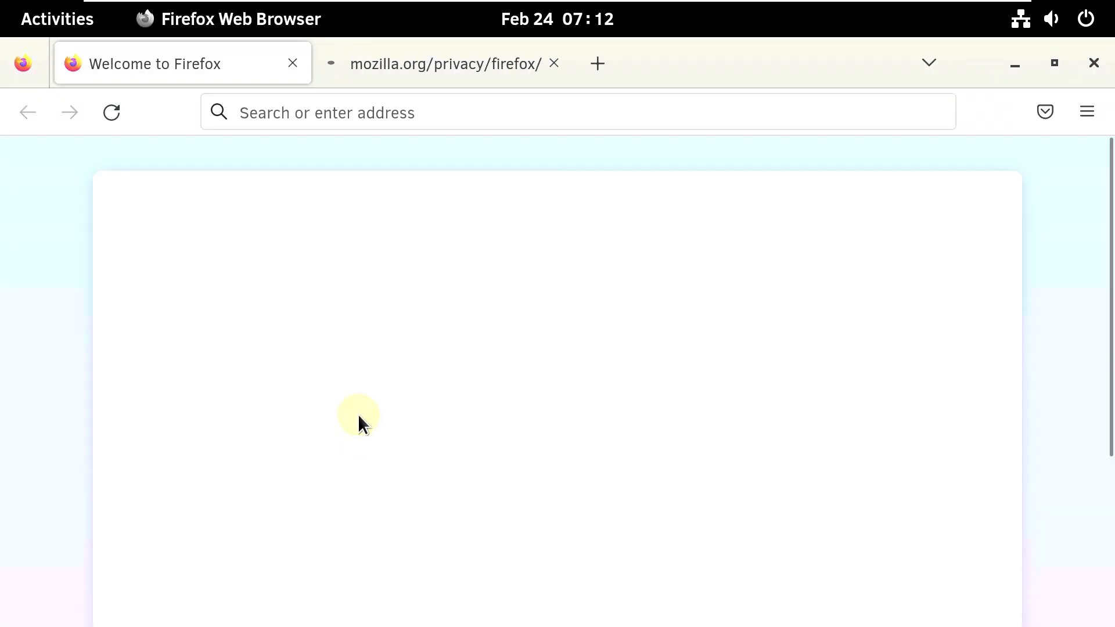
# - Close the stray Firefox privacy tab and lengthen the password and its confirmation
pyautogui.click(552, 62)
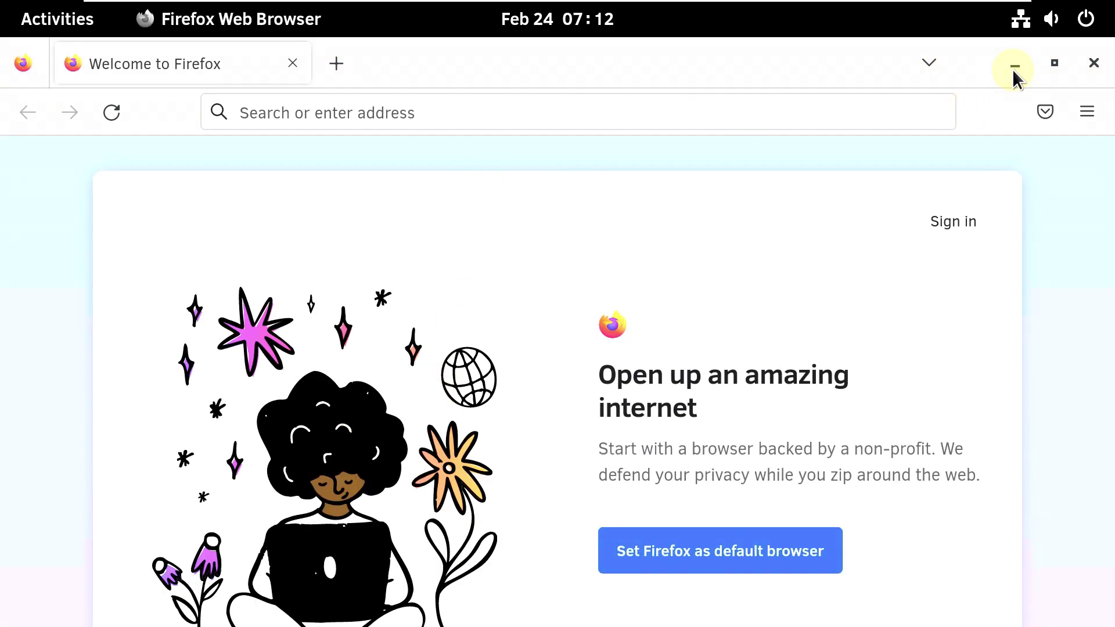
pyautogui.click(1010, 70)
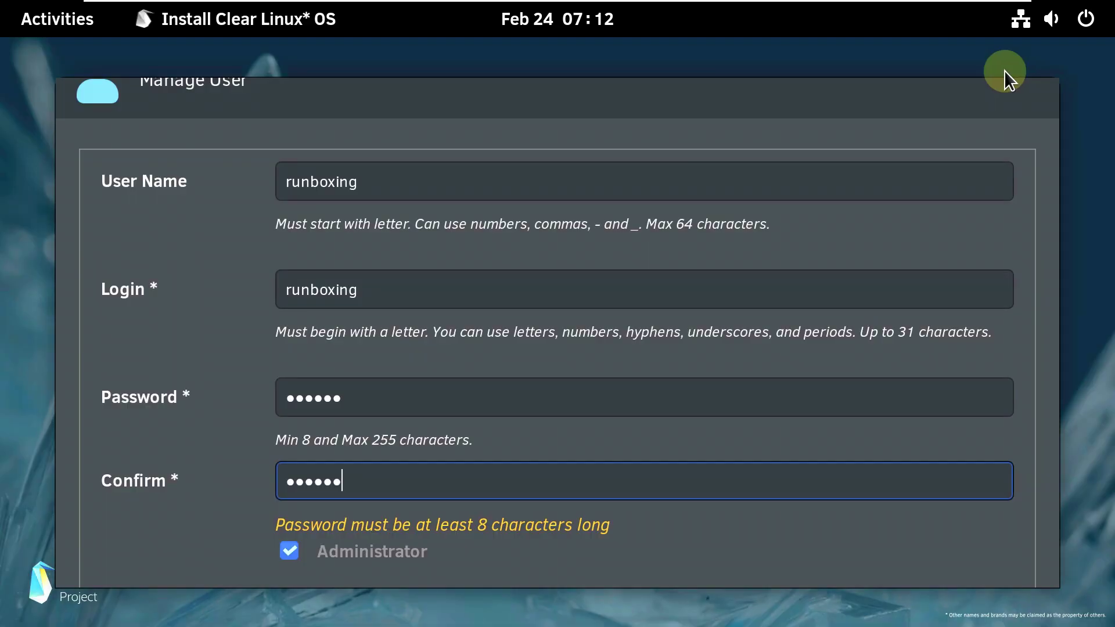
pyautogui.scroll(-3, 414, 479)
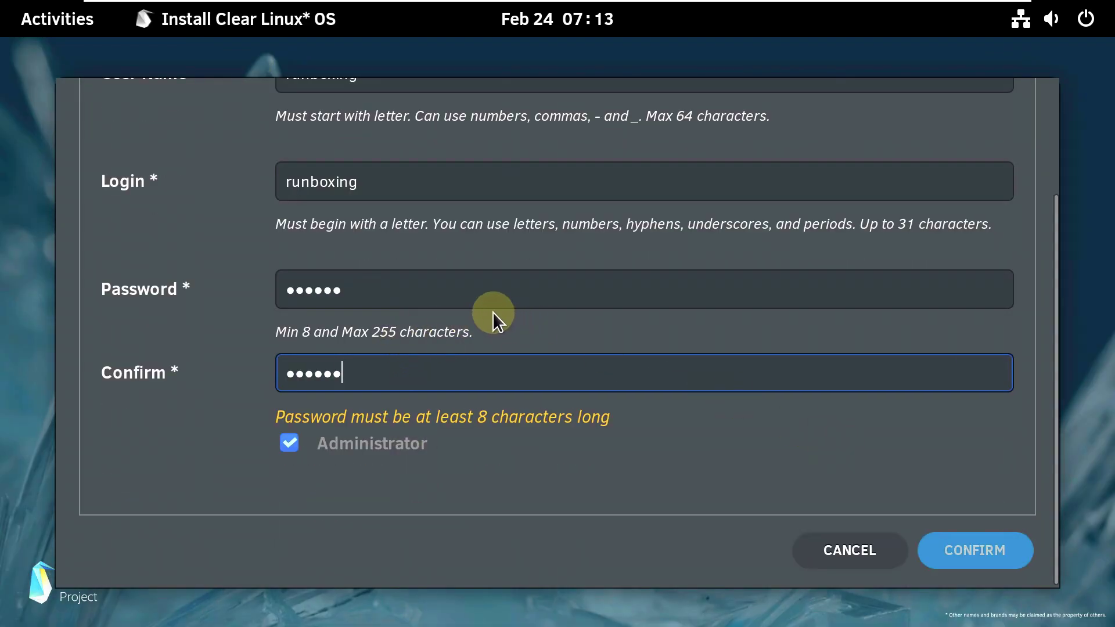
pyautogui.click(459, 289)
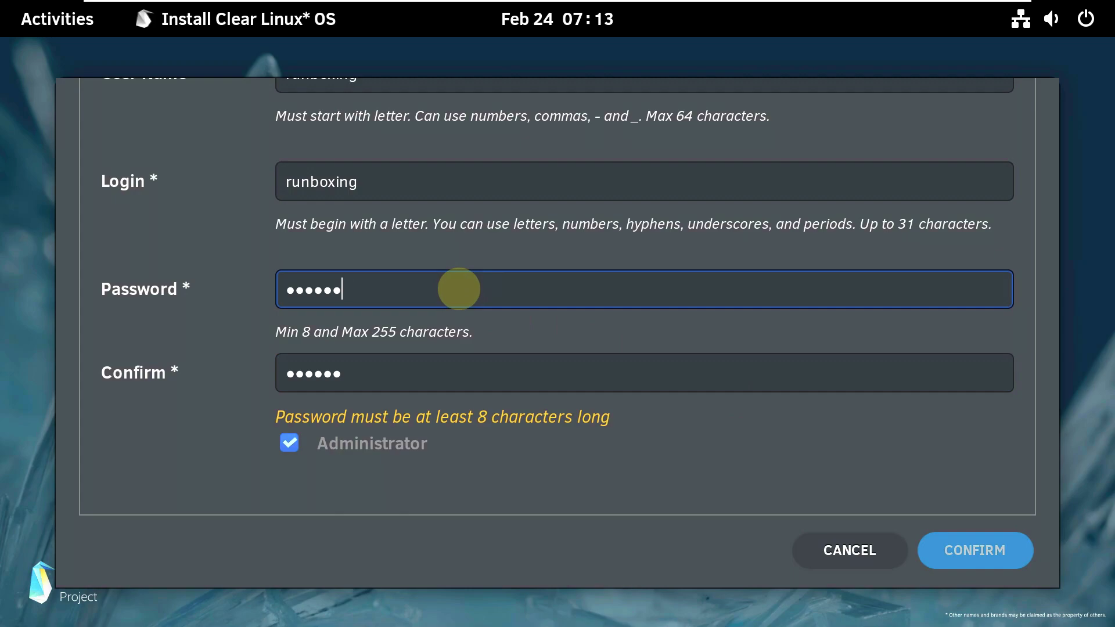
pyautogui.click(424, 361)
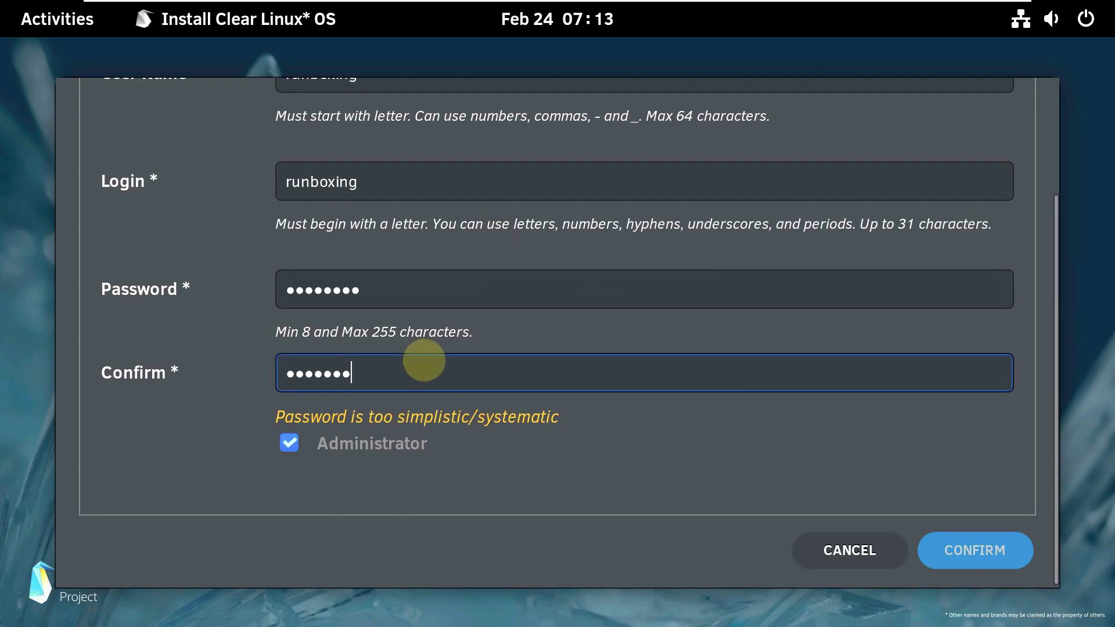
pyautogui.write('1')
pyautogui.click(391, 295)
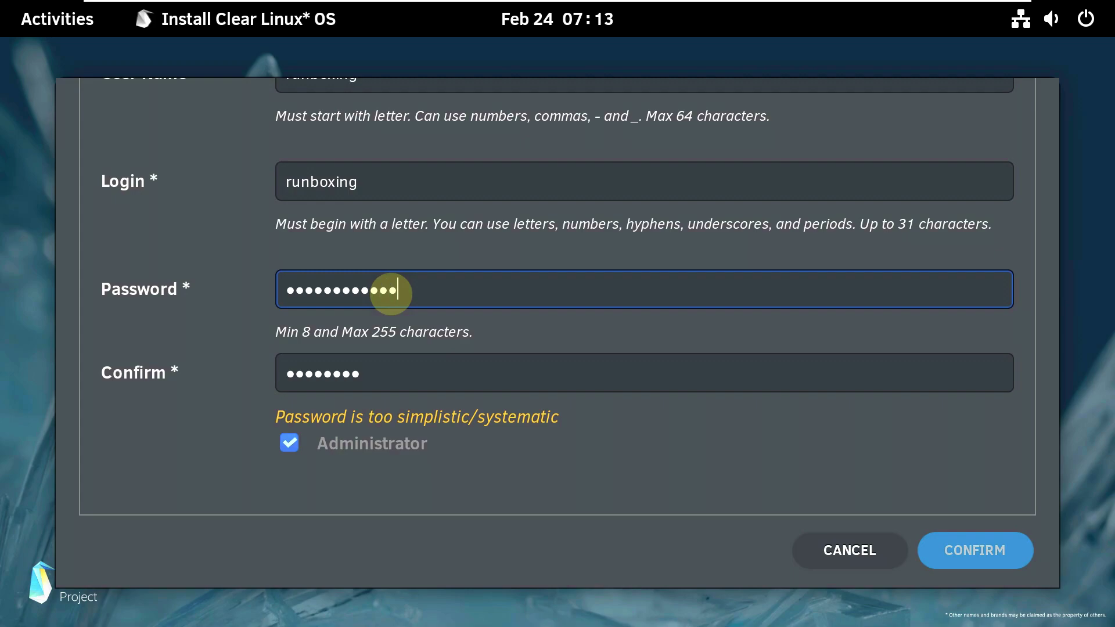
pyautogui.write('1')
pyautogui.click(388, 368)
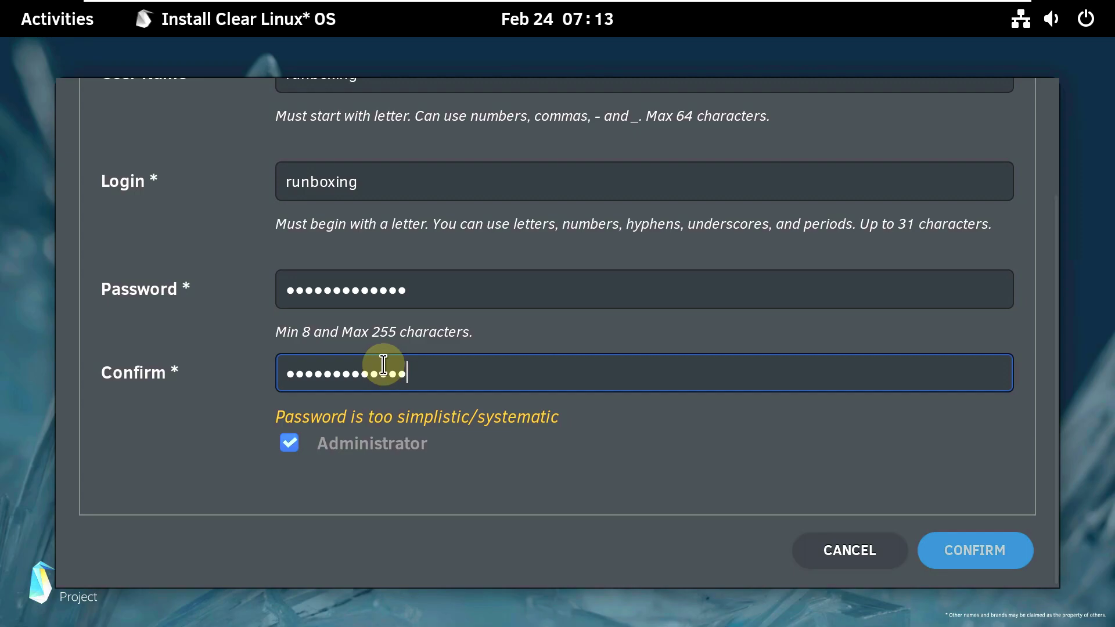
# - Cancel the Manage User form, discarding the new account details
pyautogui.scroll(3, 816, 400)
pyautogui.scroll(-3, 814, 393)
pyautogui.click(844, 550)
# - Answer NO to sharing anonymized telemetry data
pyautogui.click(637, 322)
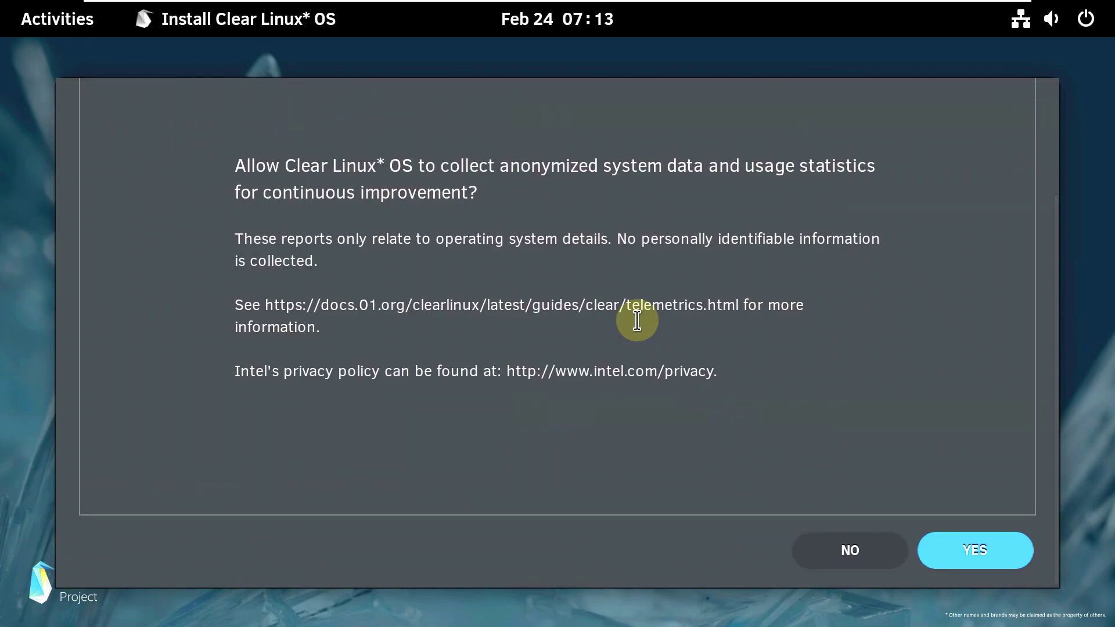
pyautogui.click(850, 550)
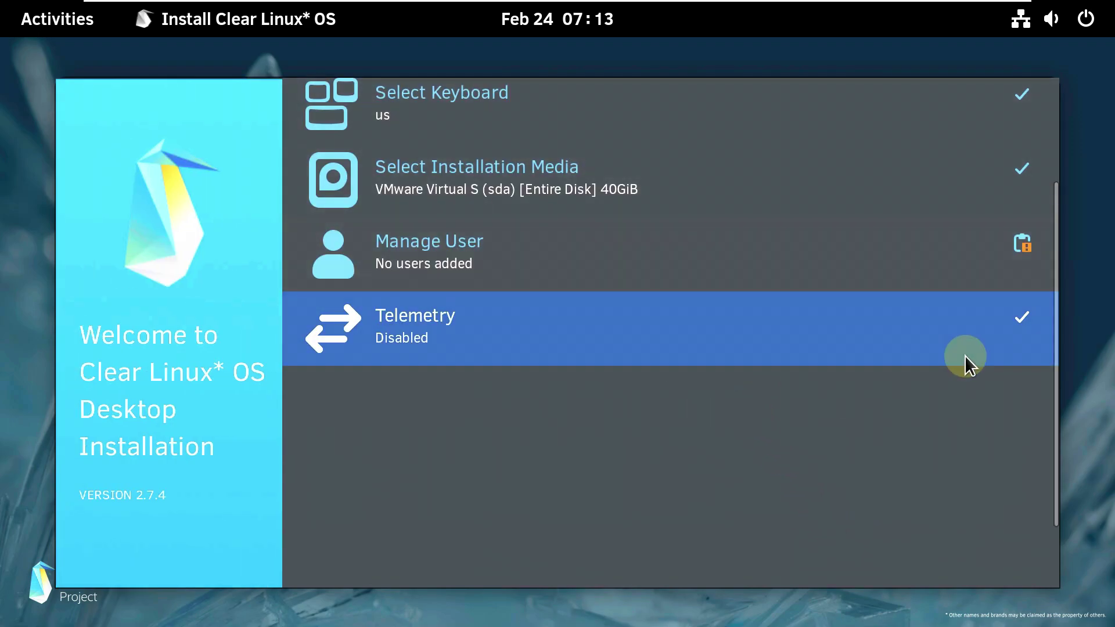
pyautogui.scroll(2, 964, 356)
# - Review the additional bundles list in Advanced Options and cancel without changes
pyautogui.click(901, 99)
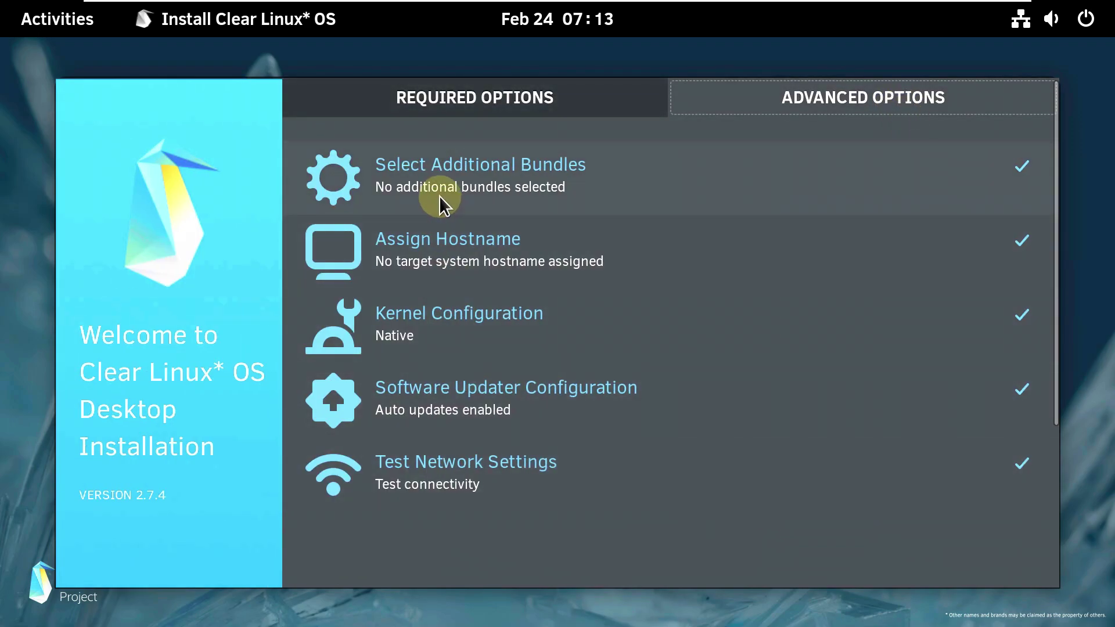
pyautogui.click(439, 196)
pyautogui.scroll(-3, 500, 366)
pyautogui.scroll(1, 412, 263)
pyautogui.scroll(1, 412, 262)
pyautogui.scroll(-3, 1057, 537)
pyautogui.click(858, 566)
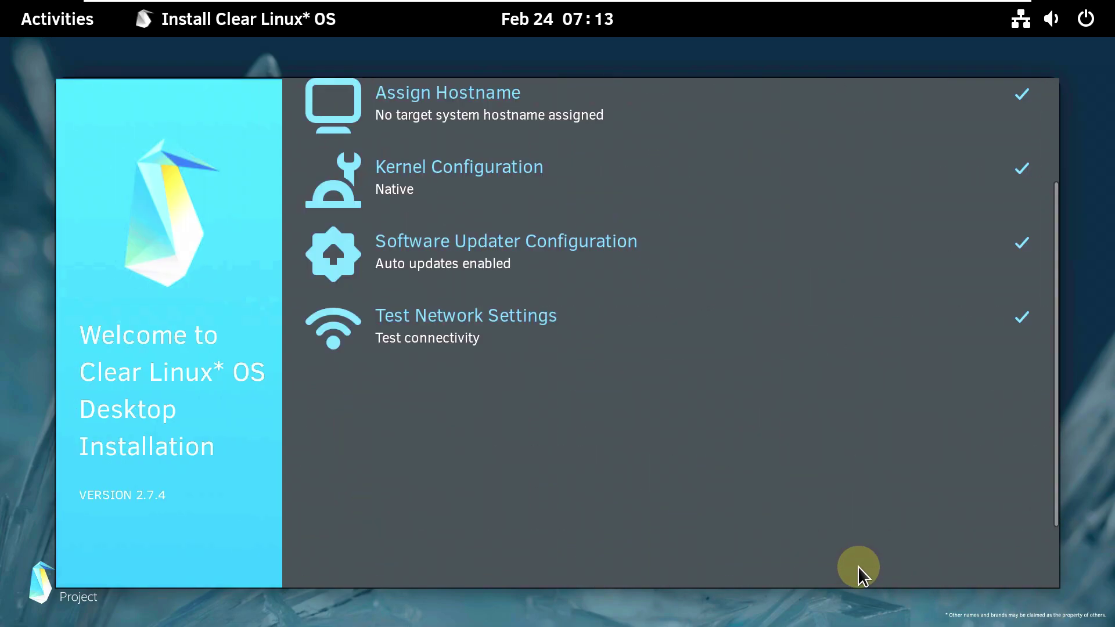
# - Cancel the Kernel and Updater settings unchanged, then run the network connectivity test
pyautogui.click(496, 179)
pyautogui.scroll(-2, 980, 350)
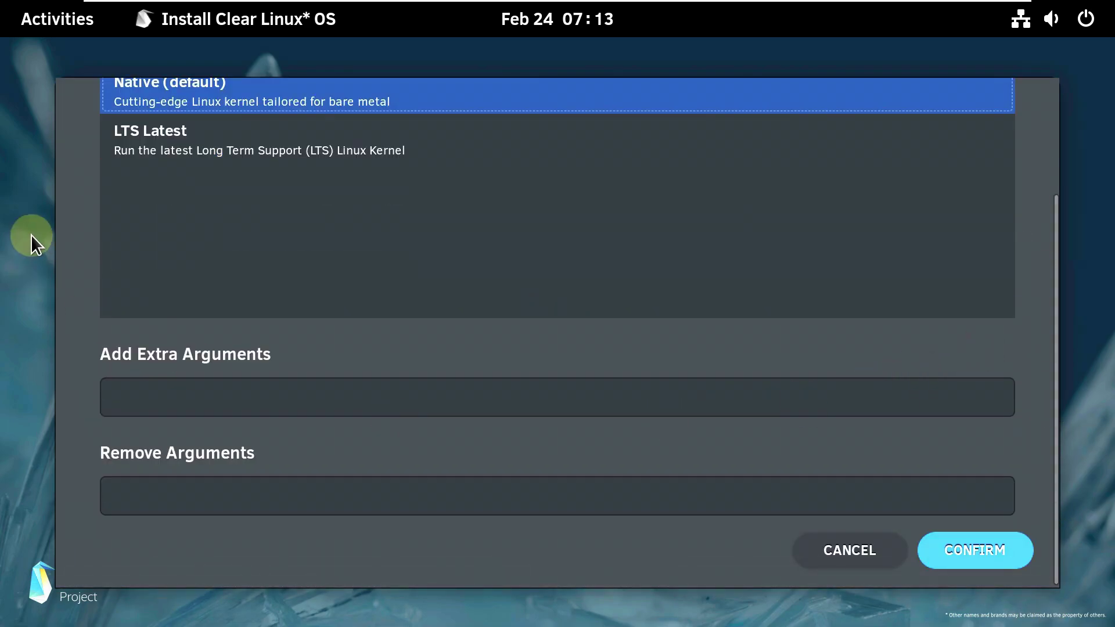
pyautogui.scroll(2, 223, 184)
pyautogui.scroll(-2, 926, 364)
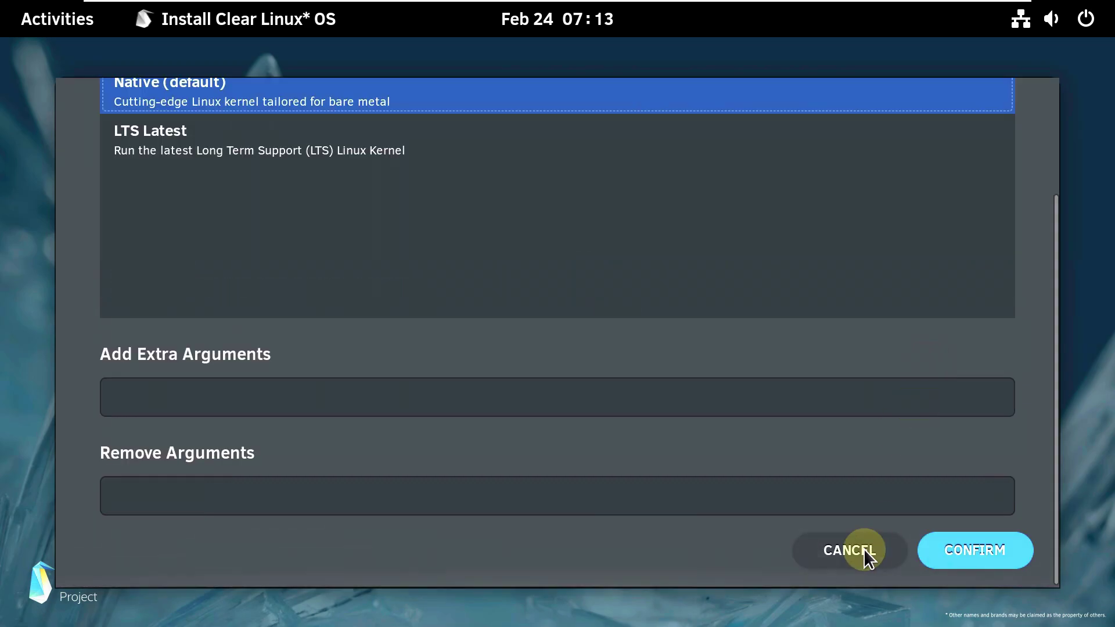
pyautogui.click(869, 542)
pyautogui.click(662, 253)
pyautogui.scroll(-3, 587, 468)
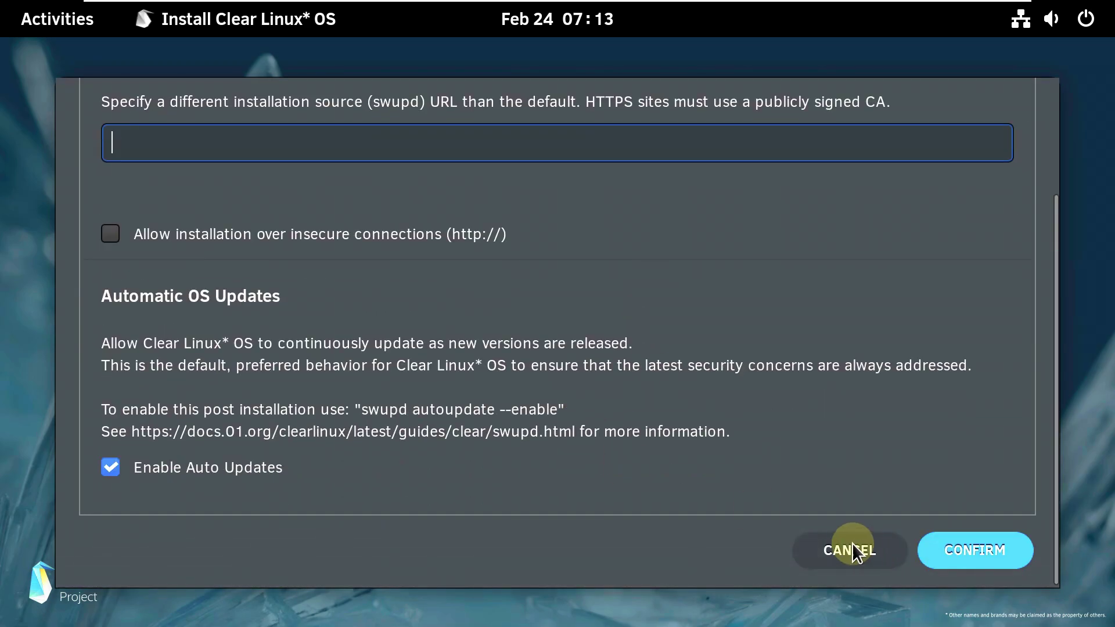
pyautogui.click(864, 550)
pyautogui.click(549, 312)
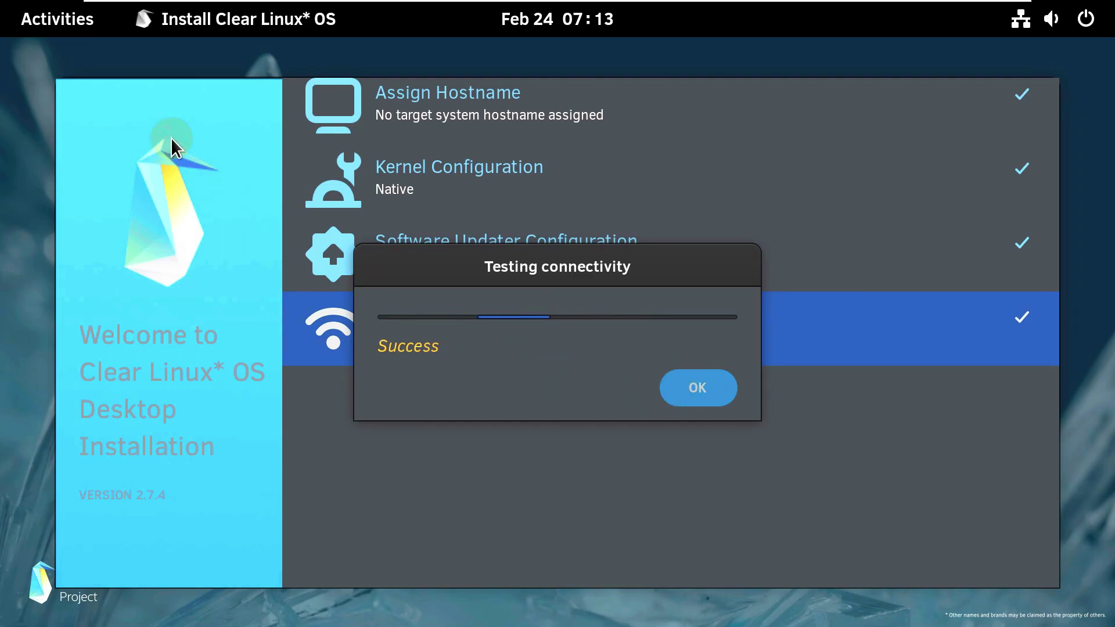
pyautogui.scroll(-3, 625, 405)
# - Quit the installer and close the extra Firefox window, keeping just one
pyautogui.click(832, 549)
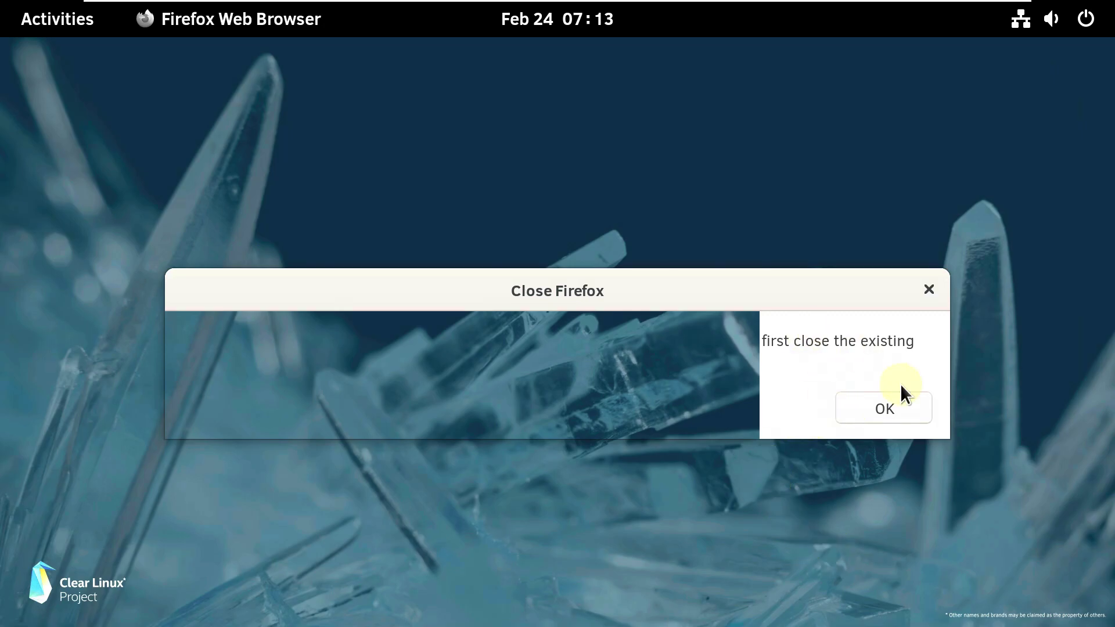
pyautogui.click(894, 406)
pyautogui.click(74, 16)
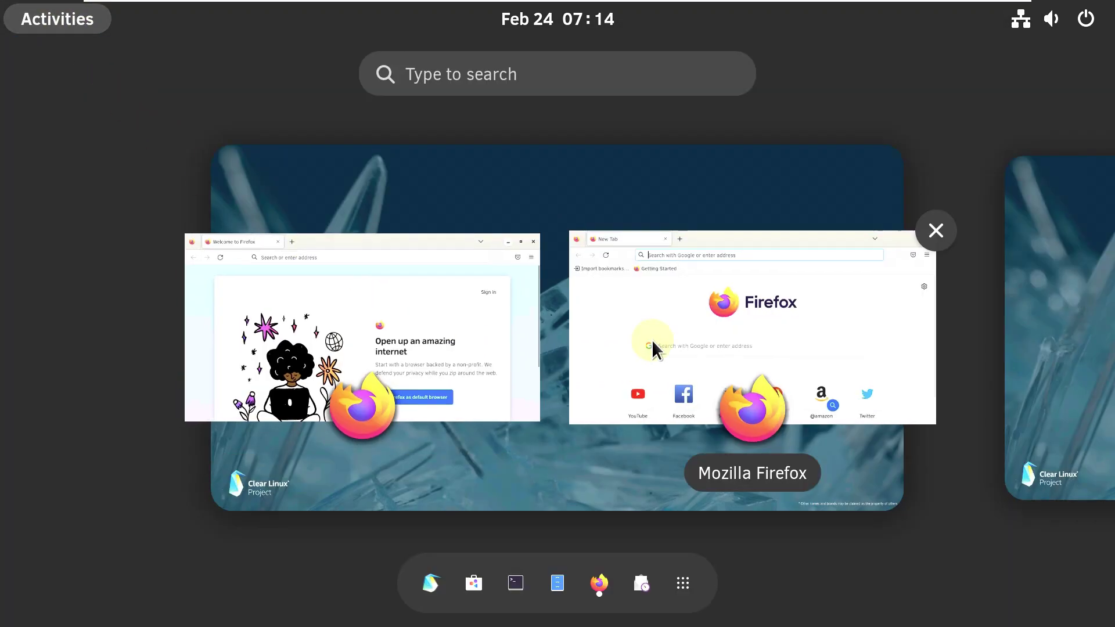
pyautogui.click(932, 230)
pyautogui.click(495, 321)
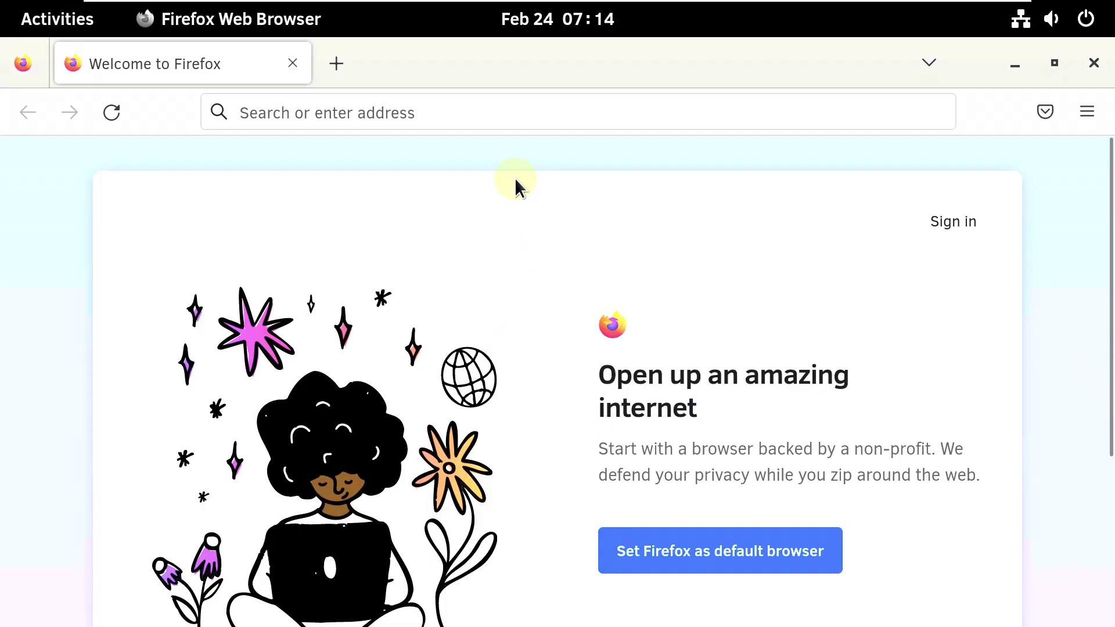
pyautogui.scroll(-8, 909, 452)
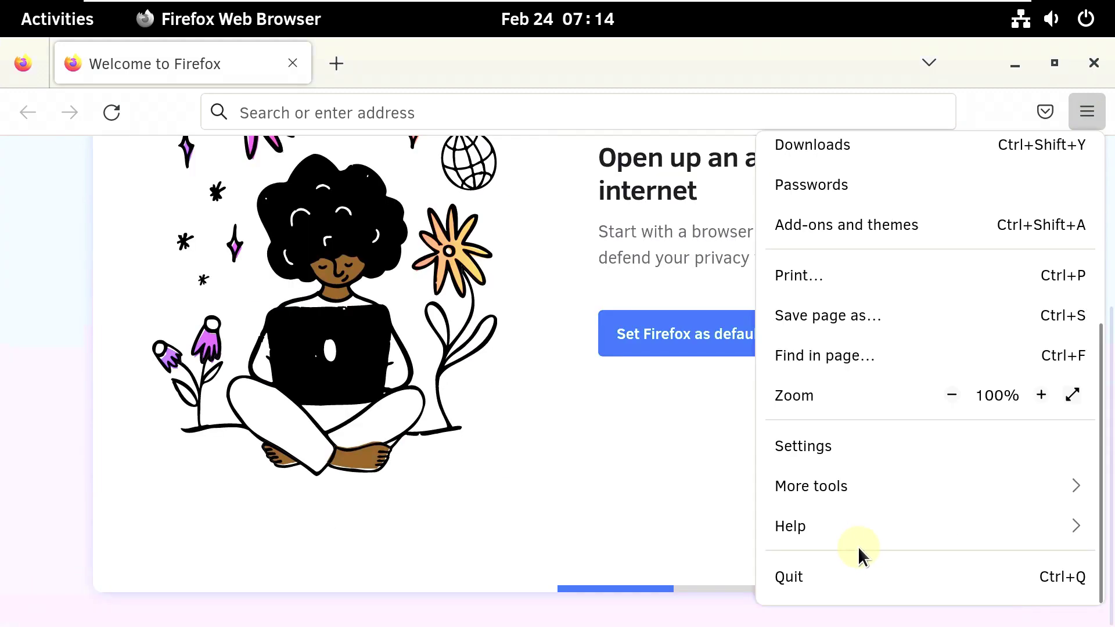
# - Check the Firefox version in Help > About Firefox
pyautogui.click(836, 528)
pyautogui.click(820, 414)
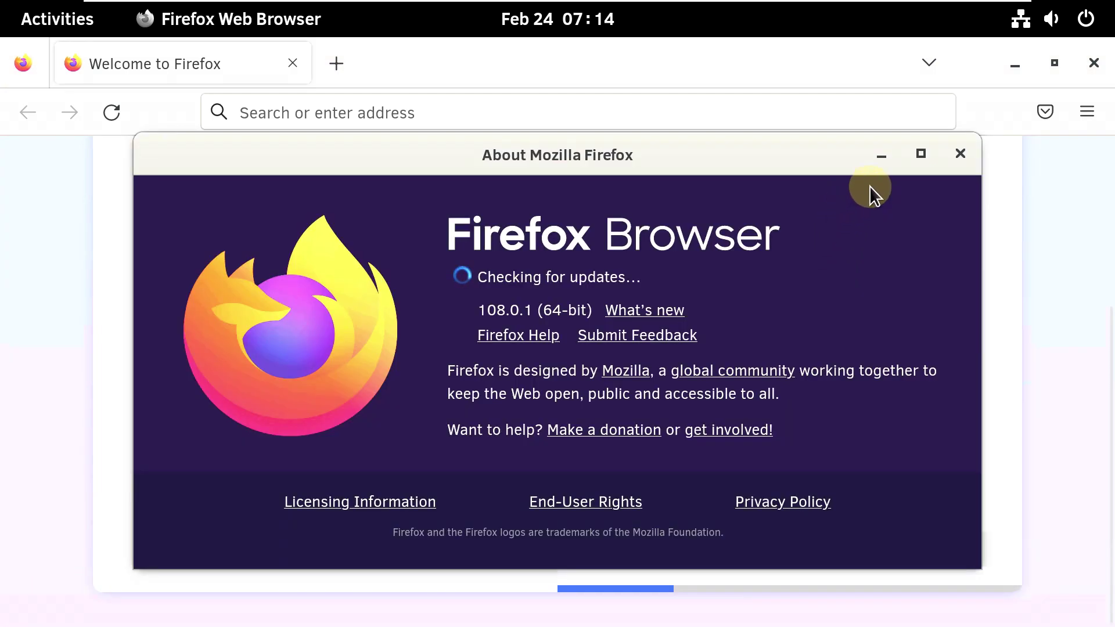
pyautogui.click(909, 154)
# - Google 'clear linux os', open clearlinux.org and accept its cookie notice
pyautogui.click(669, 111)
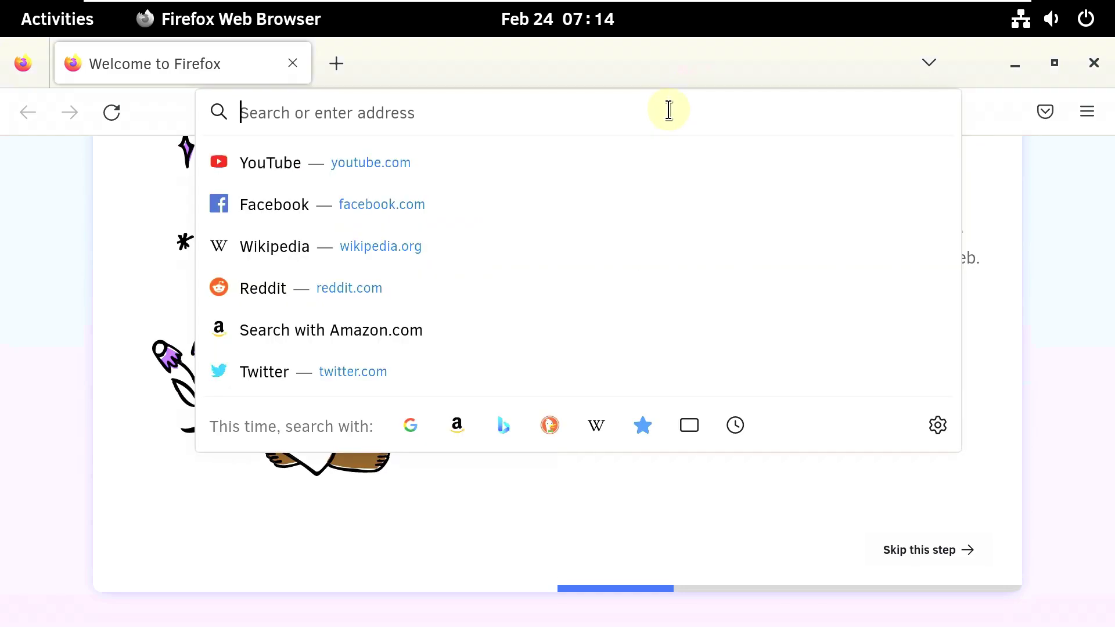
pyautogui.rightClick(668, 112)
pyautogui.press('Escape')
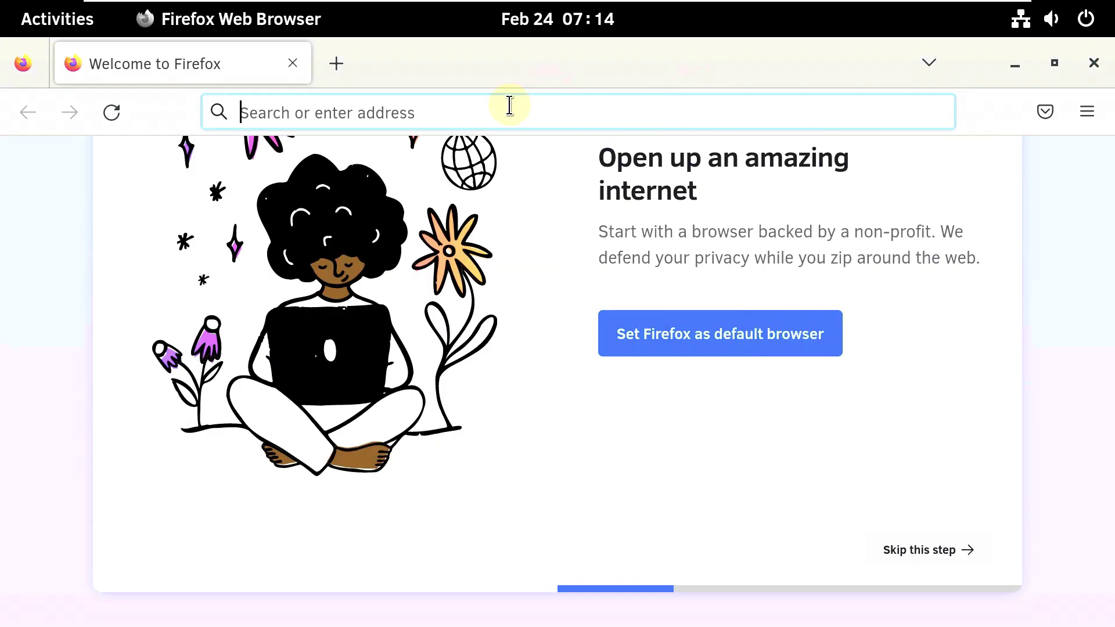
pyautogui.write('clear linux os')
pyautogui.press('Return')
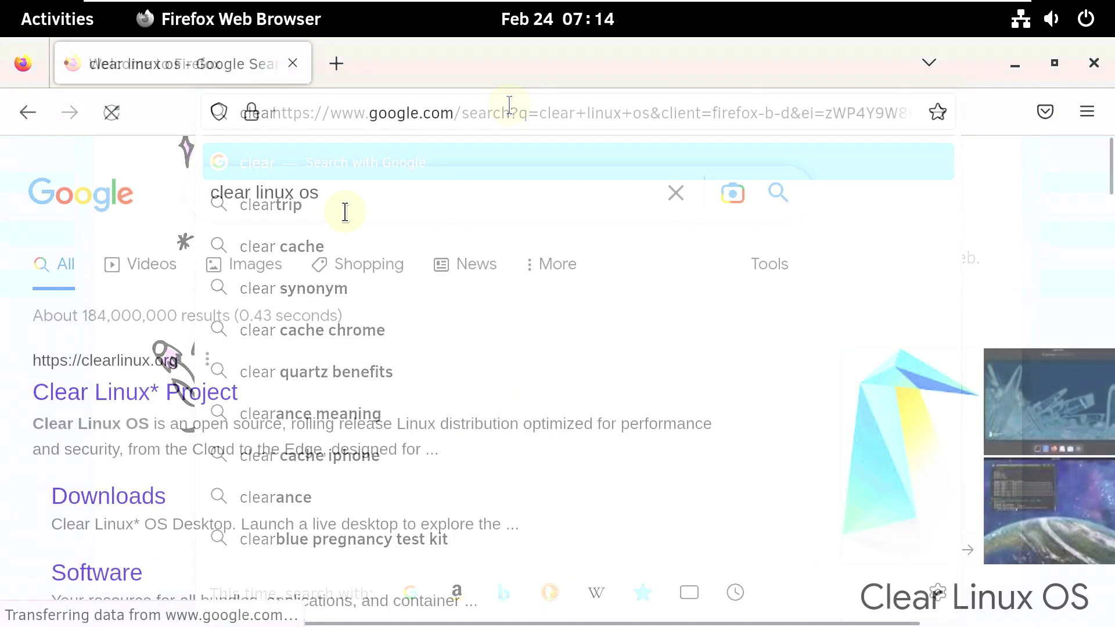
pyautogui.click(163, 402)
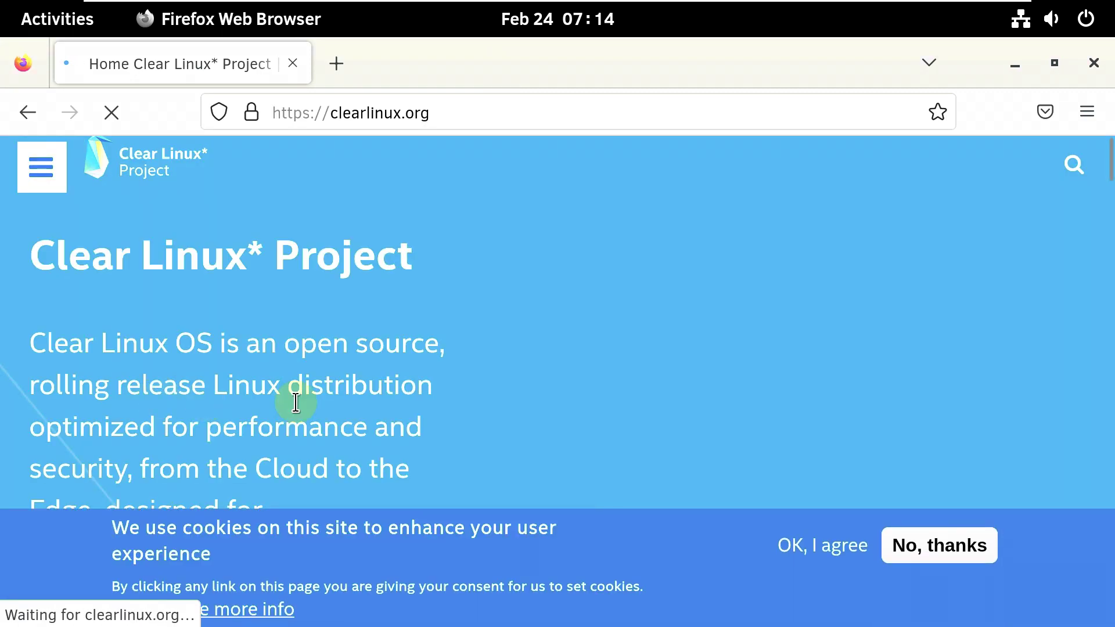
pyautogui.click(834, 549)
# - Zoom the Clear Linux page out to 80% from the browser menu
pyautogui.click(1085, 113)
pyautogui.scroll(-5, 969, 398)
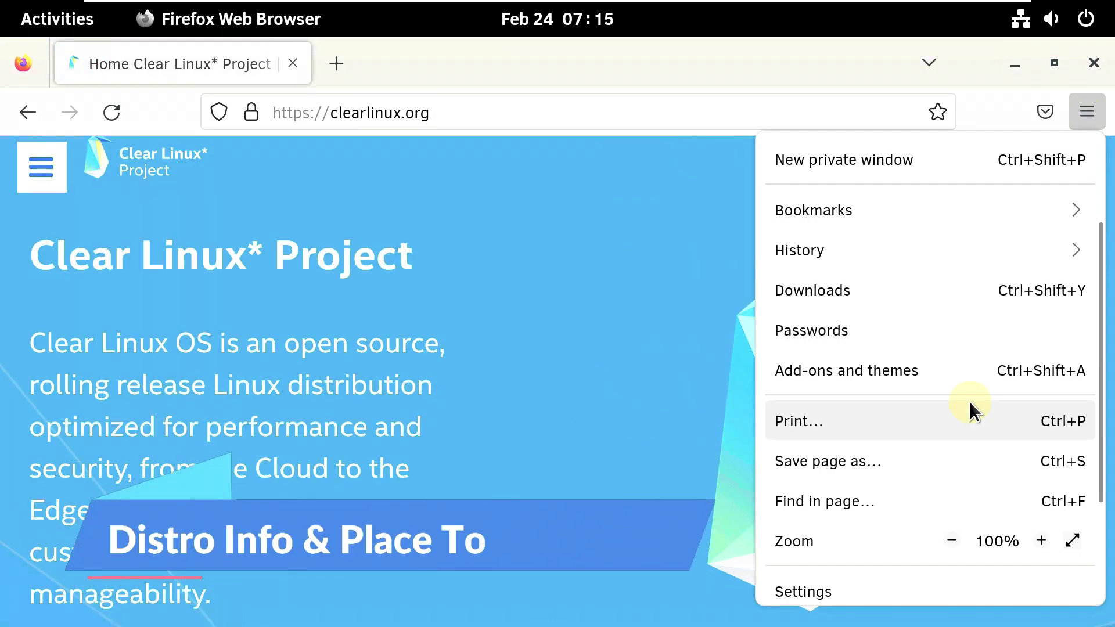
pyautogui.click(951, 393)
pyautogui.click(951, 395)
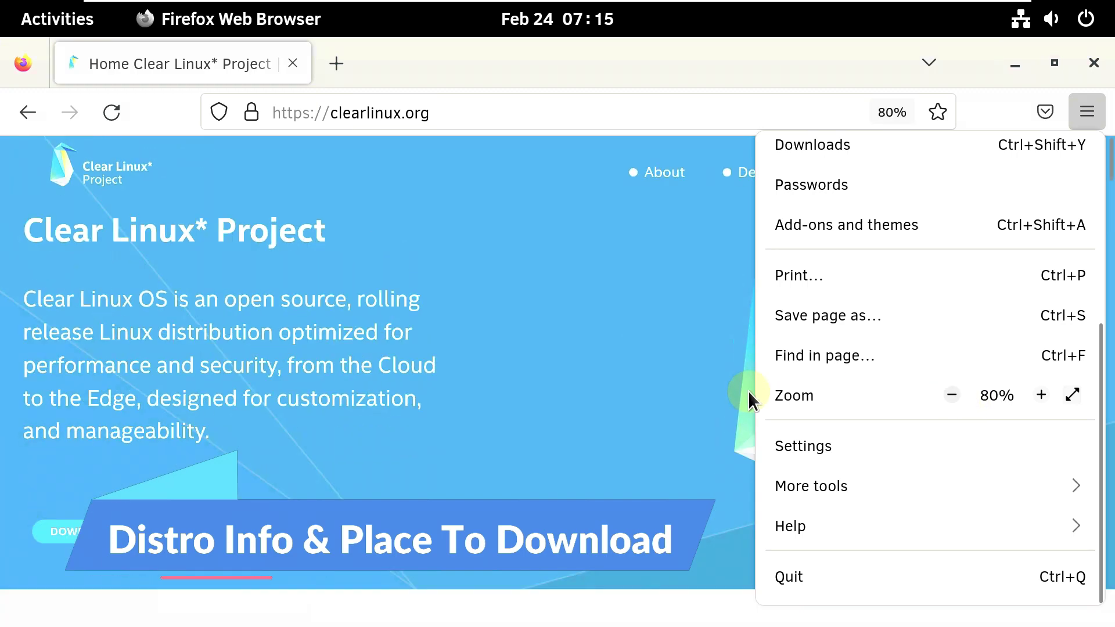
pyautogui.click(522, 392)
# - Open the Clear Linux Downloads page and browse its options
pyautogui.scroll(-20, 521, 392)
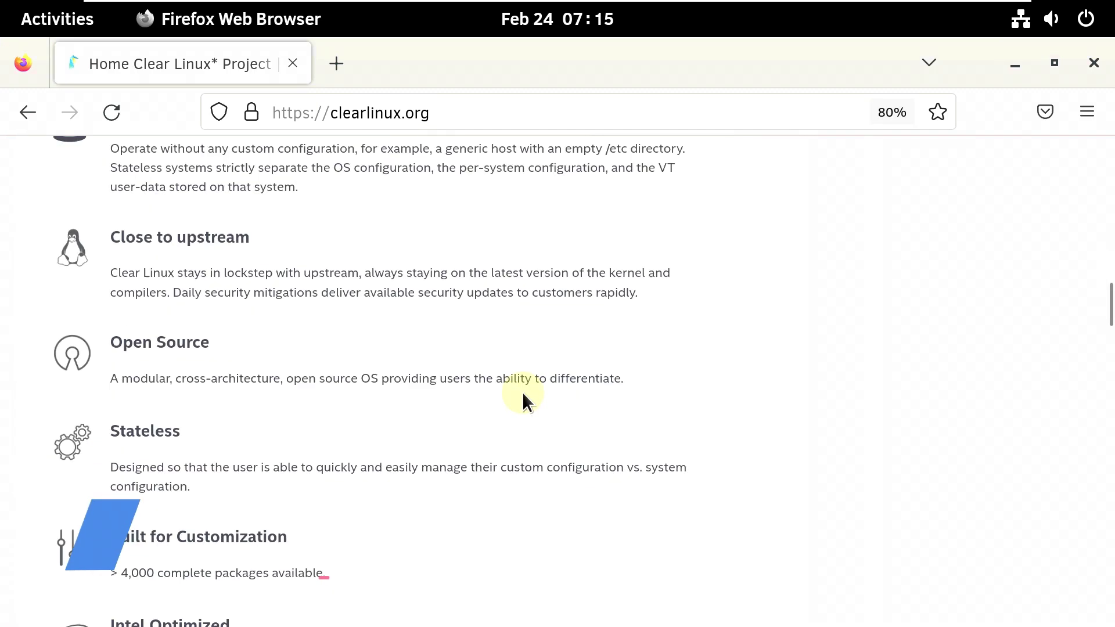
pyautogui.scroll(-15, 521, 392)
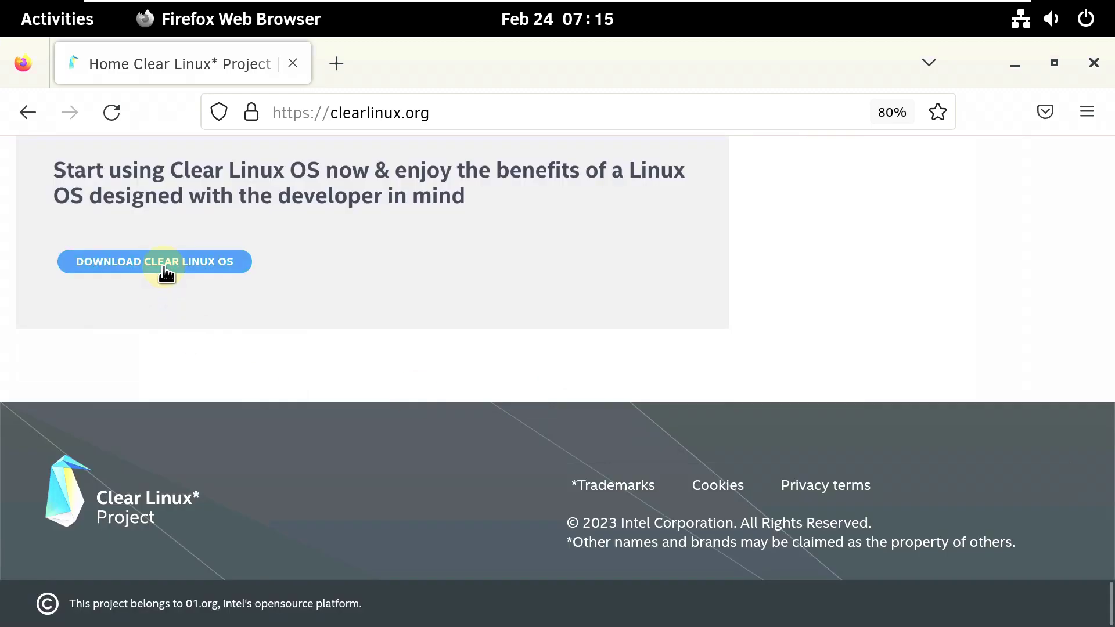
pyautogui.click(165, 264)
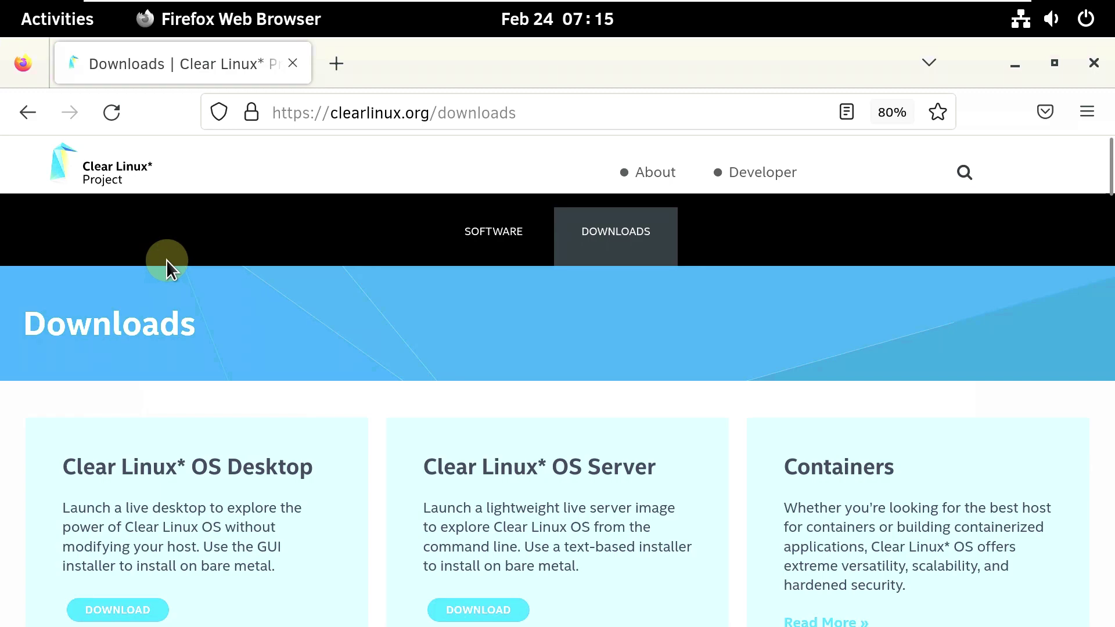
pyautogui.scroll(-7, 166, 259)
pyautogui.scroll(3, 215, 288)
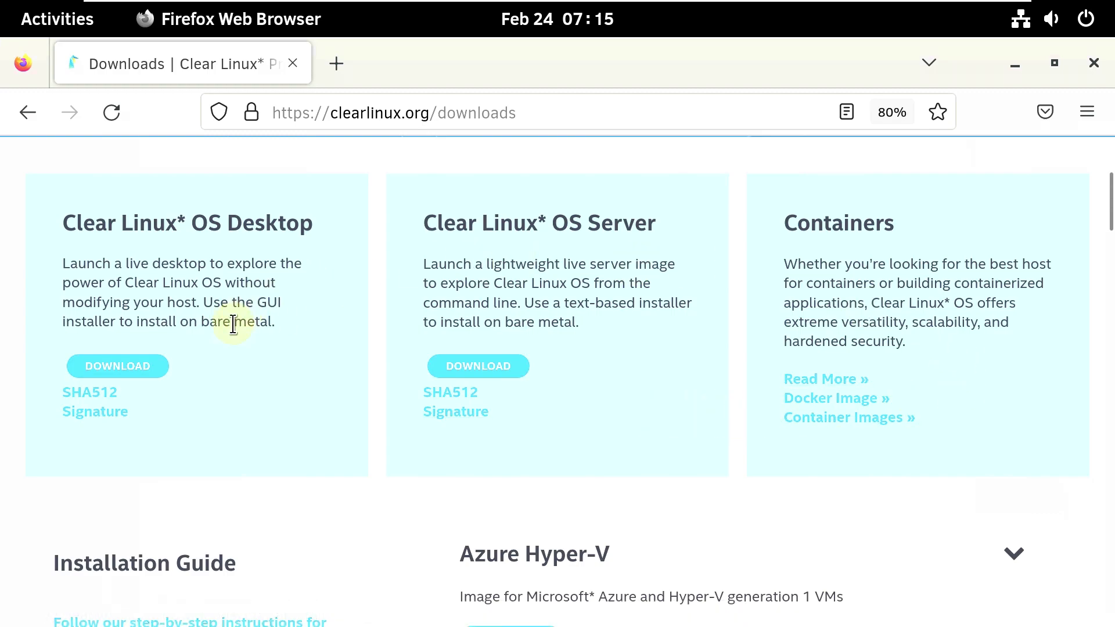
pyautogui.scroll(-15, 230, 328)
pyautogui.scroll(-20, 225, 329)
pyautogui.scroll(20, 227, 332)
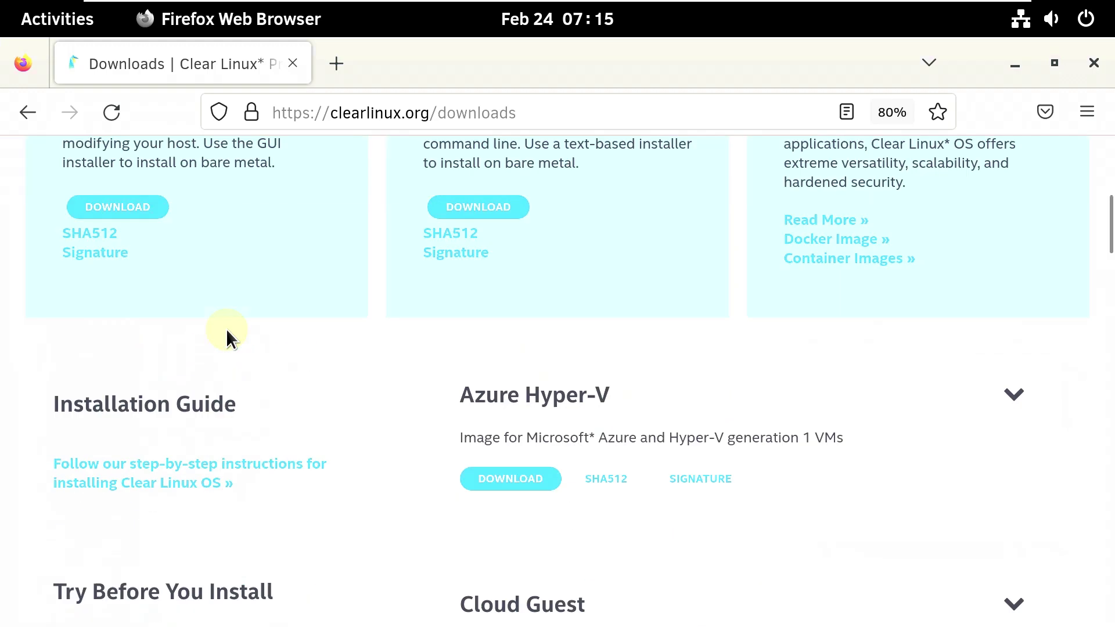
pyautogui.scroll(9, 225, 329)
pyautogui.scroll(-4, 211, 356)
# - Start, then cancel, the clear-37980-live-desktop.iso download and close Firefox
pyautogui.click(139, 361)
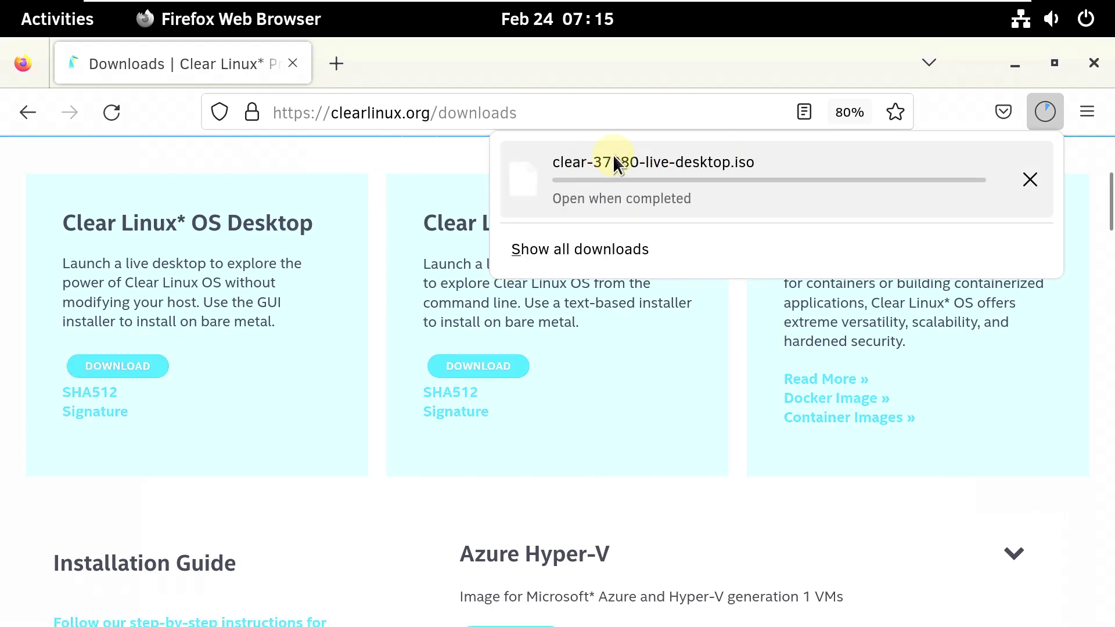
pyautogui.click(1025, 171)
pyautogui.scroll(-5, 520, 456)
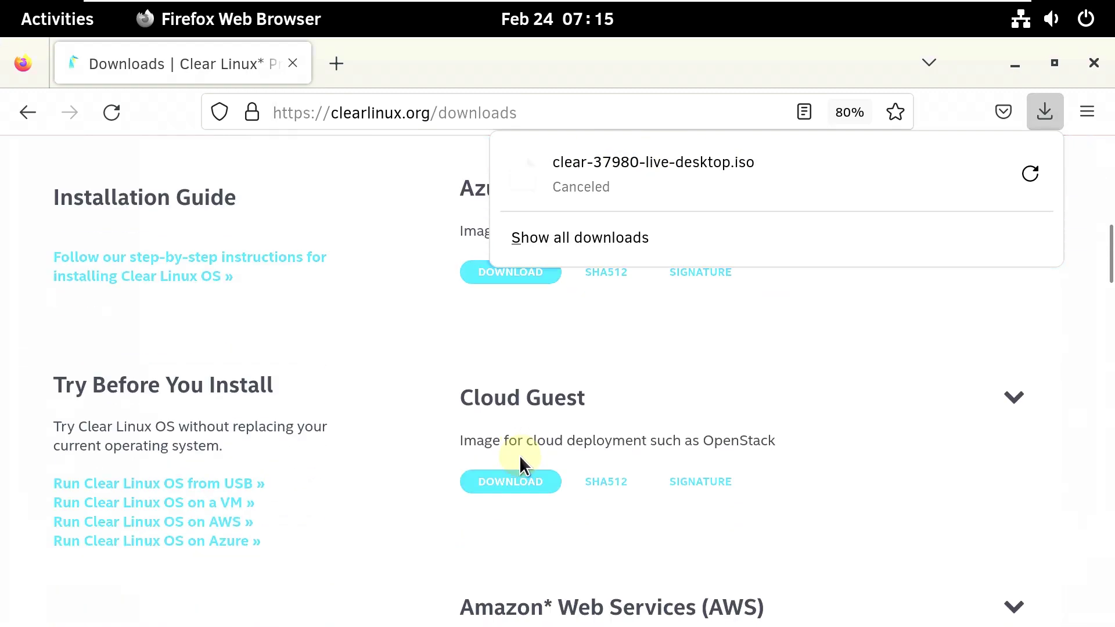
pyautogui.scroll(-5, 461, 480)
pyautogui.scroll(-10, 500, 543)
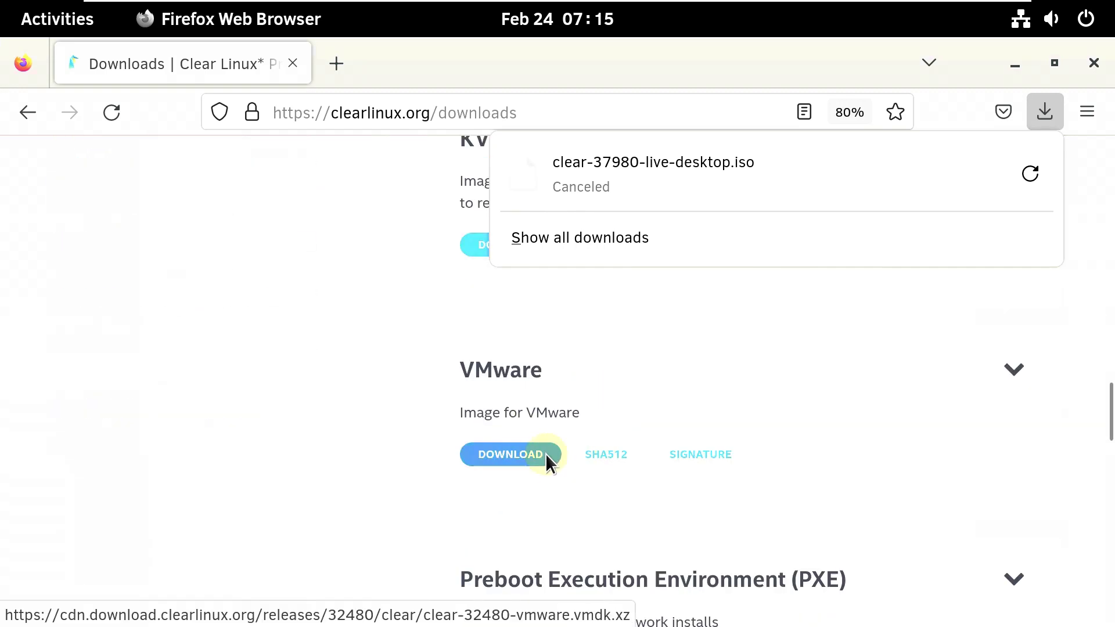
pyautogui.click(1092, 64)
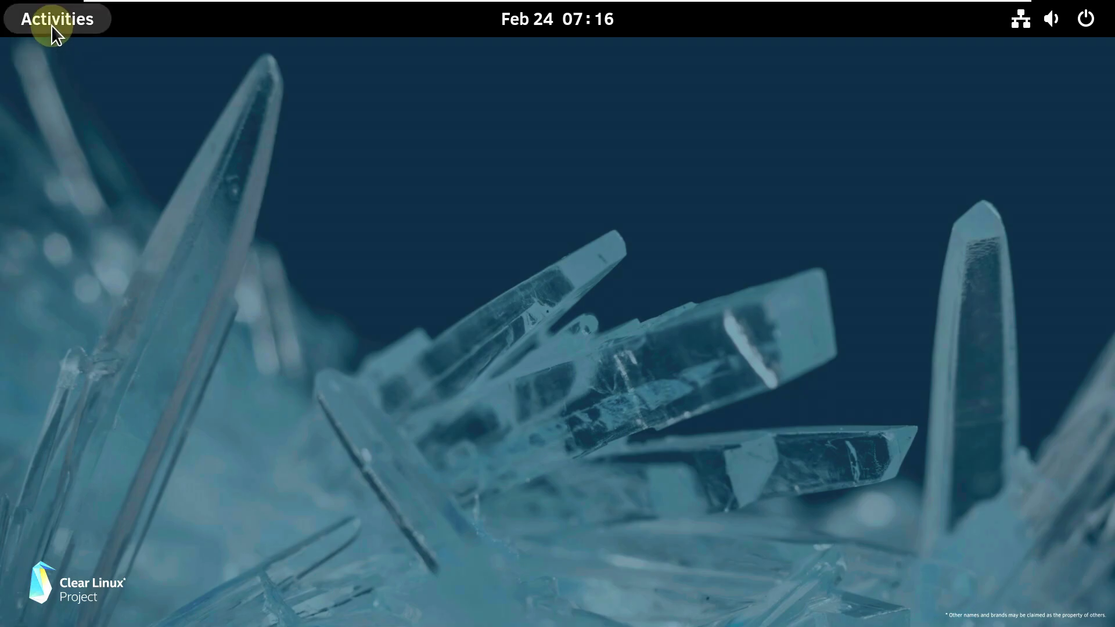
pyautogui.click(572, 29)
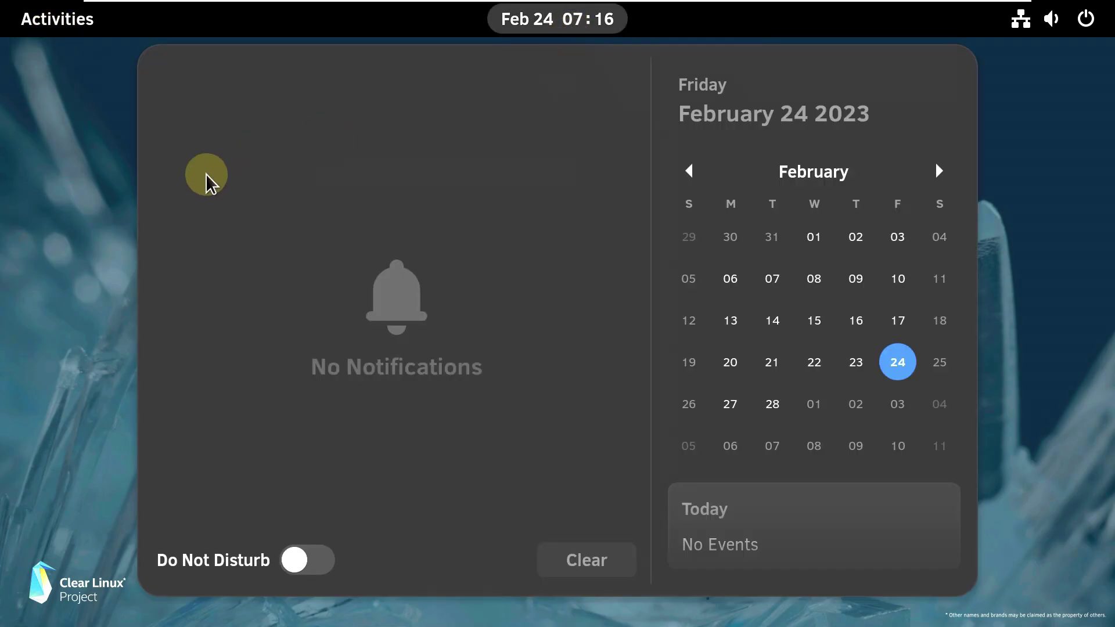
pyautogui.click(61, 59)
pyautogui.click(57, 19)
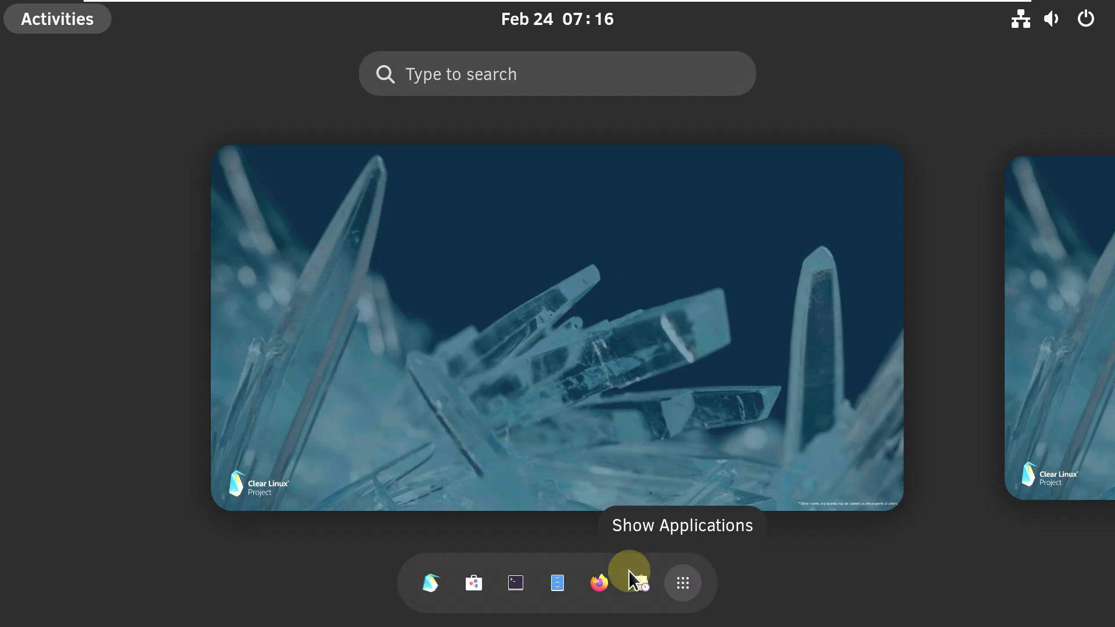
pyautogui.click(555, 580)
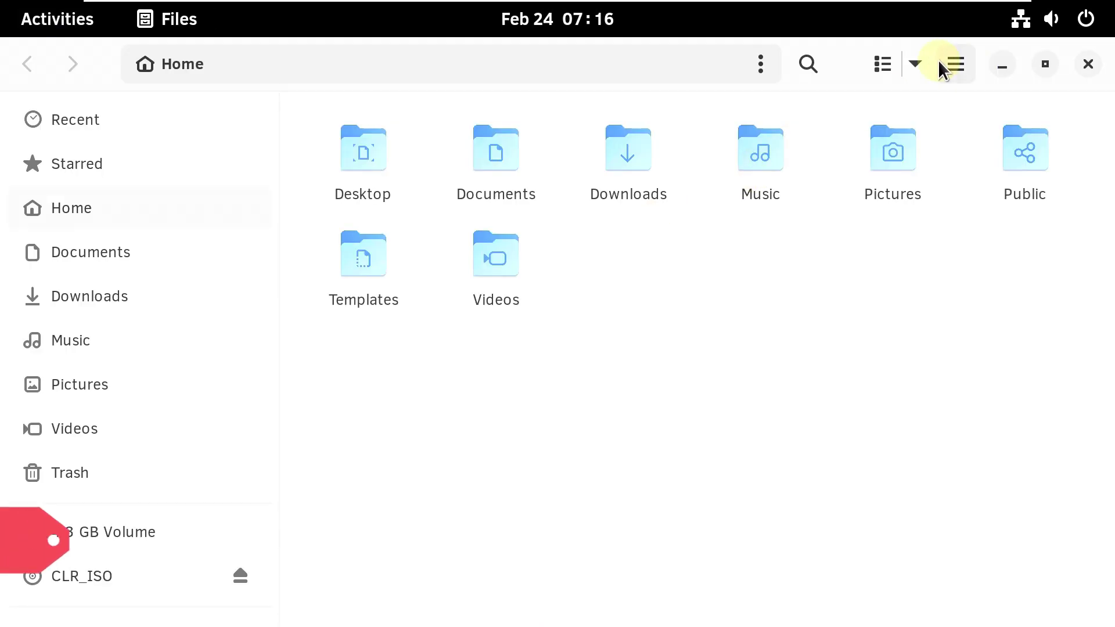
pyautogui.click(956, 64)
pyautogui.click(914, 521)
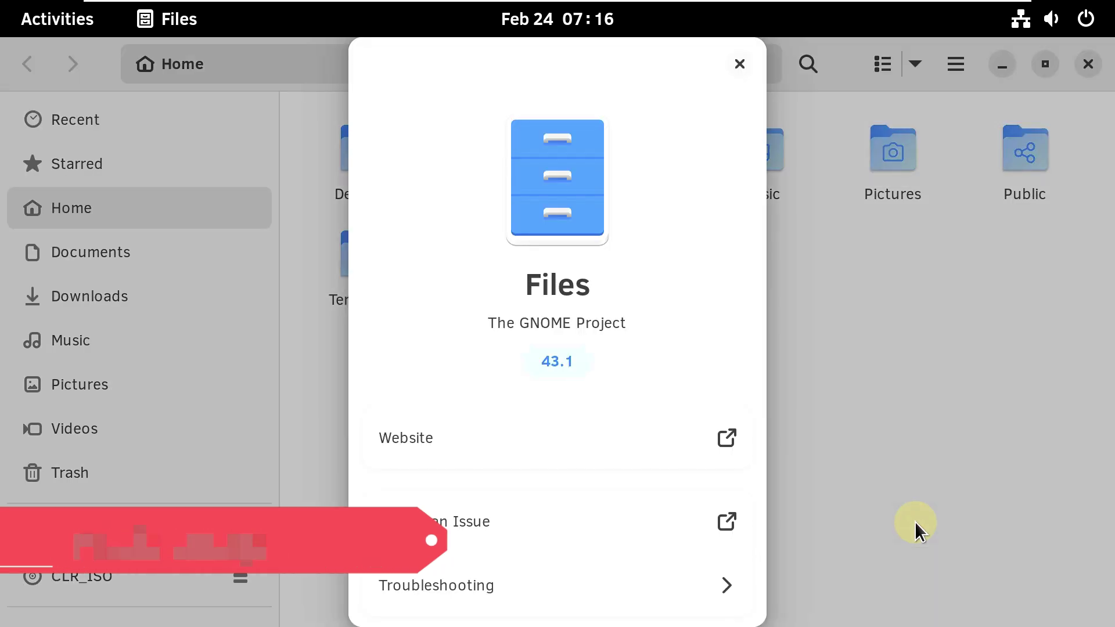
pyautogui.click(739, 63)
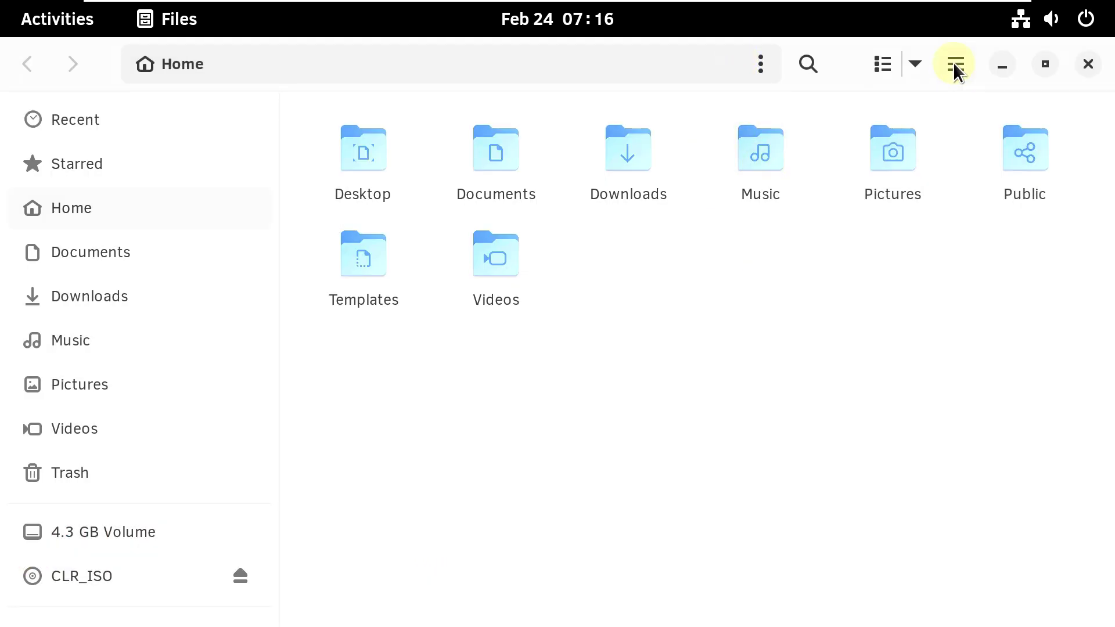
pyautogui.rightClick(954, 63)
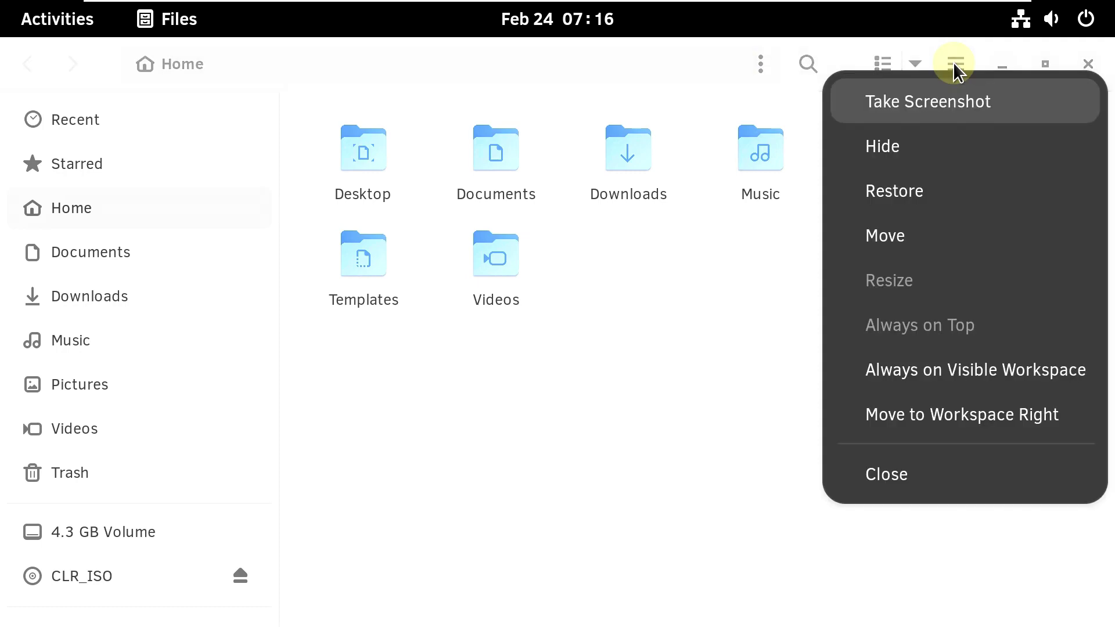
pyautogui.click(859, 474)
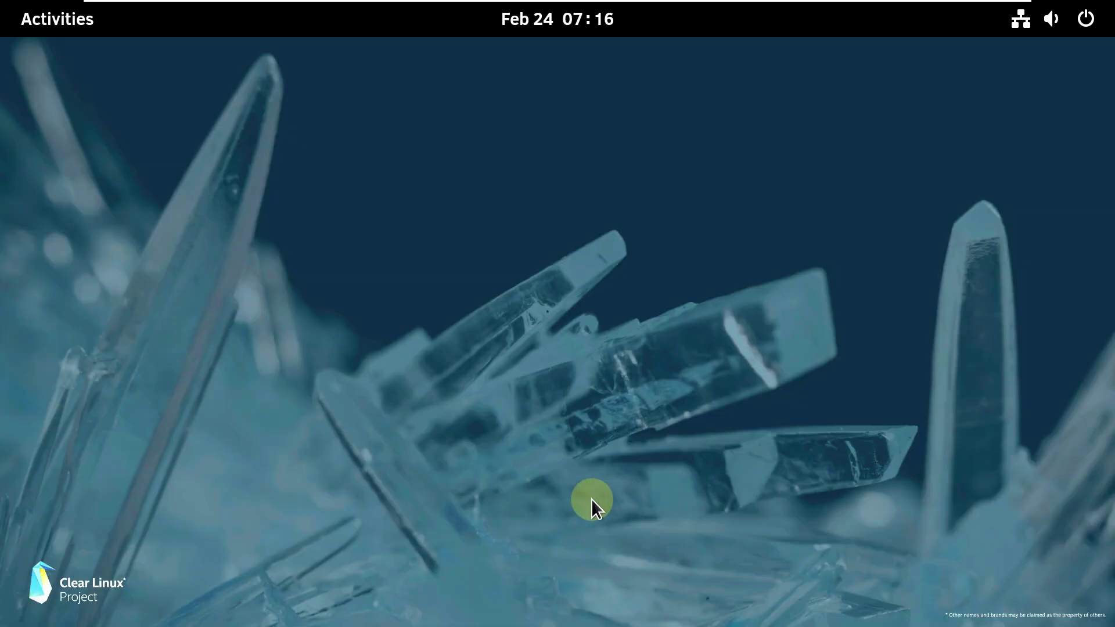
# - In the desktop menu's Appearance settings, pick the blue-red stripes wallpaper and close Settings
pyautogui.rightClick(278, 209)
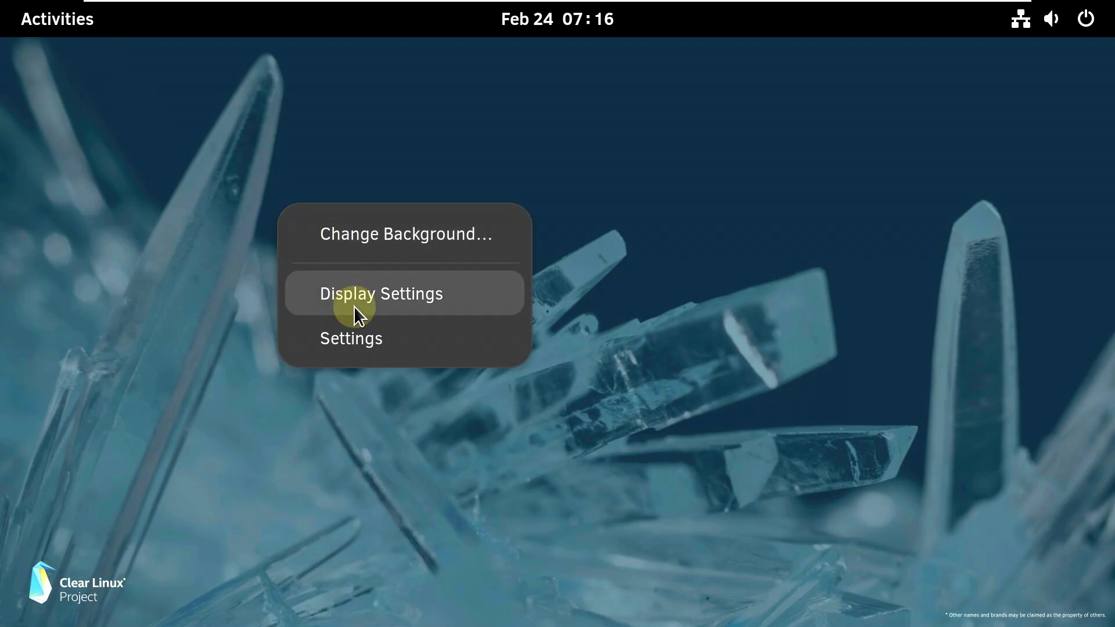
pyautogui.click(355, 299)
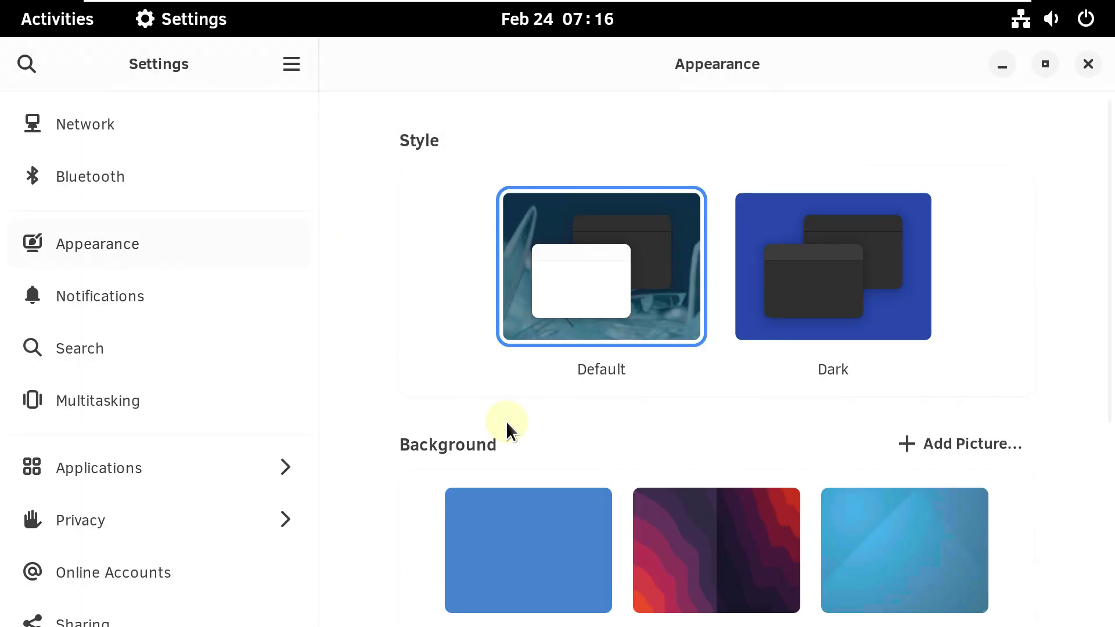
pyautogui.scroll(-8, 508, 429)
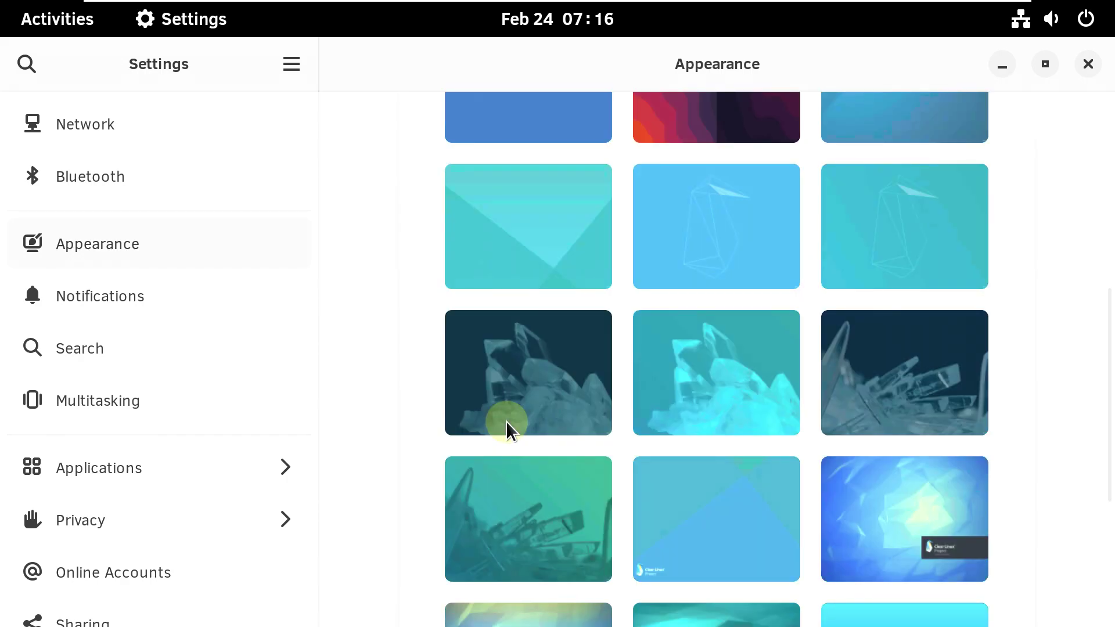
pyautogui.scroll(-7, 637, 480)
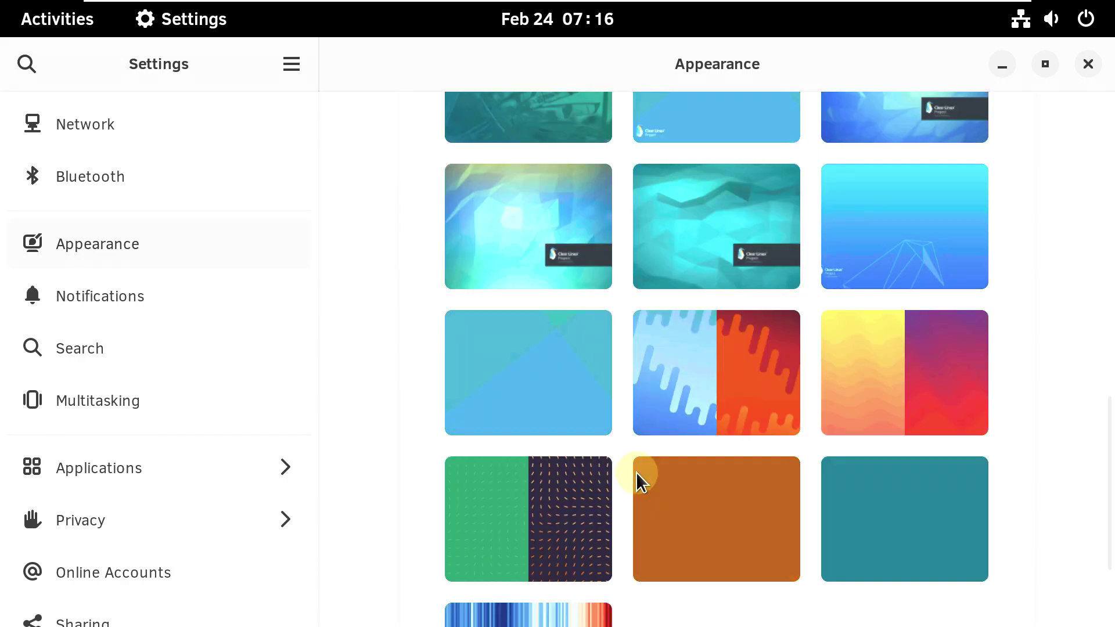
pyautogui.scroll(-1, 637, 480)
pyautogui.scroll(-3, 637, 480)
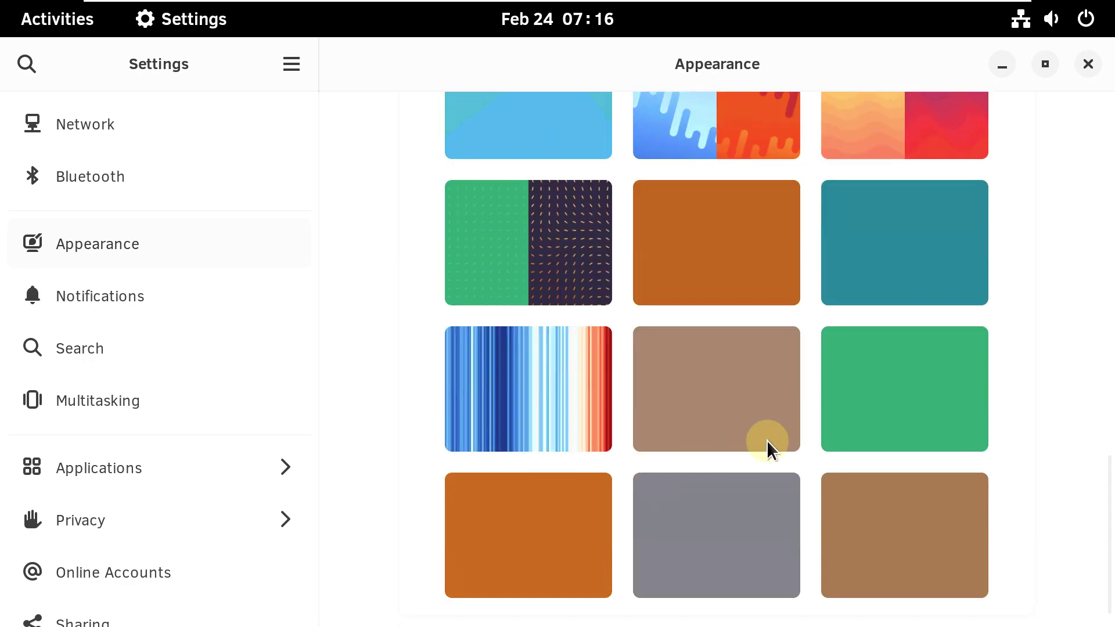
pyautogui.scroll(5, 883, 369)
pyautogui.scroll(10, 769, 314)
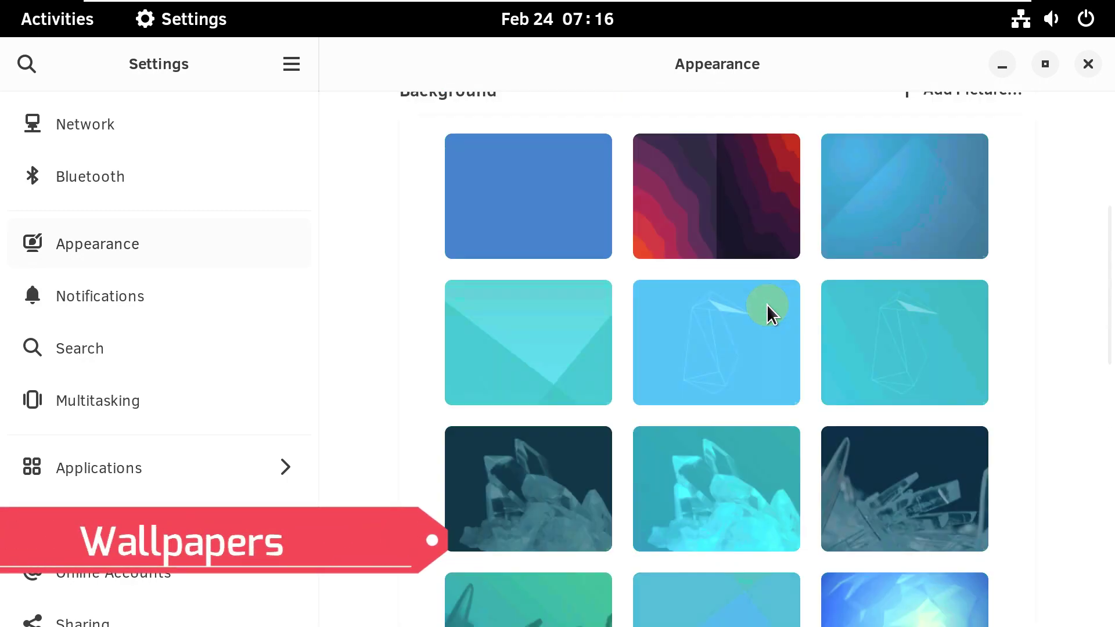
pyautogui.scroll(-3, 770, 314)
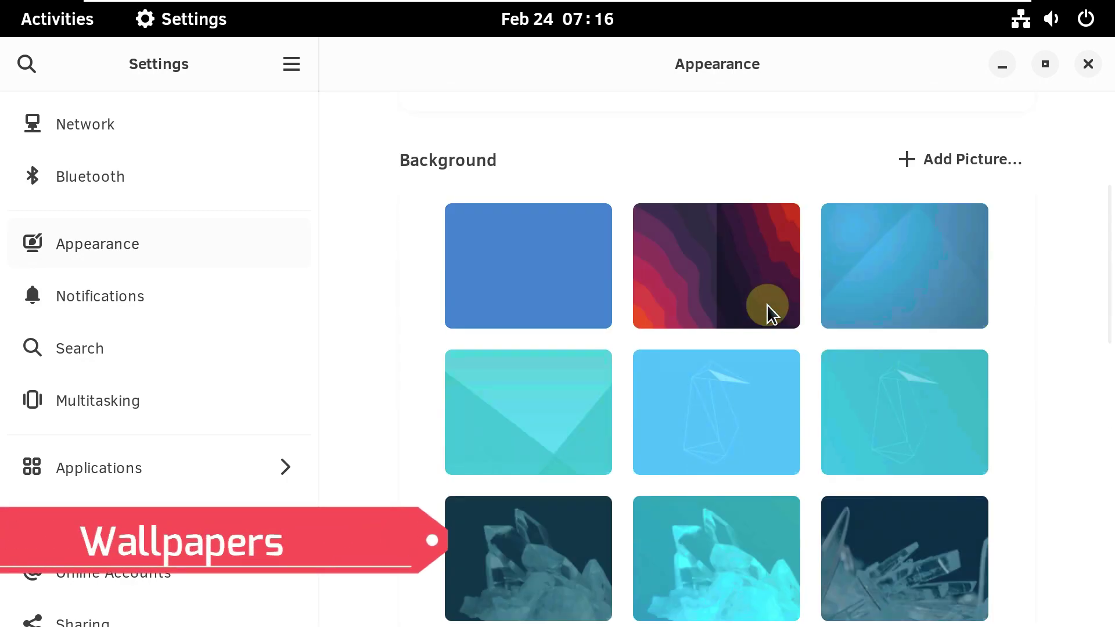
pyautogui.scroll(-8, 769, 313)
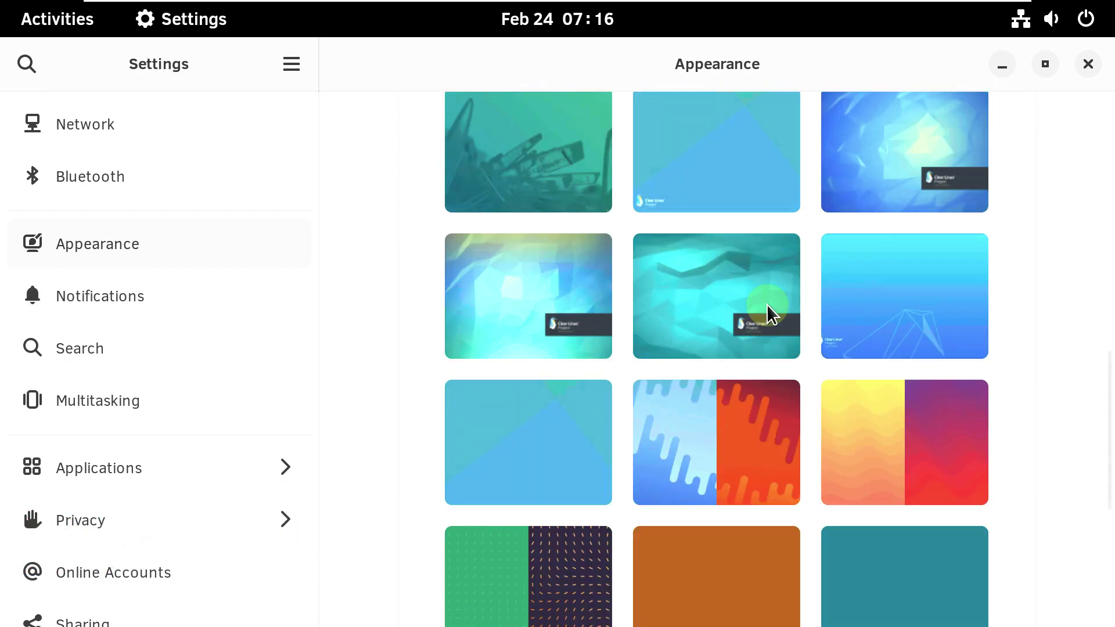
pyautogui.scroll(-5, 769, 313)
pyautogui.click(577, 474)
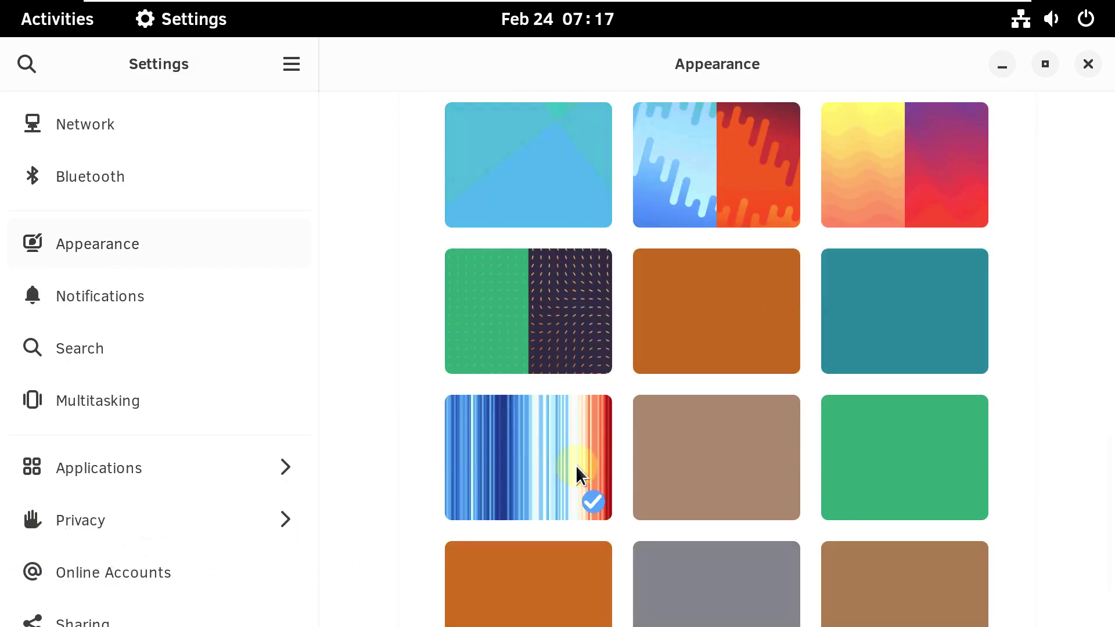
pyautogui.scroll(13, 672, 306)
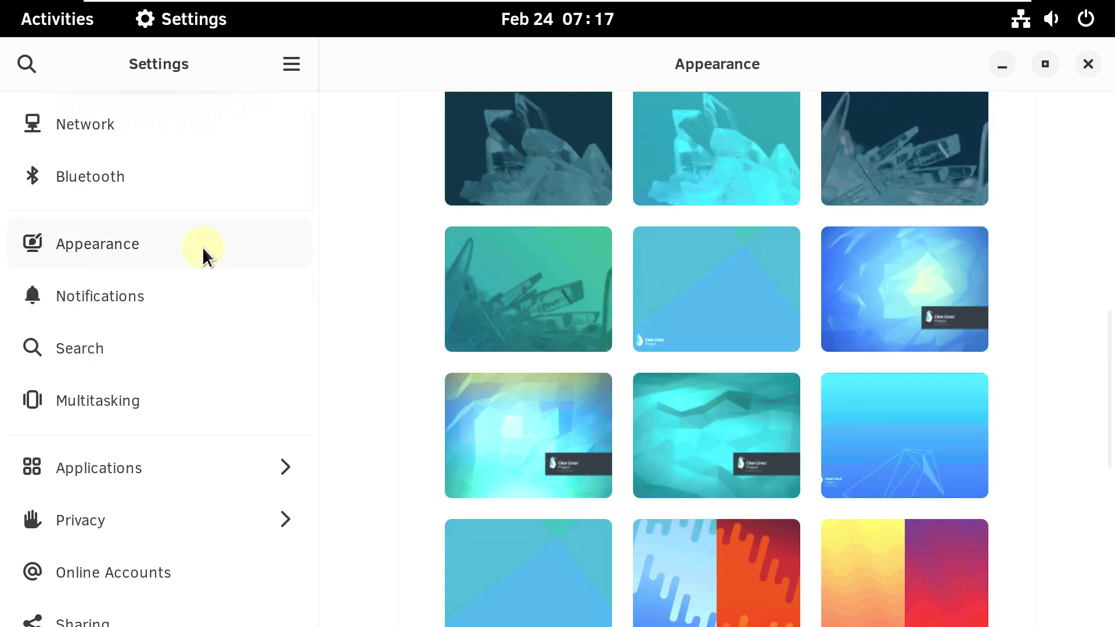
pyautogui.scroll(5, 851, 277)
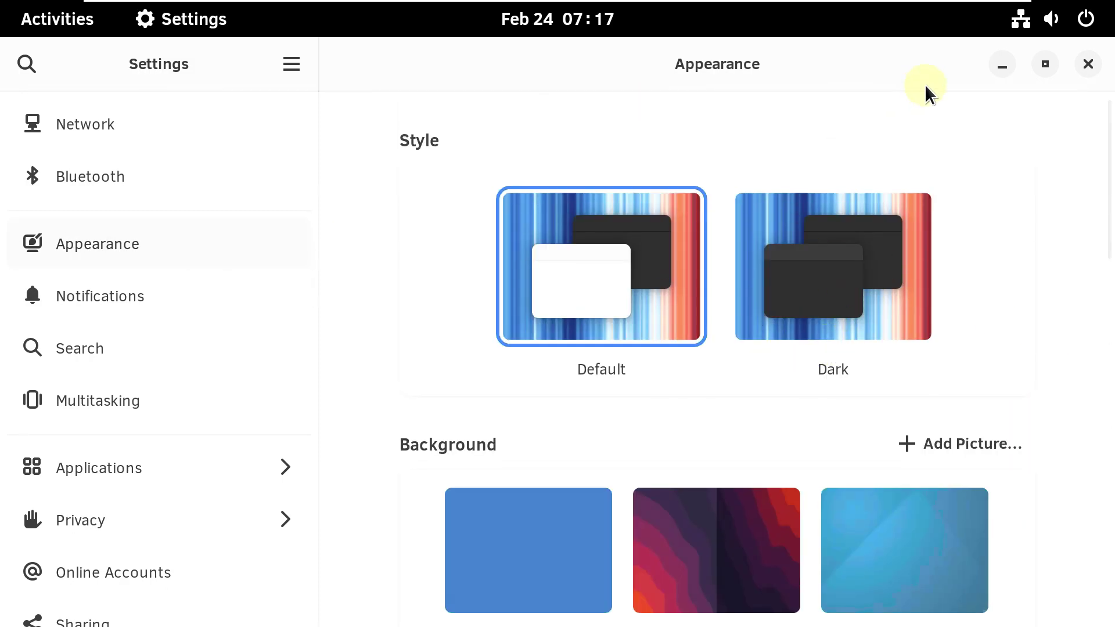
pyautogui.click(1087, 65)
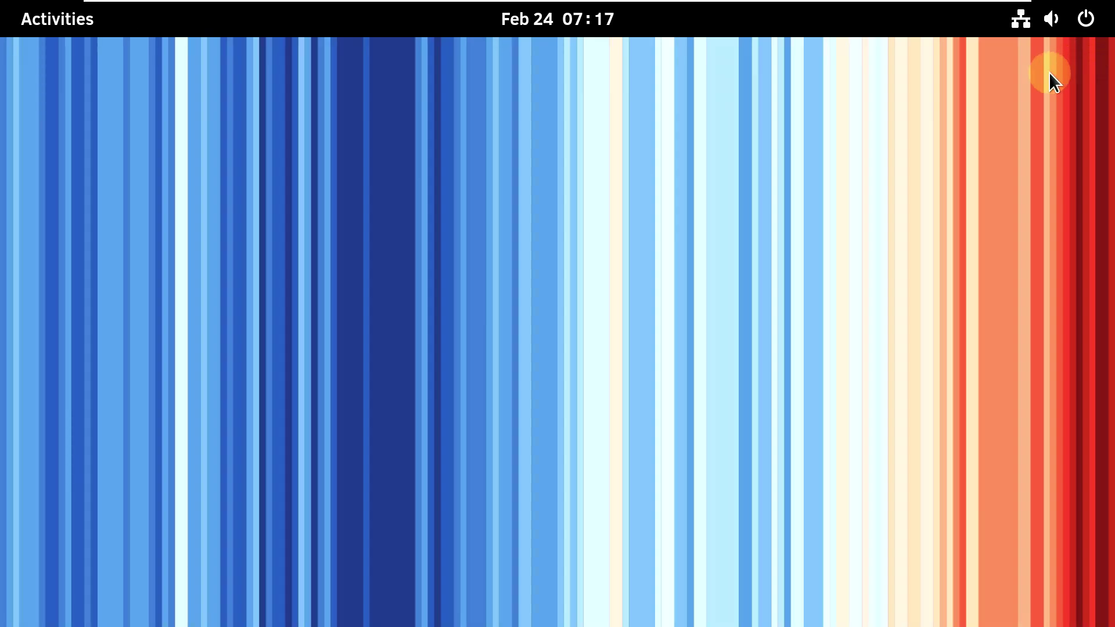
# - Launch GNOME Software from the dash in the Activities overview
pyautogui.rightClick(391, 206)
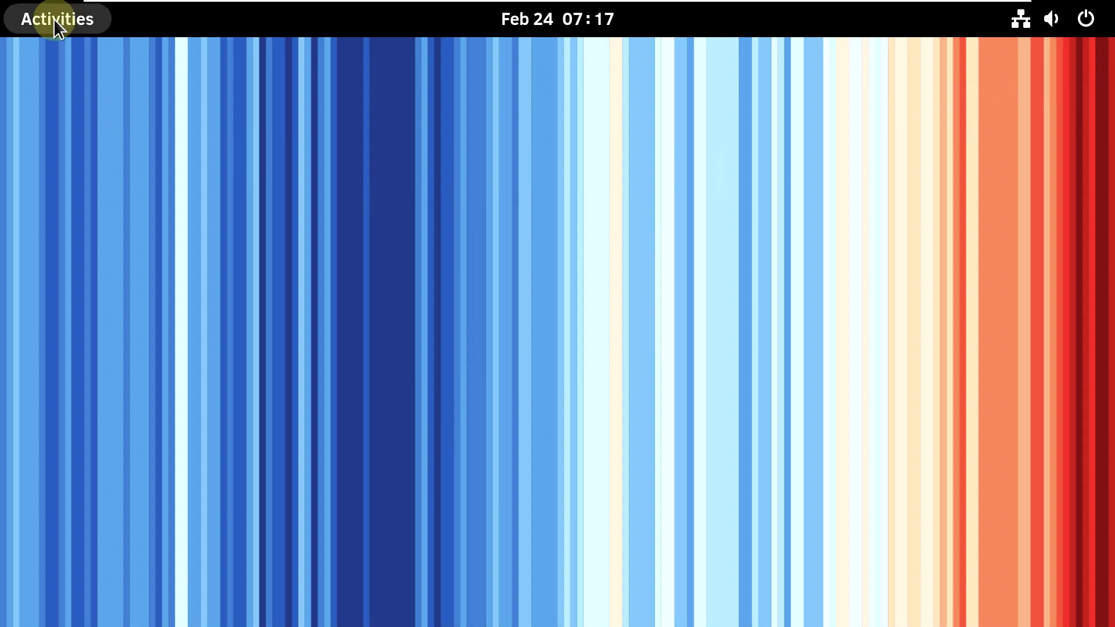
pyautogui.click(55, 19)
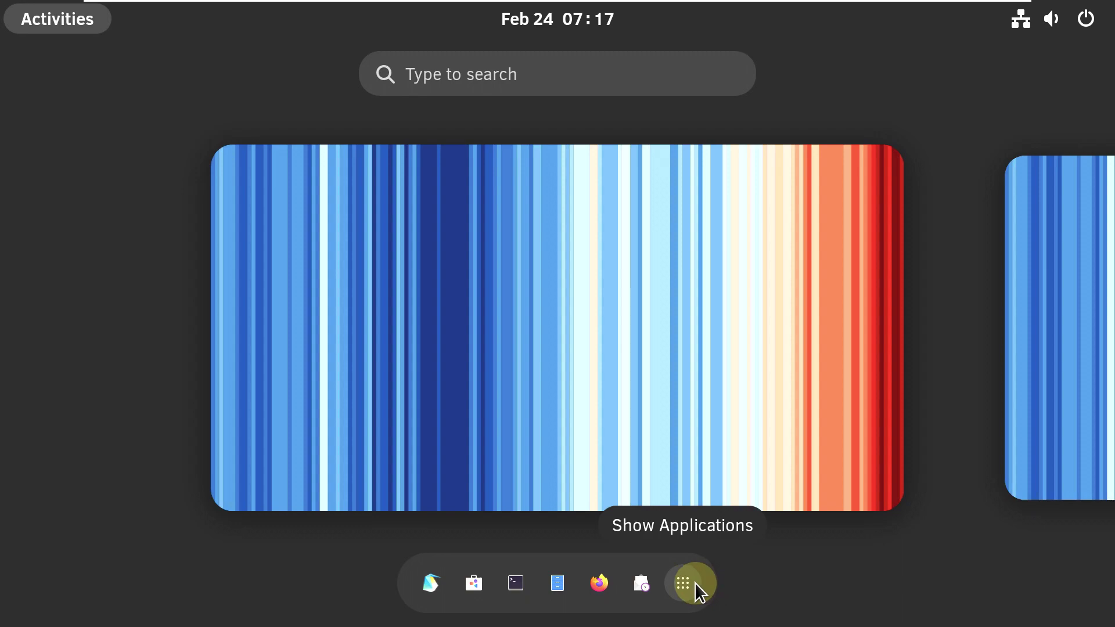
pyautogui.click(473, 580)
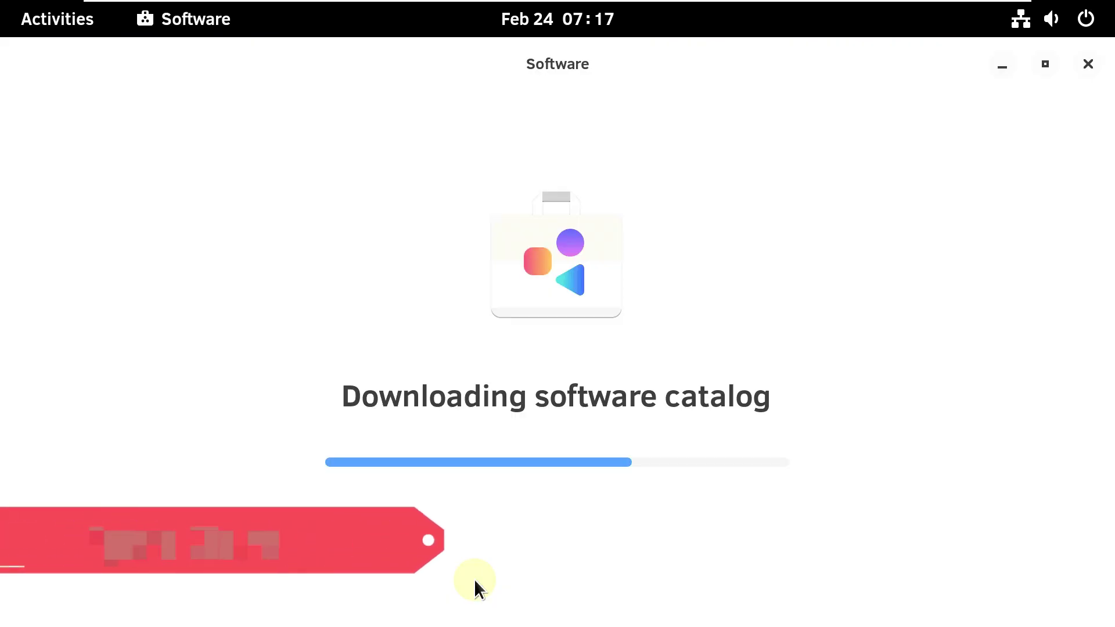
# - Show the Installed list and check GNOME Software's own version in its About information
pyautogui.click(568, 74)
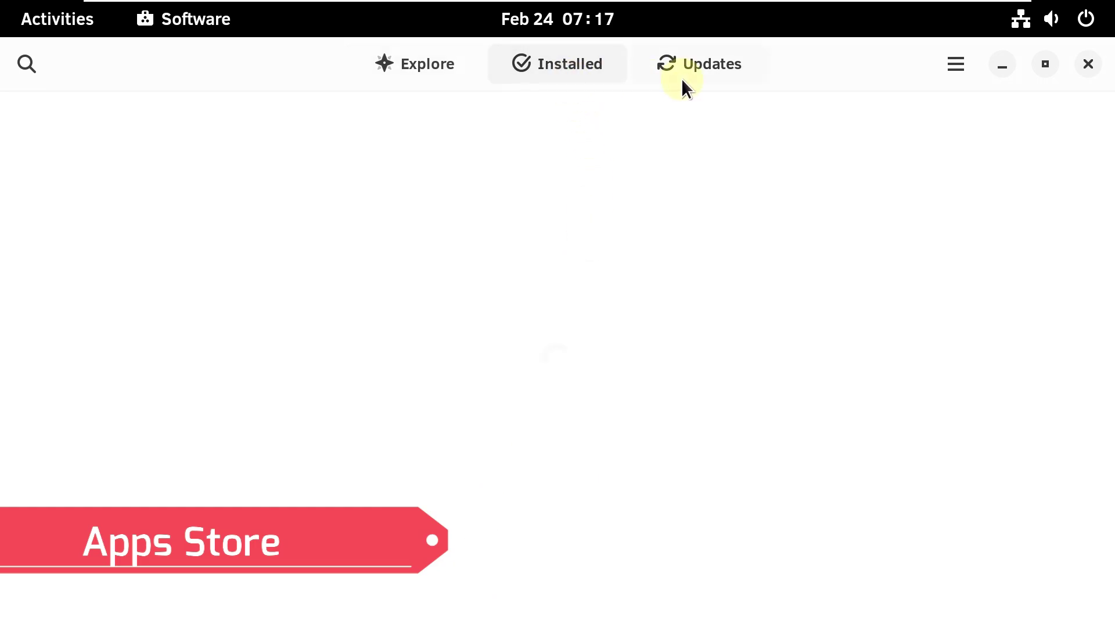
pyautogui.click(957, 63)
pyautogui.click(957, 187)
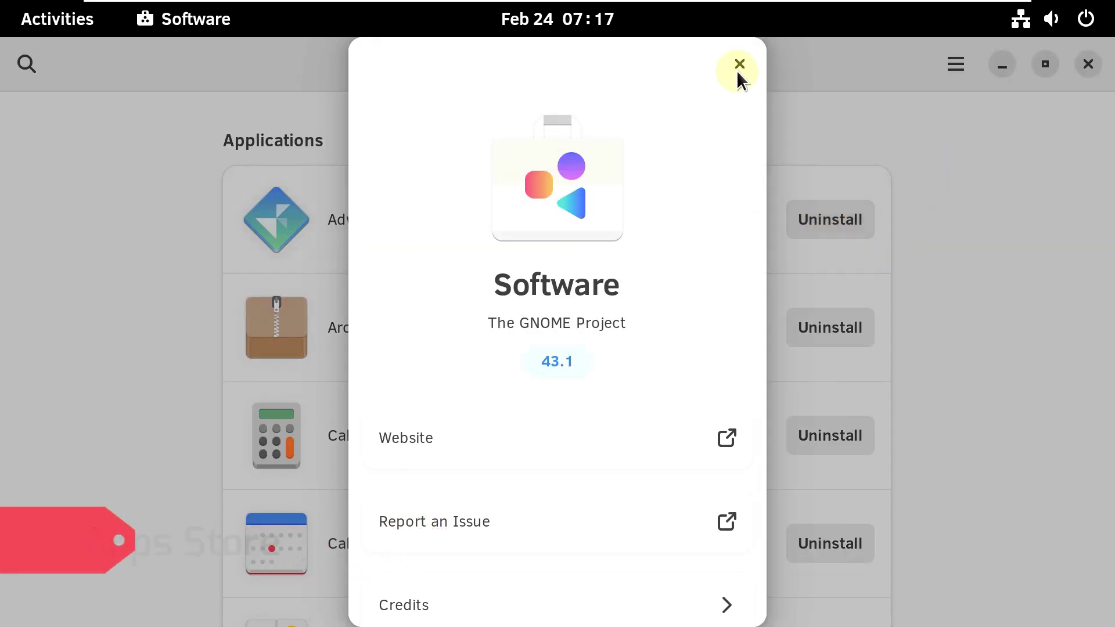
pyautogui.click(738, 68)
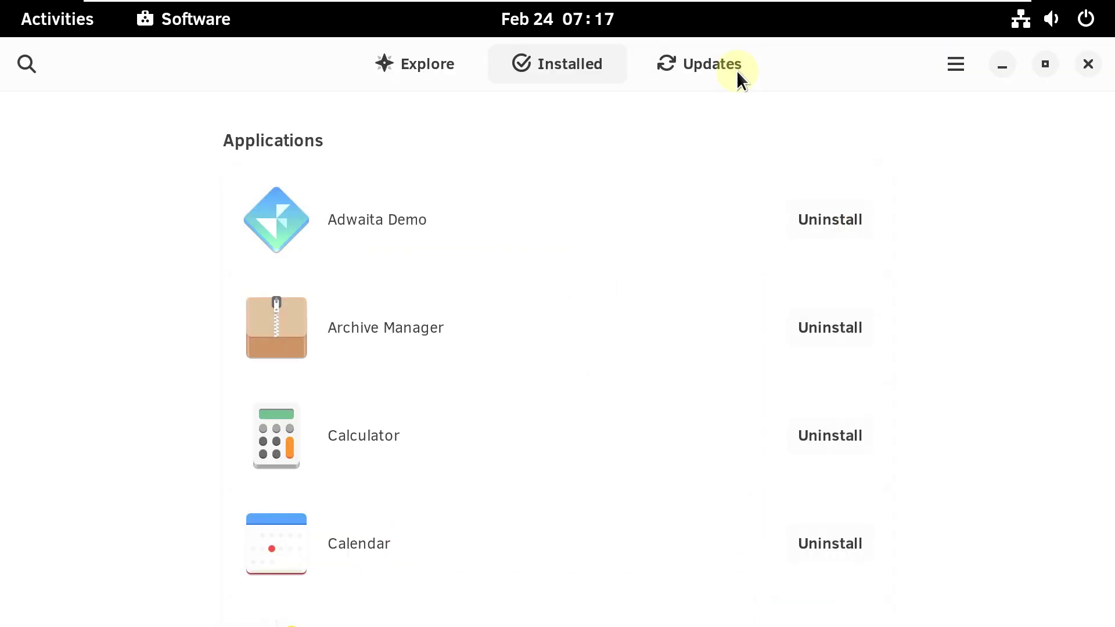
# - Browse the Adwaita Demo and Calculator detail pages, returning to the Installed list each time
pyautogui.click(420, 231)
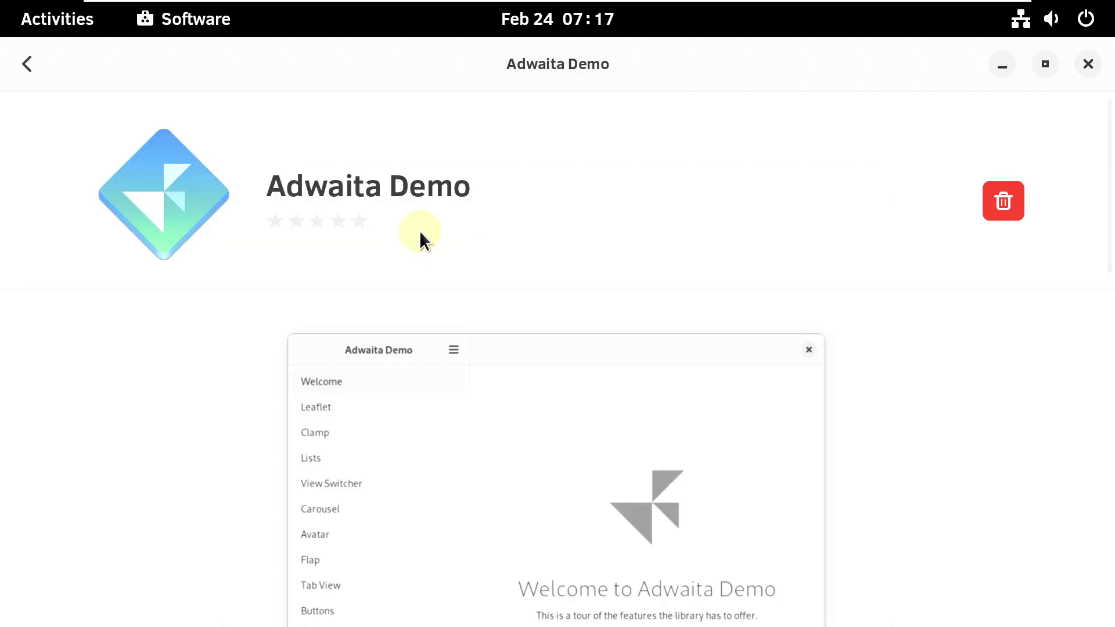
pyautogui.scroll(-10, 419, 266)
pyautogui.scroll(2, 230, 192)
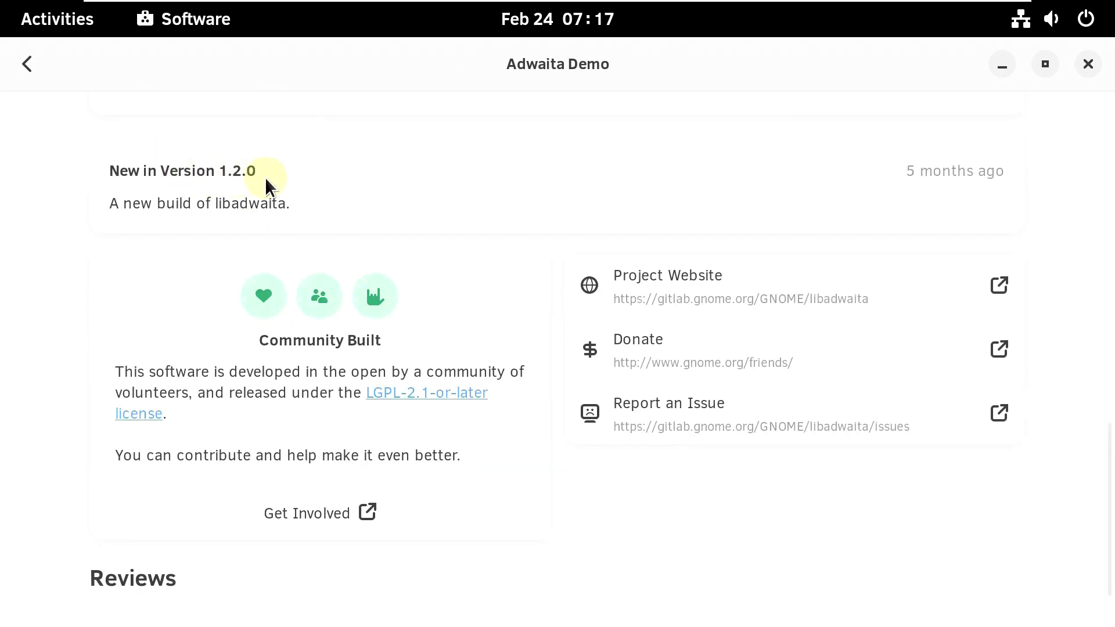
pyautogui.click(27, 65)
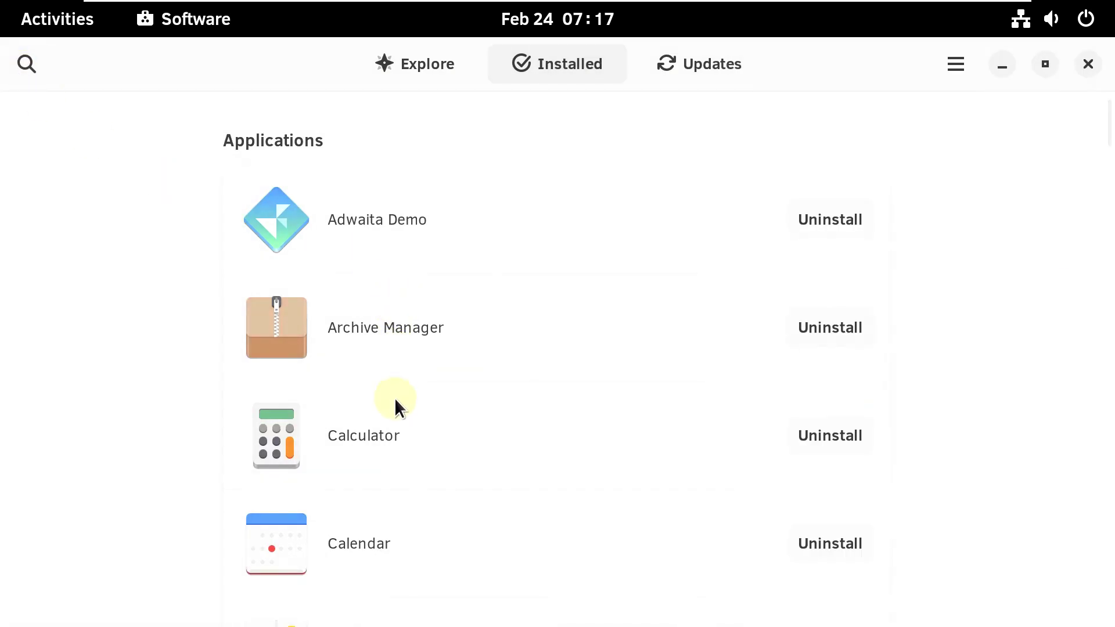
pyautogui.scroll(-5, 407, 406)
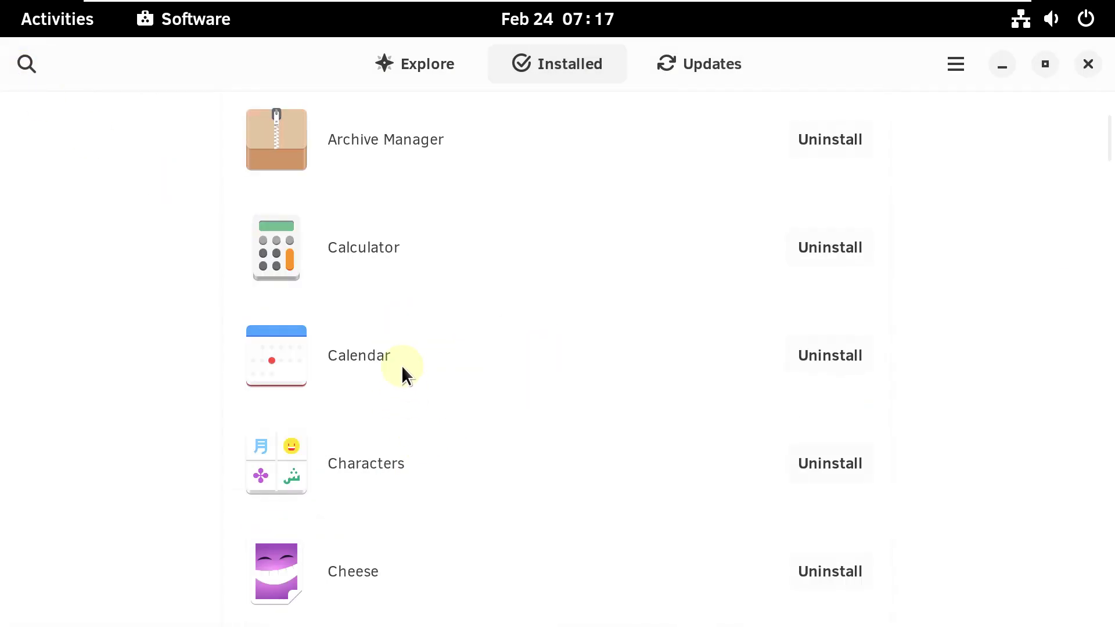
pyautogui.click(402, 279)
pyautogui.scroll(-5, 390, 314)
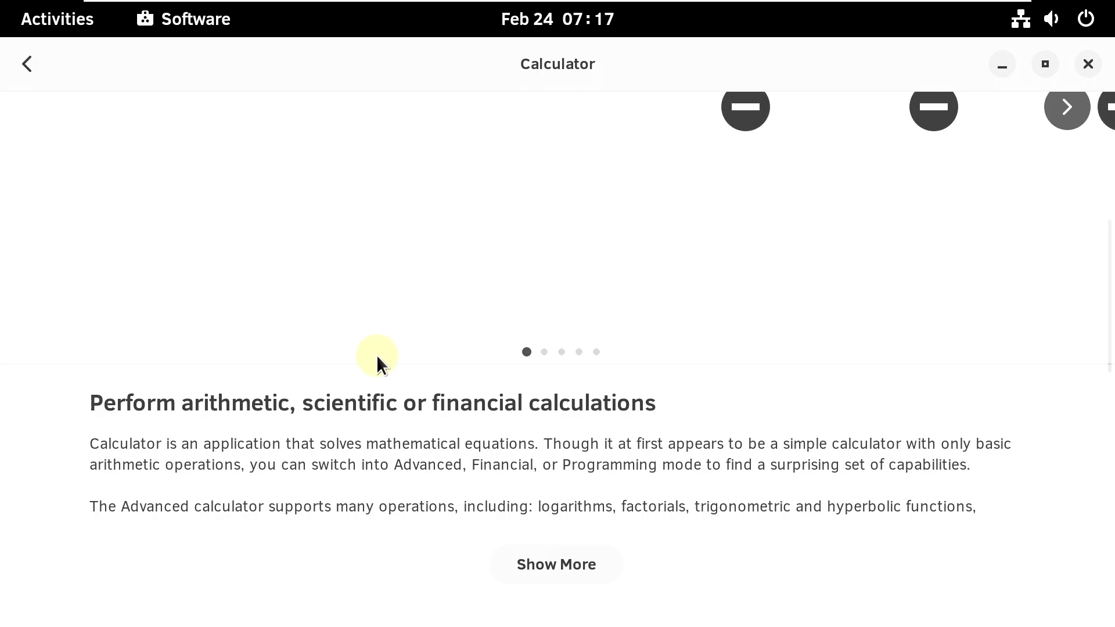
pyautogui.scroll(-10, 370, 366)
pyautogui.scroll(10, 280, 393)
pyautogui.click(23, 67)
# - Look over the Cheese and Connections detail pages, going back to the list after each
pyautogui.scroll(-7, 378, 394)
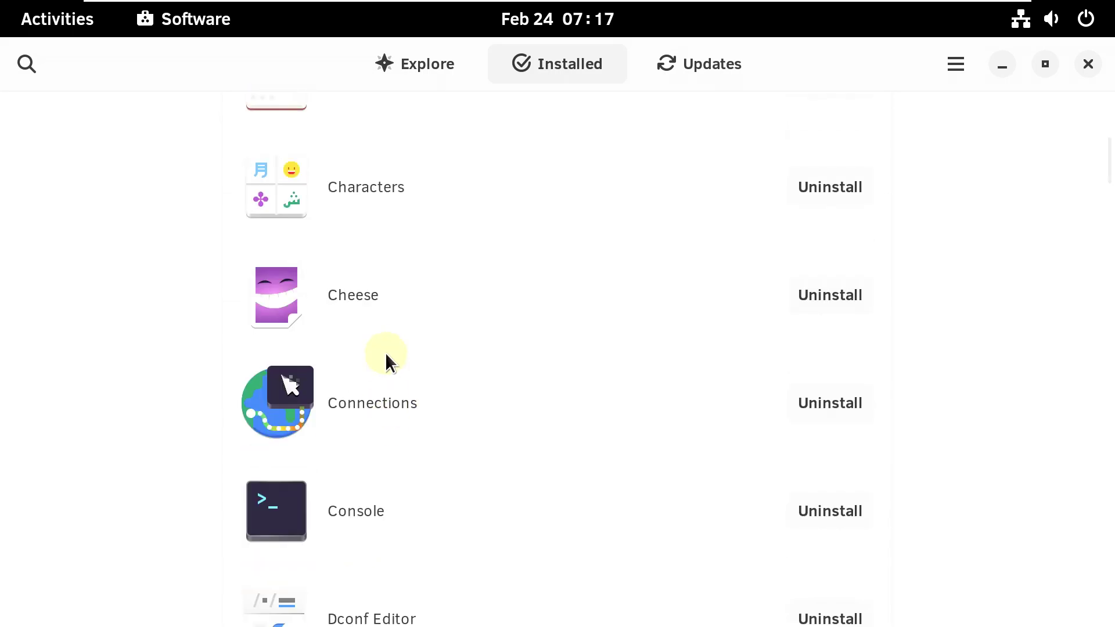
pyautogui.scroll(3, 386, 363)
pyautogui.click(348, 459)
pyautogui.scroll(-10, 341, 399)
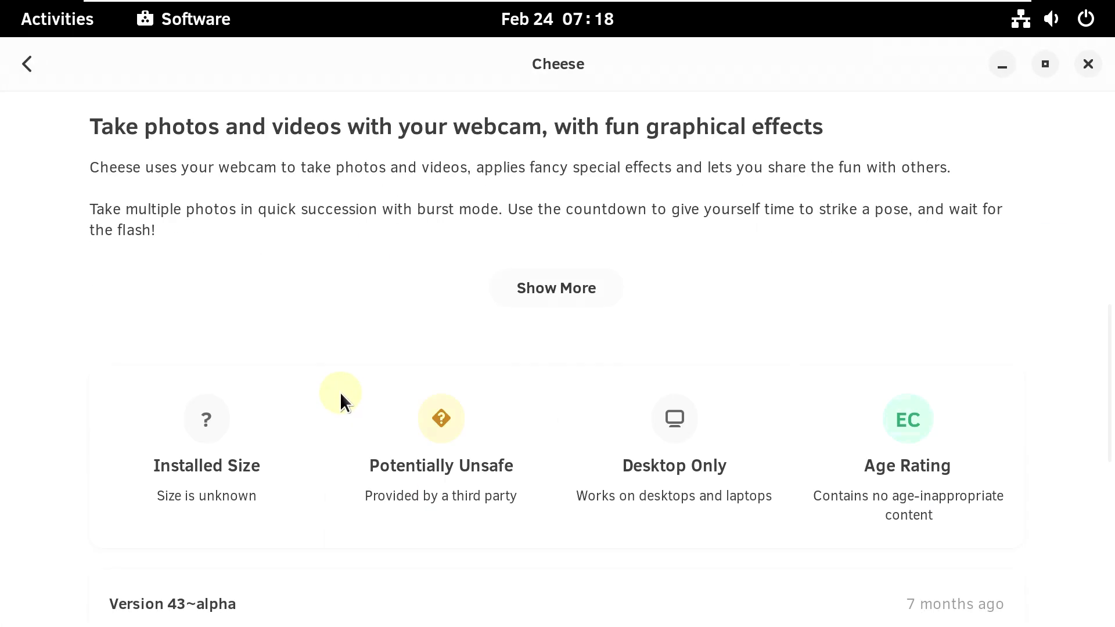
pyautogui.click(36, 55)
pyautogui.scroll(-3, 422, 384)
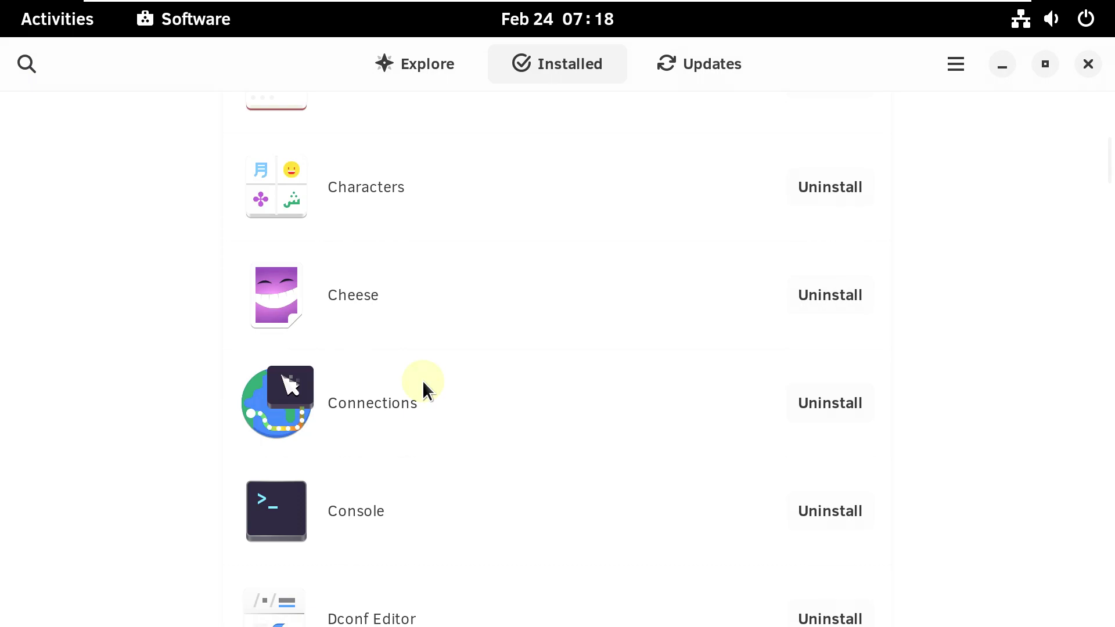
pyautogui.click(423, 383)
pyautogui.scroll(-10, 422, 384)
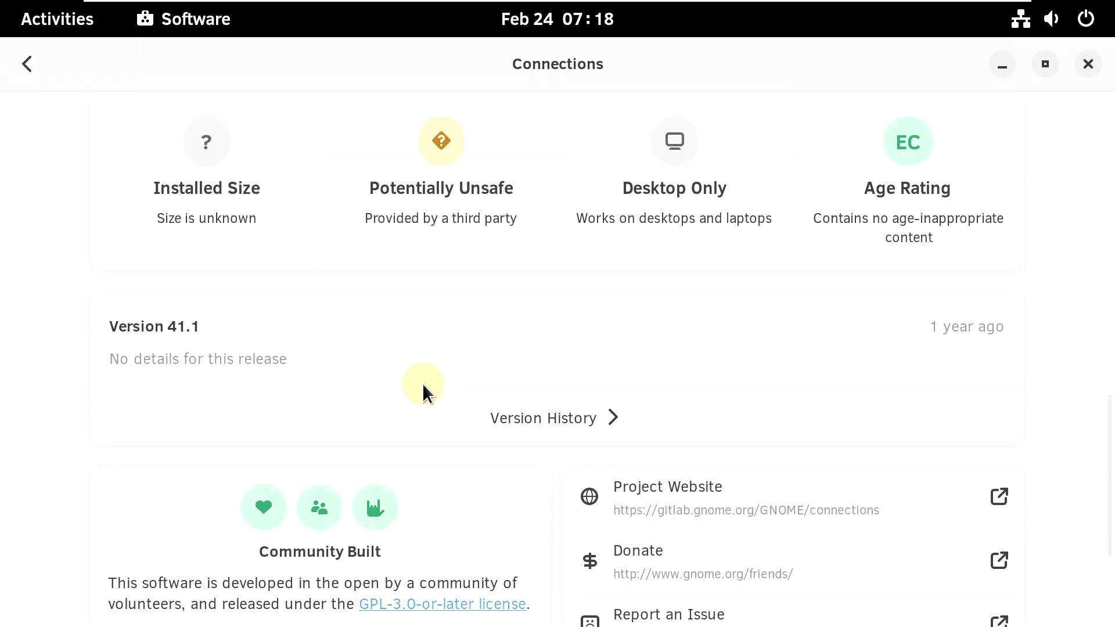
pyautogui.click(42, 75)
# - Review the Document Scanner and Document Viewer (version 43.1) detail pages
pyautogui.scroll(-10, 365, 424)
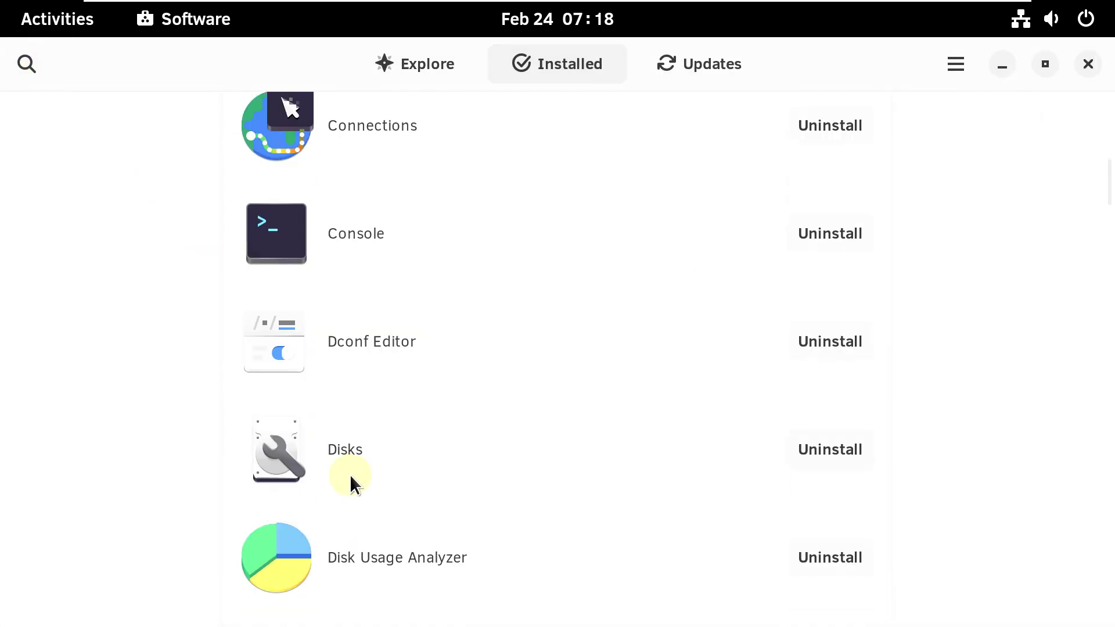
pyautogui.click(385, 250)
pyautogui.scroll(-10, 202, 427)
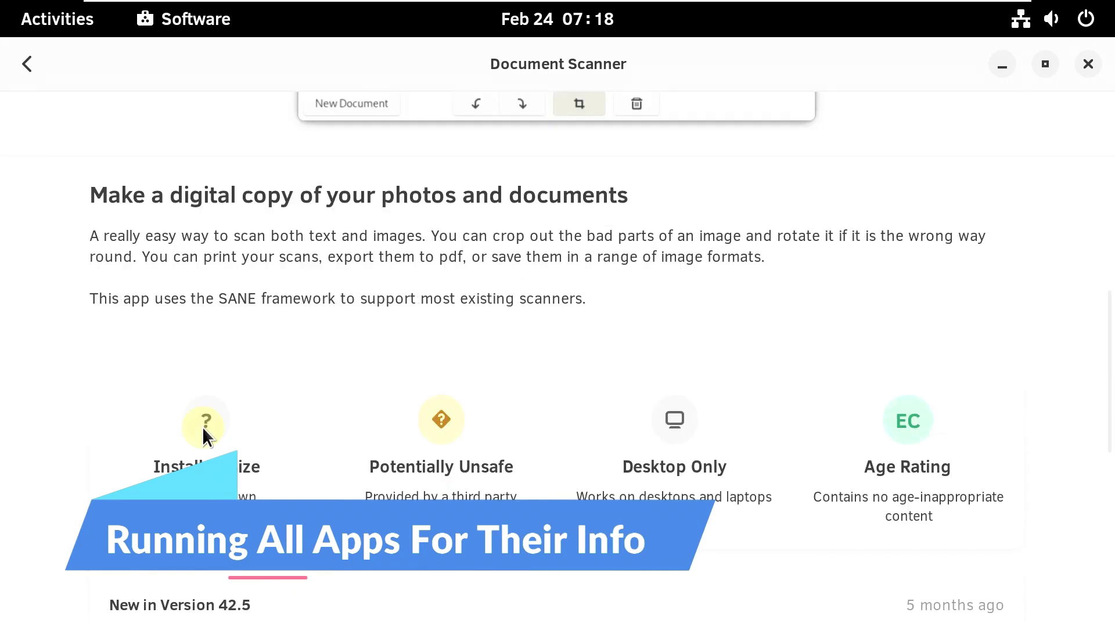
pyautogui.click(26, 64)
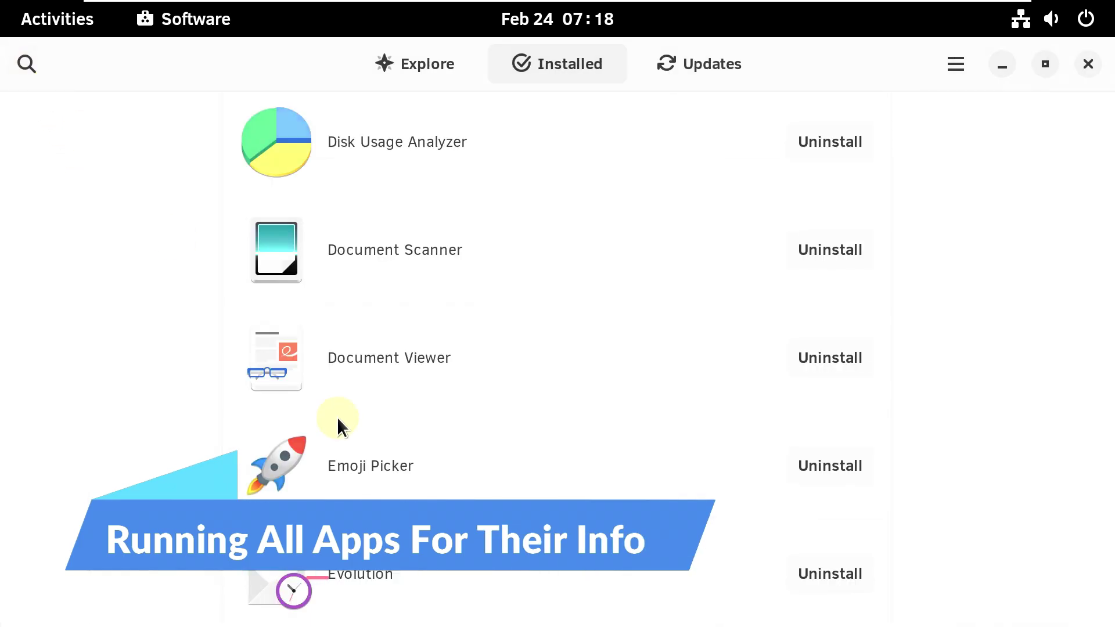
pyautogui.click(394, 337)
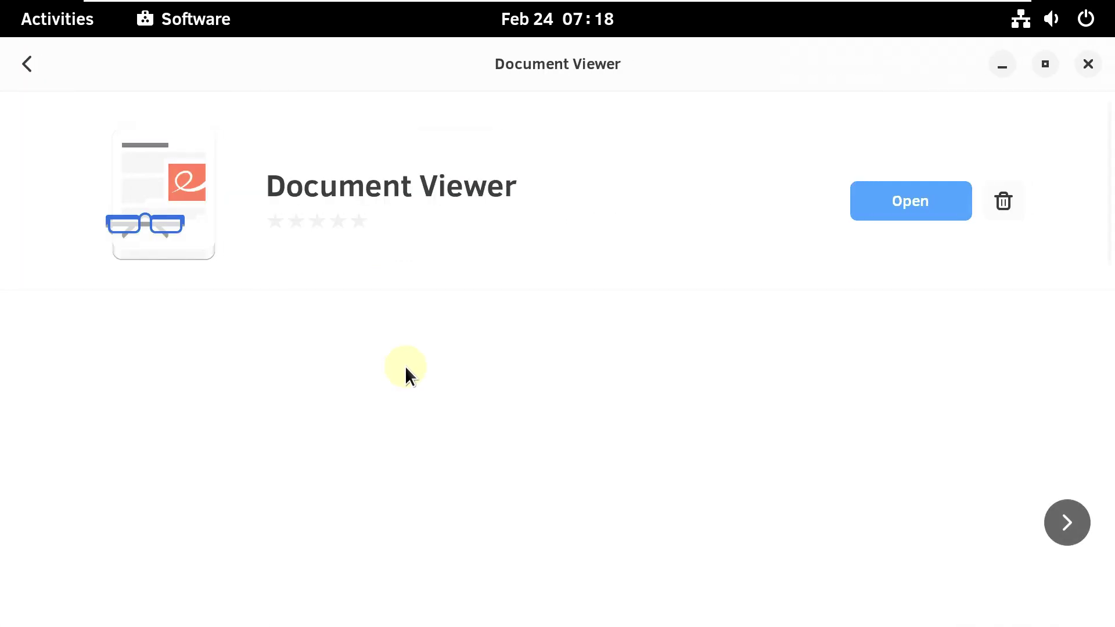
pyautogui.scroll(-10, 405, 366)
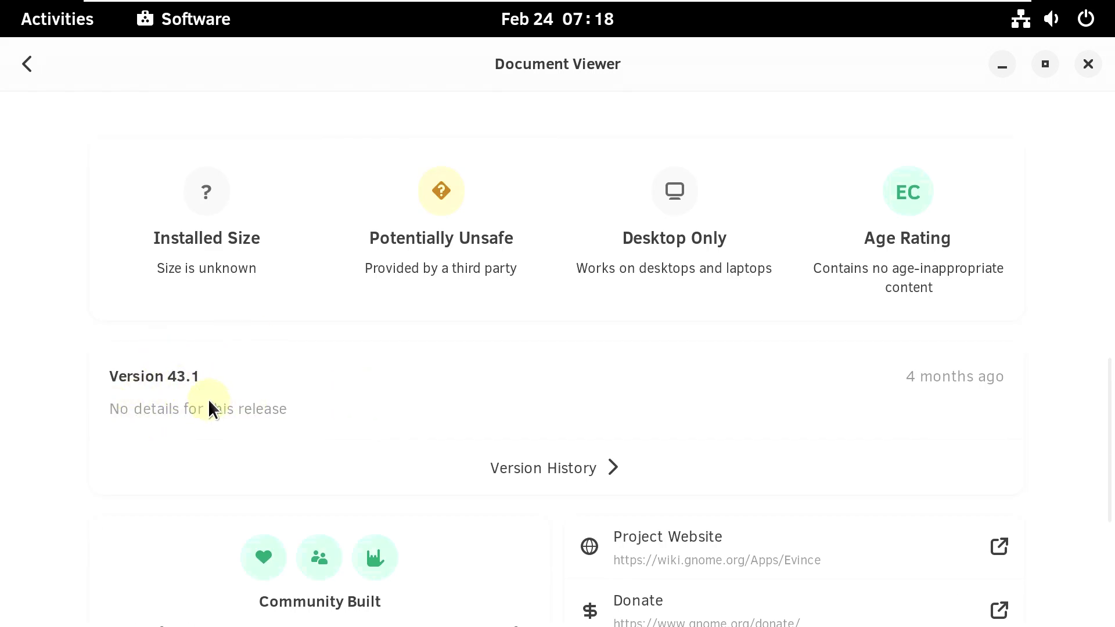
pyautogui.click(27, 64)
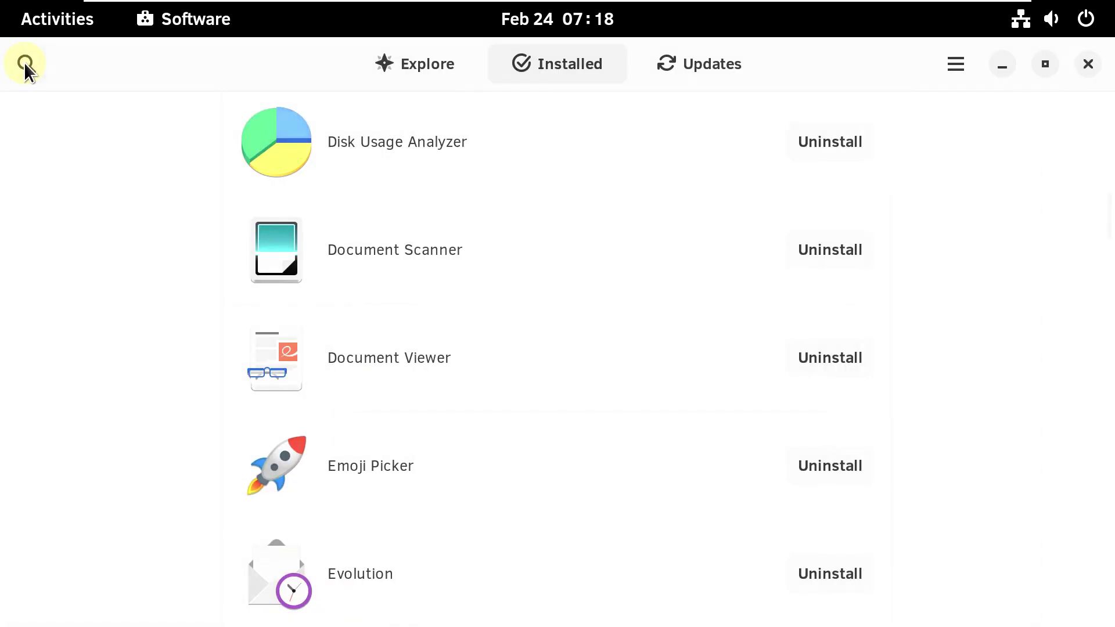
# - Check the Emoji Picker details page, version 2.19.12, then return to the Installed list
pyautogui.click(407, 447)
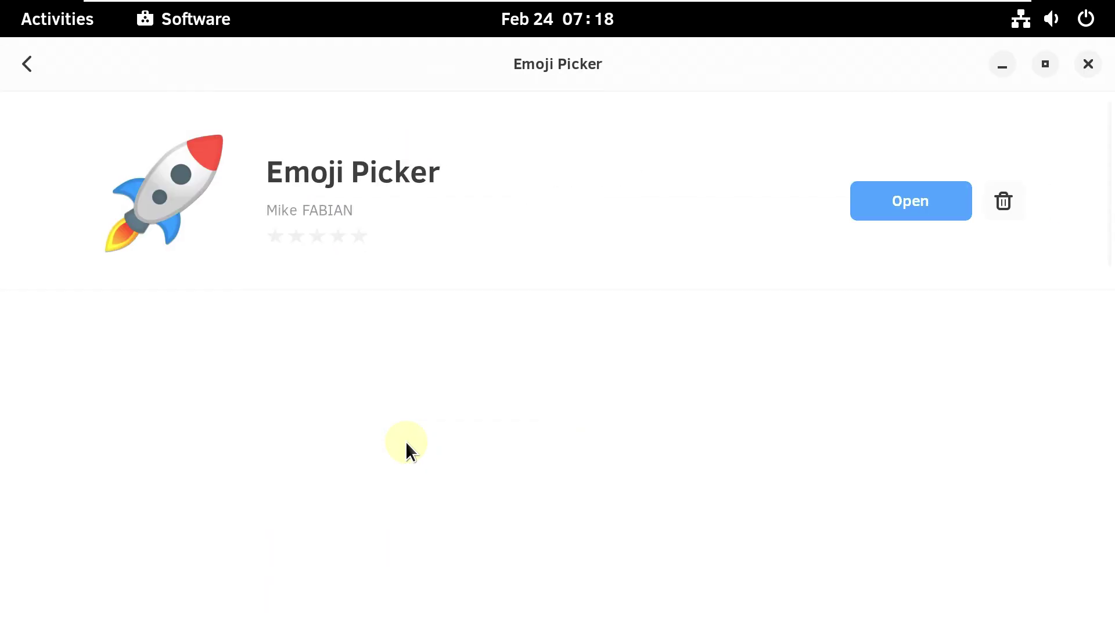
pyautogui.scroll(-3, 406, 446)
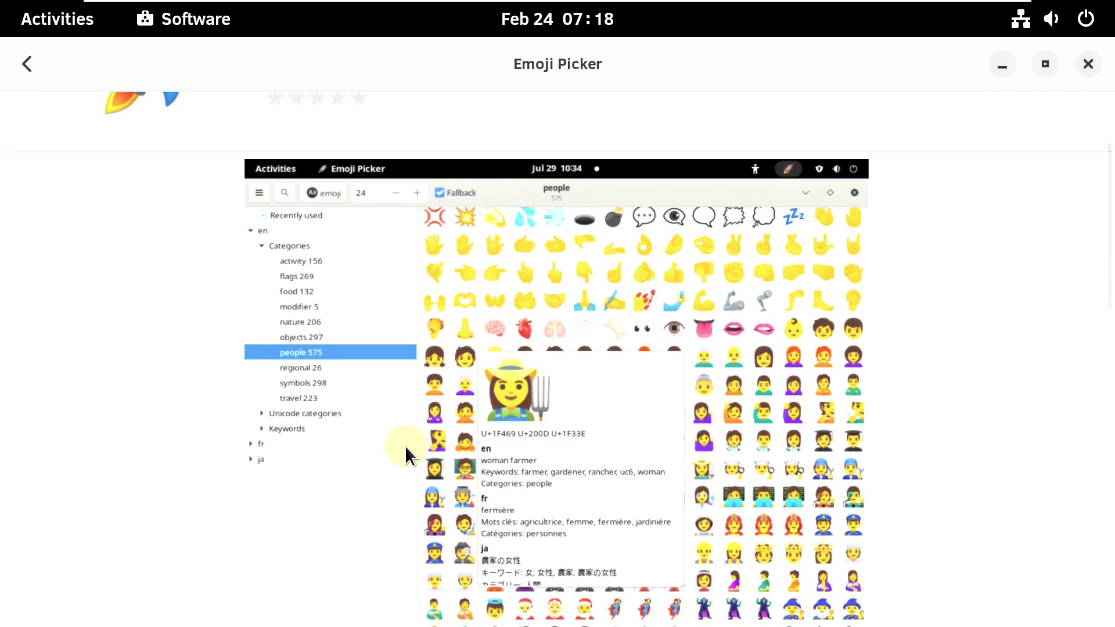
pyautogui.scroll(-10, 405, 445)
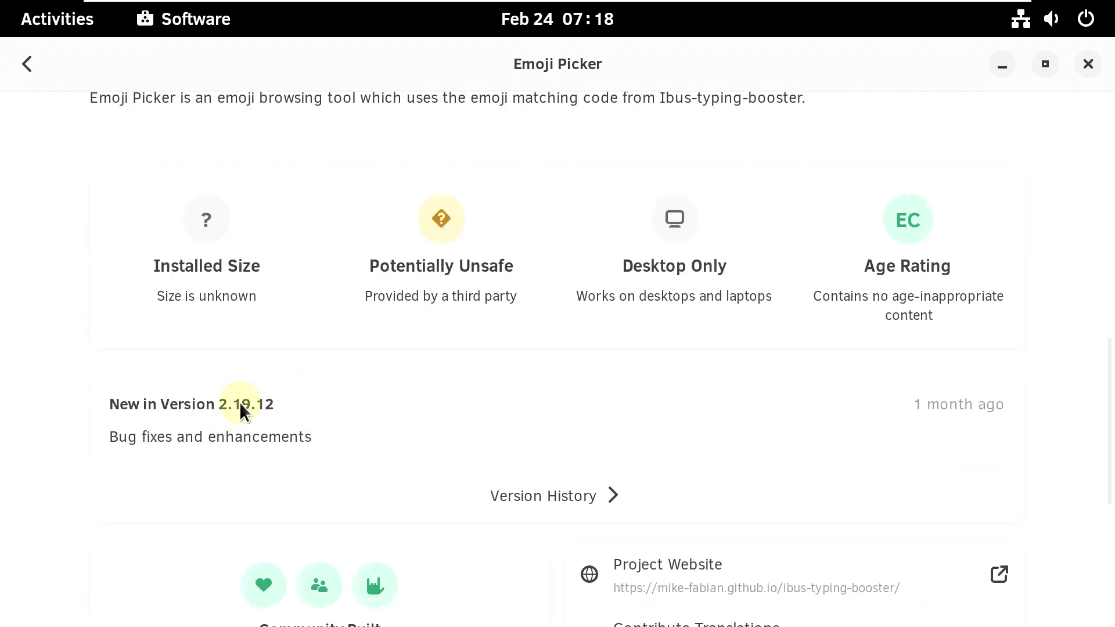
pyautogui.click(19, 74)
# - Browse the Evolution and Geary detail pages, returning to the Installed list after each
pyautogui.scroll(-3, 396, 304)
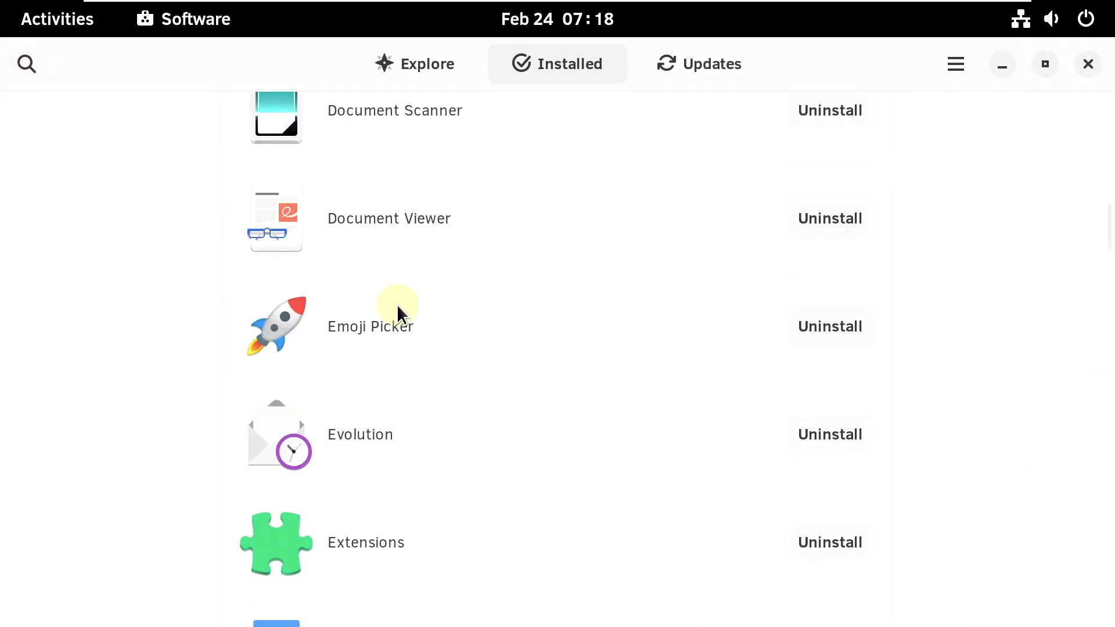
pyautogui.click(401, 414)
pyautogui.scroll(-5, 401, 413)
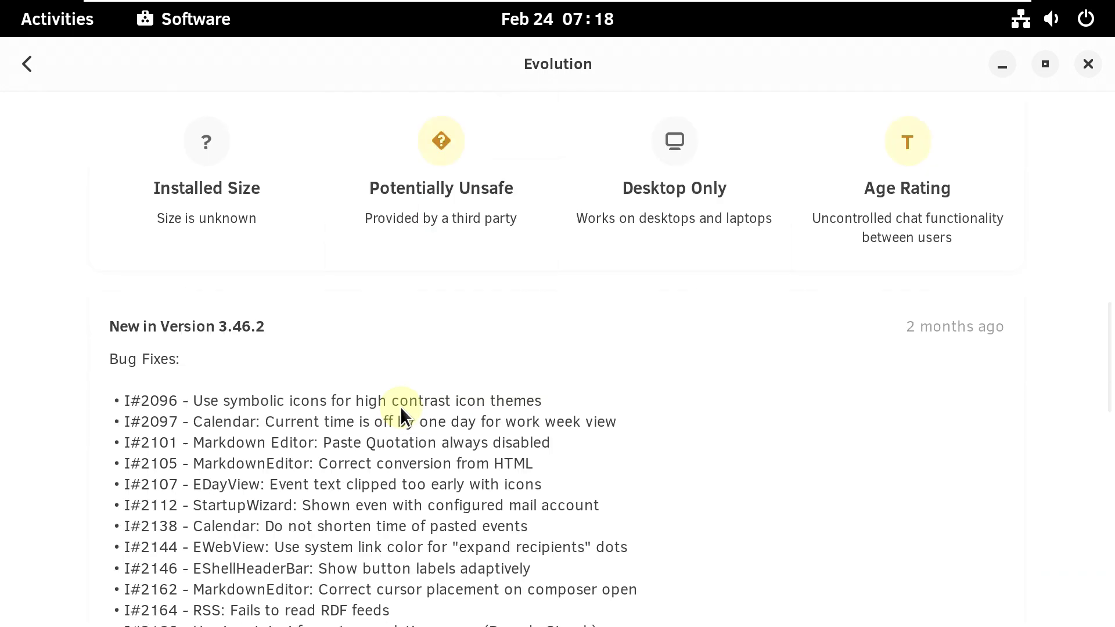
pyautogui.click(60, 71)
pyautogui.scroll(-15, 426, 343)
pyautogui.scroll(3, 424, 341)
pyautogui.click(419, 340)
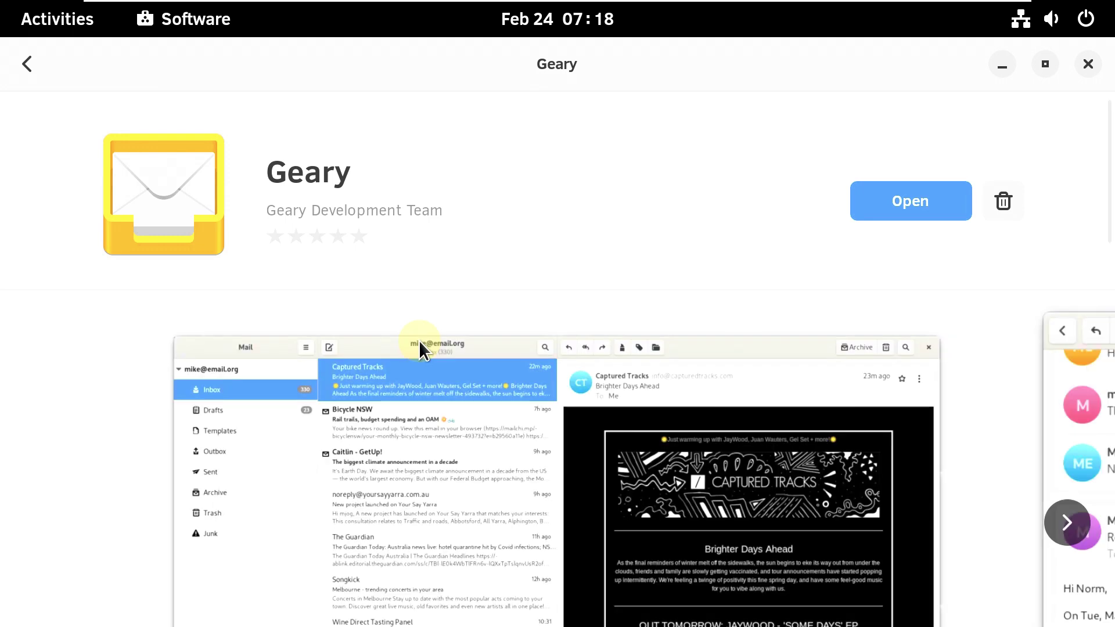
pyautogui.scroll(-10, 419, 340)
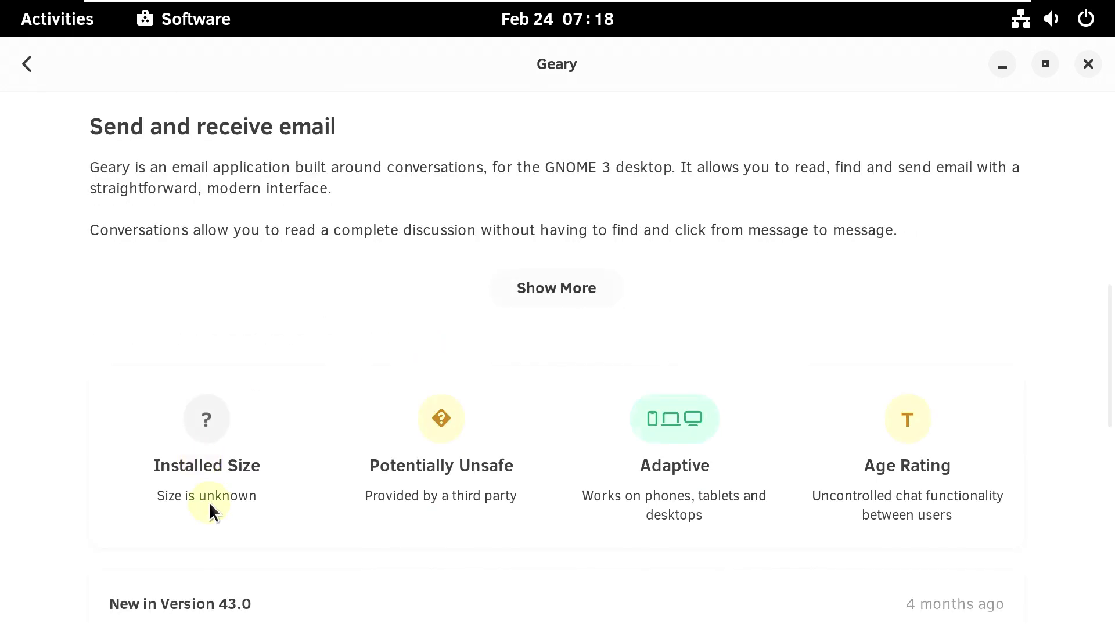
pyautogui.click(27, 65)
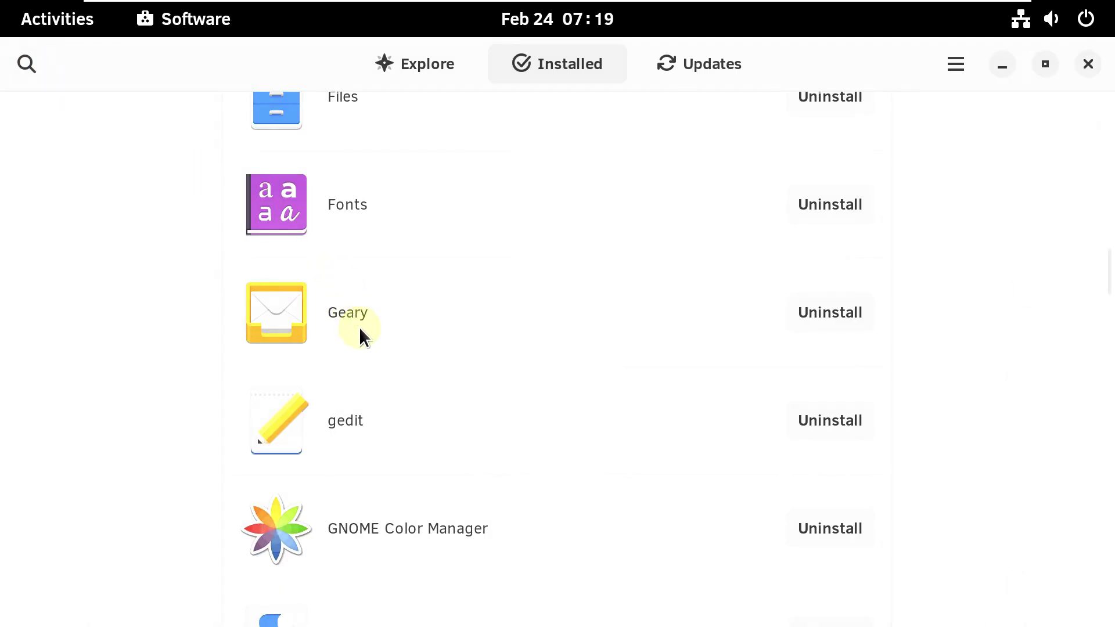
# - Review gedit (version 43.2) and GIMP (version 2.10.32) detail pages, then go back with Alt+Left
pyautogui.click(363, 417)
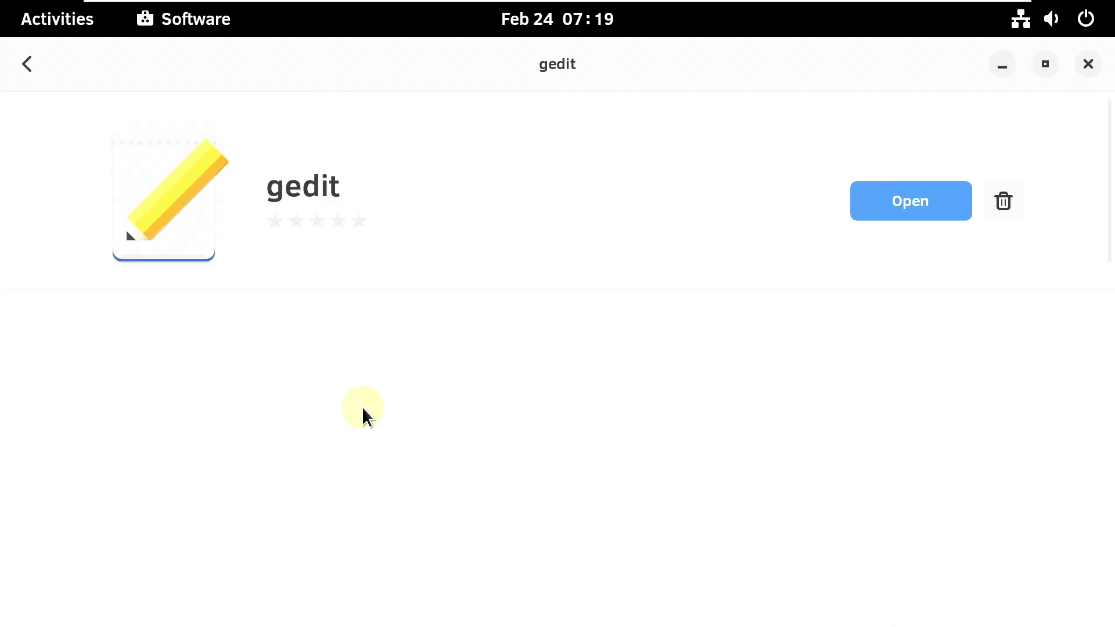
pyautogui.scroll(-5, 367, 362)
pyautogui.scroll(-10, 367, 361)
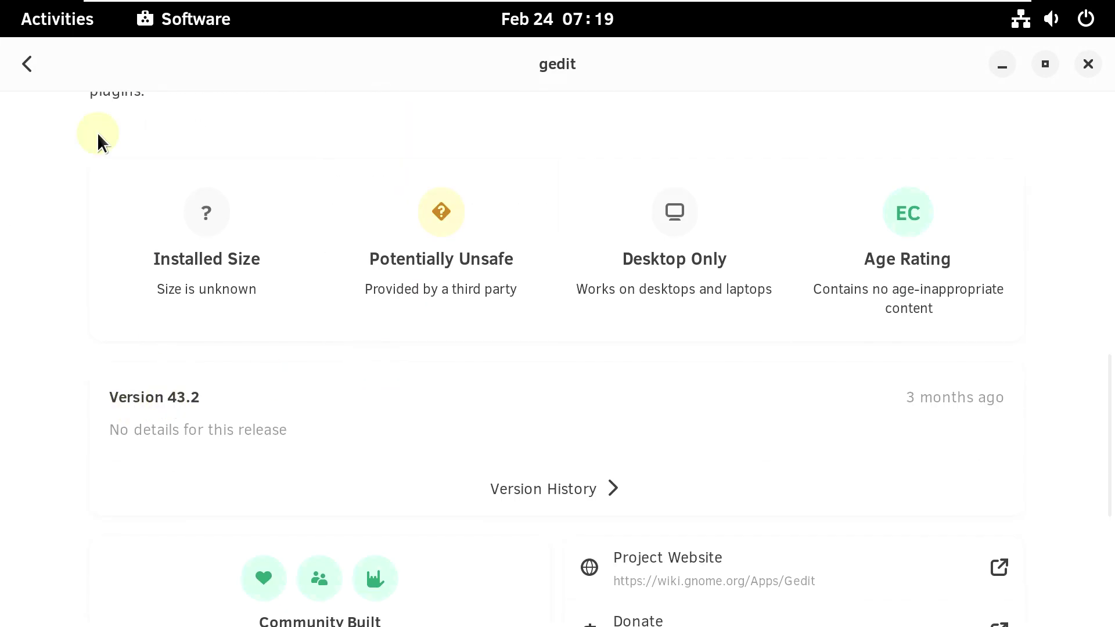
pyautogui.click(28, 63)
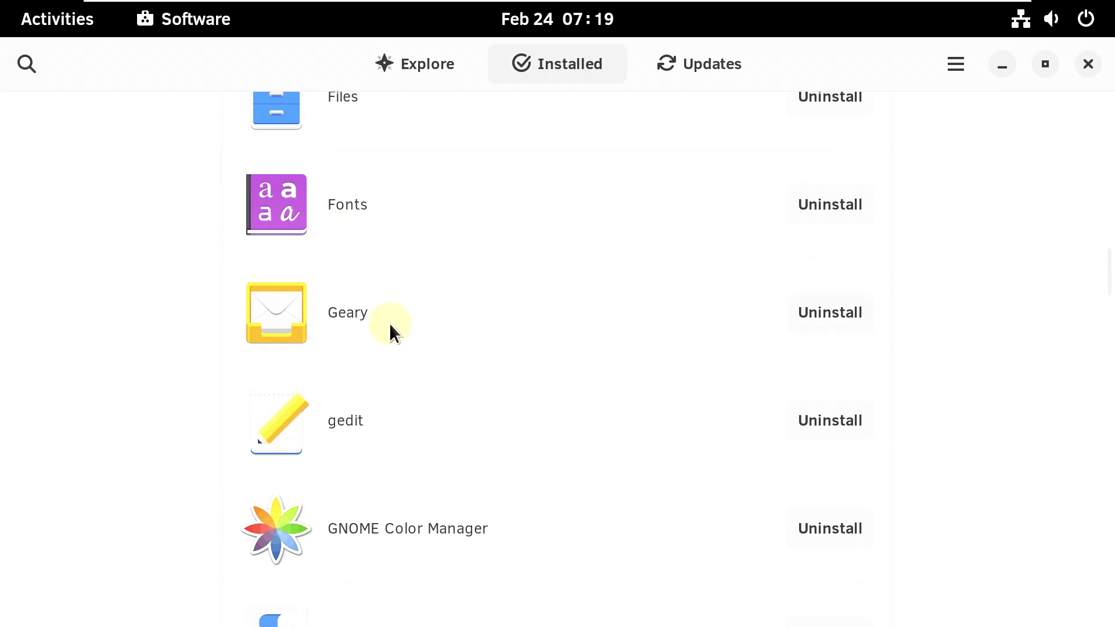
pyautogui.scroll(-10, 332, 423)
pyautogui.click(362, 366)
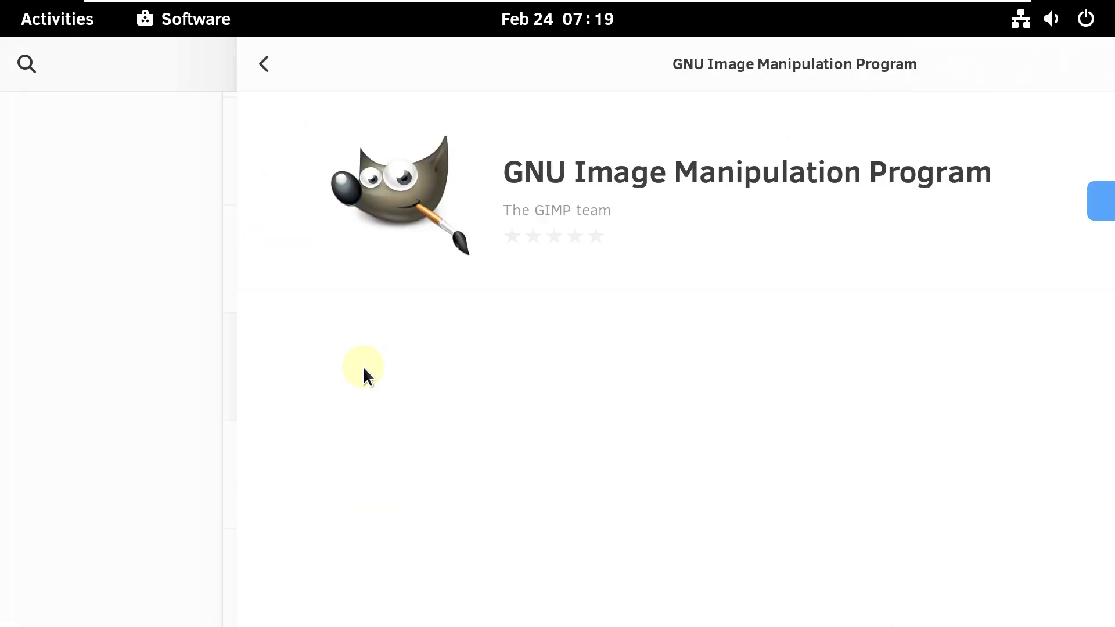
pyautogui.scroll(-10, 363, 366)
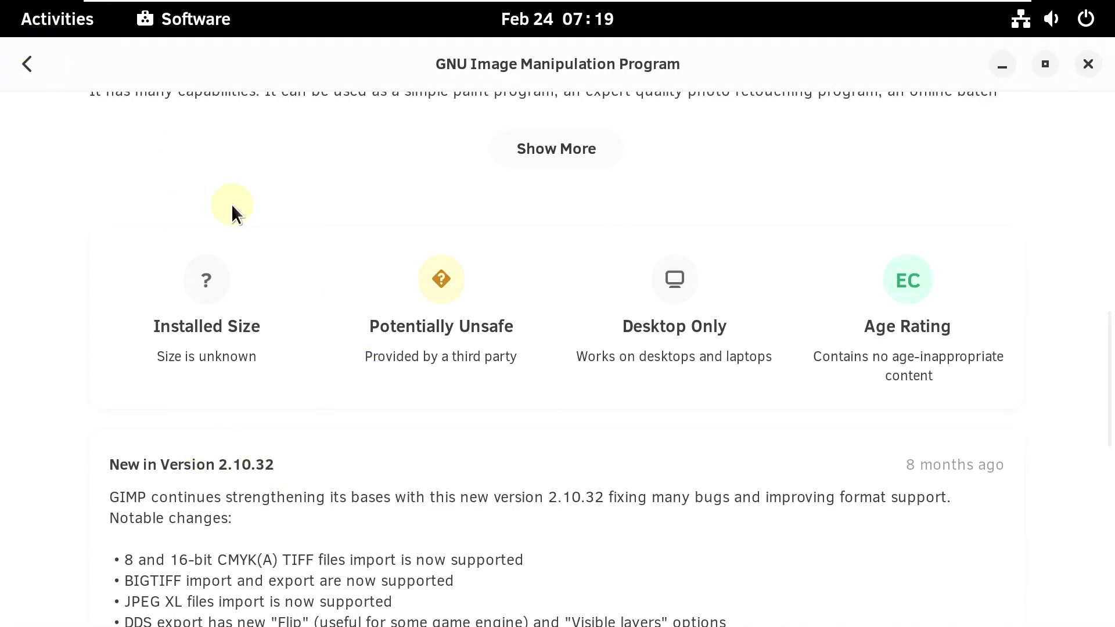
pyautogui.hotkey('alt', 'Left')
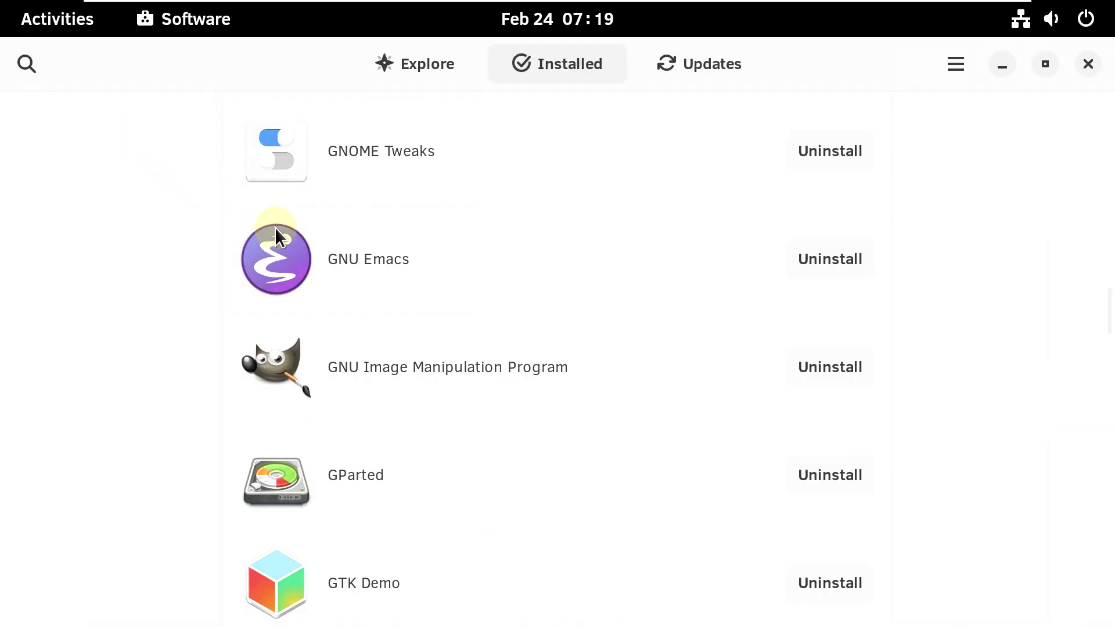
# - Scroll through the GParted details page and return to the Installed list
pyautogui.scroll(-3, 308, 412)
pyautogui.click(308, 401)
pyautogui.scroll(-10, 308, 400)
pyautogui.scroll(-5, 181, 443)
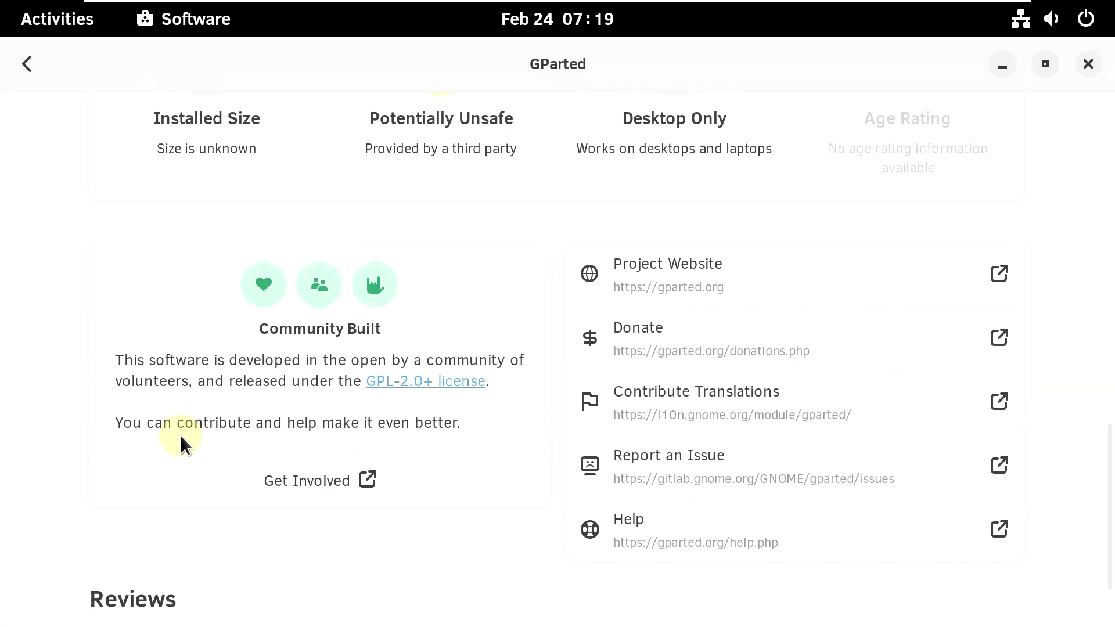
pyautogui.scroll(6, 221, 468)
pyautogui.hotkey('alt', 'Left')
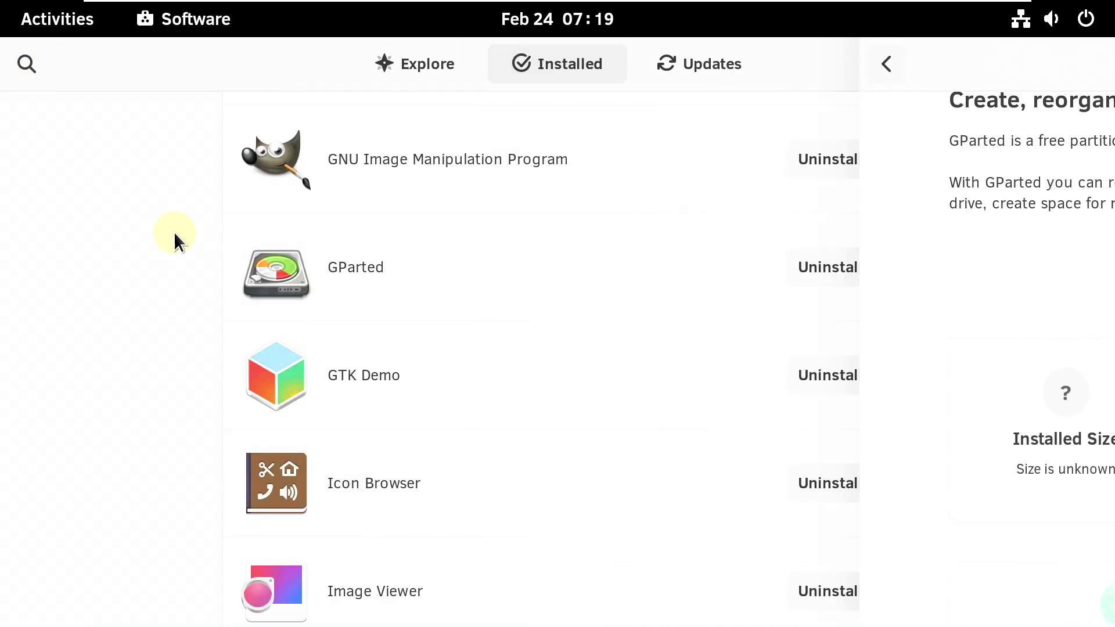
# - Read the LibreOffice Calc details page with its full description expanded, then return to the list
pyautogui.scroll(-5, 336, 363)
pyautogui.click(253, 380)
pyautogui.scroll(-10, 249, 377)
pyautogui.scroll(6, 154, 465)
pyautogui.scroll(-6, 153, 465)
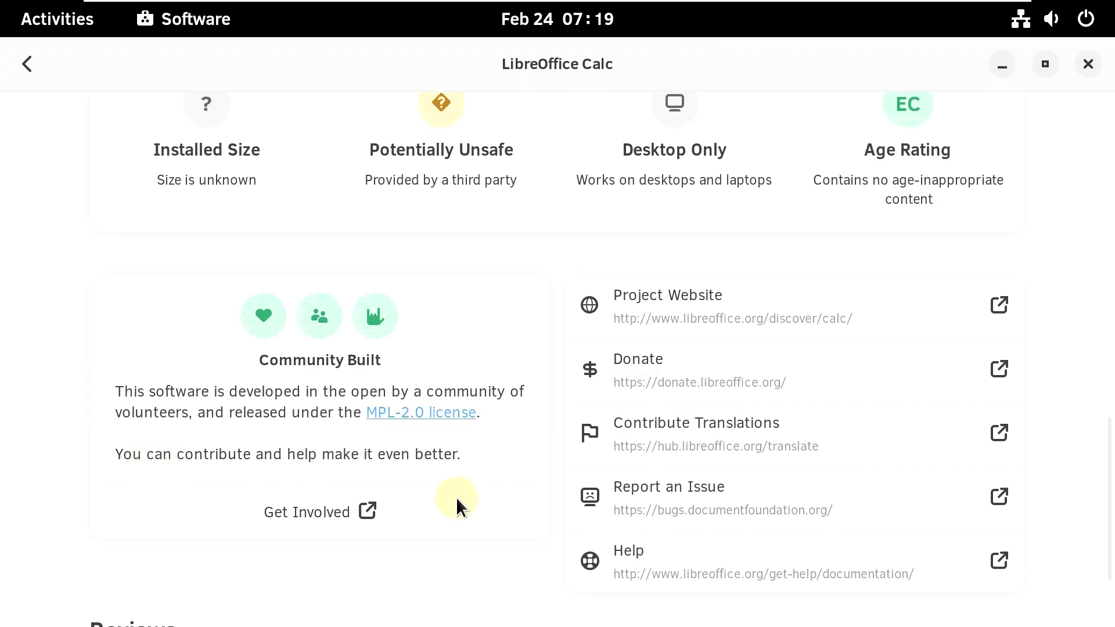
pyautogui.scroll(-3, 301, 522)
pyautogui.scroll(8, 378, 448)
pyautogui.scroll(5, 535, 429)
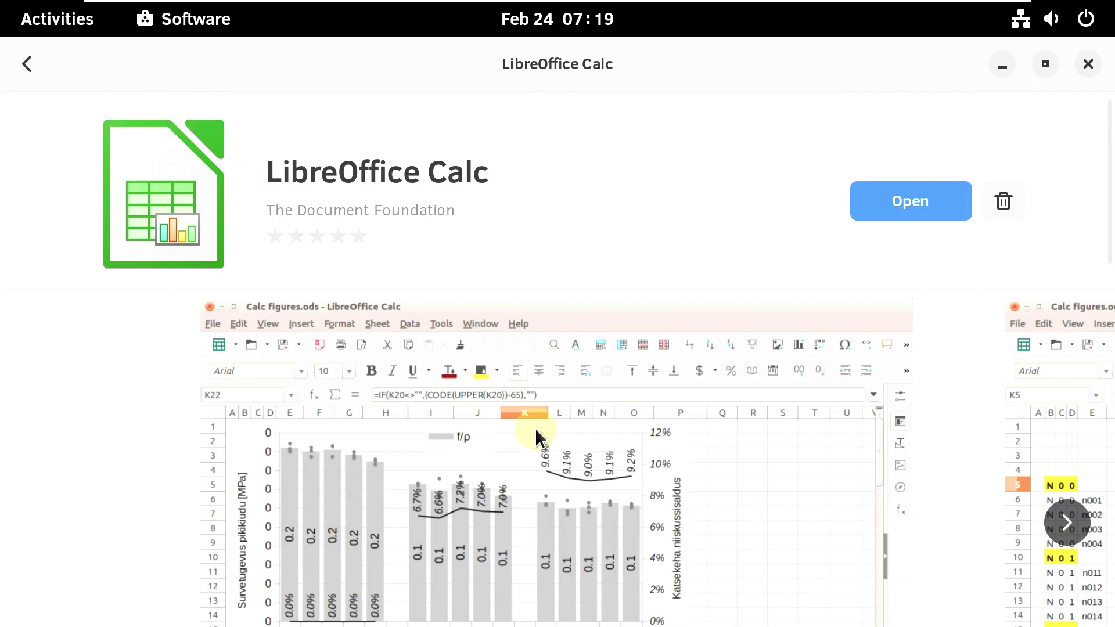
pyautogui.scroll(-10, 441, 374)
pyautogui.click(570, 323)
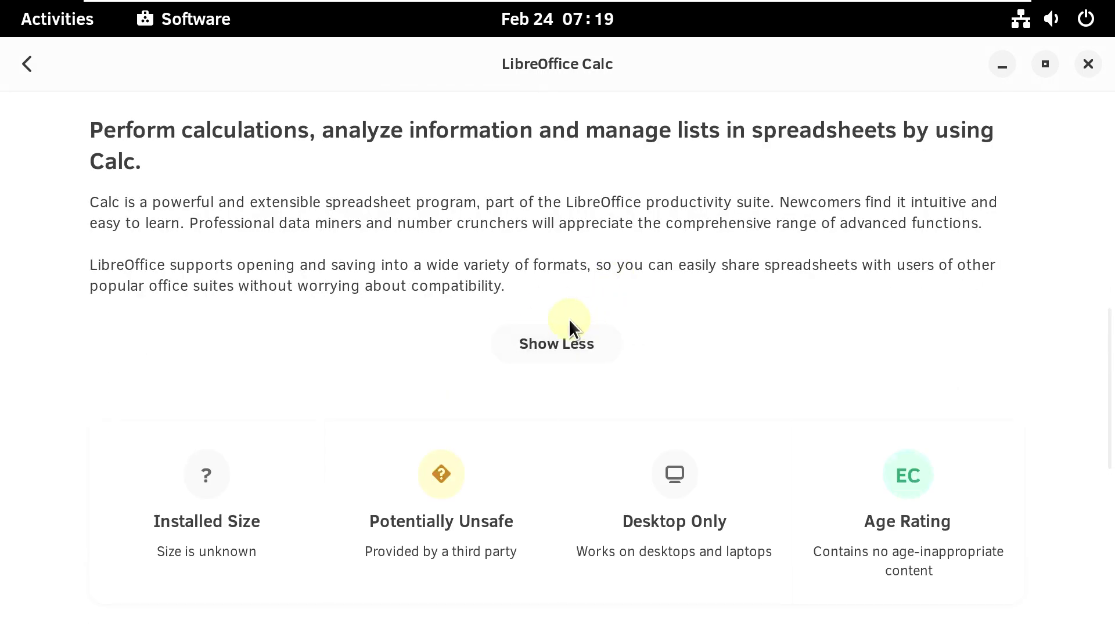
pyautogui.scroll(-8, 418, 343)
pyautogui.scroll(8, 388, 401)
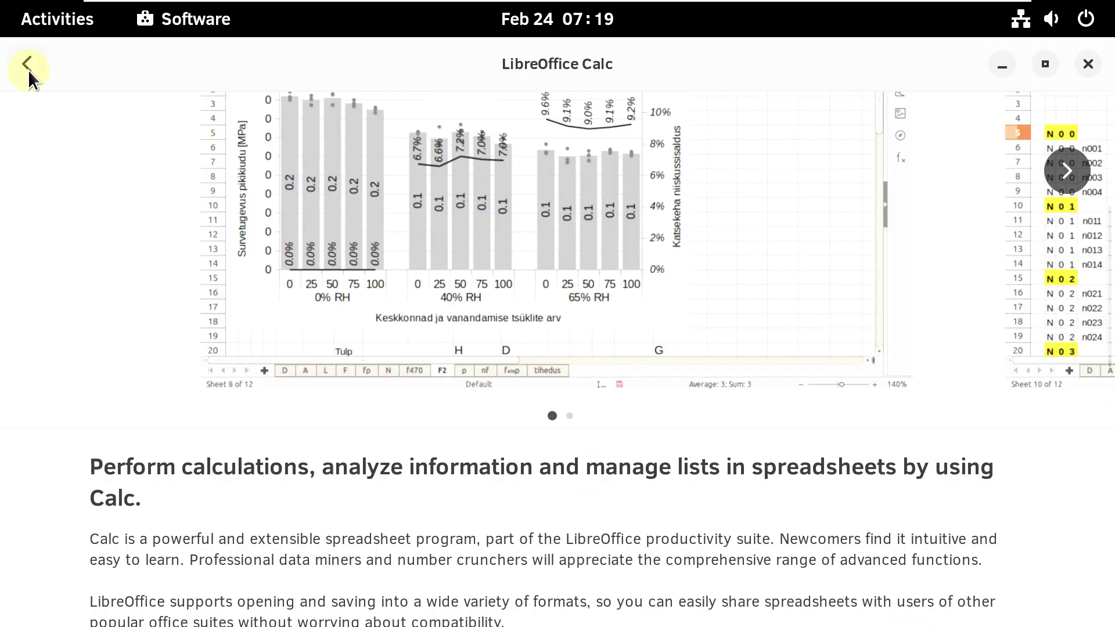
pyautogui.click(28, 70)
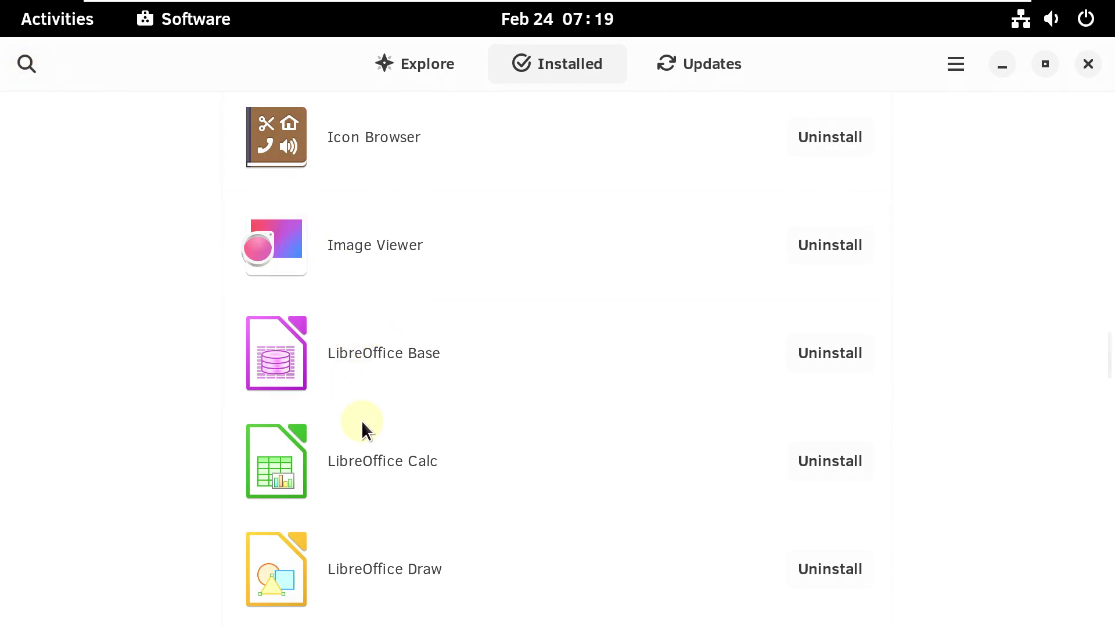
# - Glance at the Photos details page, close GNOME Software, and bring up the application grid
pyautogui.moveTo(1105, 360); pyautogui.dragTo(1091, 423)
pyautogui.scroll(-4, 468, 286)
pyautogui.click(428, 299)
pyautogui.scroll(-6, 428, 298)
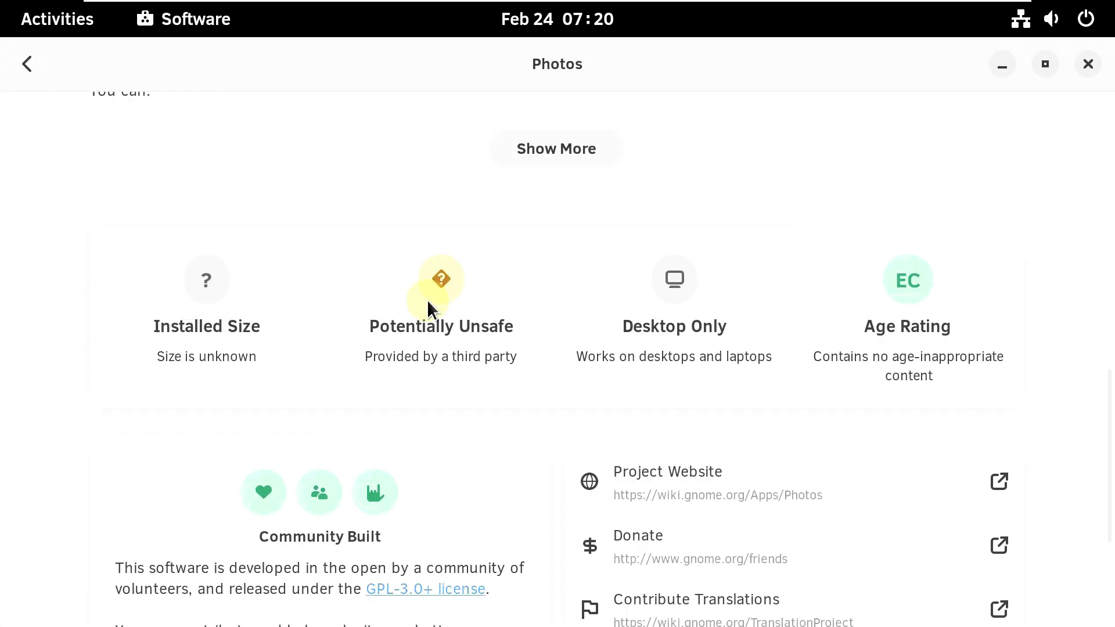
pyautogui.click(1089, 70)
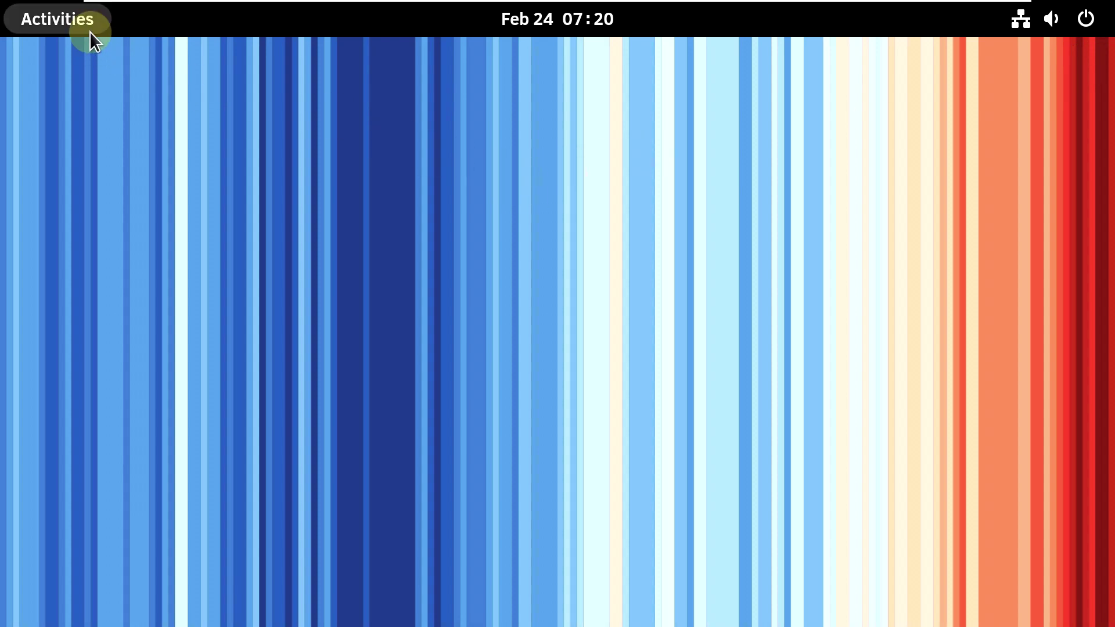
pyautogui.click(89, 31)
pyautogui.click(687, 586)
# - Launch LibreOffice Calc from the Office folder and peek into the Sound & Video folder while it loads
pyautogui.click(855, 350)
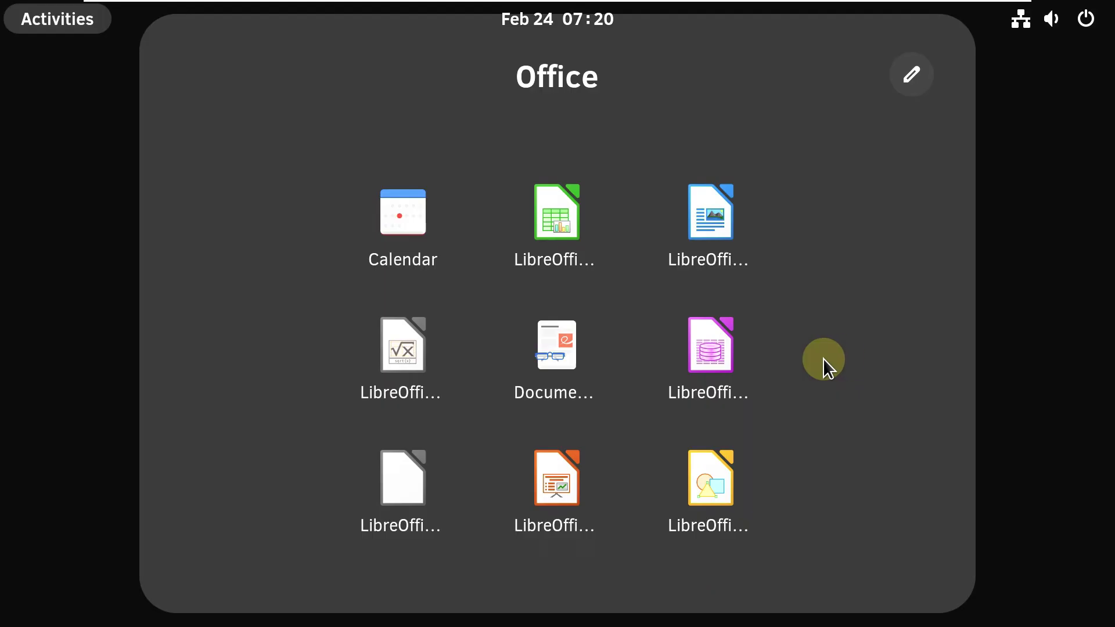
pyautogui.click(570, 270)
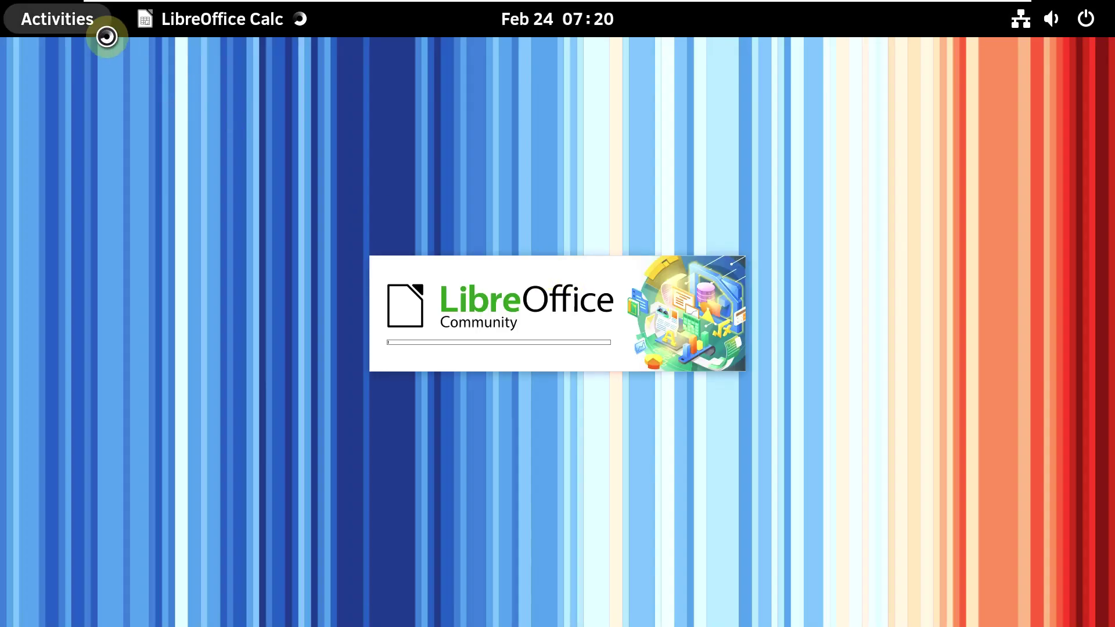
pyautogui.click(104, 33)
pyautogui.click(683, 583)
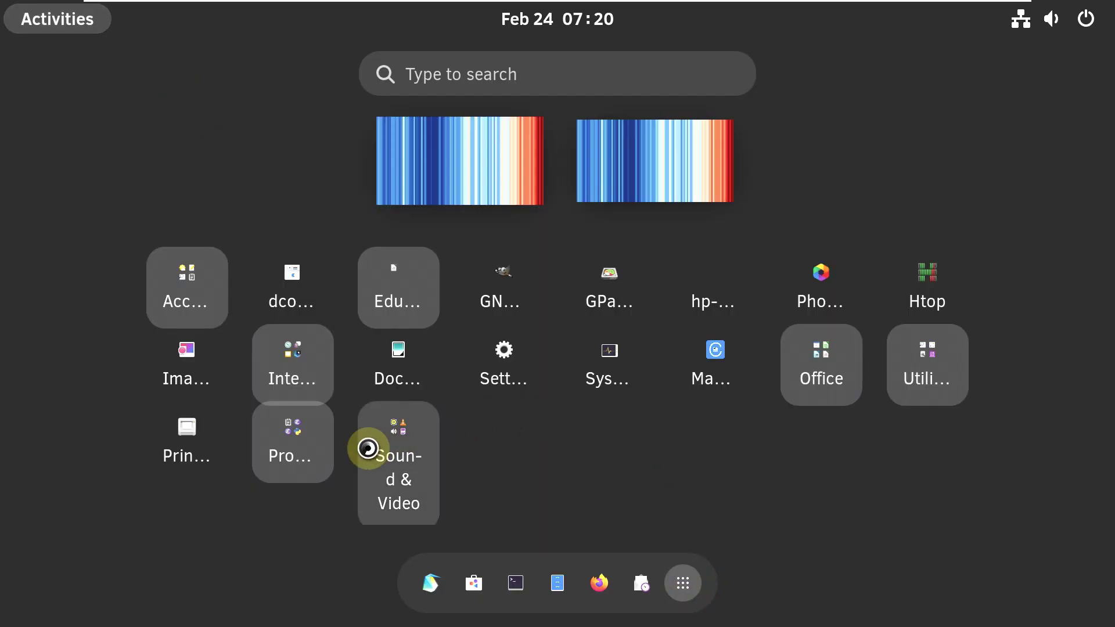
pyautogui.click(441, 469)
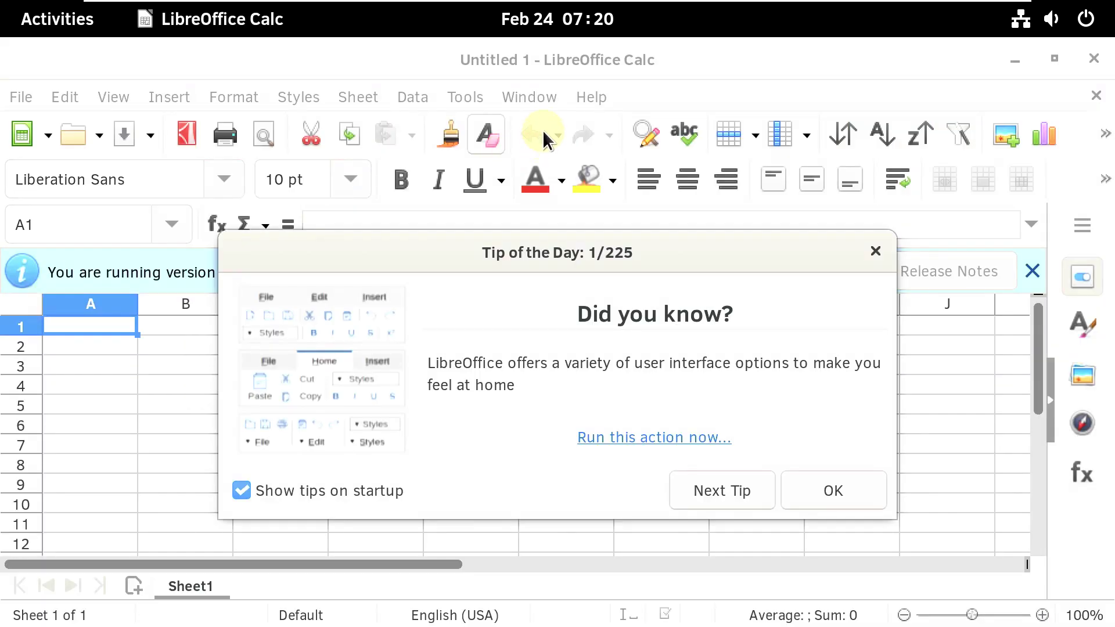
# - Confirm Calc version 7.4.3.2 via Help > About, close Calc, and show the app grid
pyautogui.click(868, 255)
pyautogui.click(598, 97)
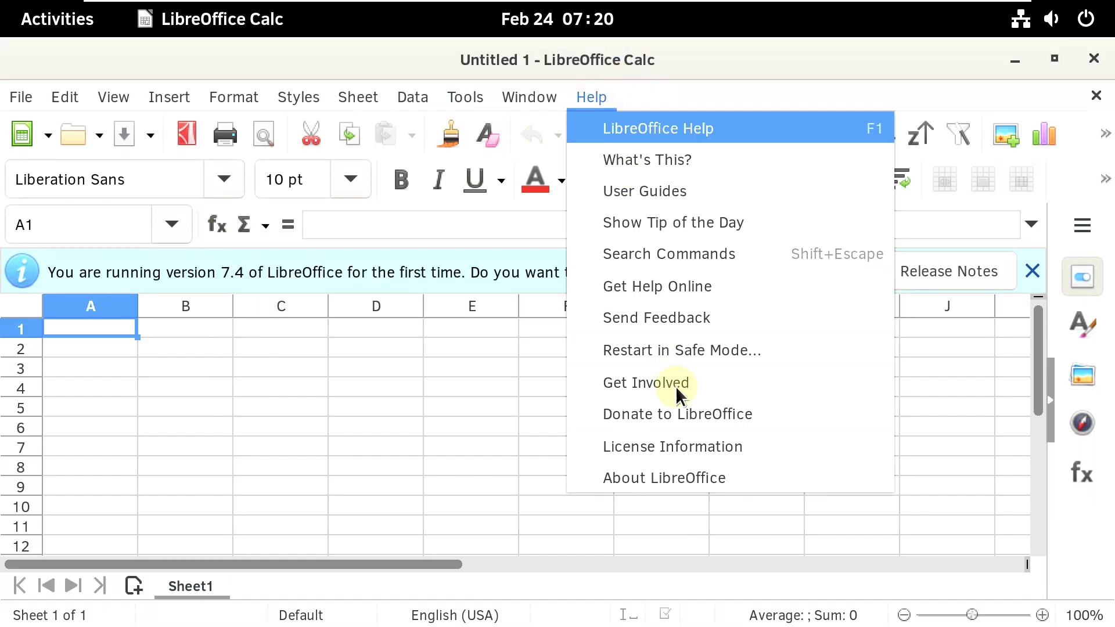
pyautogui.click(681, 475)
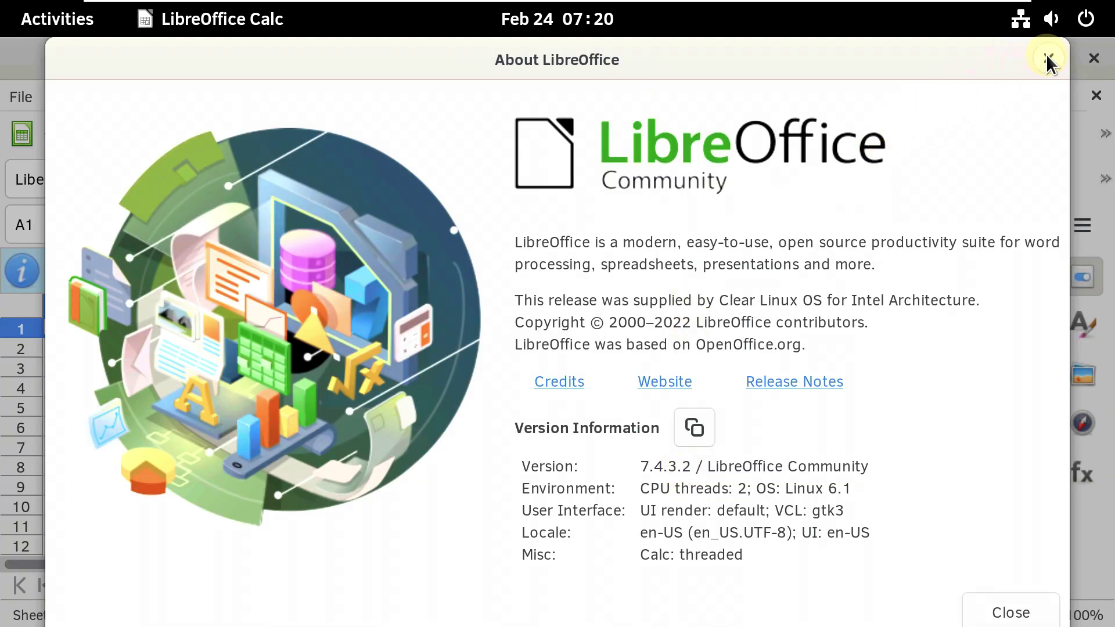
pyautogui.click(1048, 58)
pyautogui.click(1094, 58)
pyautogui.click(79, 29)
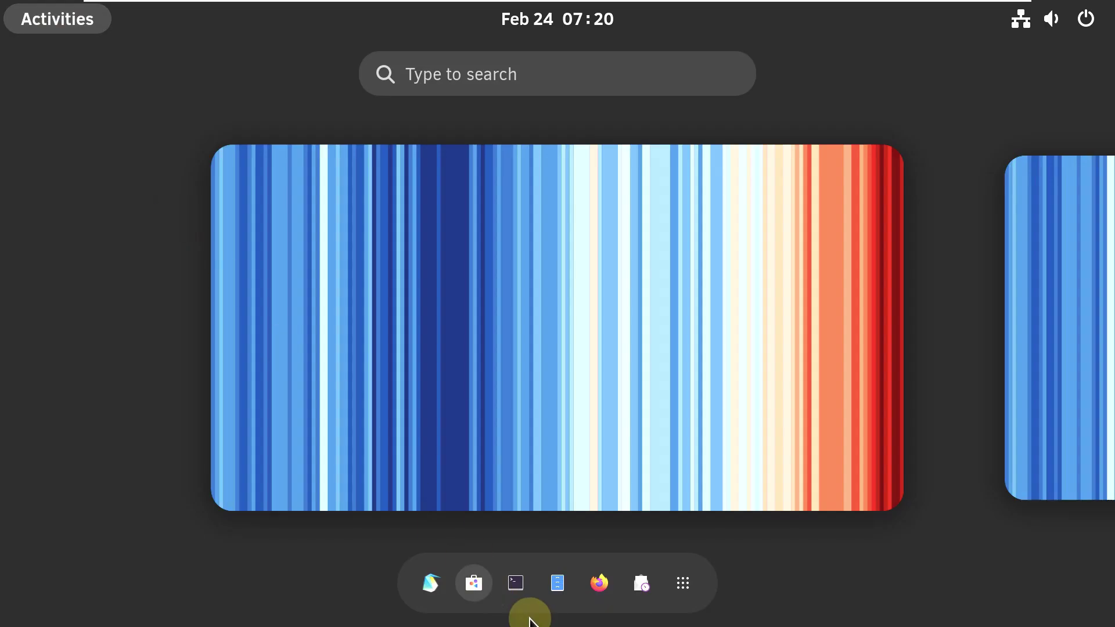
pyautogui.click(683, 582)
# - After briefly launching VLC, open System Monitor and collapse its Memory and Swap and Network graphs
pyautogui.click(590, 269)
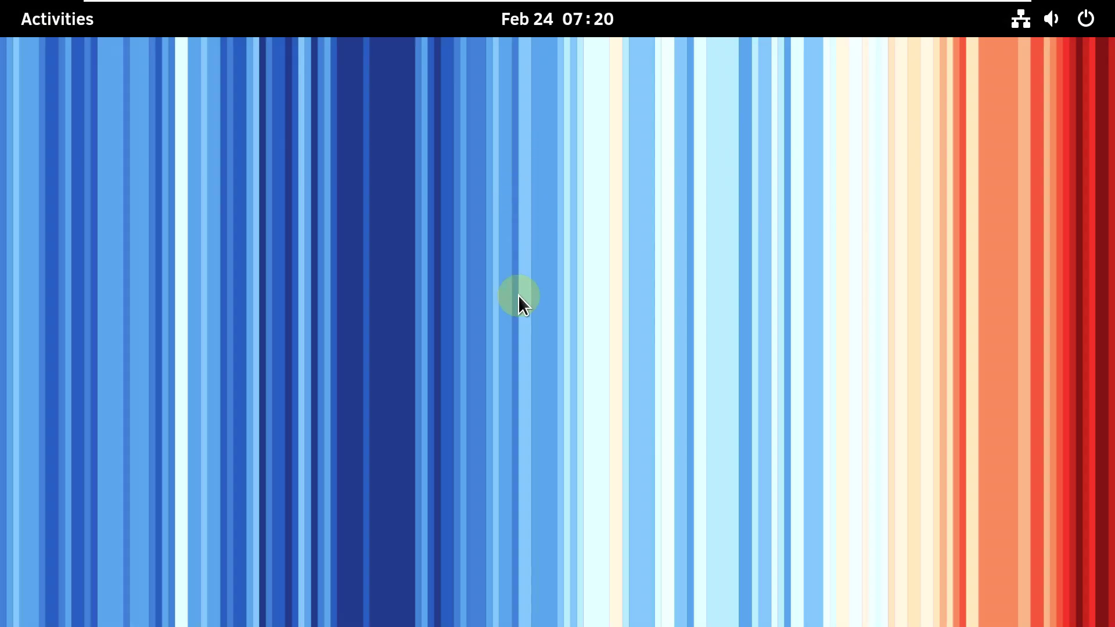
pyautogui.moveTo(11, 22)
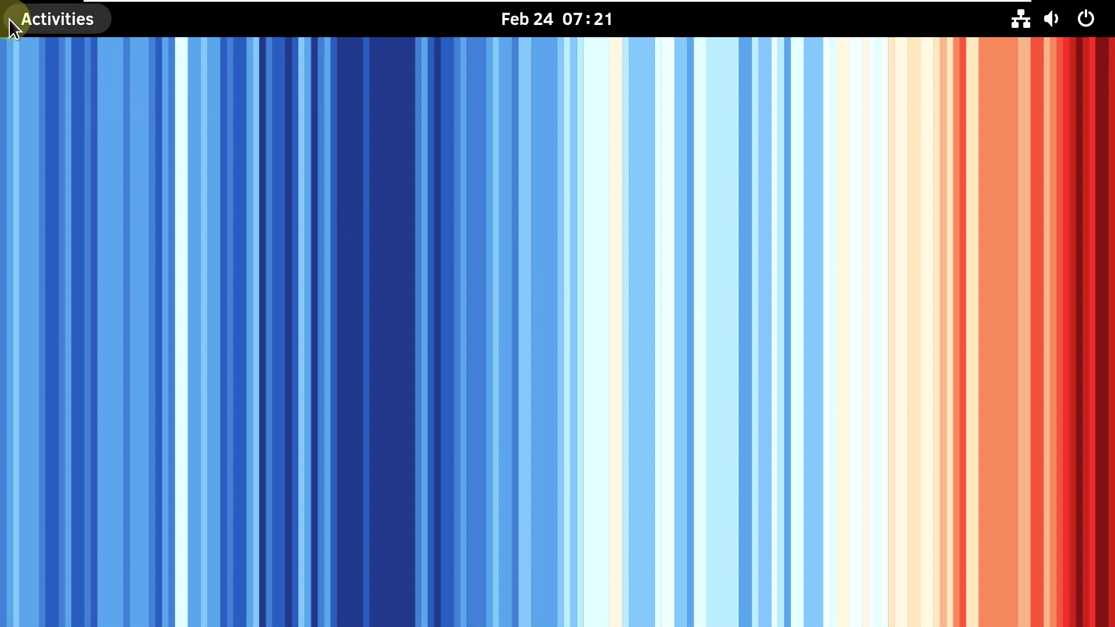
pyautogui.click(681, 572)
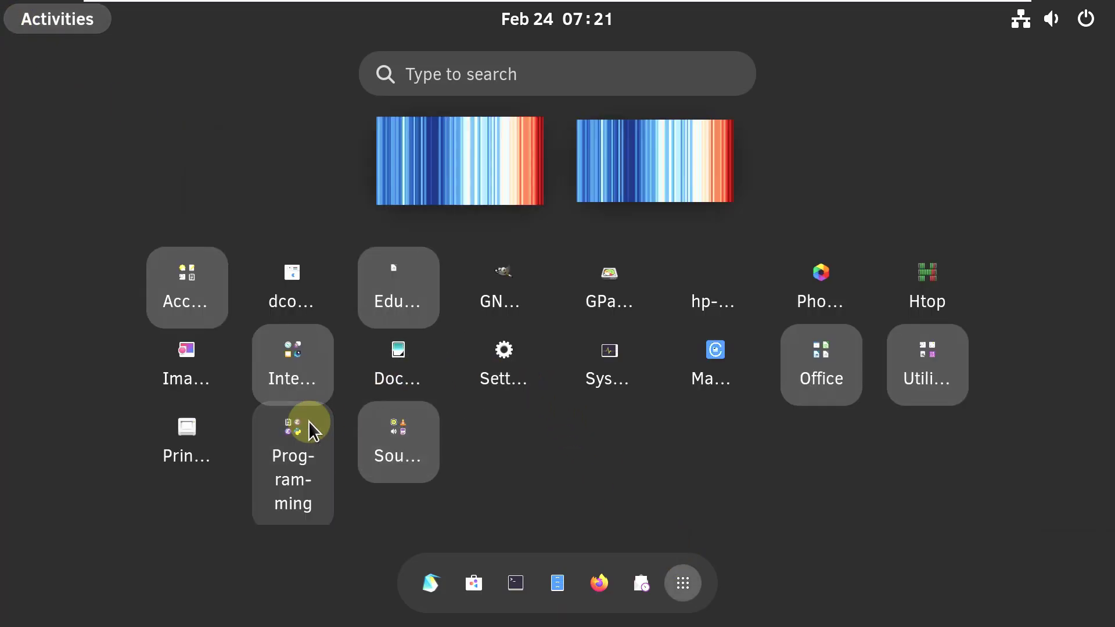
pyautogui.click(623, 392)
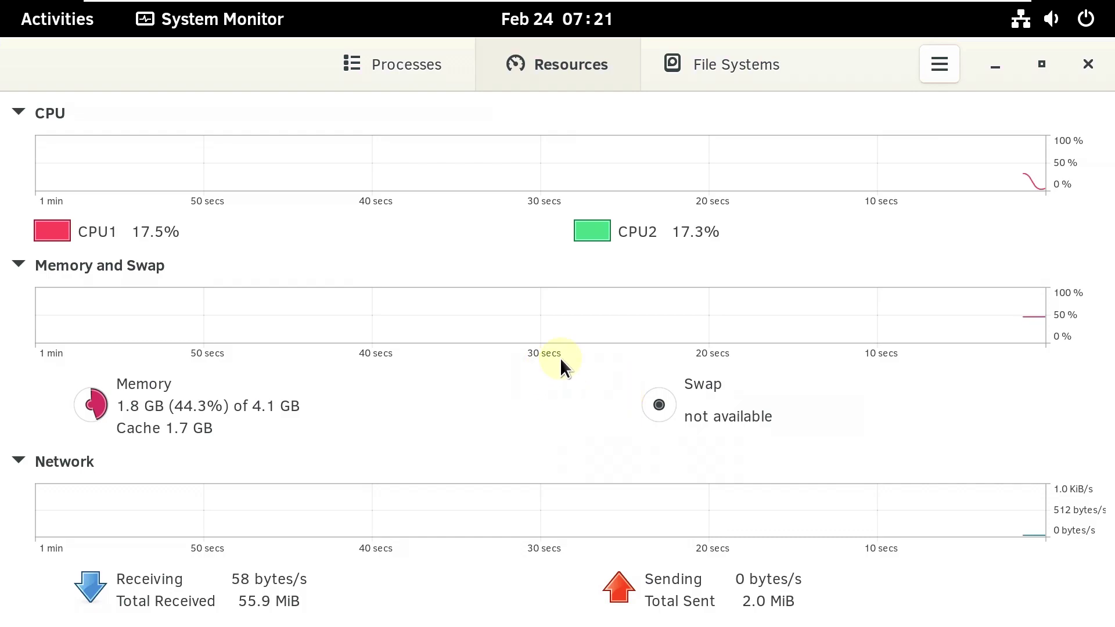
pyautogui.click(18, 266)
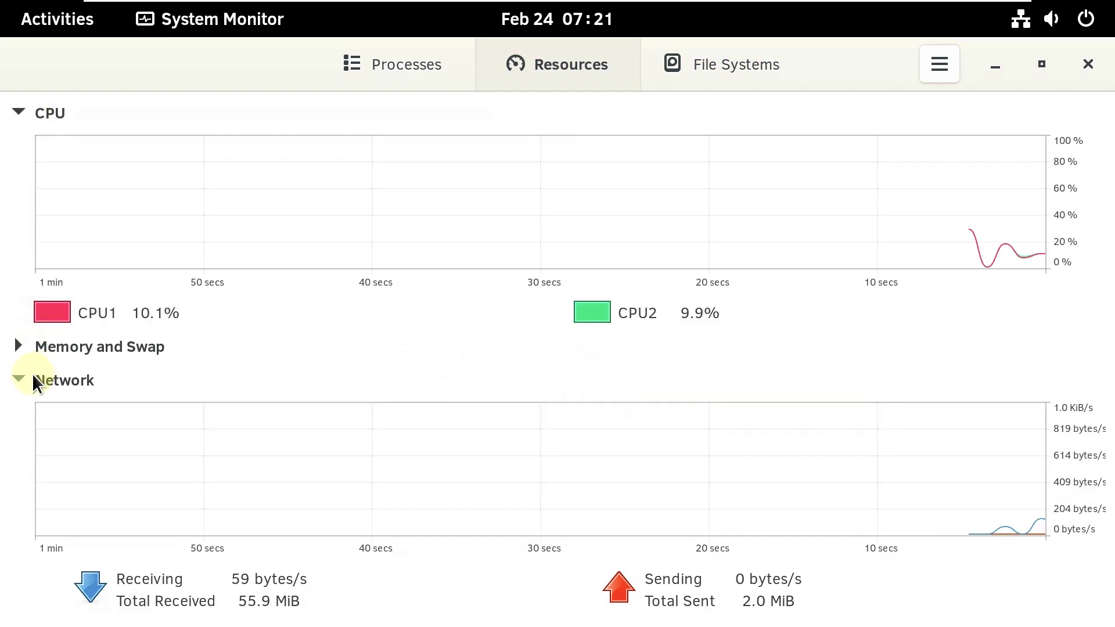
pyautogui.click(26, 376)
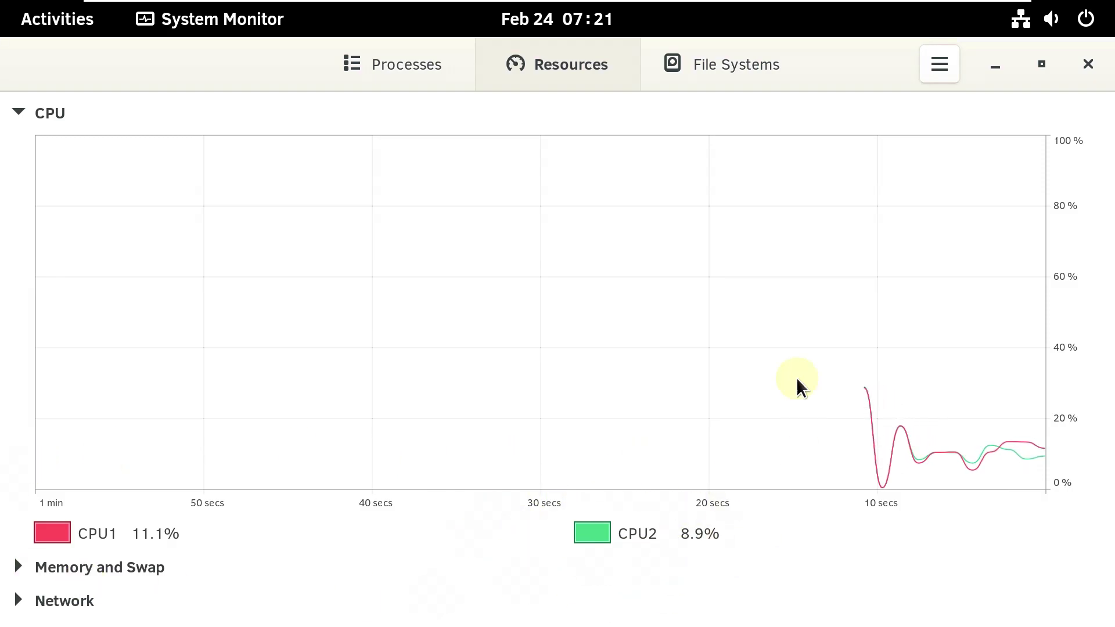
# - Scroll the Processes list, re-expand the Memory and Network graphs on Resources, then close System Monitor
pyautogui.click(428, 62)
pyautogui.scroll(-10, 584, 372)
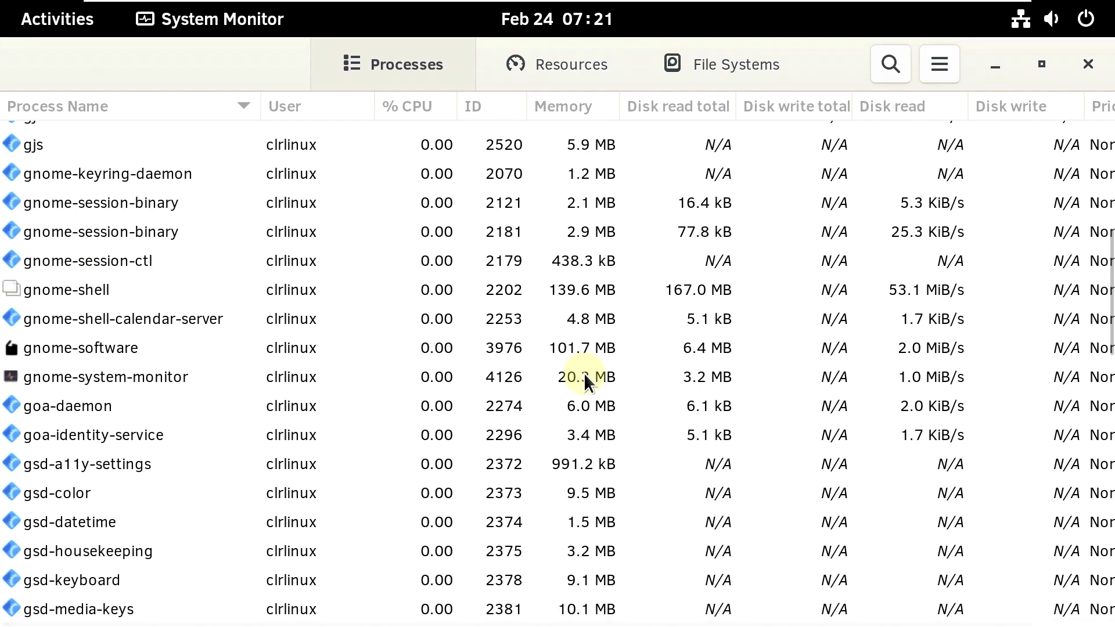
pyautogui.scroll(-13, 584, 373)
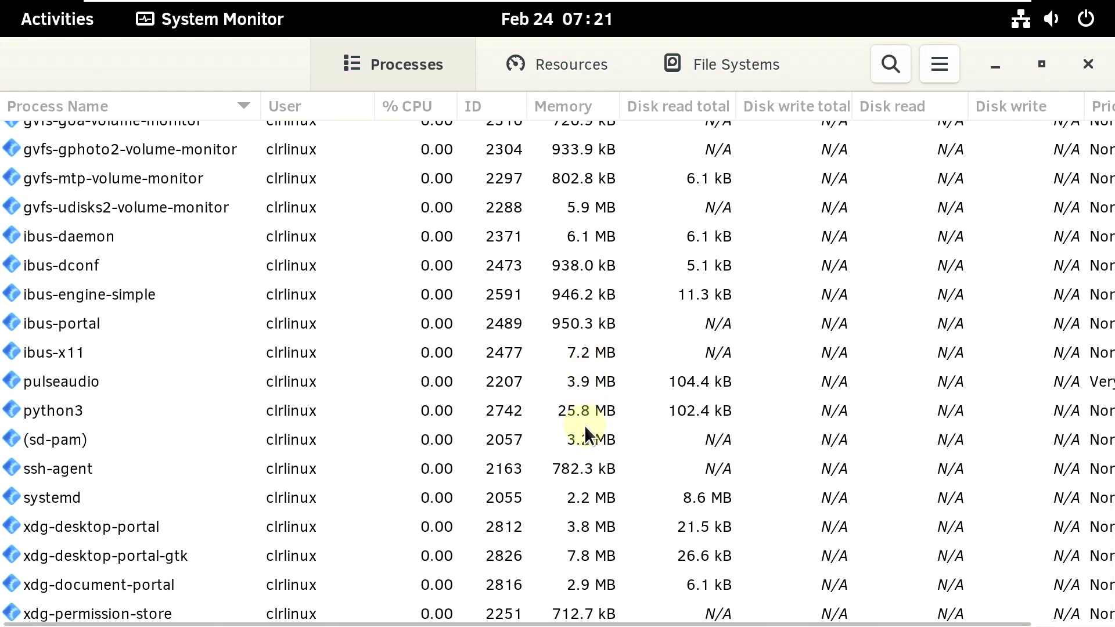
pyautogui.scroll(20, 586, 429)
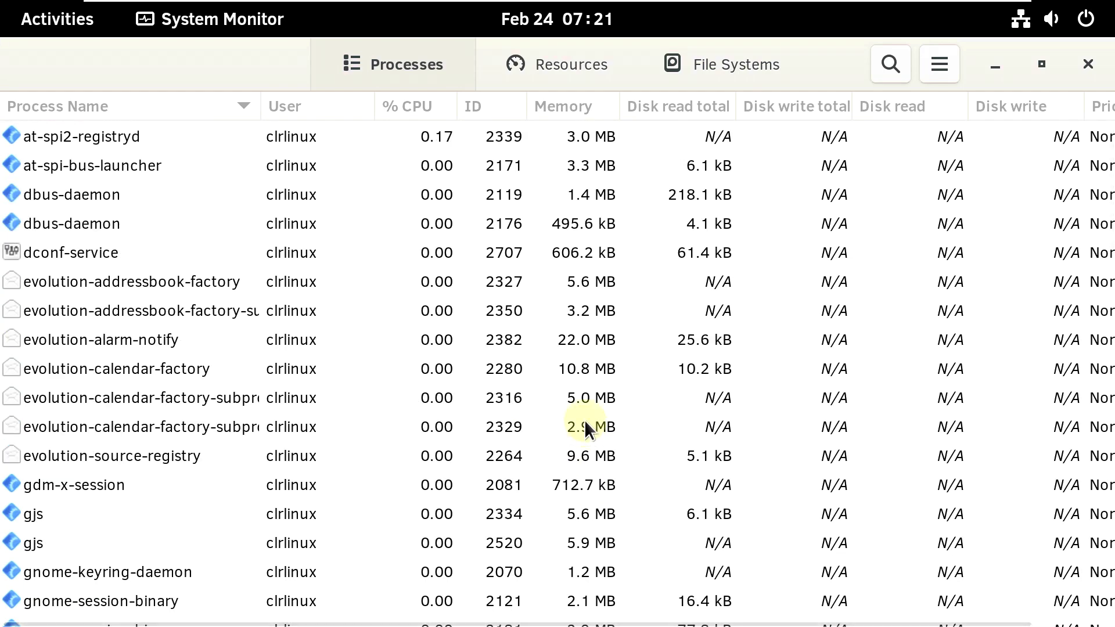
pyautogui.click(532, 50)
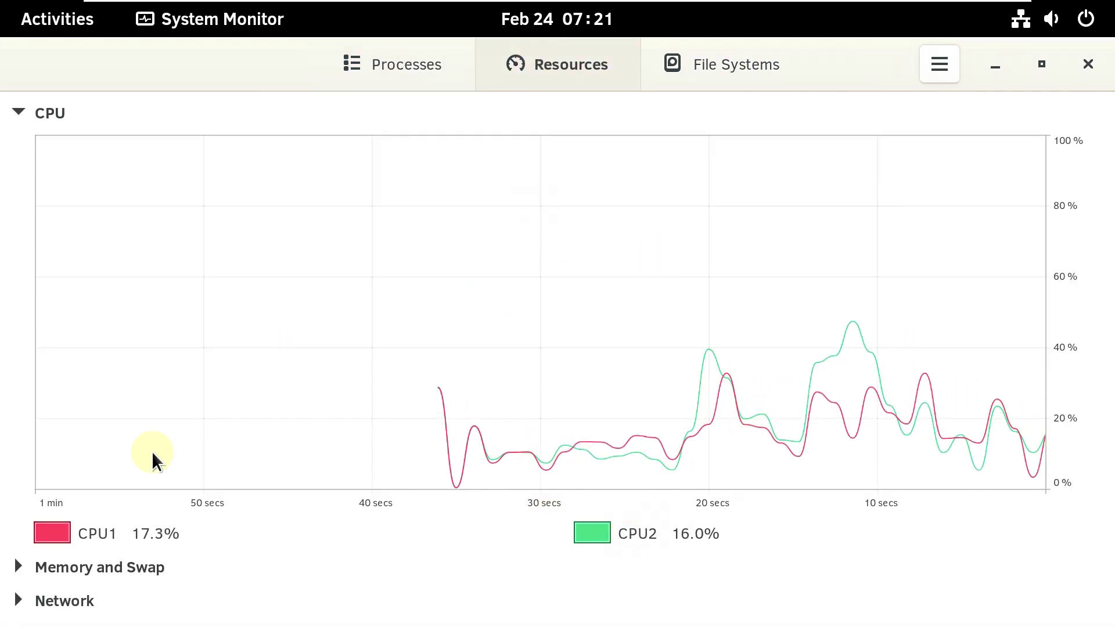
pyautogui.click(19, 568)
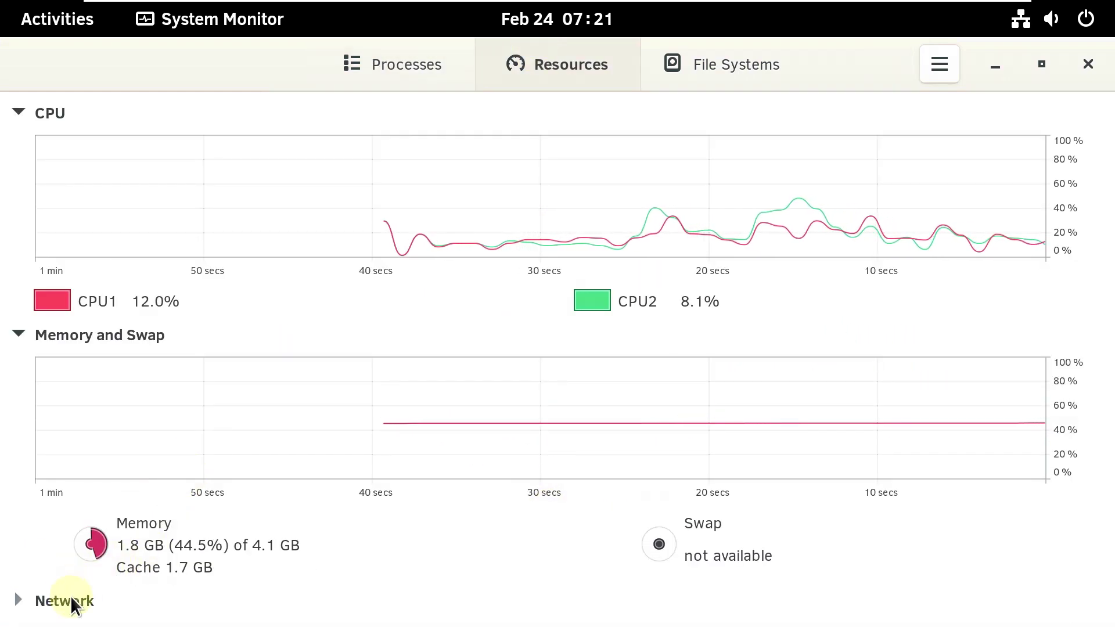
pyautogui.click(70, 598)
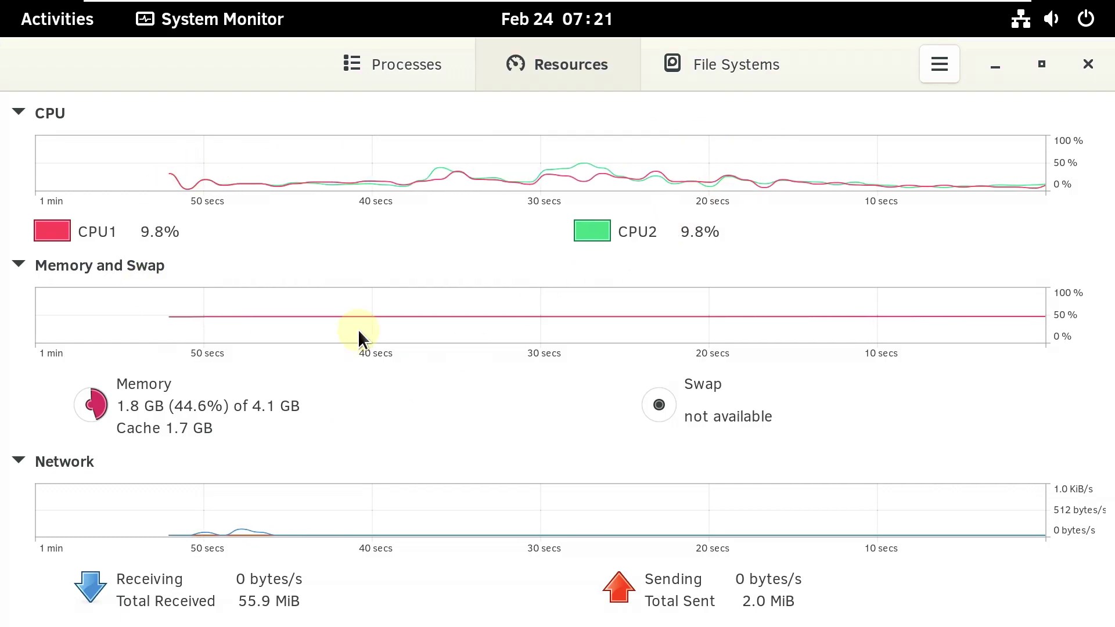
pyautogui.click(1087, 64)
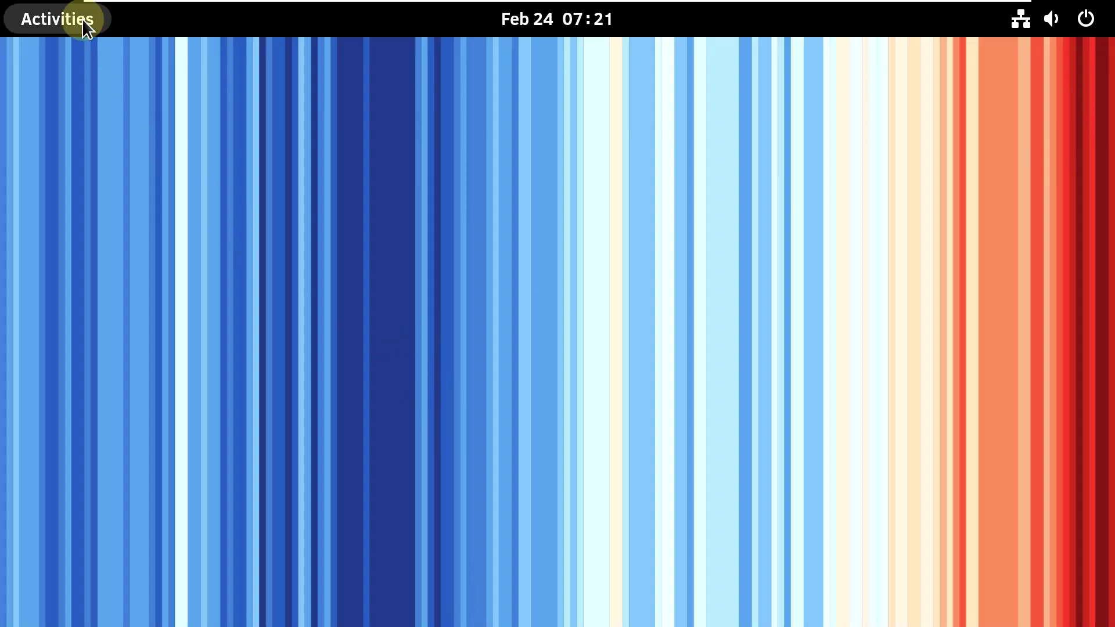
# - Open the Programming folder in the app grid (Joe's Own Editor, Emacs, IDLE) and close it again
pyautogui.click(82, 18)
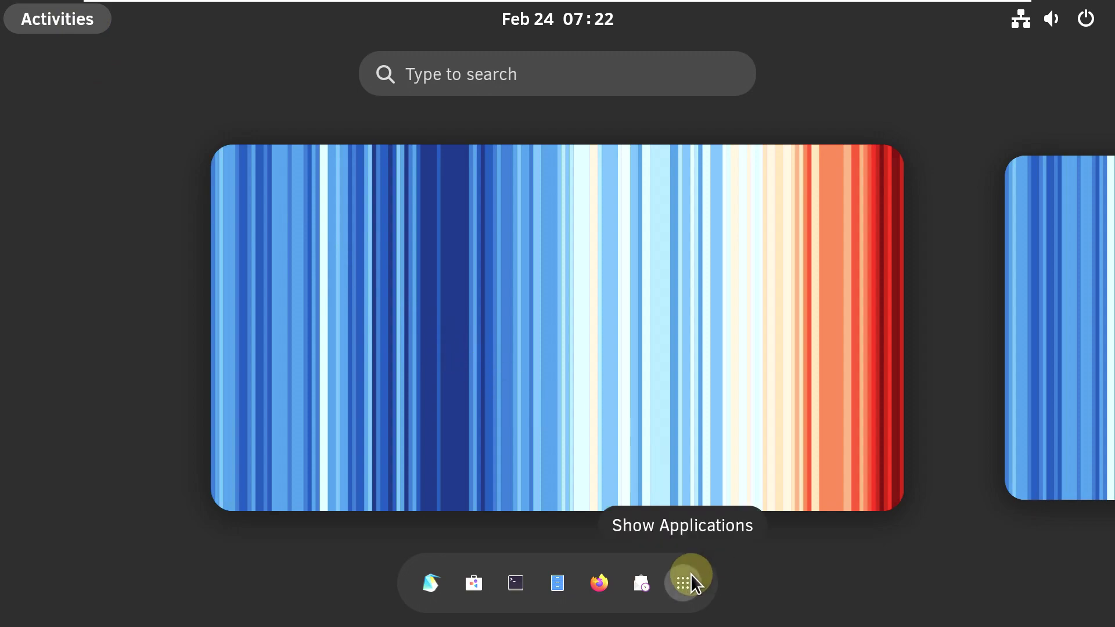
pyautogui.click(687, 577)
pyautogui.click(291, 461)
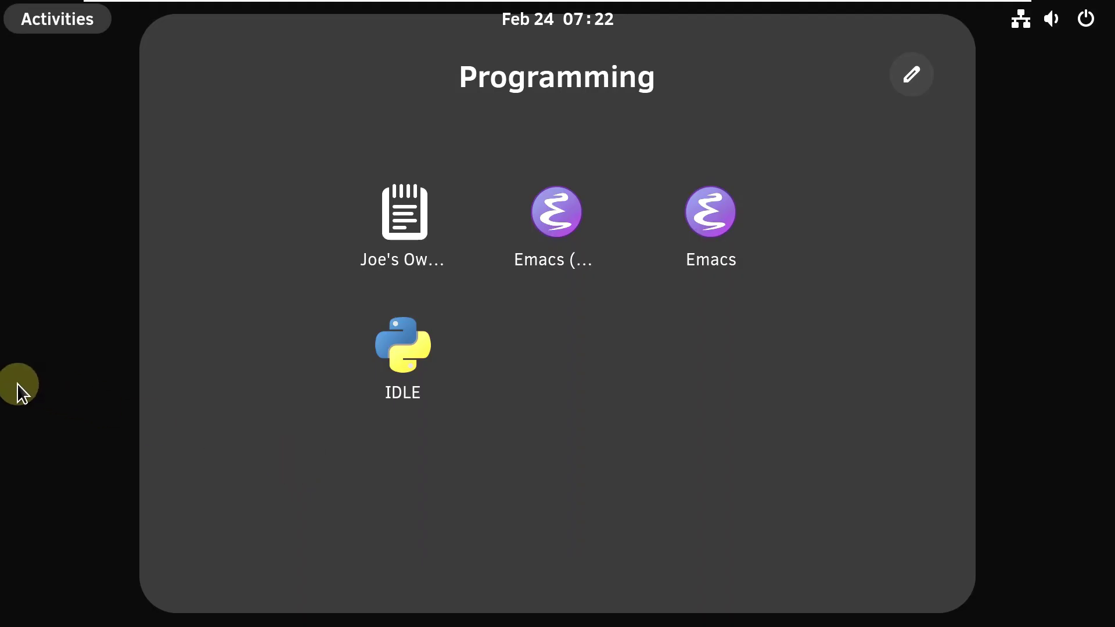
pyautogui.click(18, 387)
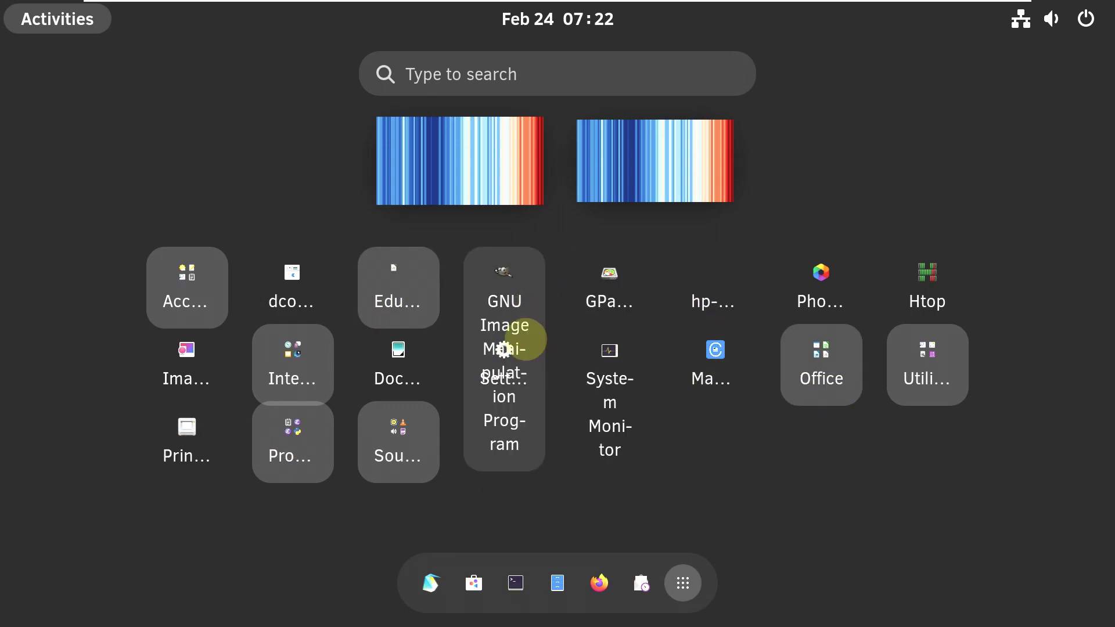
# - Launch Settings and read its About page: Clear Linux OS build 37980, 64-bit, GNOME 43.2
pyautogui.click(502, 396)
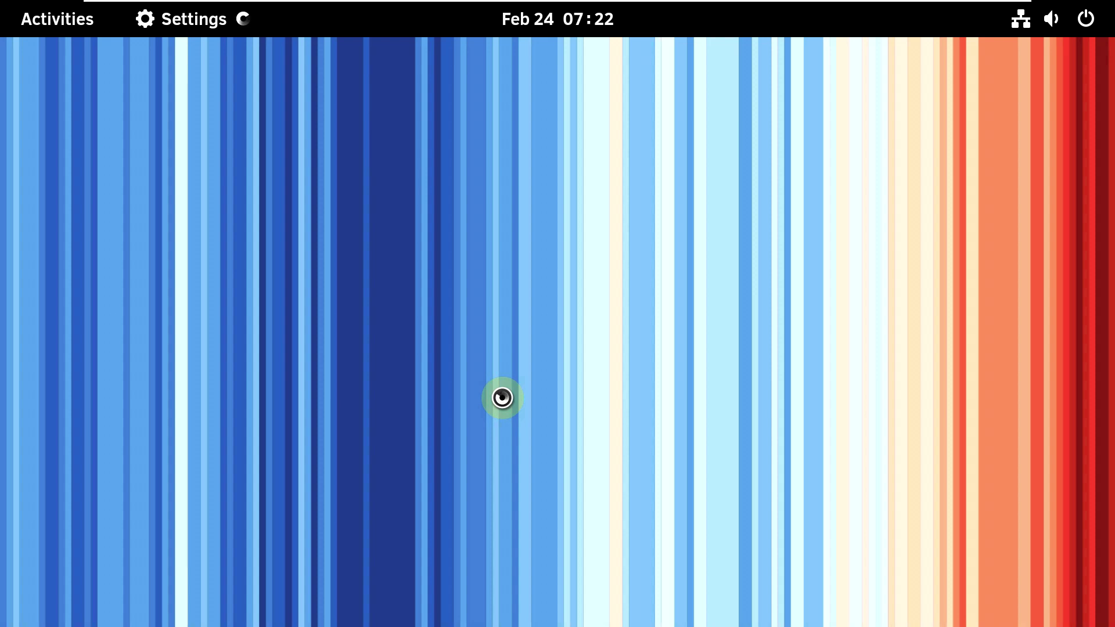
pyautogui.scroll(-10, 229, 562)
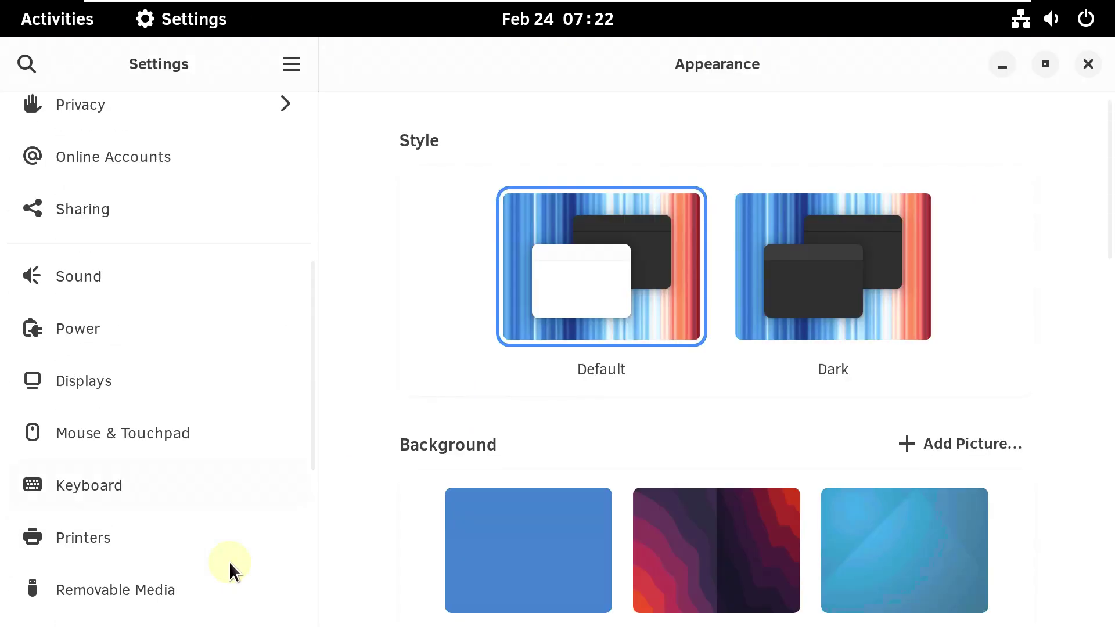
pyautogui.scroll(-3, 214, 587)
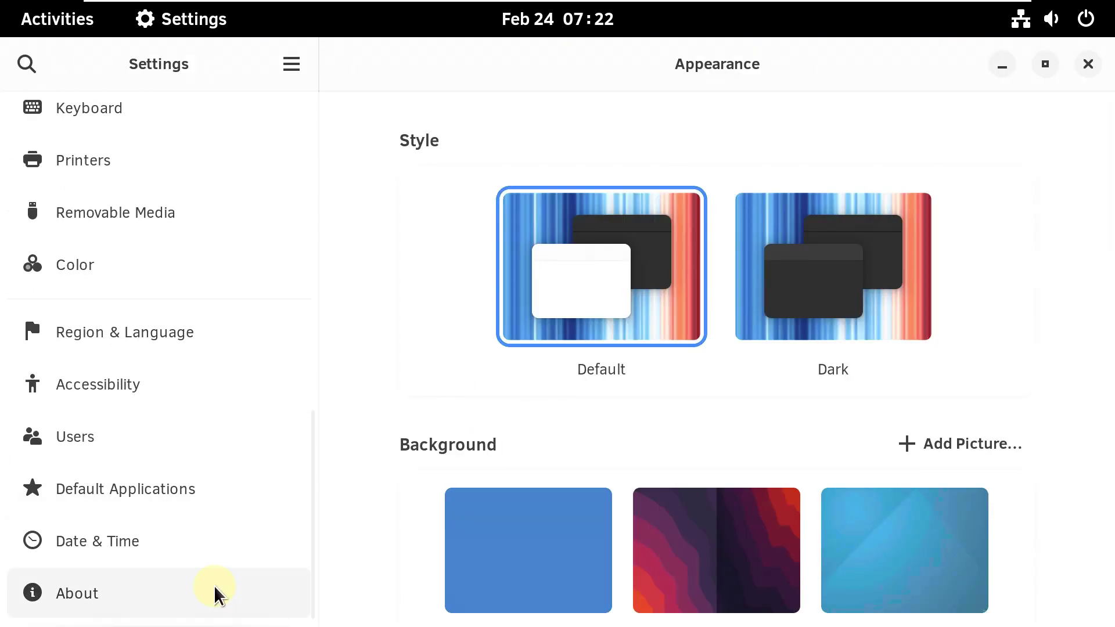
pyautogui.click(216, 594)
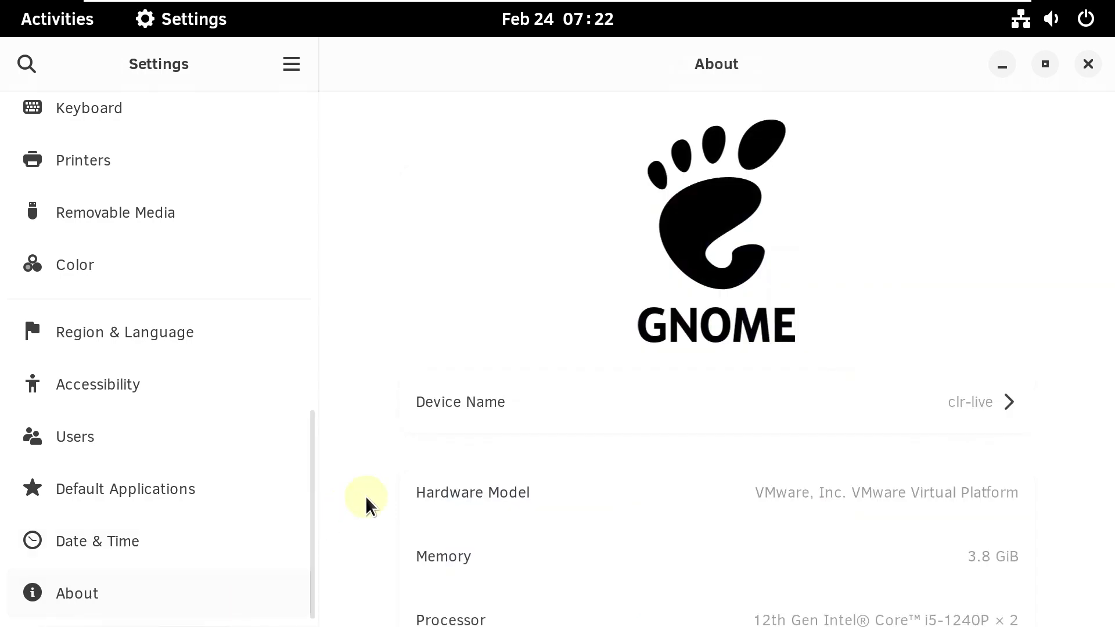
pyautogui.scroll(-10, 371, 502)
pyautogui.scroll(10, 373, 499)
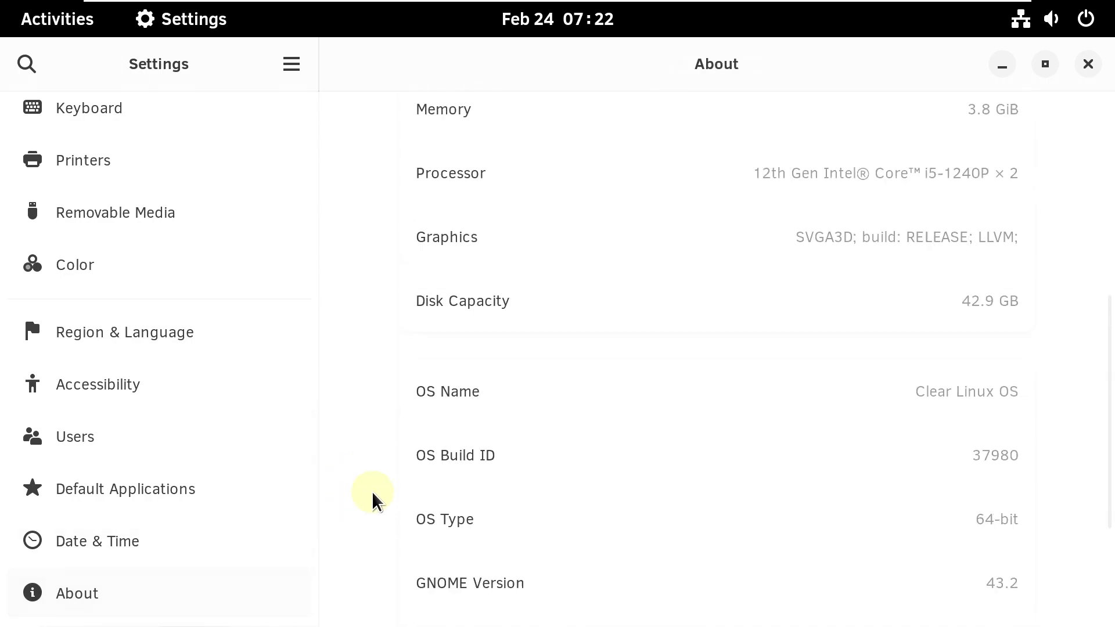
pyautogui.scroll(-3, 667, 299)
pyautogui.scroll(3, 667, 296)
pyautogui.scroll(-8, 668, 298)
# - Close Settings, open a new Firefox window from the dock's right-click menu, then show the application grid
pyautogui.click(1075, 70)
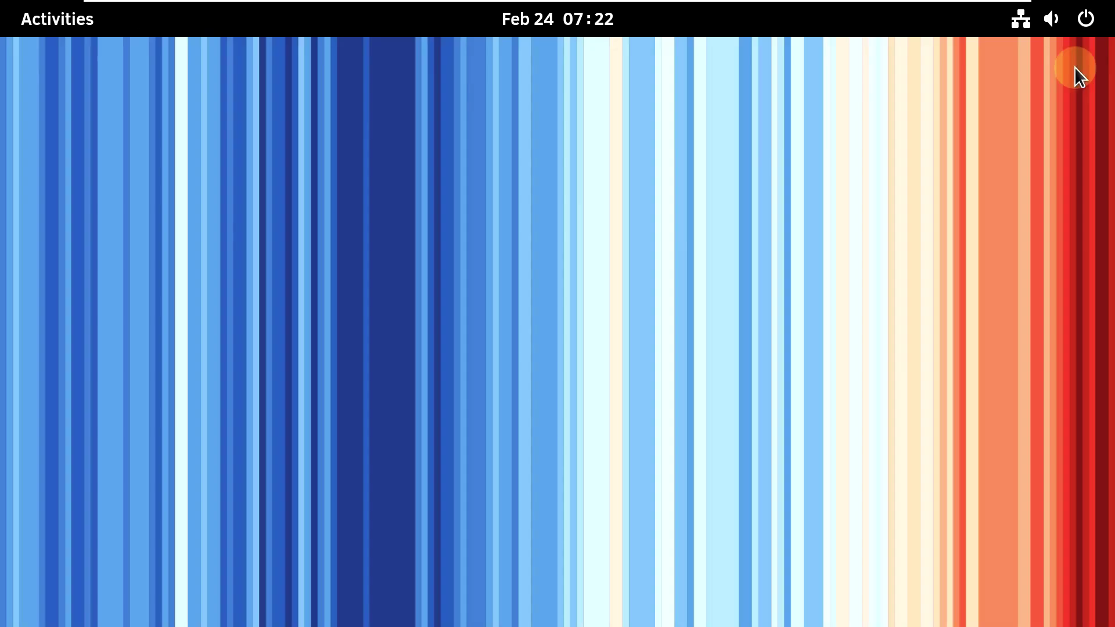
pyautogui.click(82, 28)
pyautogui.rightClick(605, 567)
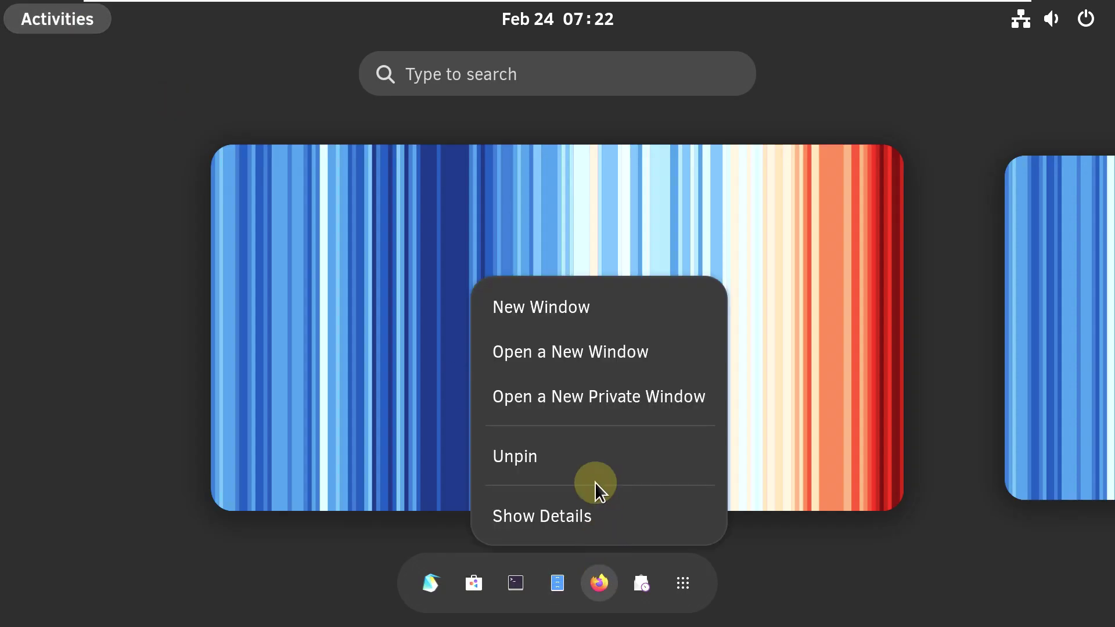
pyautogui.click(587, 322)
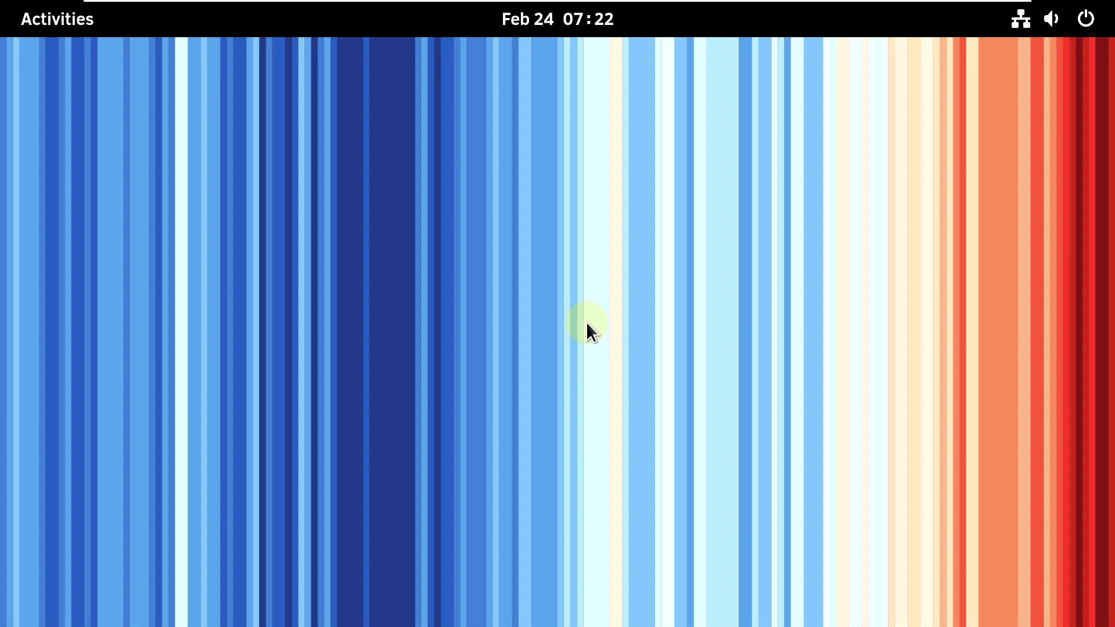
pyautogui.click(61, 33)
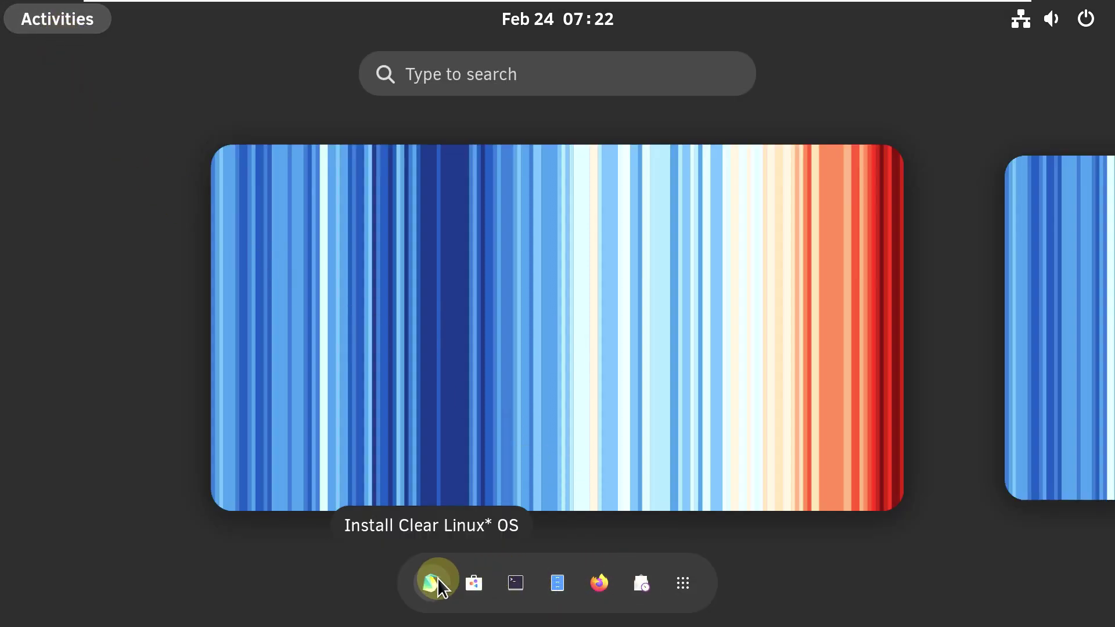
pyautogui.click(680, 586)
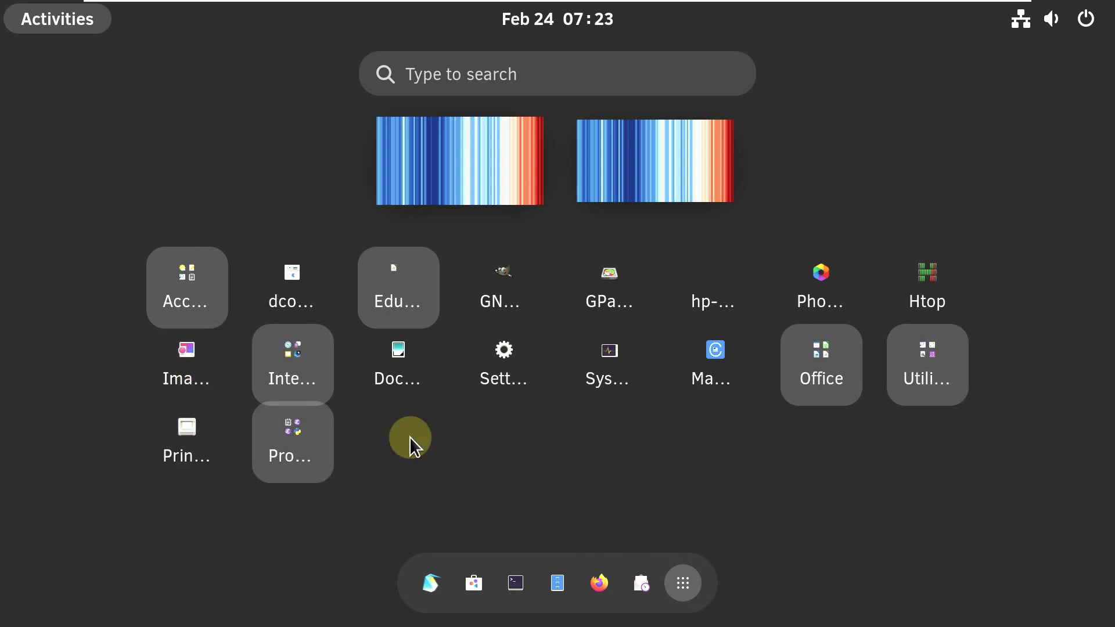
pyautogui.click(409, 437)
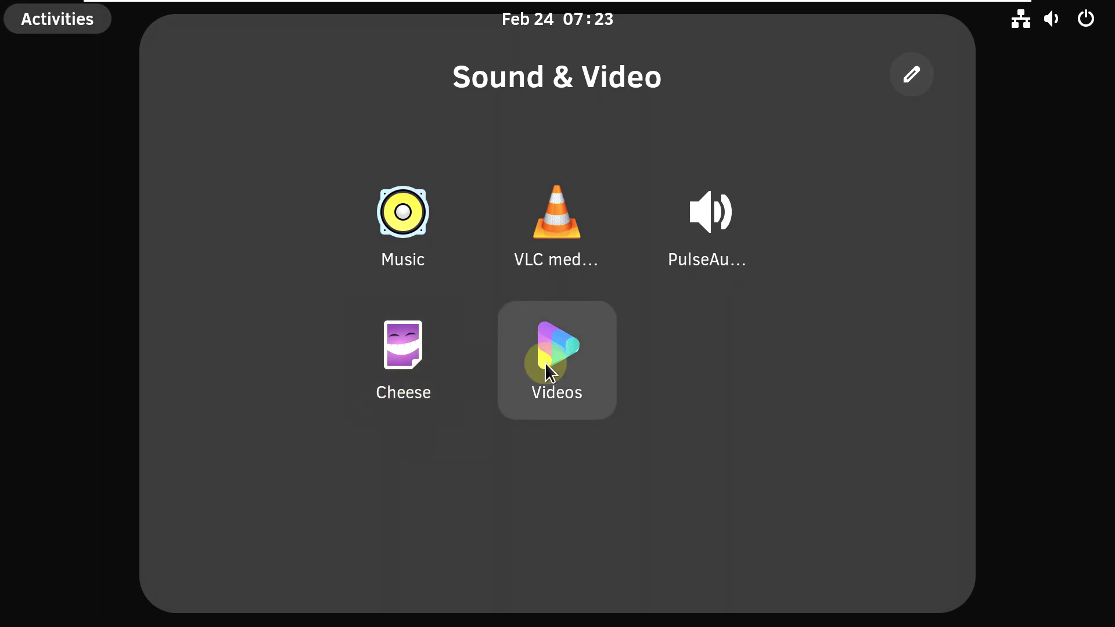
pyautogui.click(441, 229)
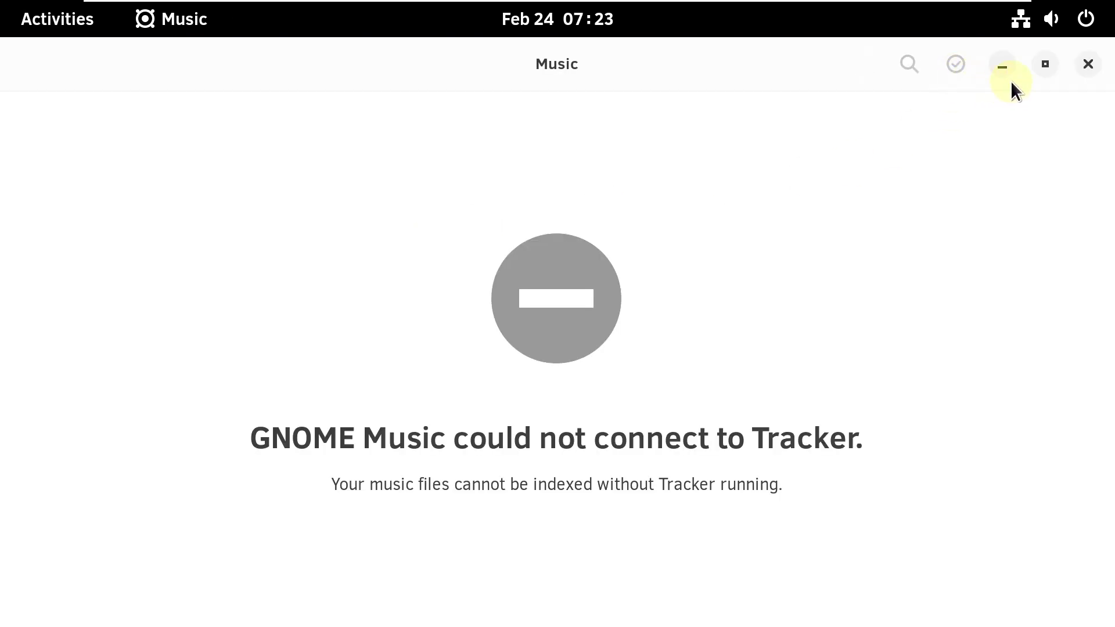
pyautogui.click(1086, 65)
pyautogui.press('super')
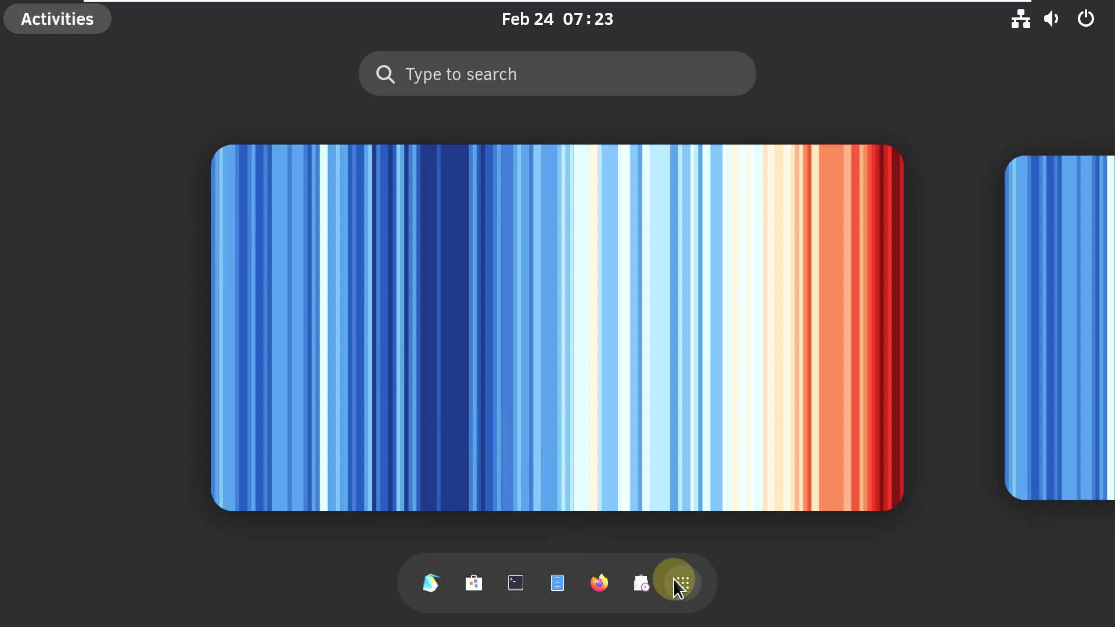
pyautogui.click(679, 581)
pyautogui.click(821, 281)
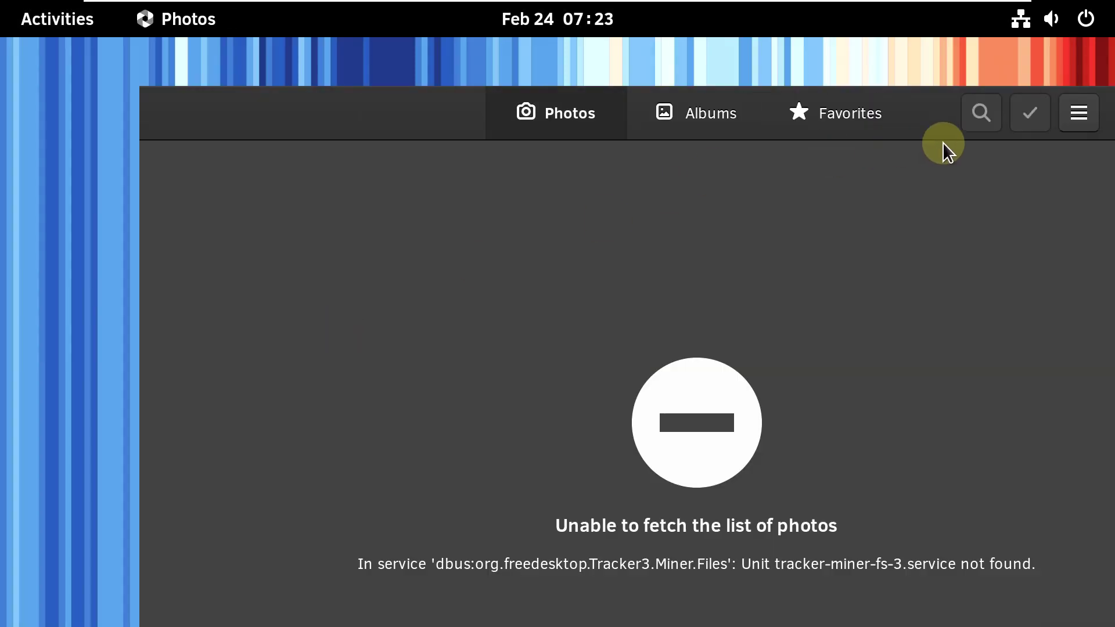
pyautogui.click(1074, 119)
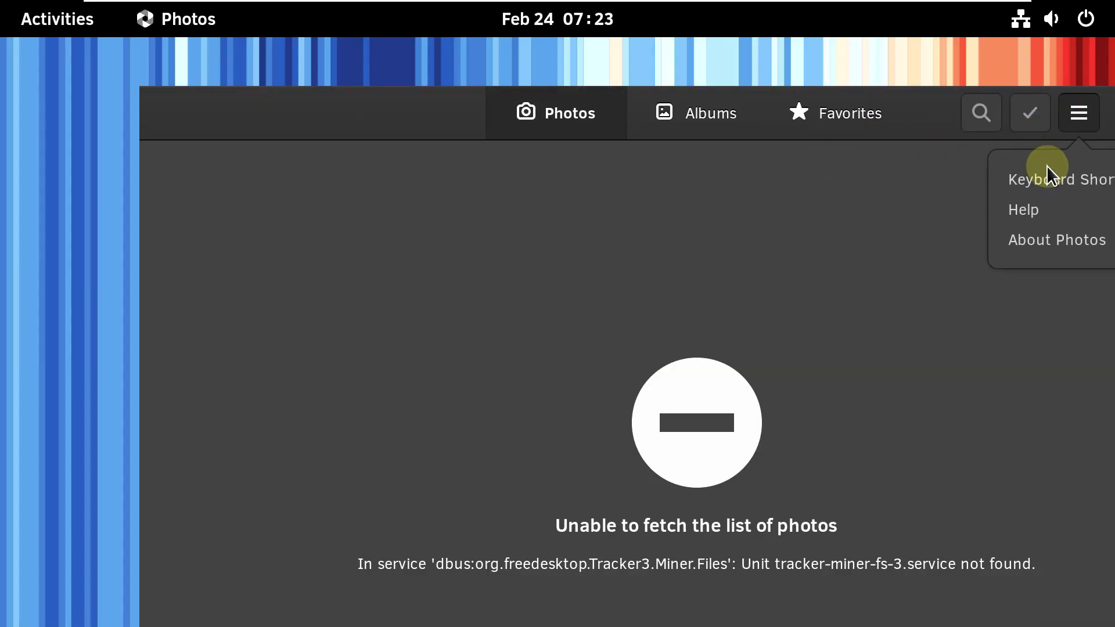
pyautogui.click(1018, 244)
pyautogui.click(913, 192)
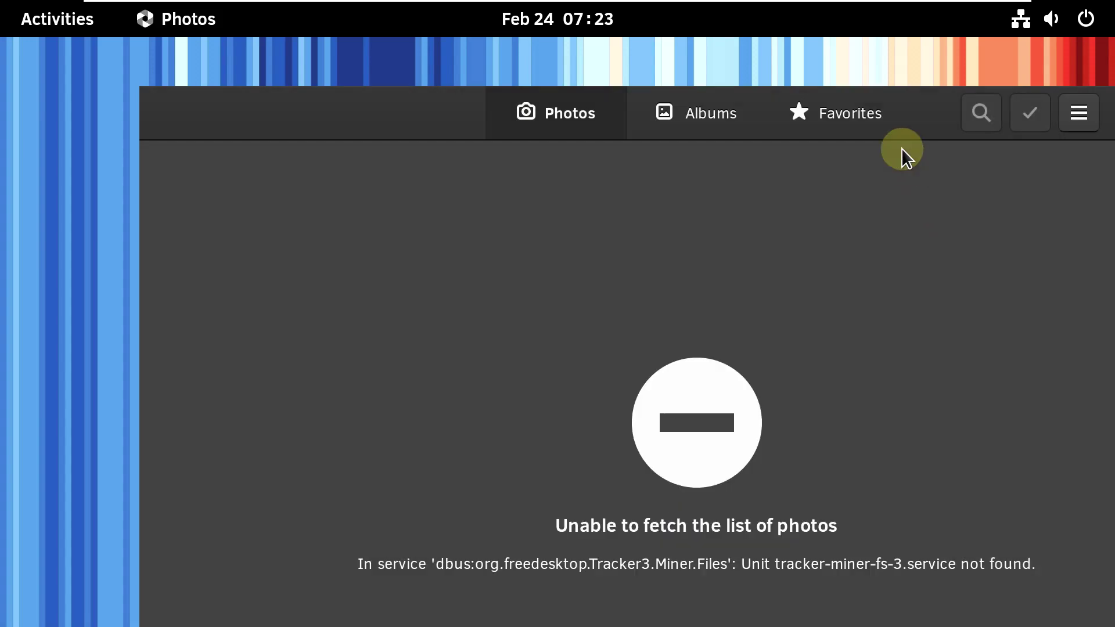
pyautogui.rightClick(855, 122)
pyautogui.click(877, 533)
pyautogui.click(59, 19)
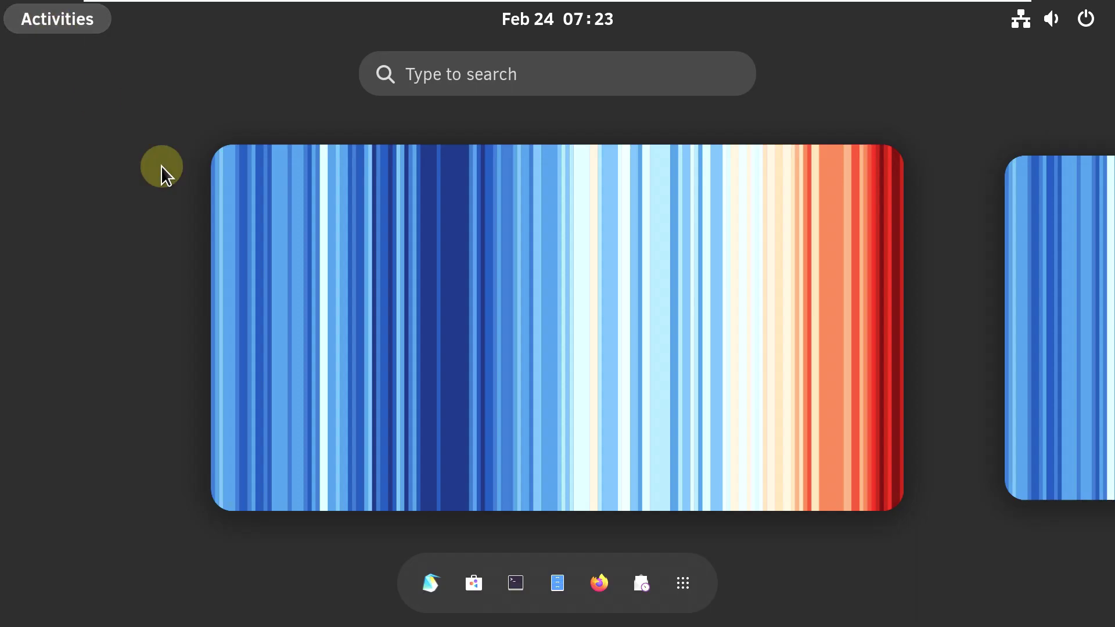
pyautogui.click(676, 582)
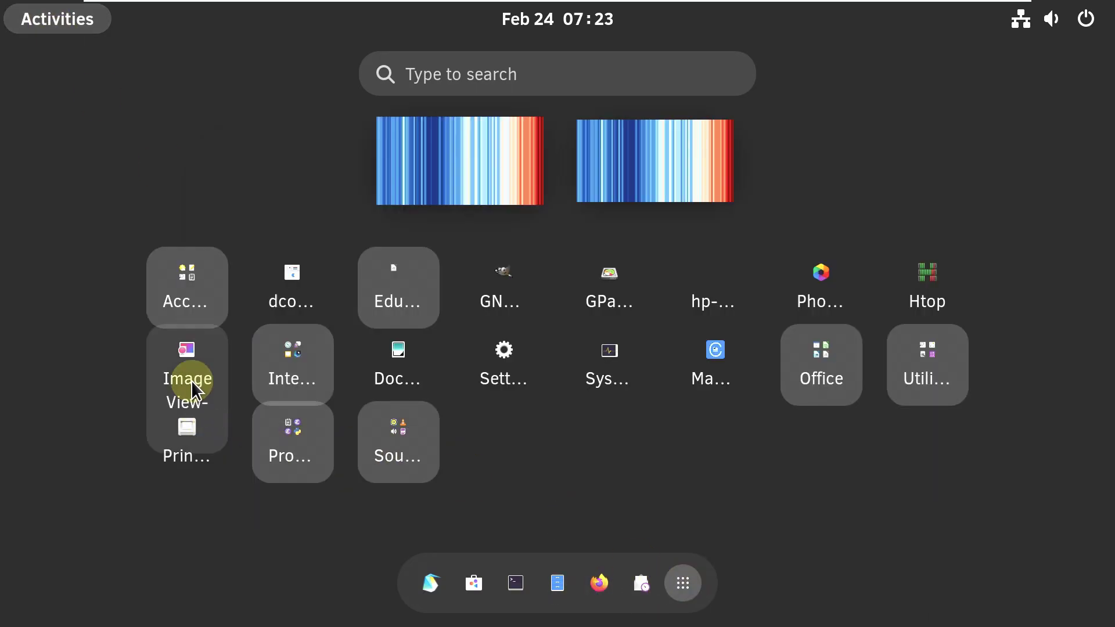
pyautogui.click(284, 379)
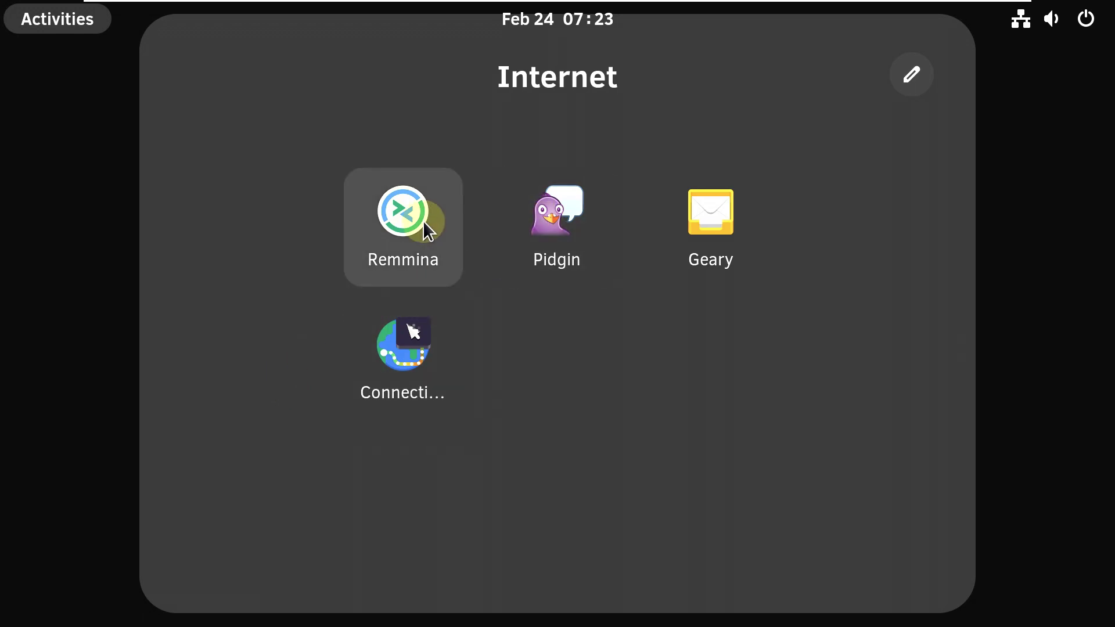
pyautogui.click(687, 227)
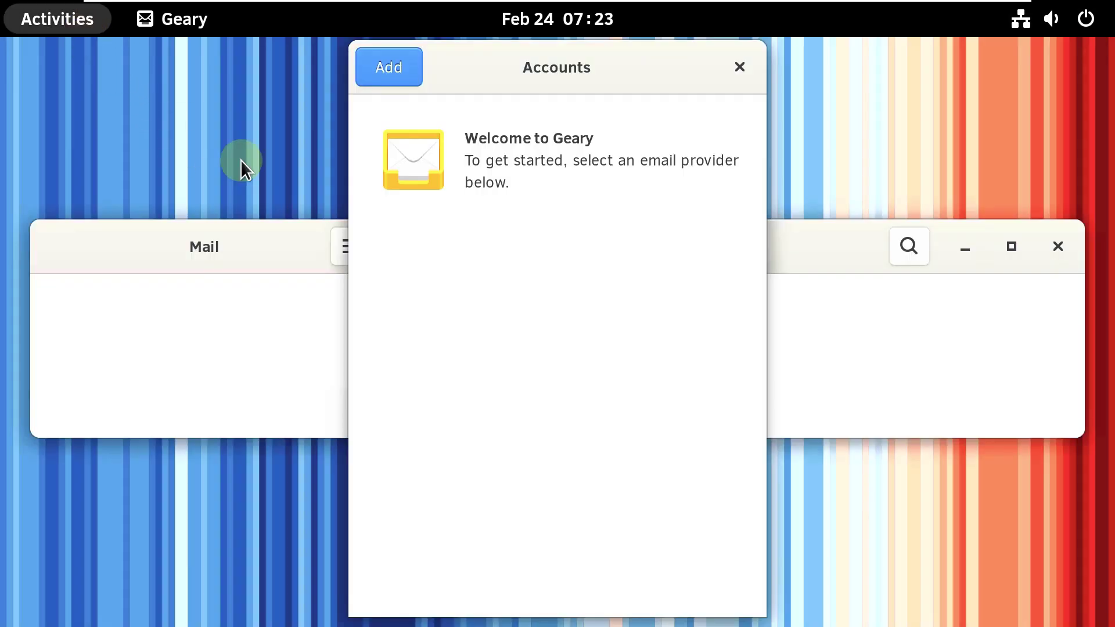
pyautogui.click(739, 67)
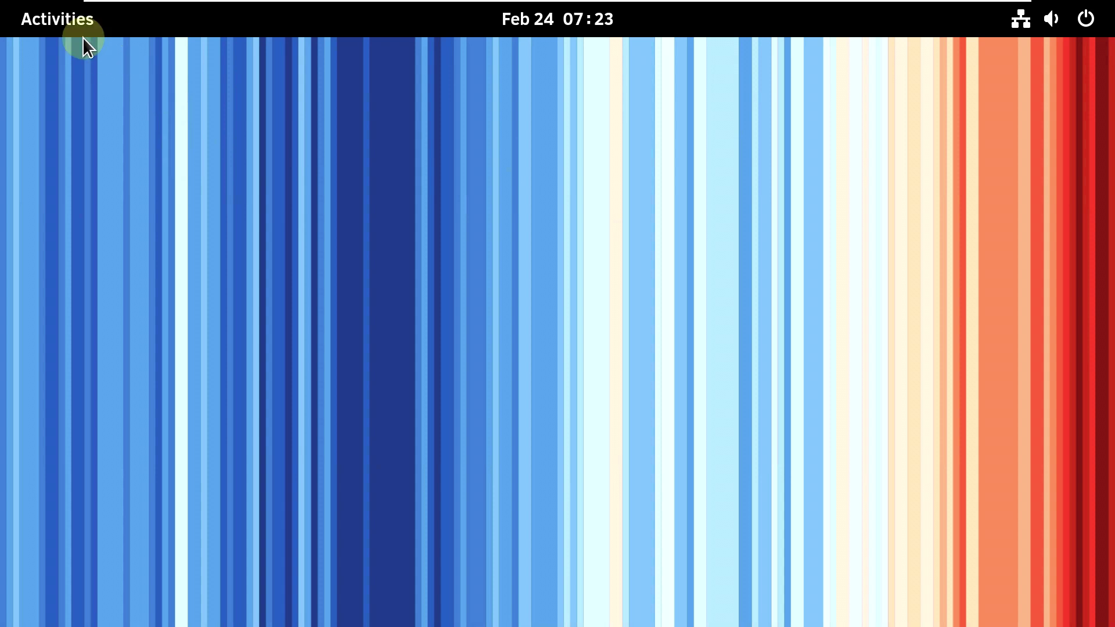
pyautogui.click(64, 19)
pyautogui.click(680, 578)
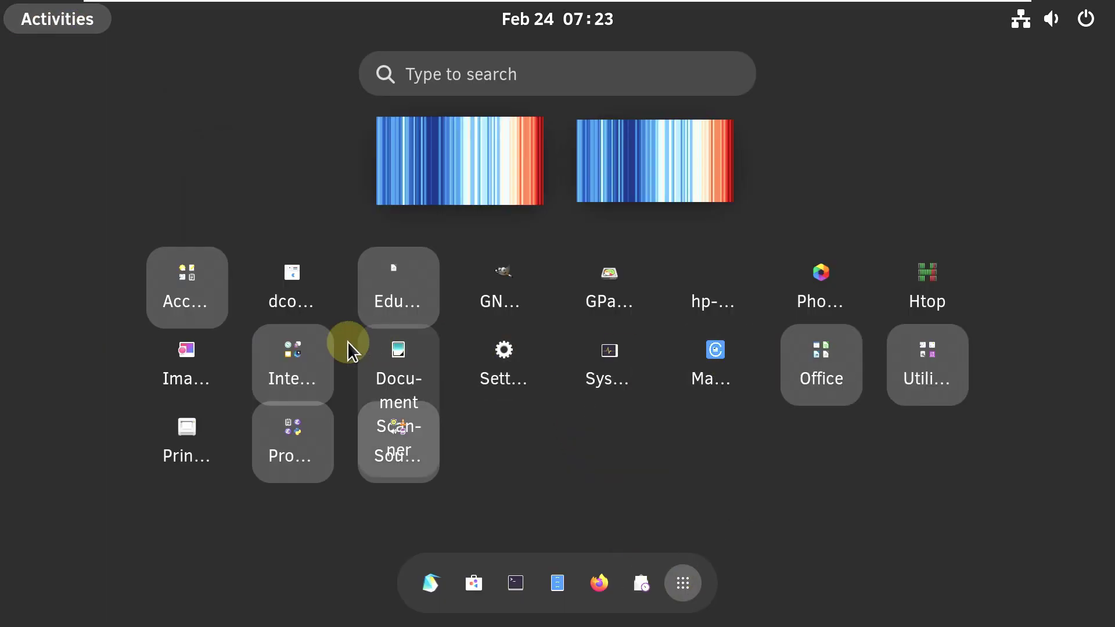
pyautogui.click(302, 363)
pyautogui.click(458, 366)
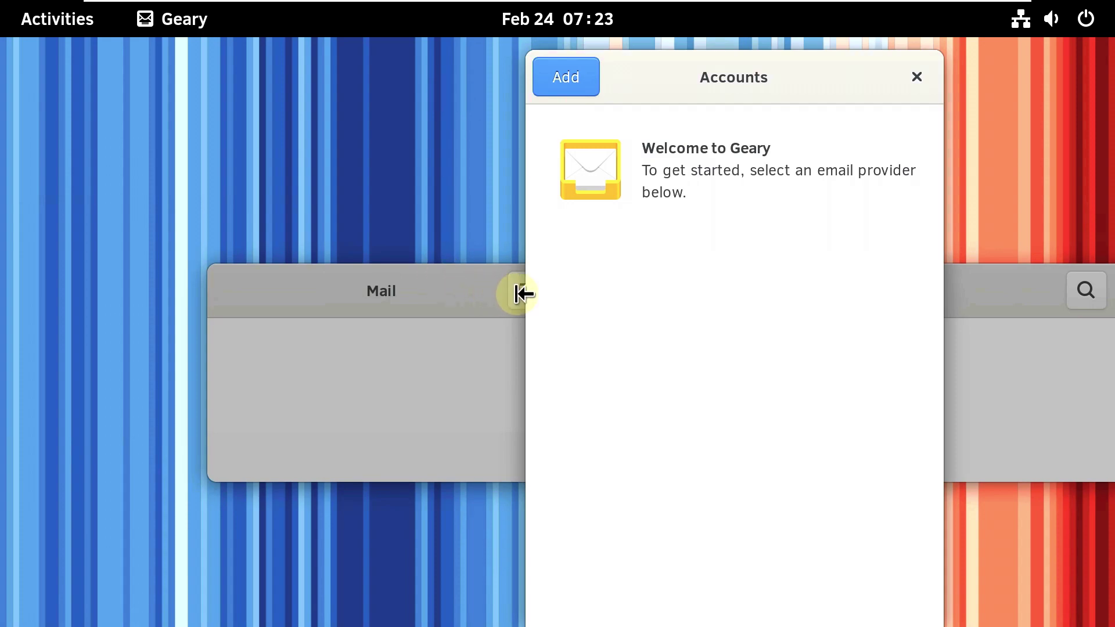
pyautogui.click(577, 91)
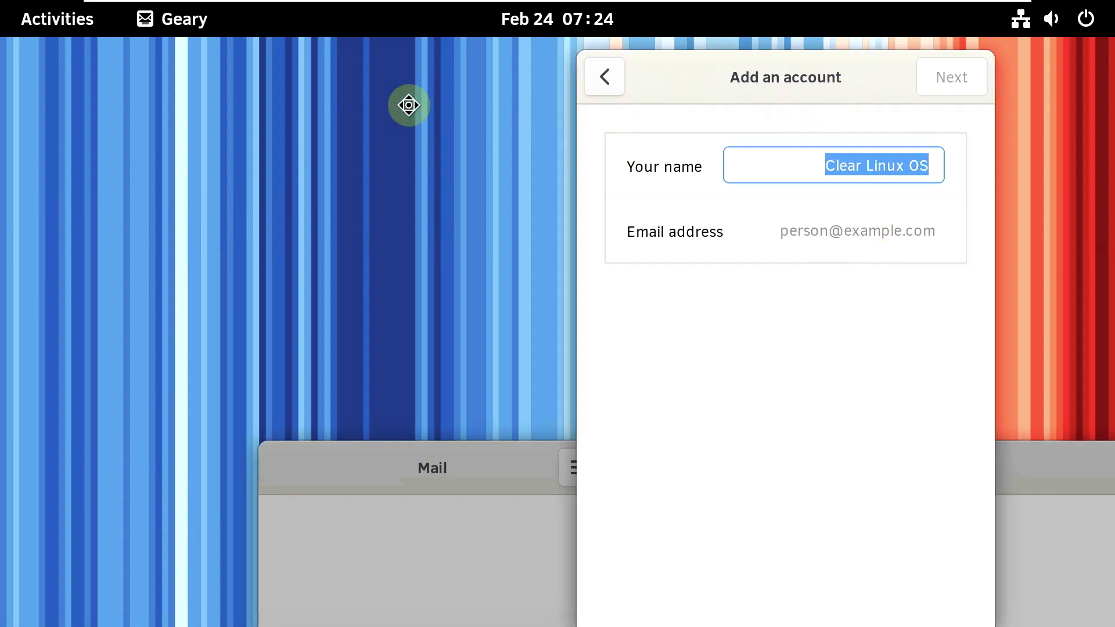
pyautogui.moveTo(413, 105); pyautogui.dragTo(413, 109)
pyautogui.click(604, 232)
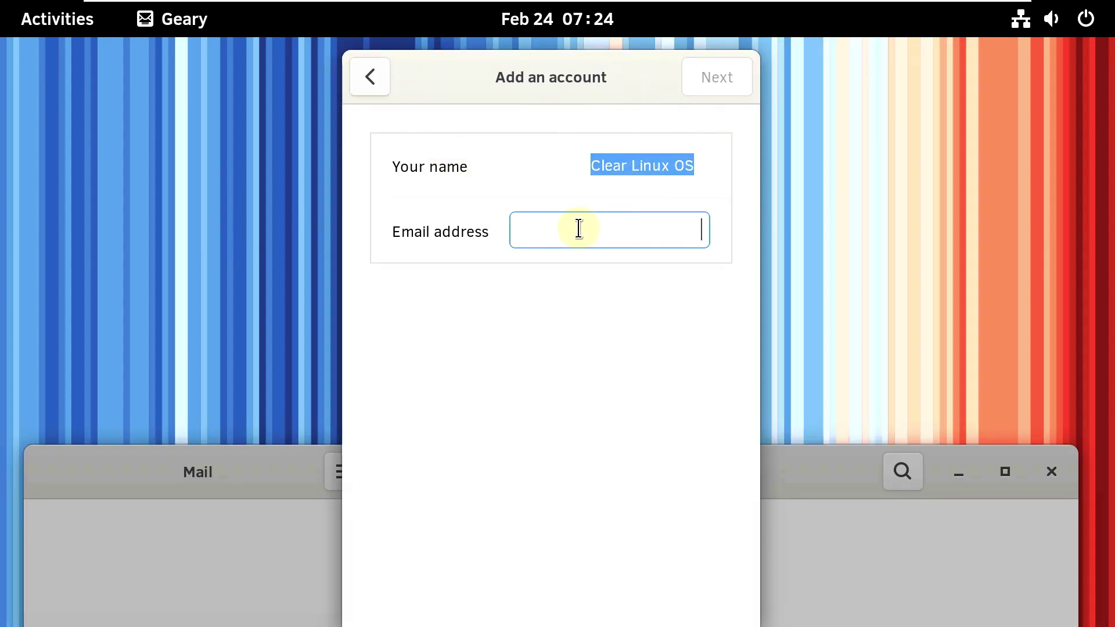
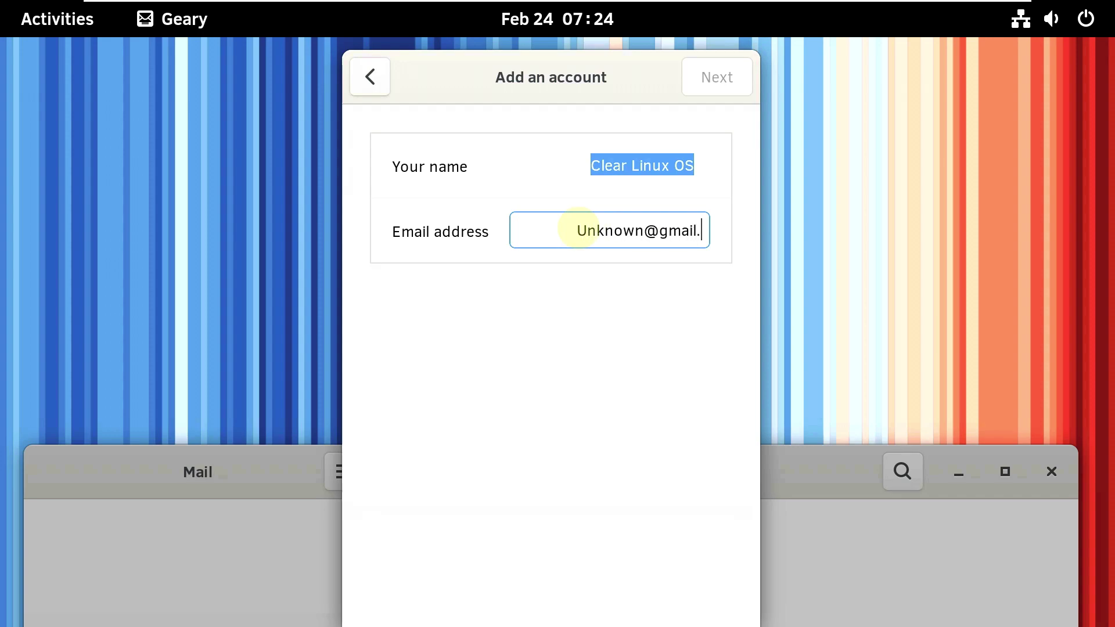
pyautogui.click(734, 81)
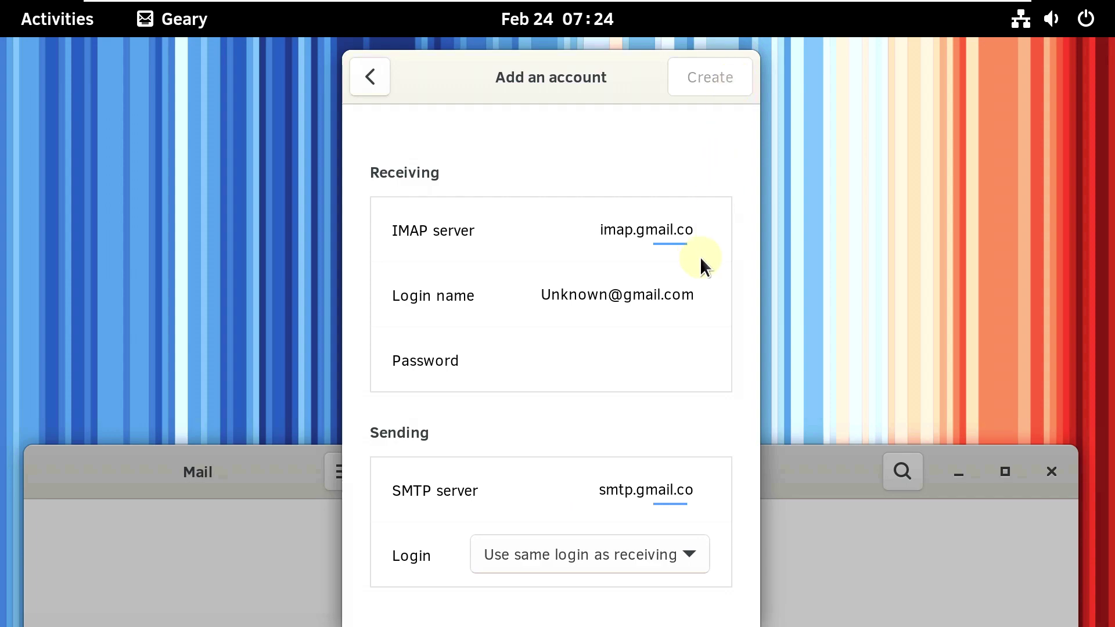
pyautogui.moveTo(489, 75); pyautogui.dragTo(555, 77)
pyautogui.click(437, 76)
pyautogui.click(442, 89)
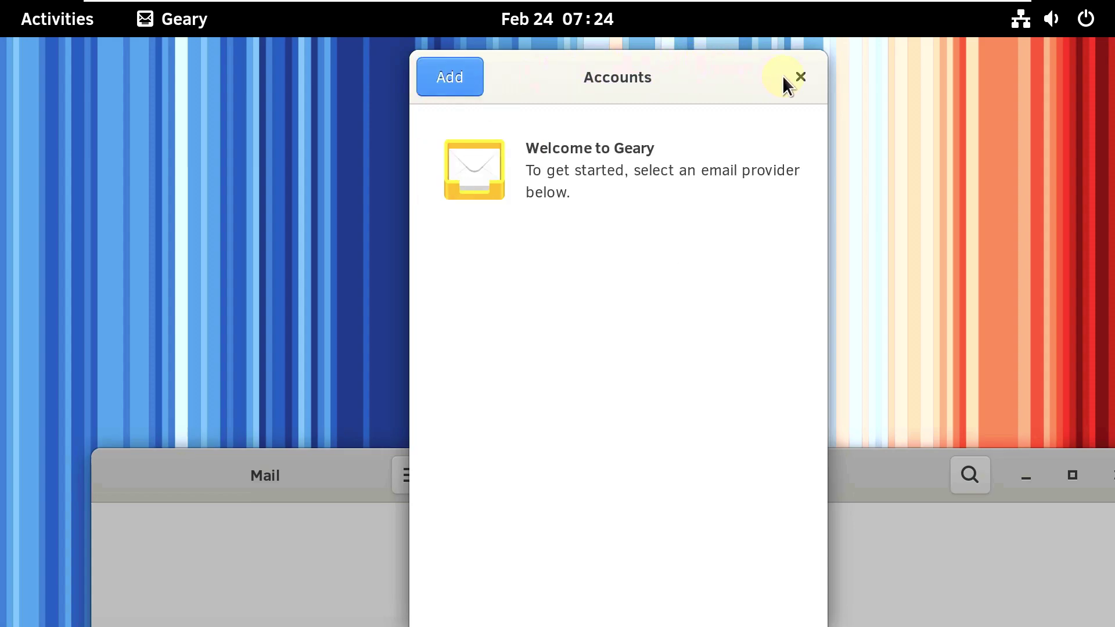
pyautogui.click(800, 77)
pyautogui.click(46, 19)
# - Launch Remmina from the Internet folder, confirm version 1.4.29 in its About dialog, then close it
pyautogui.click(680, 581)
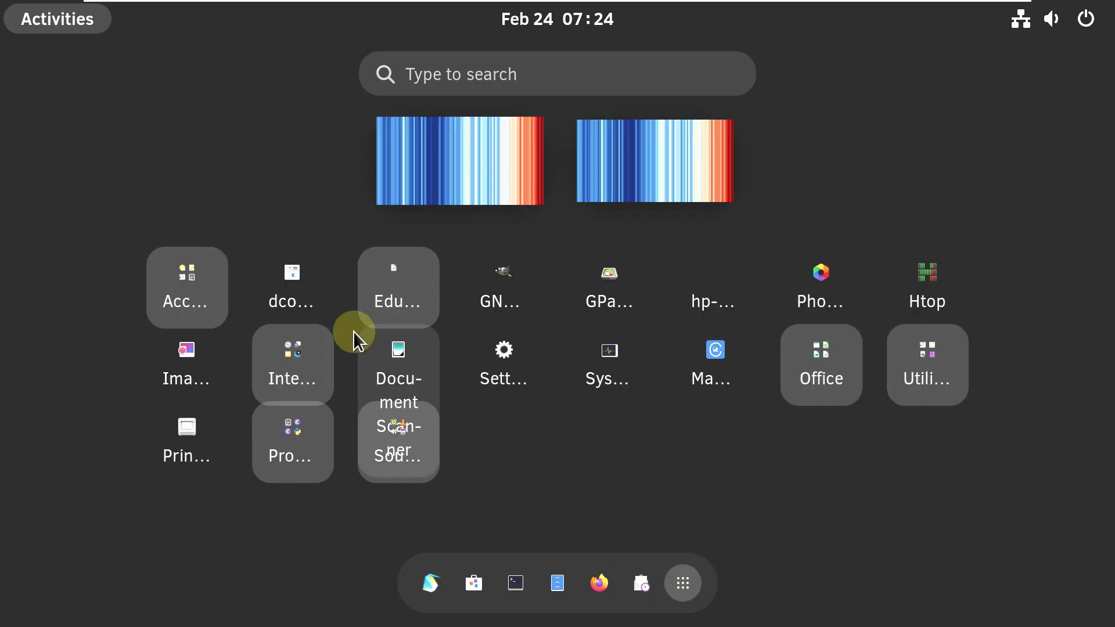
pyautogui.click(291, 371)
pyautogui.click(442, 244)
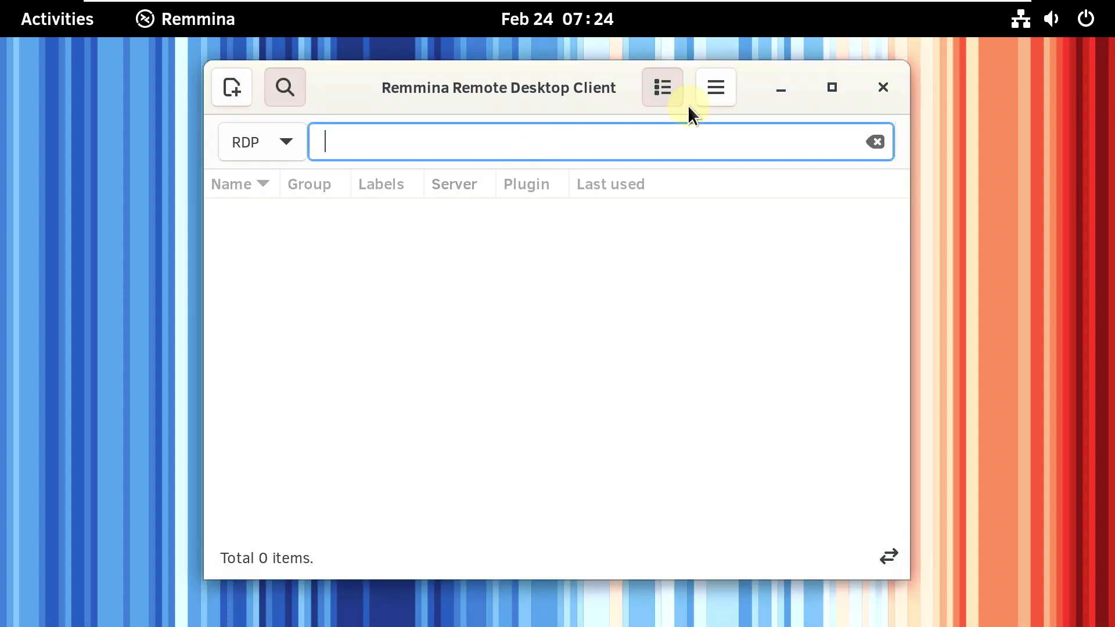
pyautogui.click(716, 87)
pyautogui.click(724, 477)
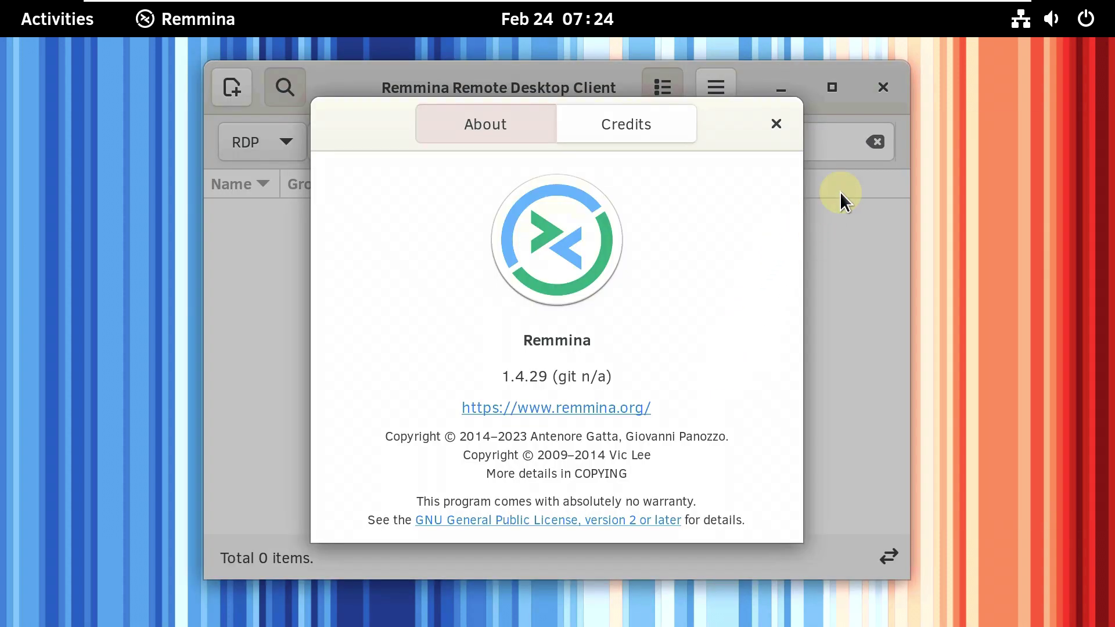
pyautogui.click(776, 124)
pyautogui.click(884, 88)
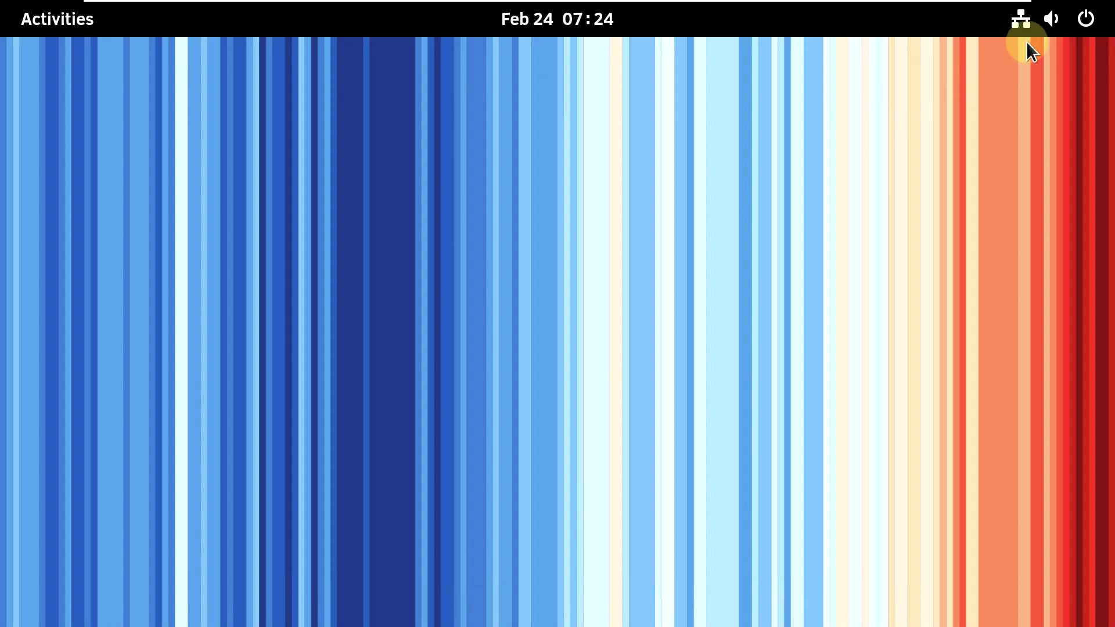
# - Launch GNOME Extensions from the Accessories folder in the app grid
pyautogui.click(51, 32)
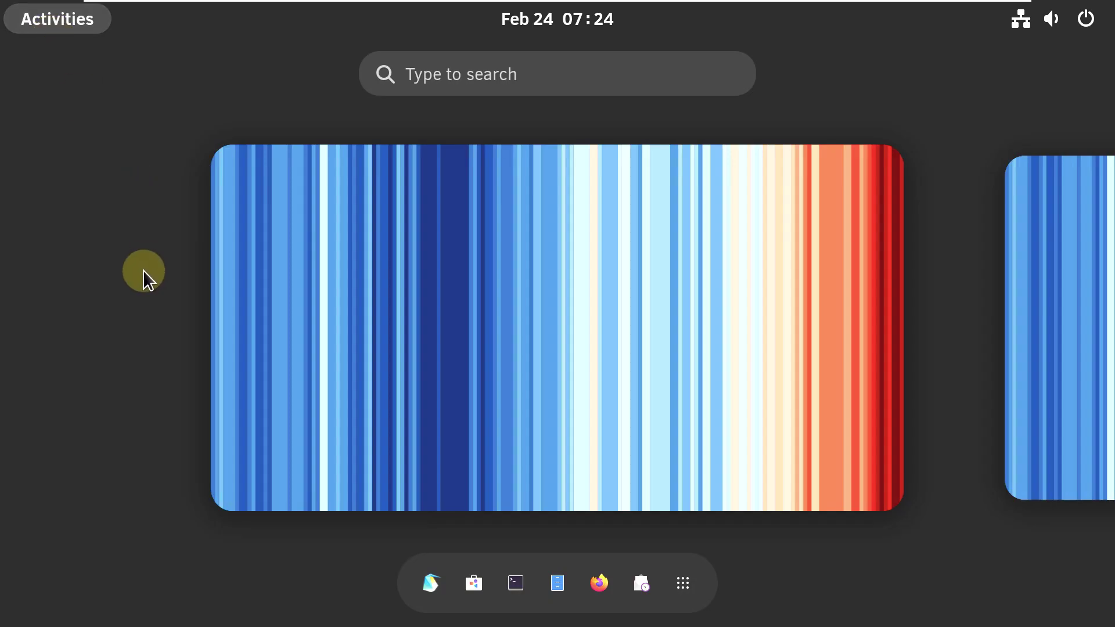
pyautogui.click(673, 578)
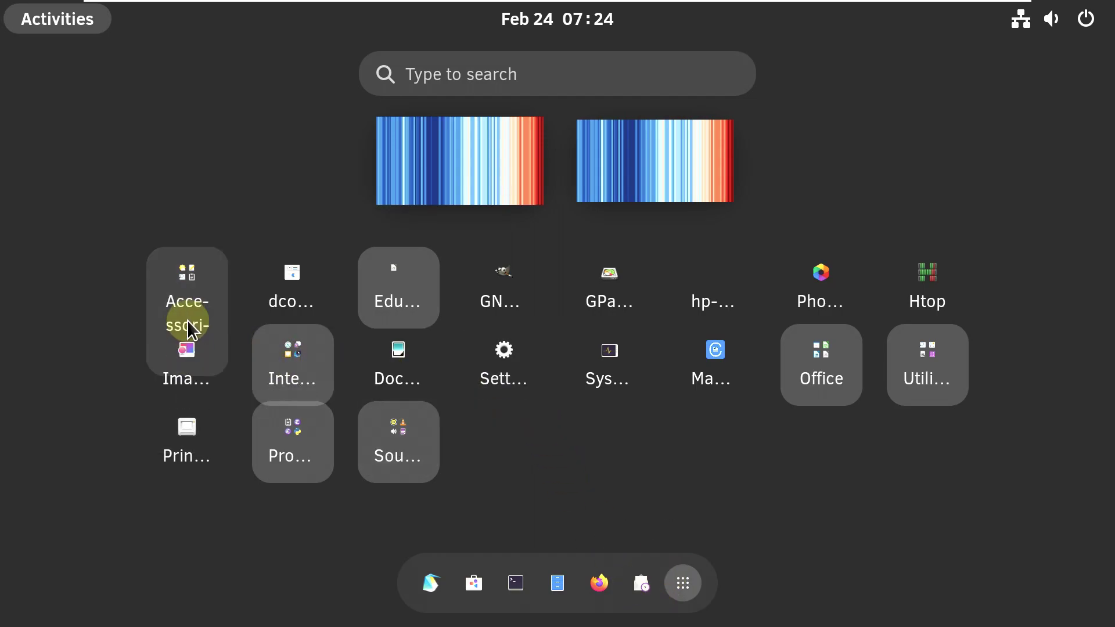
pyautogui.click(187, 319)
pyautogui.scroll(-1, 761, 424)
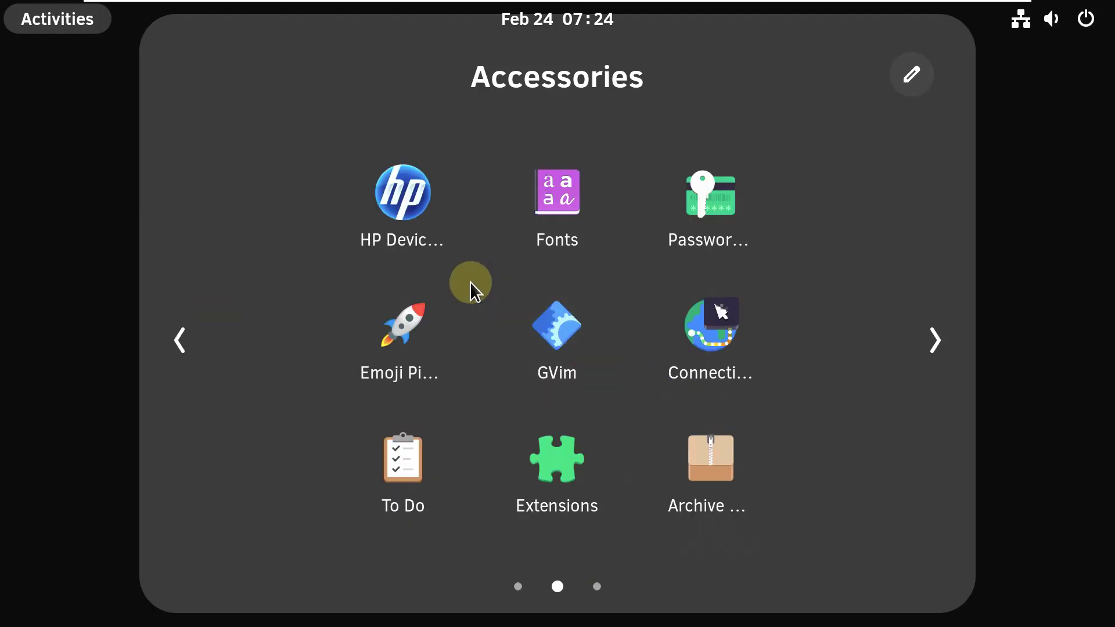
pyautogui.click(556, 490)
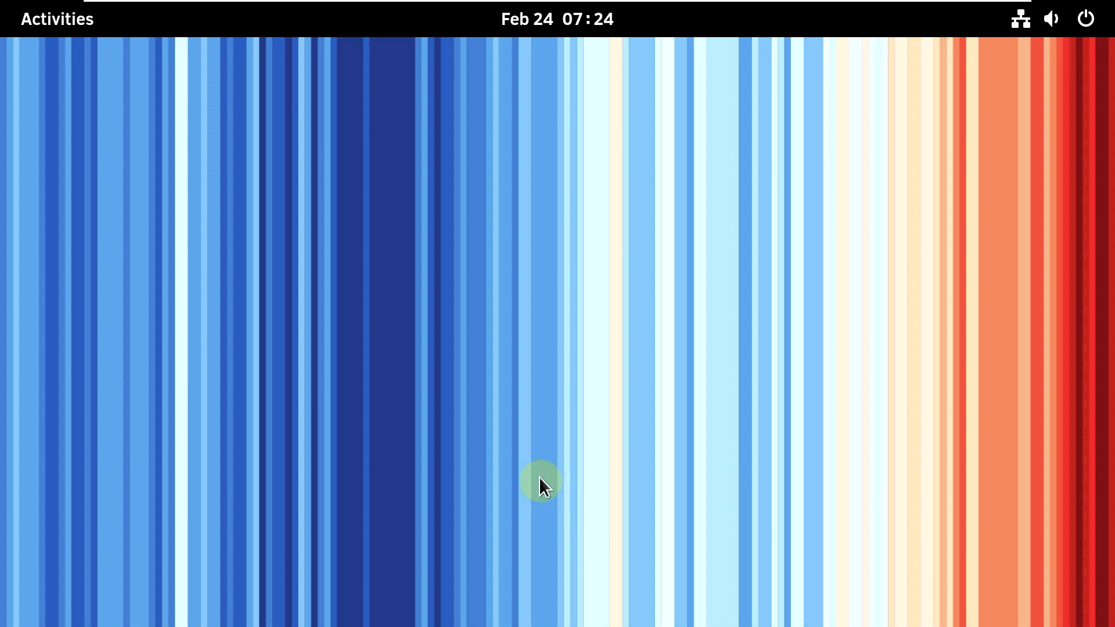
# - Scroll through the installed shell extensions, including User Themes, then quit Extensions
pyautogui.click(87, 35)
pyautogui.click(573, 350)
pyautogui.scroll(-15, 558, 331)
pyautogui.hotkey('ctrl', 'q')
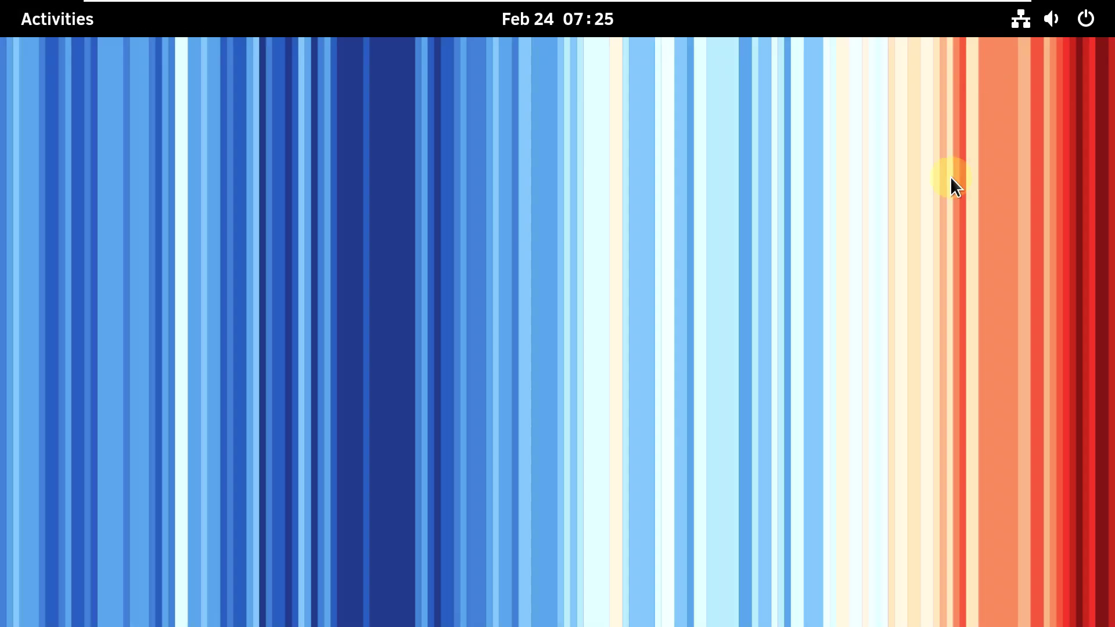
# - Reopen Extensions, check its About version 43.2, scroll the list, and close the window
pyautogui.click(57, 19)
pyautogui.click(705, 277)
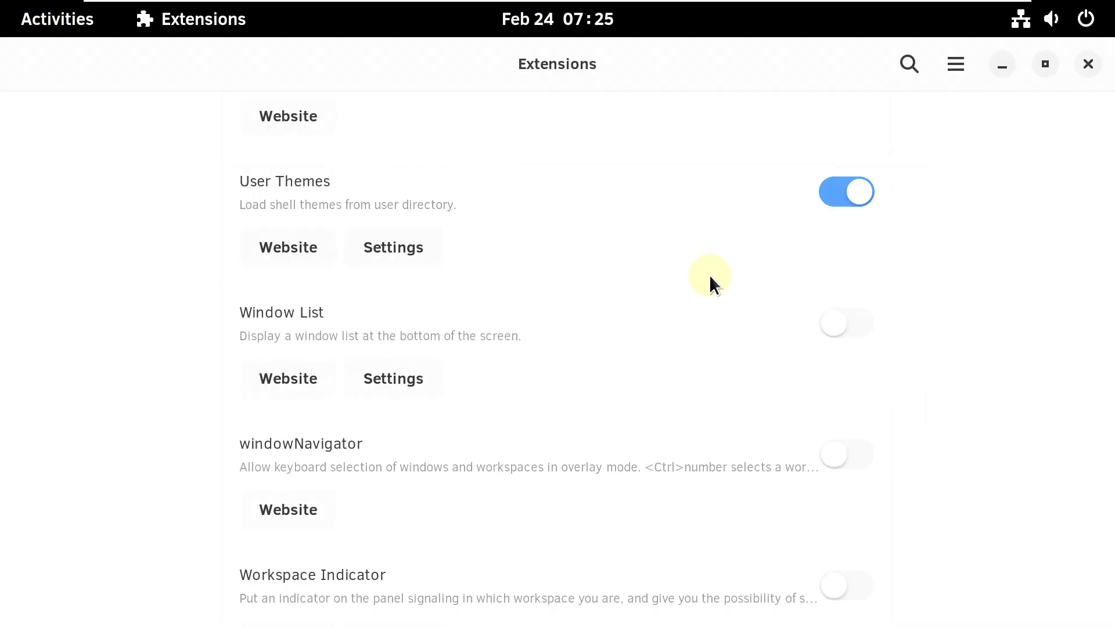
pyautogui.click(911, 162)
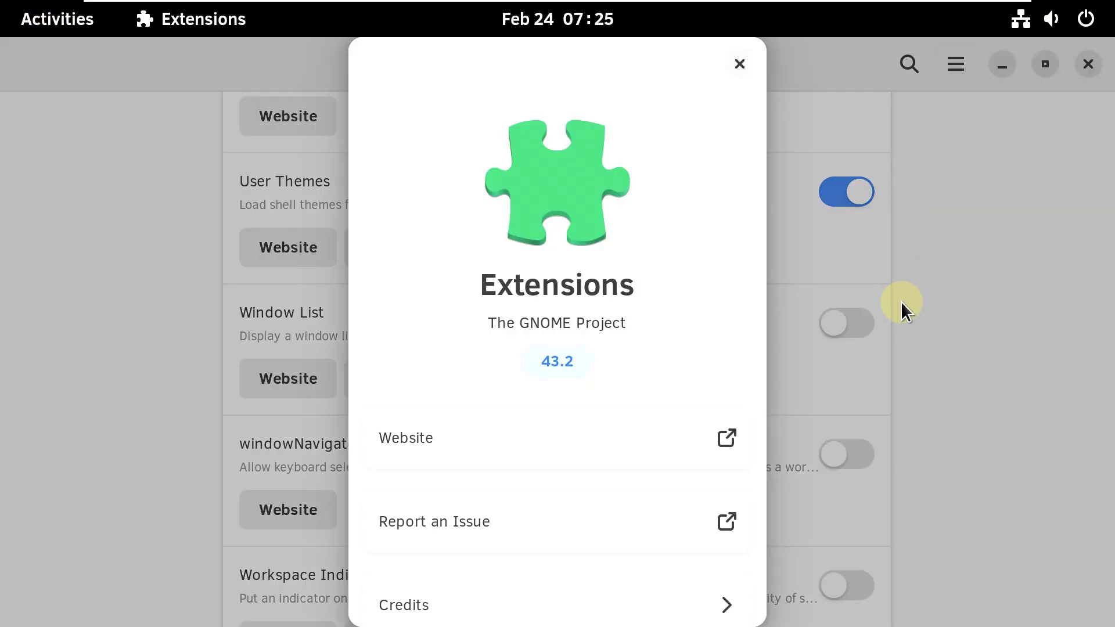
pyautogui.click(746, 64)
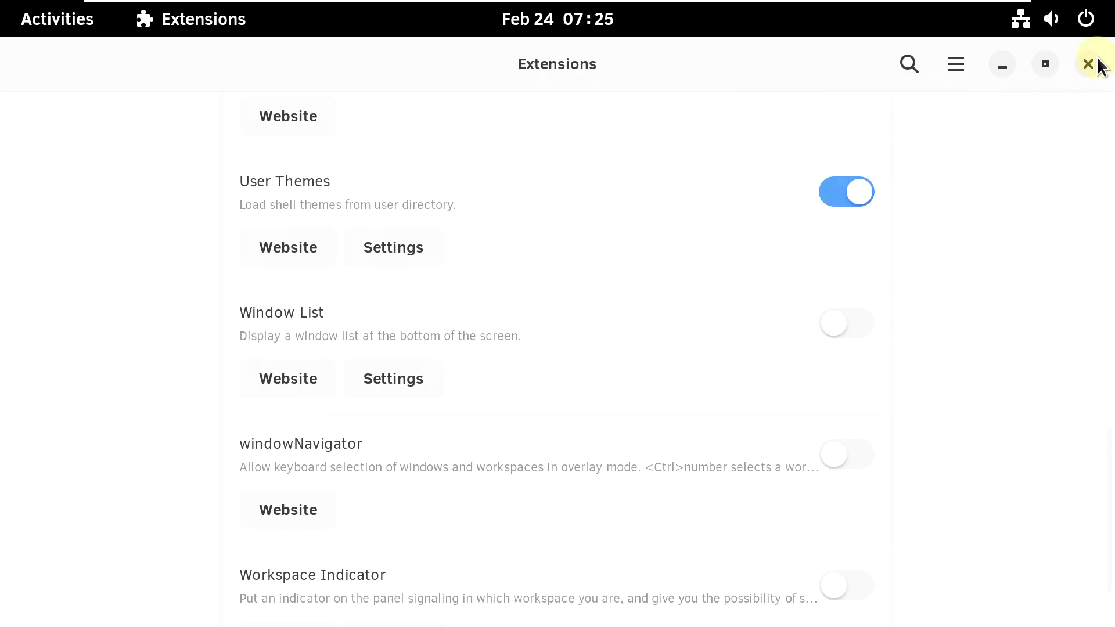
pyautogui.scroll(-2, 695, 301)
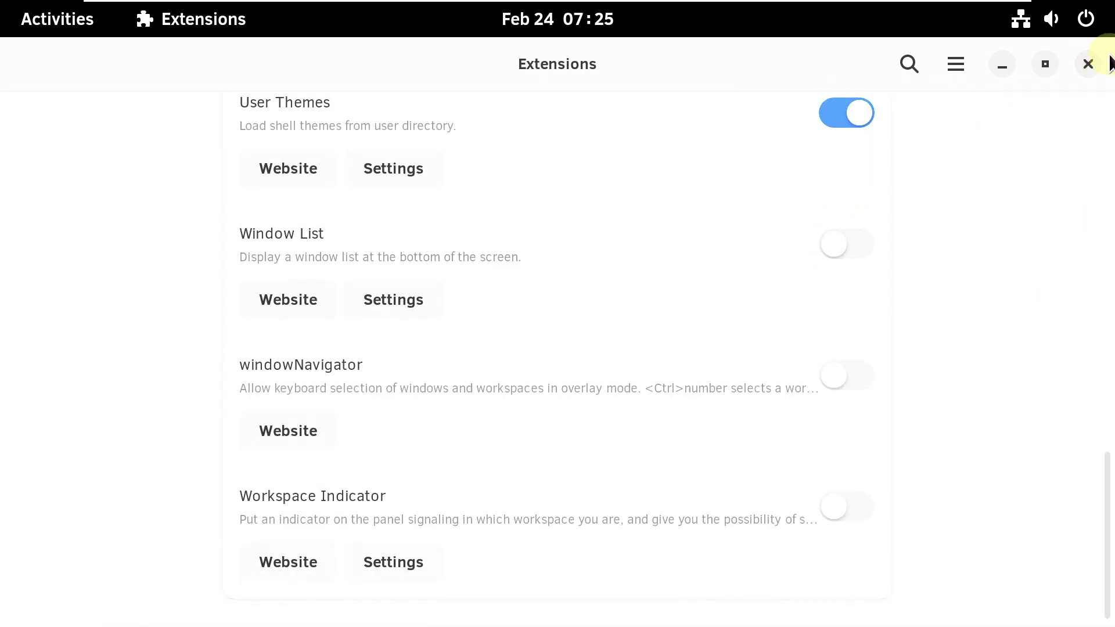
pyautogui.click(1088, 65)
# - Launch GNOME Weather from the Accessories folder in the app grid
pyautogui.click(58, 26)
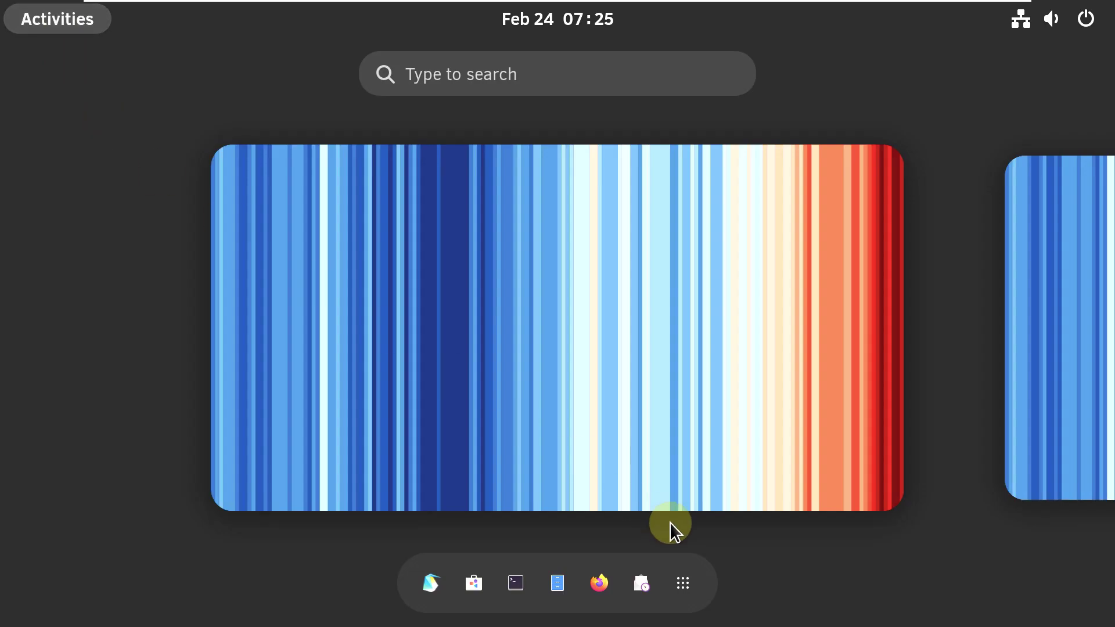
pyautogui.click(683, 583)
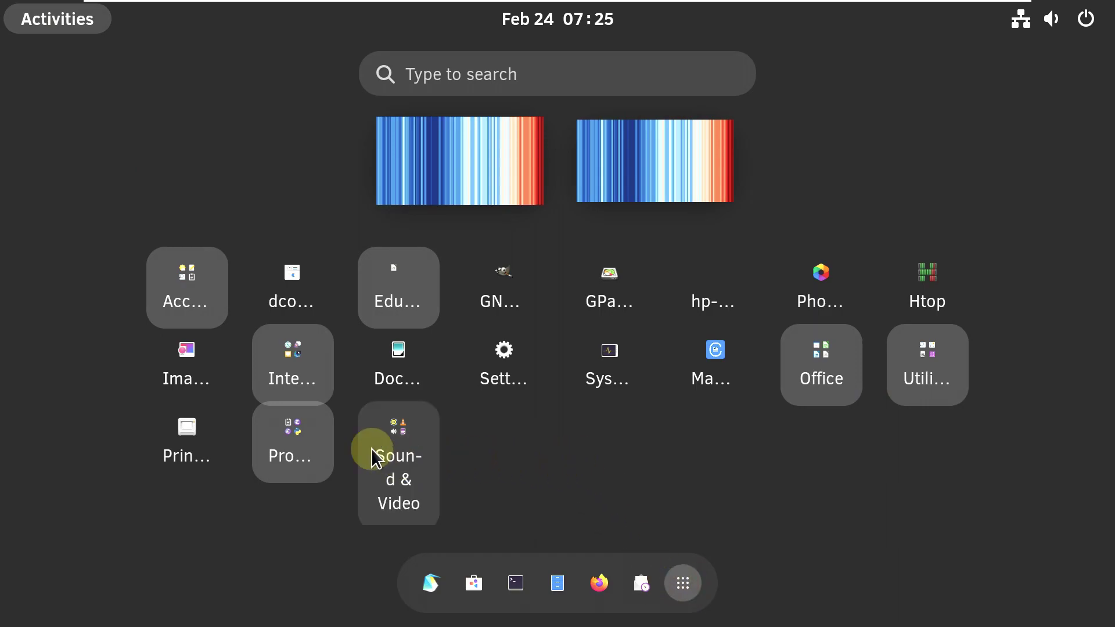
pyautogui.click(183, 316)
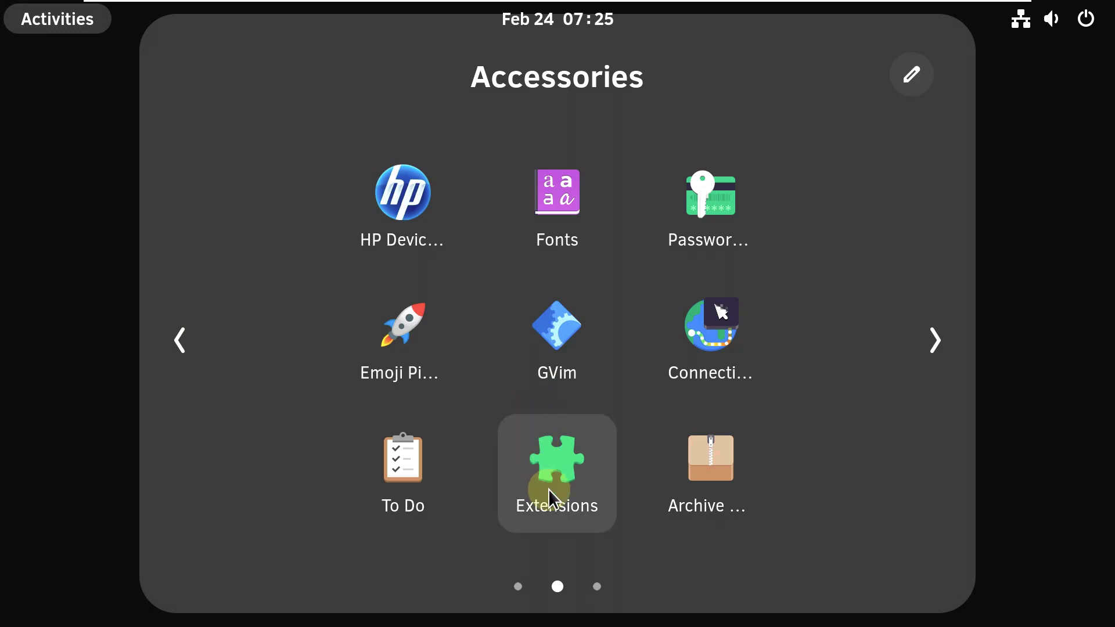
pyautogui.scroll(-1, 546, 487)
pyautogui.scroll(1, 528, 444)
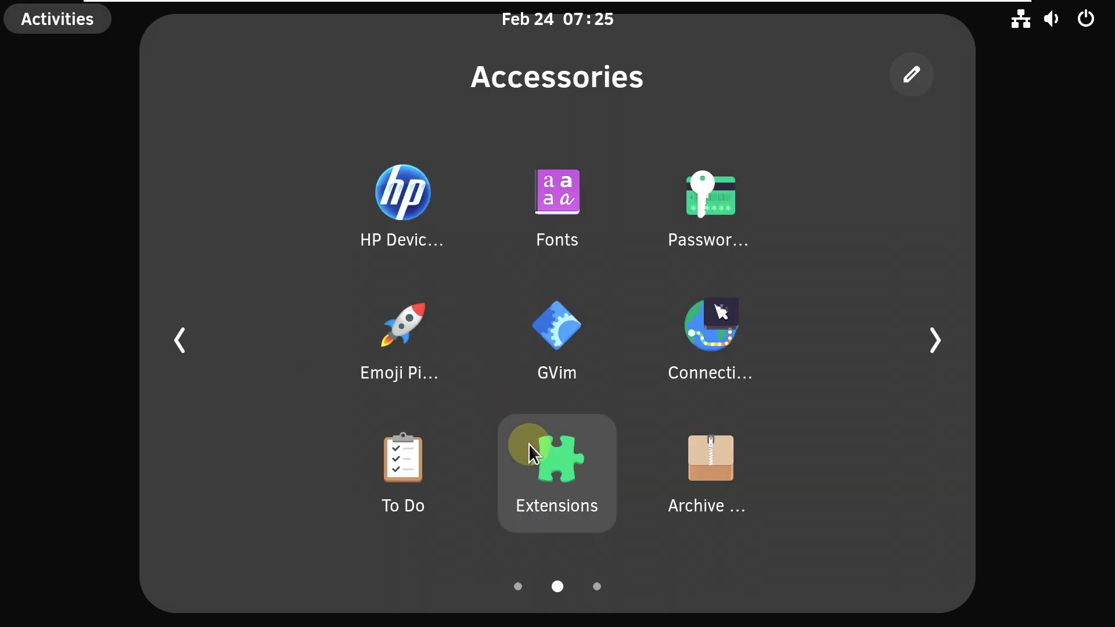
pyautogui.scroll(1, 528, 443)
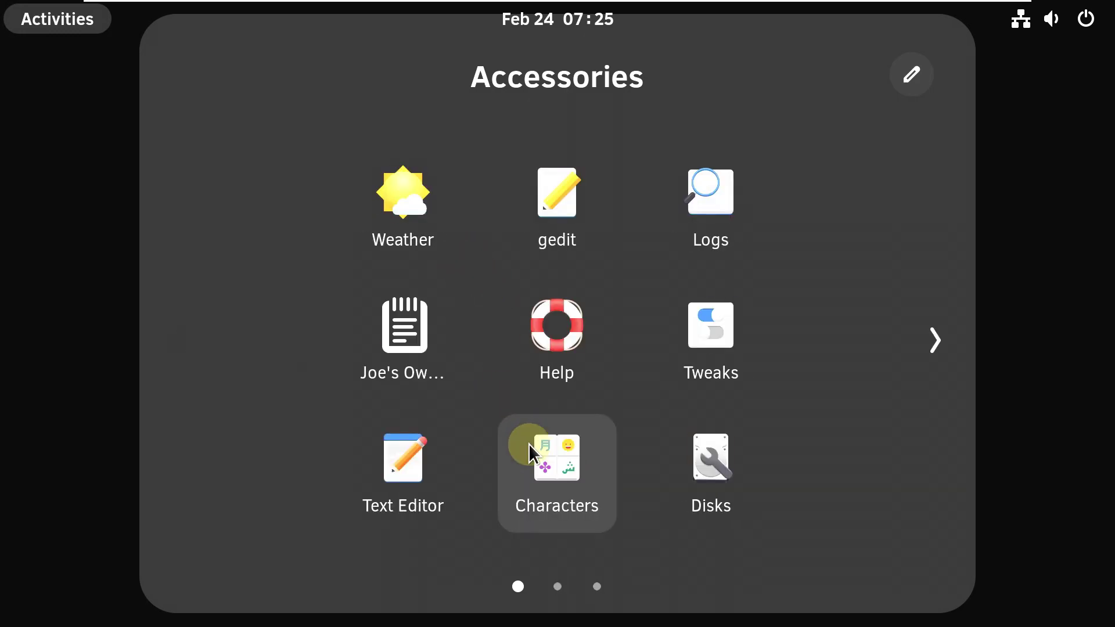
pyautogui.click(399, 219)
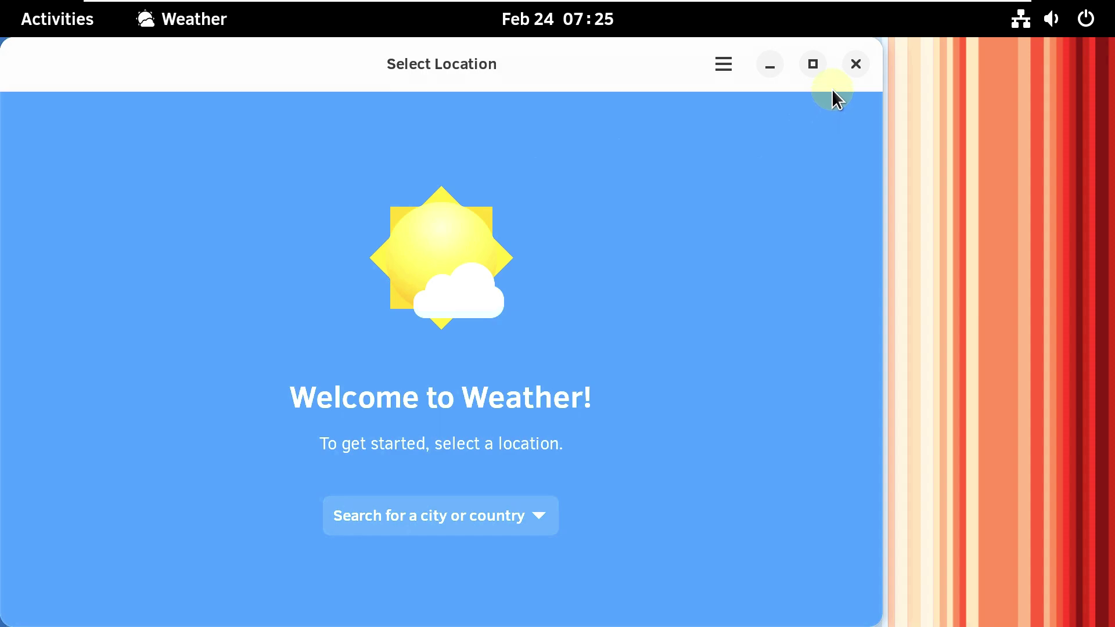
# - View the About Weather details (version 43.0), close Weather, and return to Activities
pyautogui.click(724, 62)
pyautogui.click(737, 243)
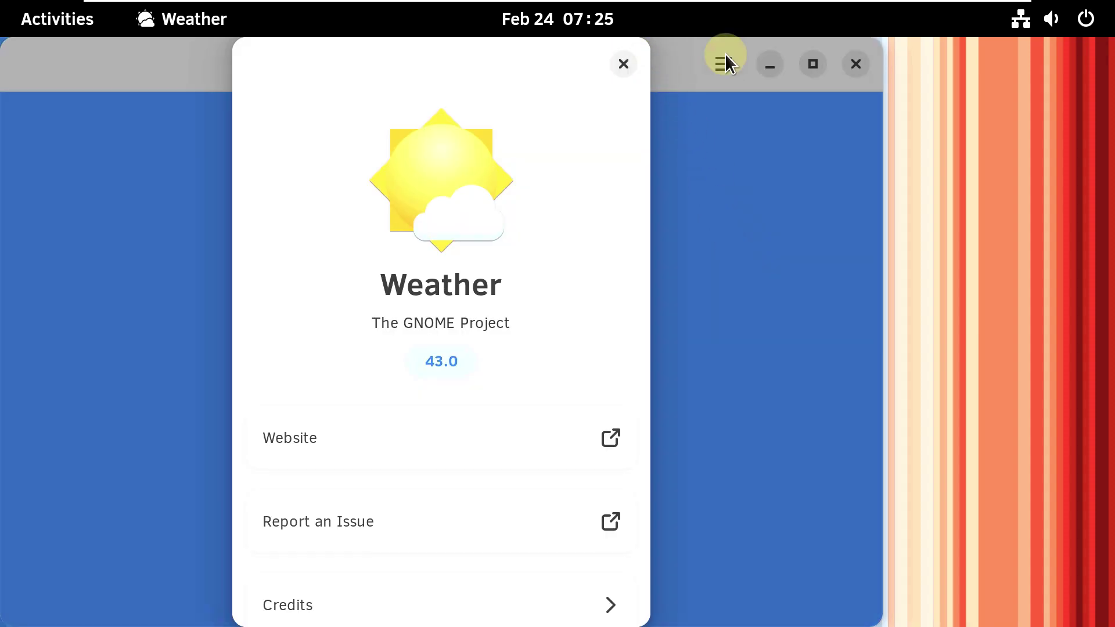
pyautogui.click(621, 64)
pyautogui.click(856, 64)
pyautogui.click(57, 19)
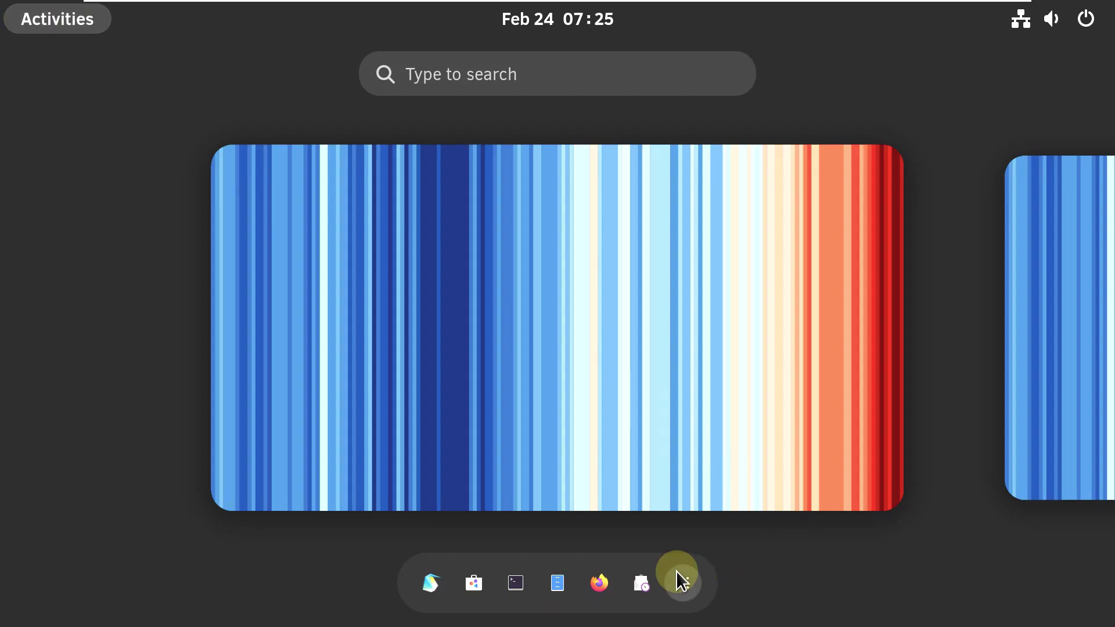
# - Launch Emacs from the app grid after glancing into the Utilities folder
pyautogui.click(677, 572)
pyautogui.click(911, 370)
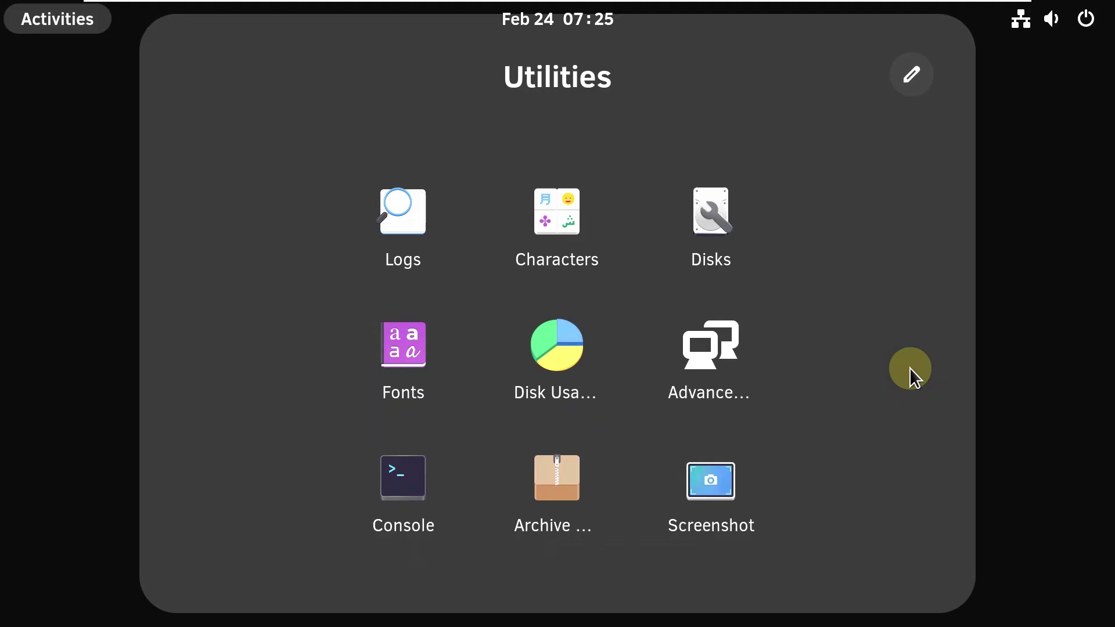
pyautogui.click(1021, 391)
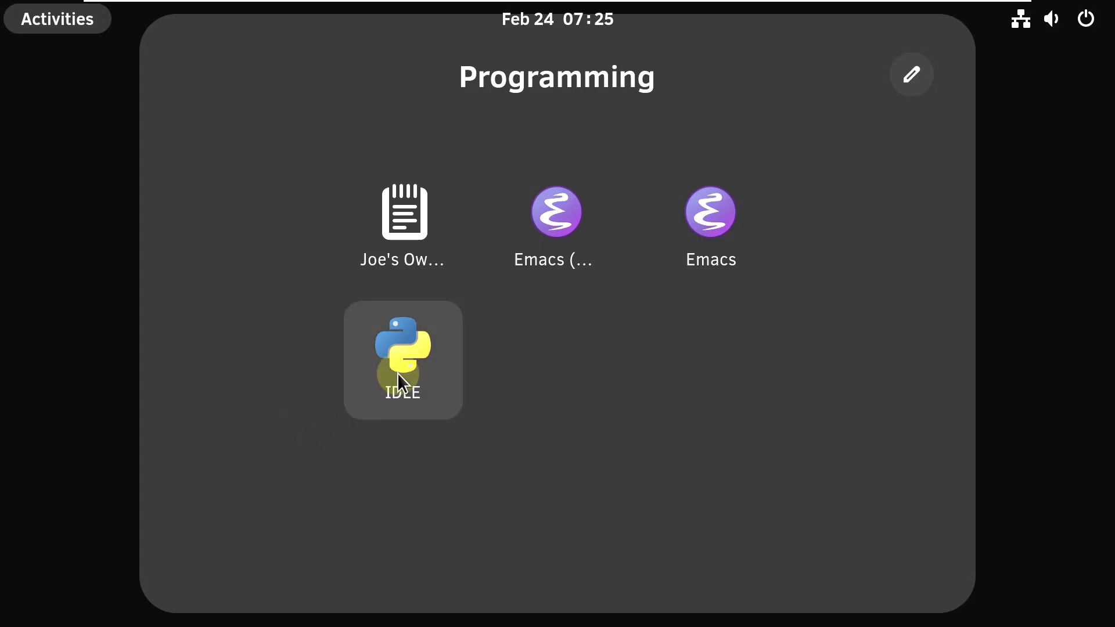
pyautogui.click(691, 240)
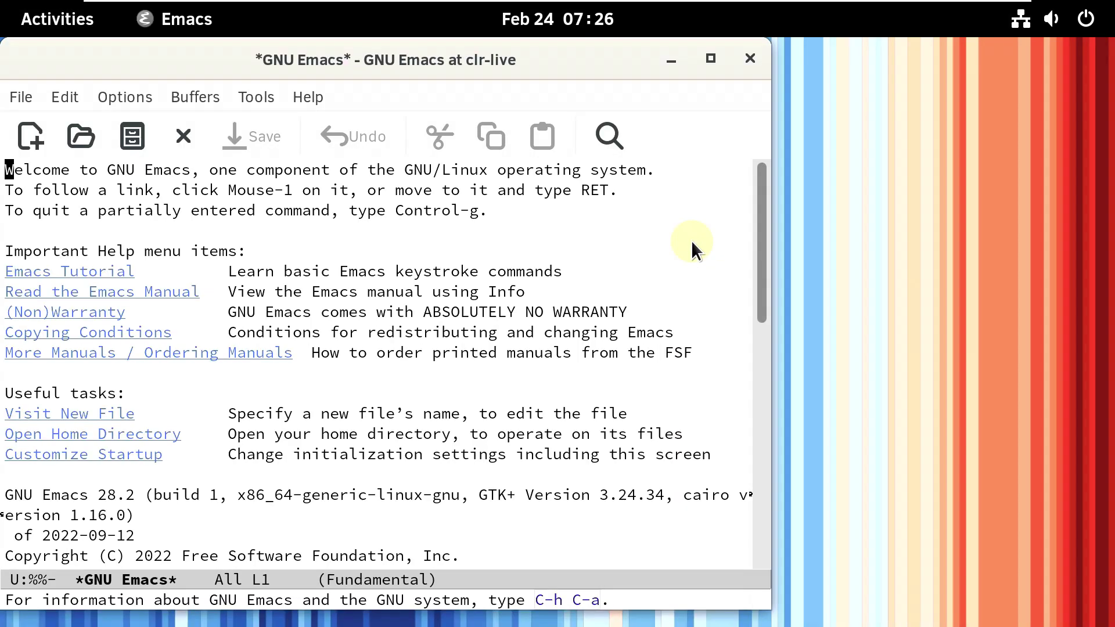
# - Show the About GNU Emacs 28.2 page, then move, maximize and close Emacs
pyautogui.click(306, 98)
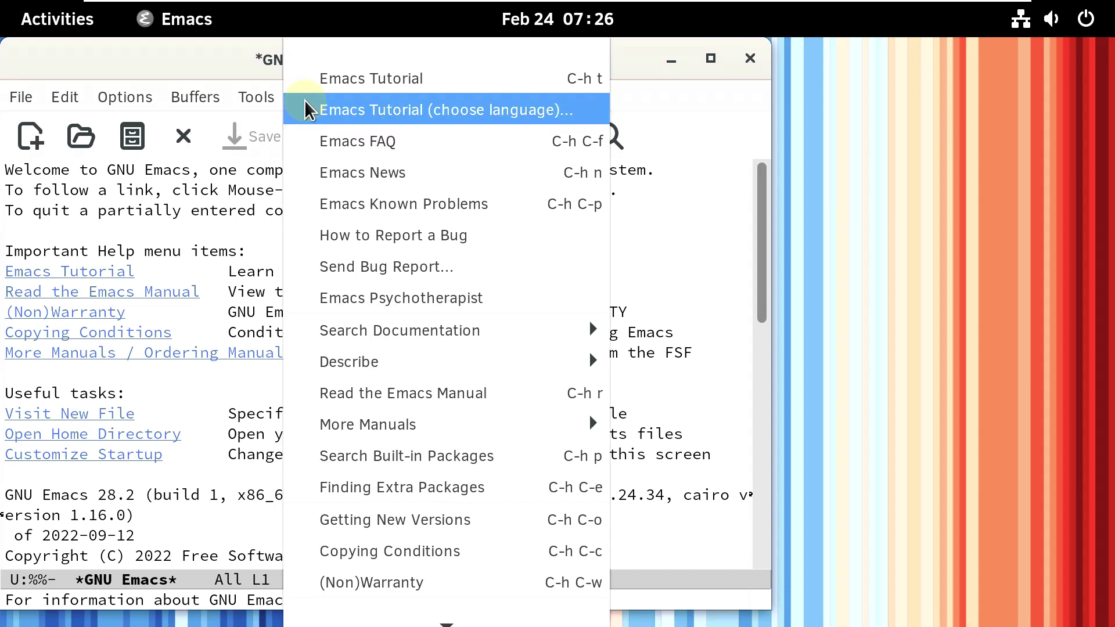
pyautogui.click(416, 559)
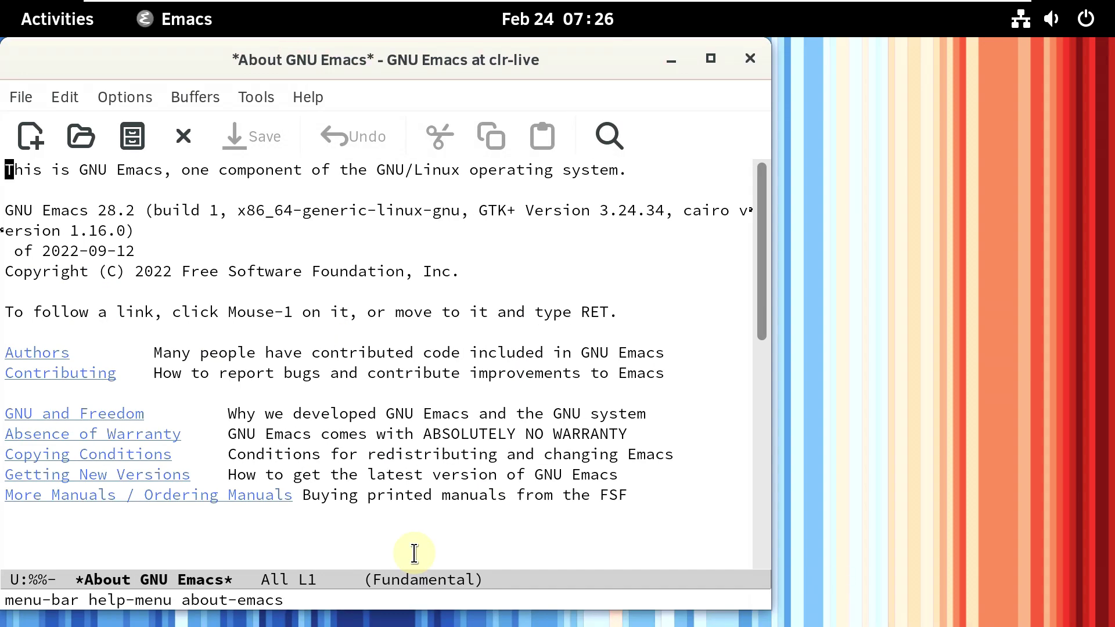
pyautogui.click(305, 103)
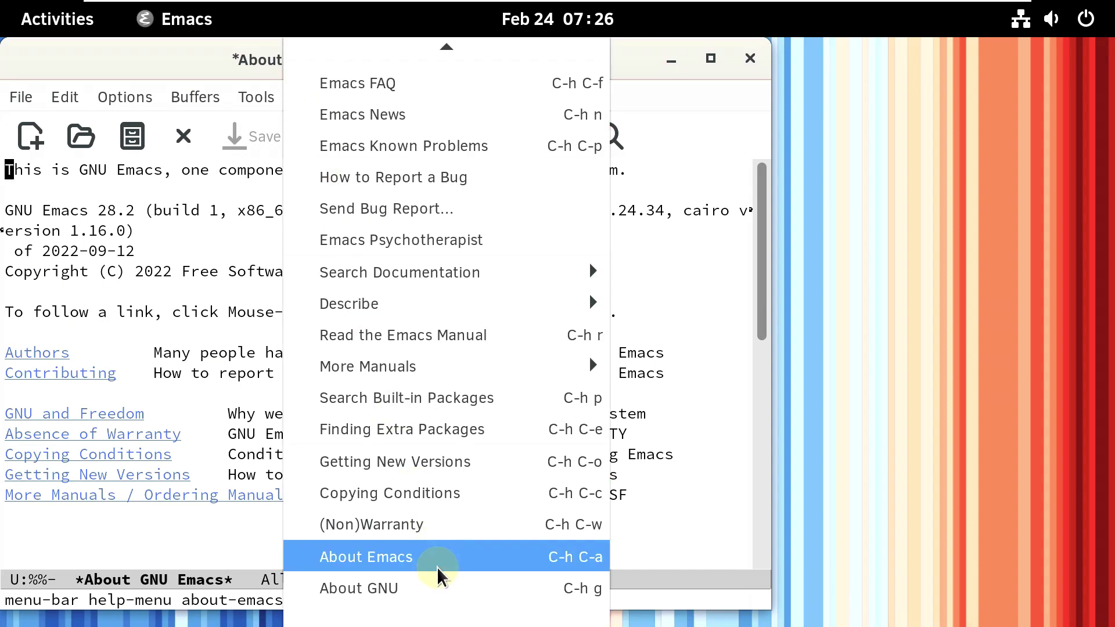
pyautogui.click(634, 70)
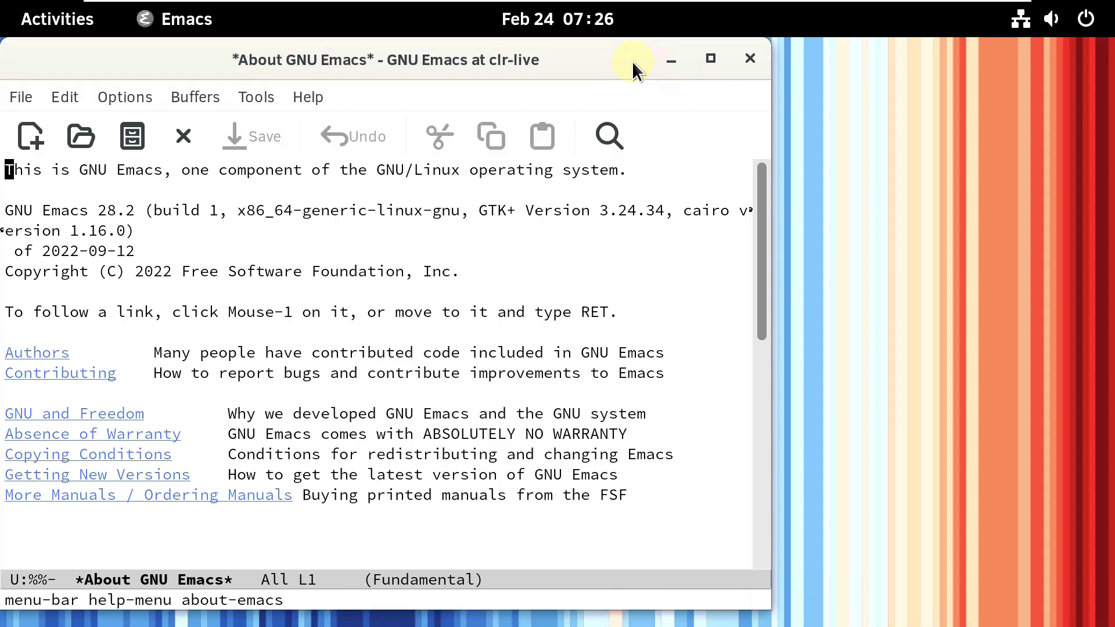
pyautogui.moveTo(160, 58); pyautogui.dragTo(260, 67)
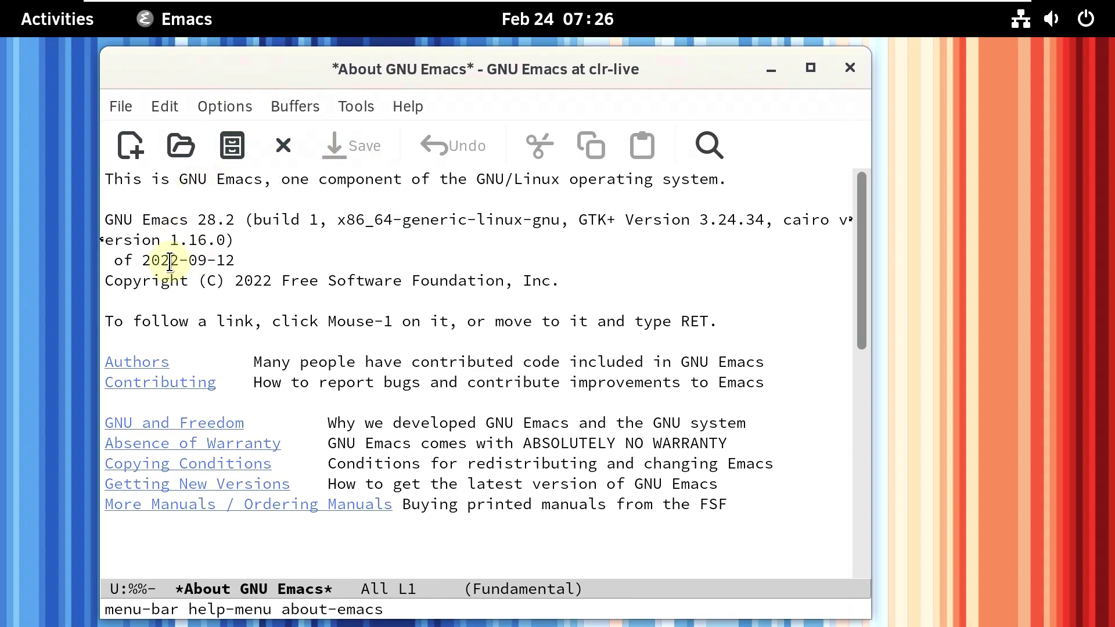
pyautogui.click(809, 68)
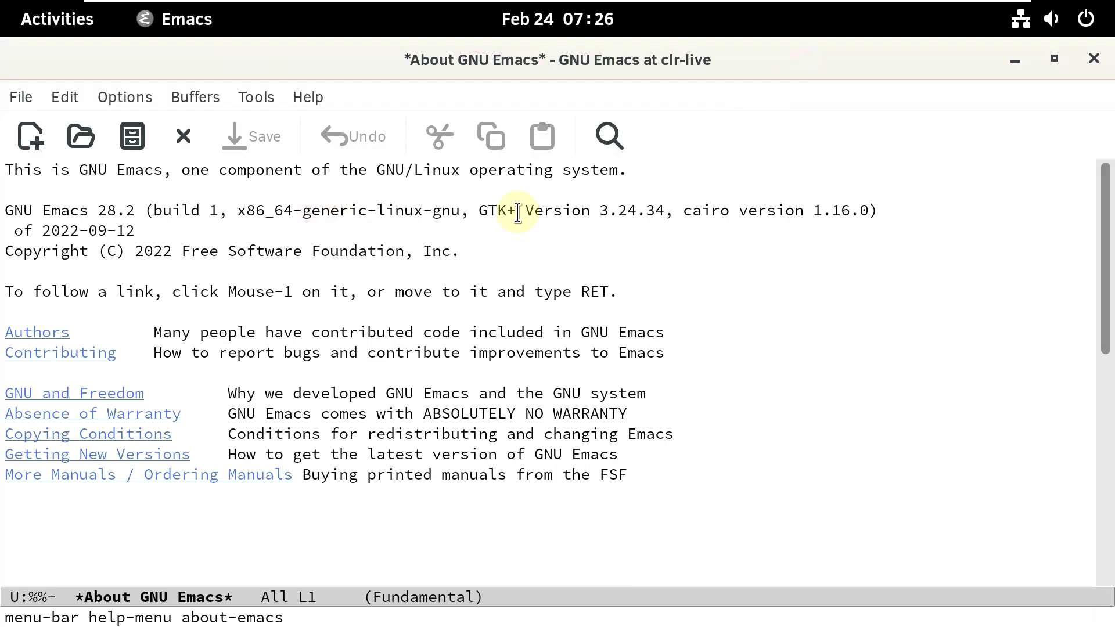
pyautogui.click(1085, 68)
# - Open a new Firefox window from the Firefox launcher's menu in the dash
pyautogui.click(56, 19)
pyautogui.rightClick(601, 584)
pyautogui.click(604, 351)
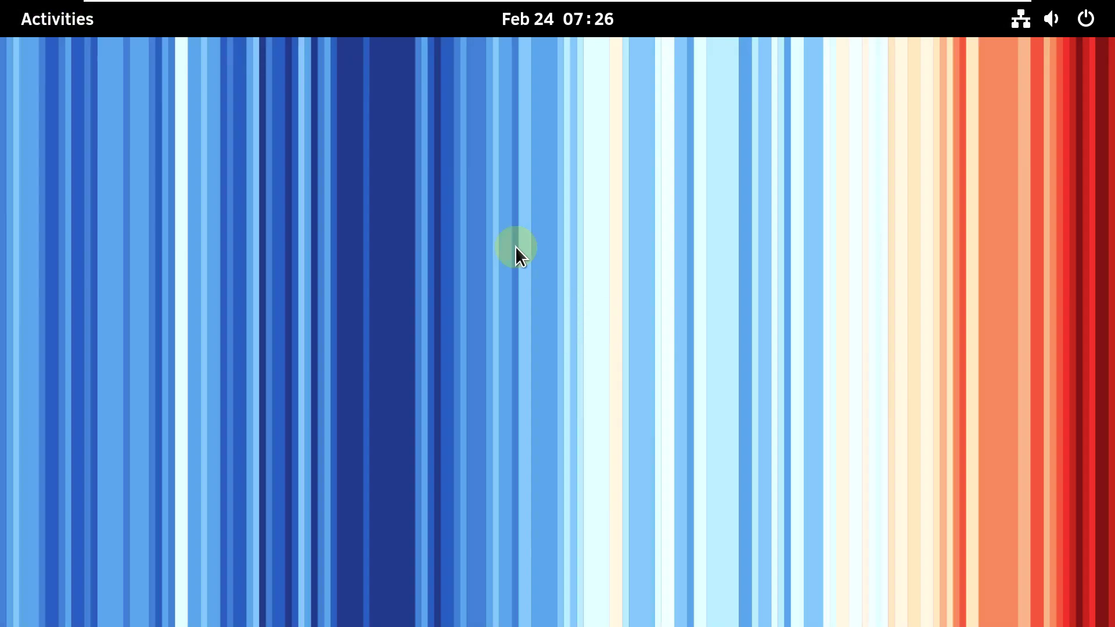
# - Launch System Monitor and collapse the Memory and Swap and Network sections
pyautogui.click(47, 26)
pyautogui.click(680, 582)
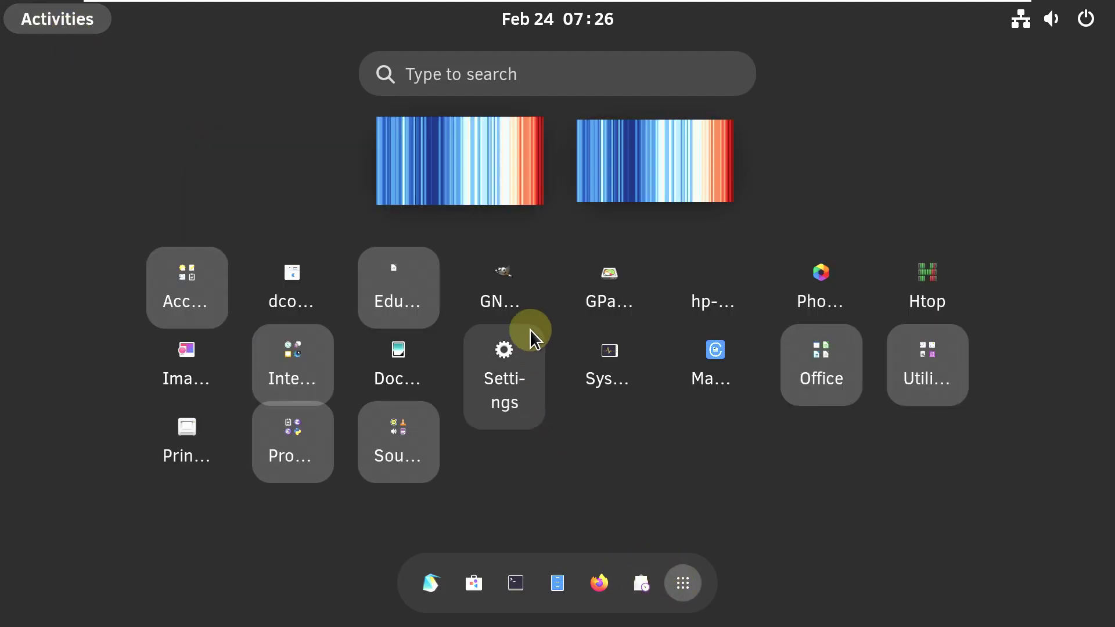
pyautogui.click(590, 367)
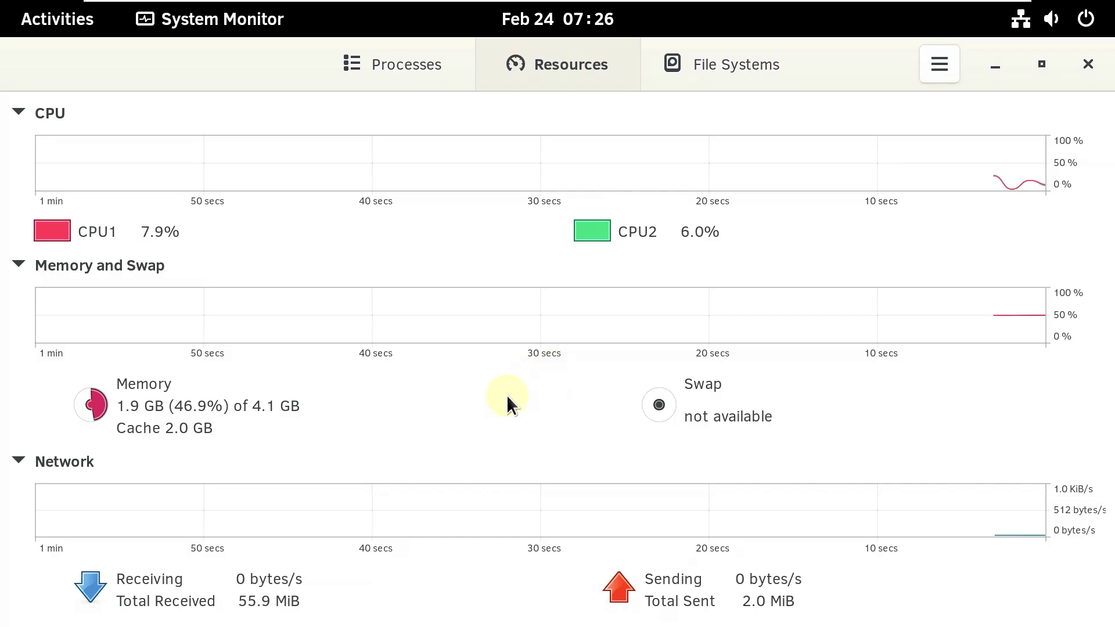
pyautogui.click(21, 268)
pyautogui.click(23, 378)
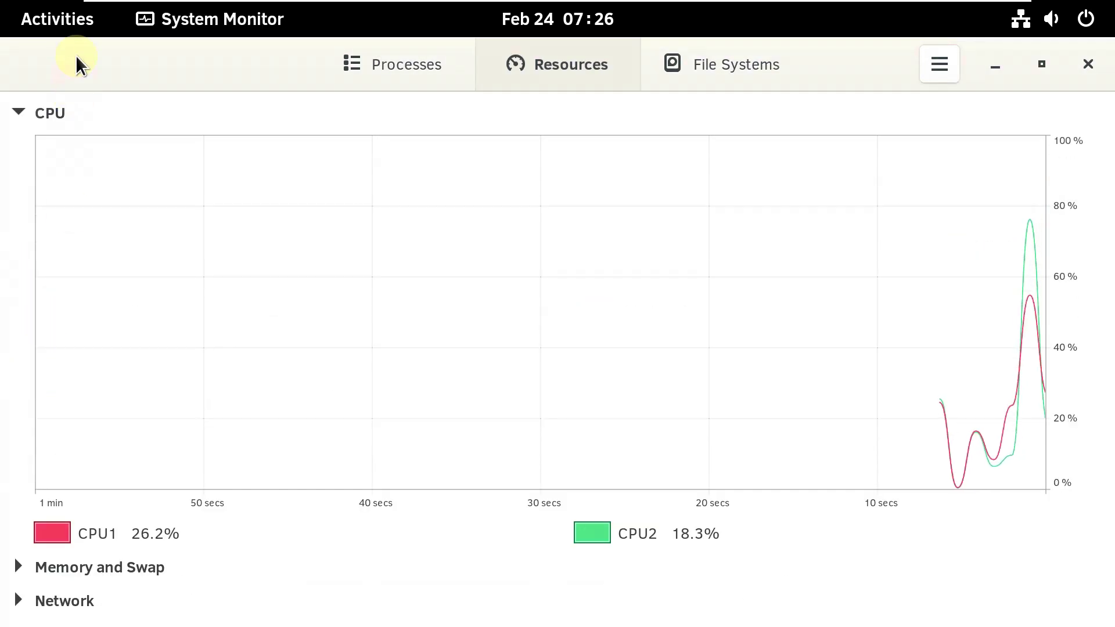
# - Re-expand Memory and Swap and Network, close System Monitor, and dismiss the Close Firefox dialog
pyautogui.click(74, 23)
pyautogui.click(577, 281)
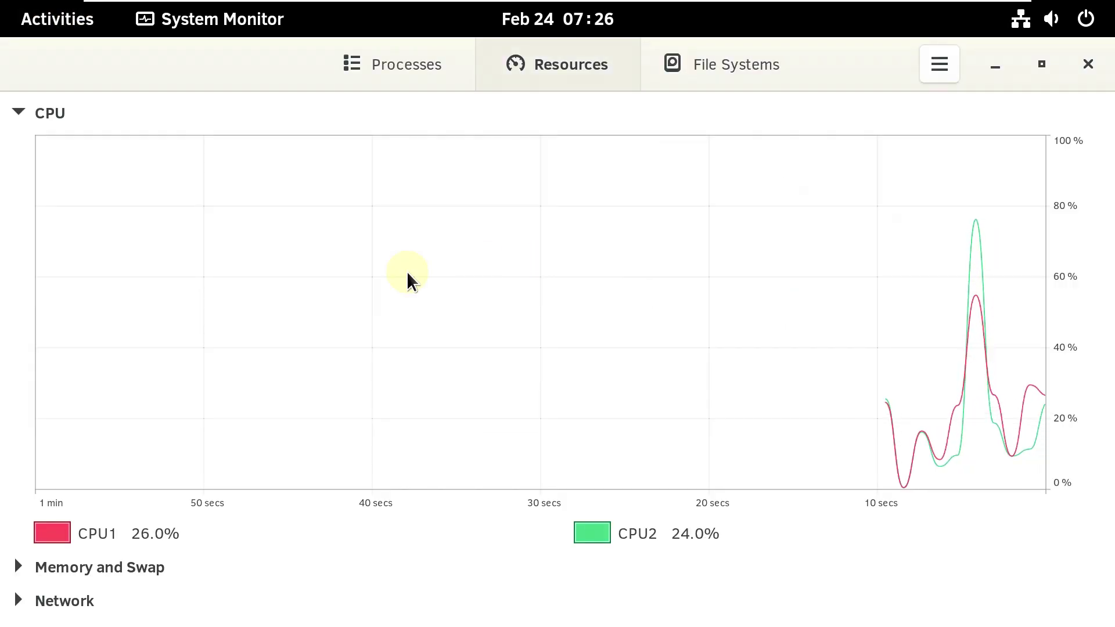
pyautogui.click(83, 569)
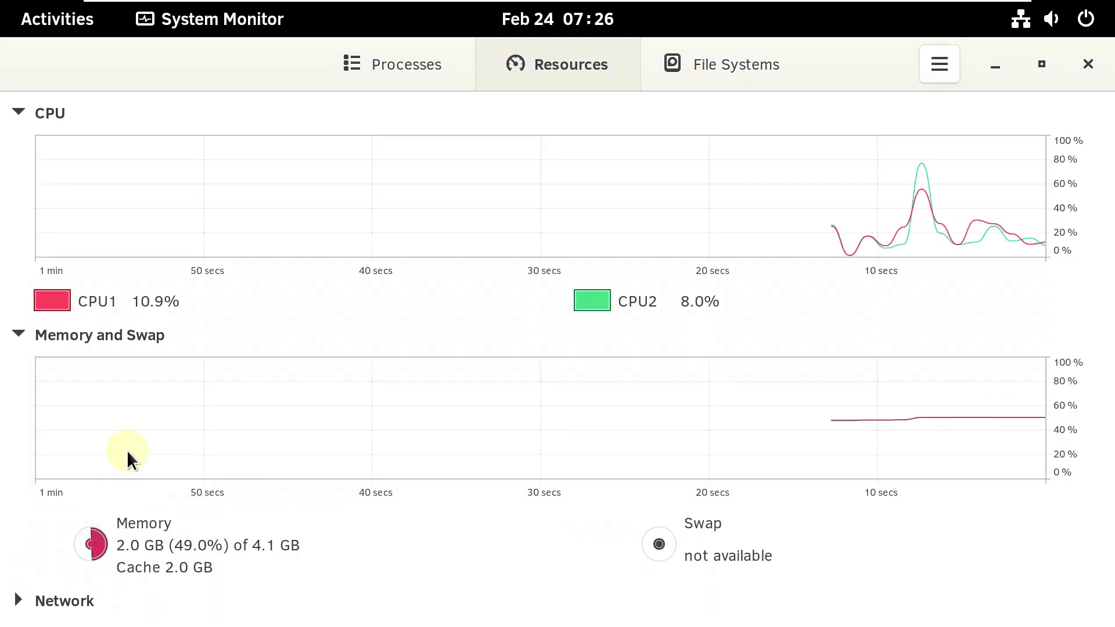
pyautogui.click(69, 600)
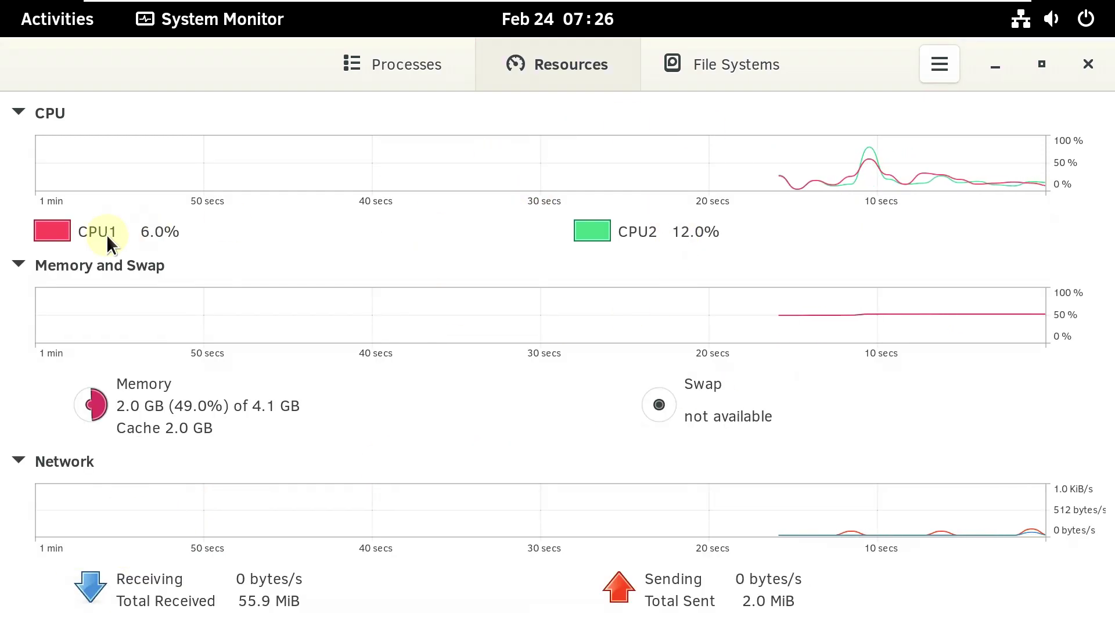
pyautogui.click(1075, 78)
pyautogui.click(879, 425)
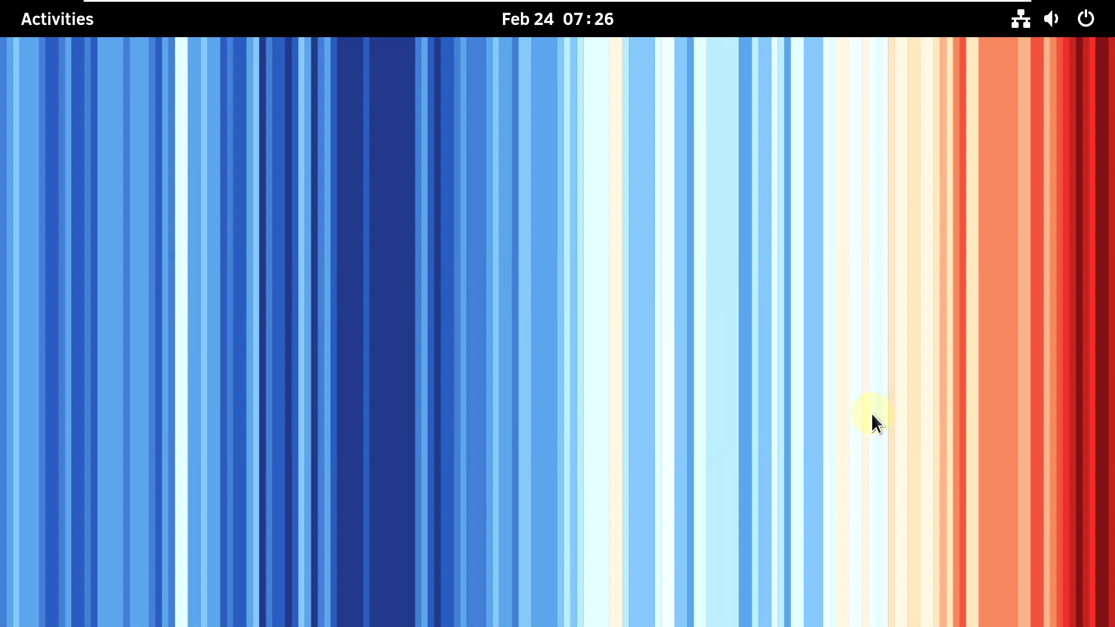
# - Check the pinned dock apps' menus, then launch Firefox from the overview
pyautogui.click(53, 21)
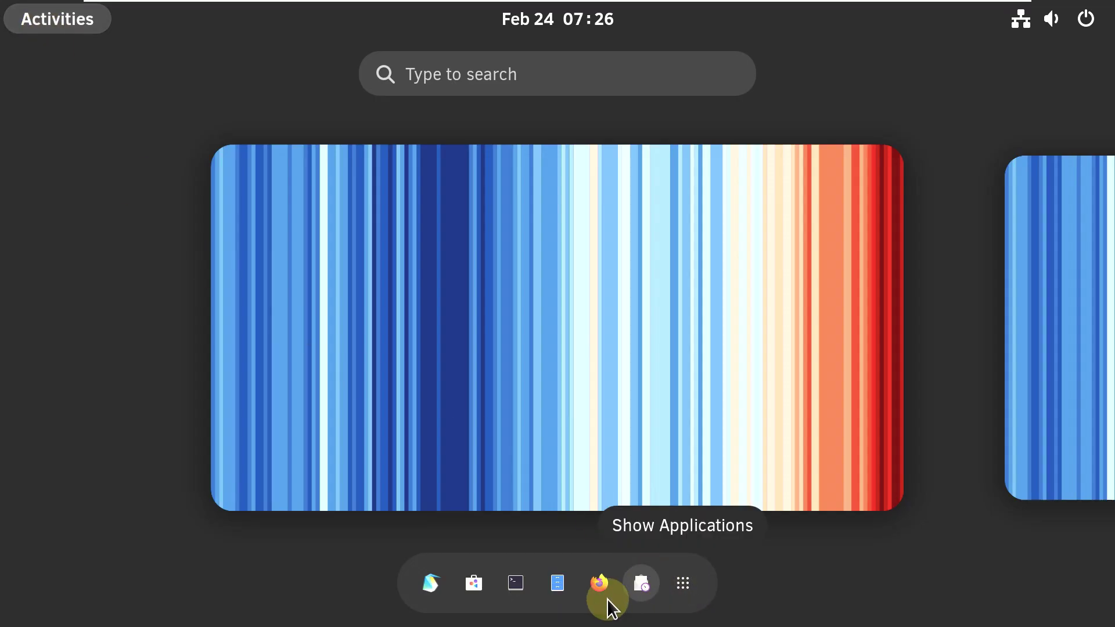
pyautogui.rightClick(430, 593)
pyautogui.rightClick(468, 574)
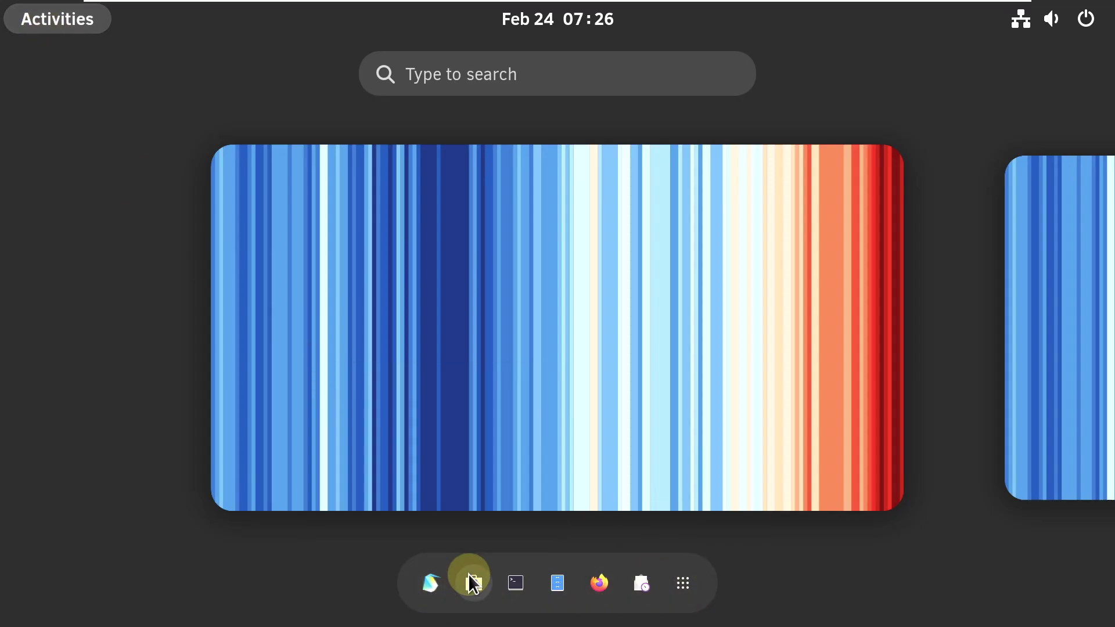
pyautogui.rightClick(468, 573)
pyautogui.click(669, 577)
pyautogui.click(677, 452)
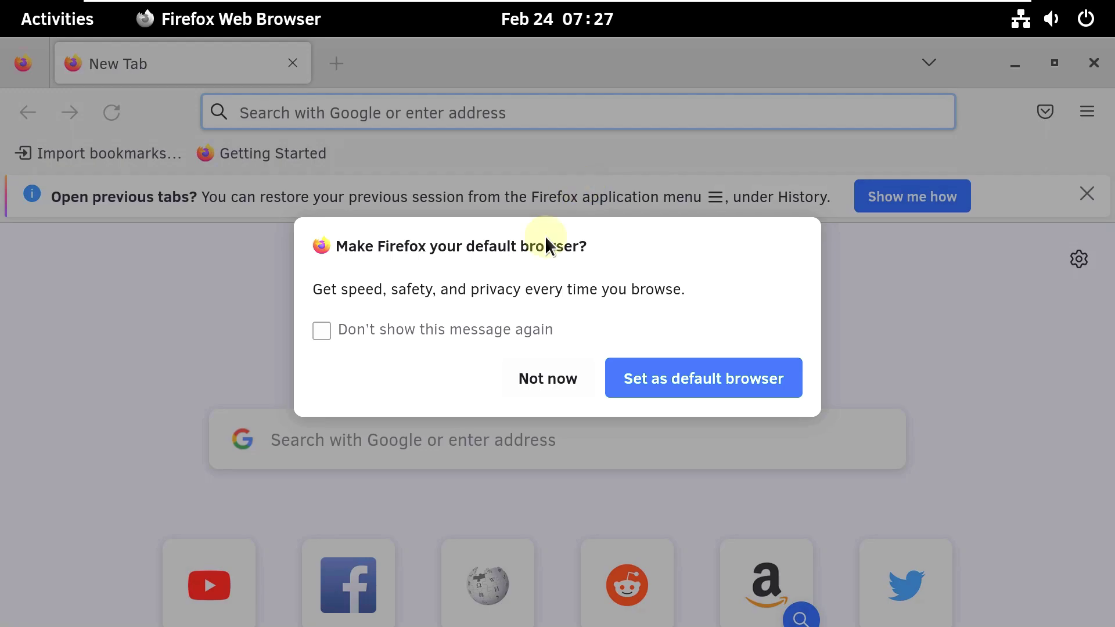
# - Decline the default-browser prompt and load youtube.com/9to5linux in the address bar
pyautogui.click(511, 382)
pyautogui.click(457, 113)
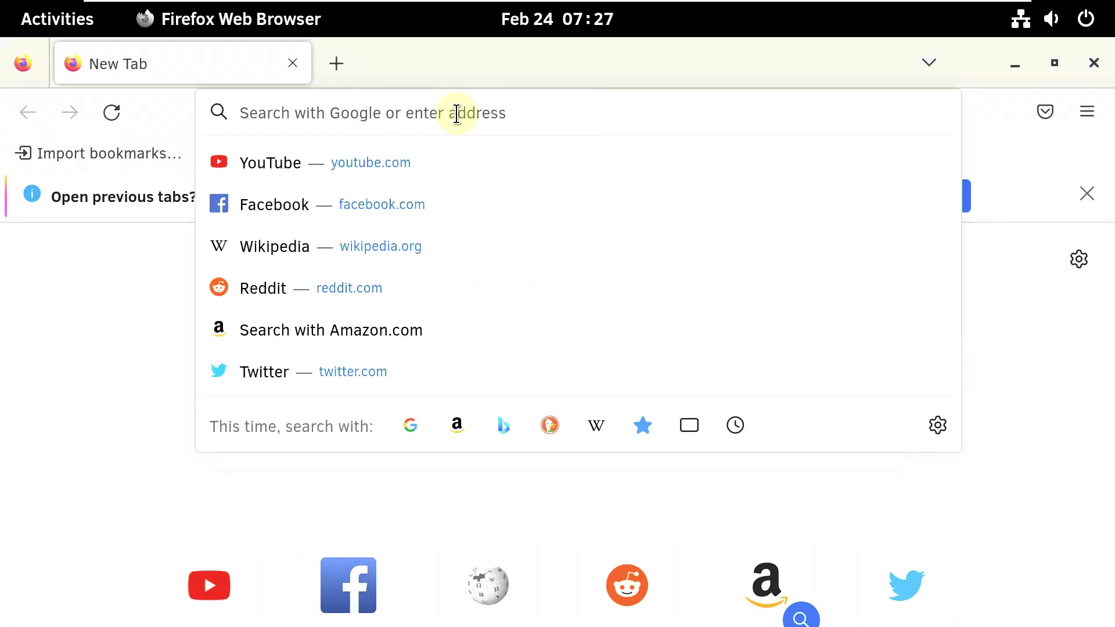
pyautogui.write('youtube.c')
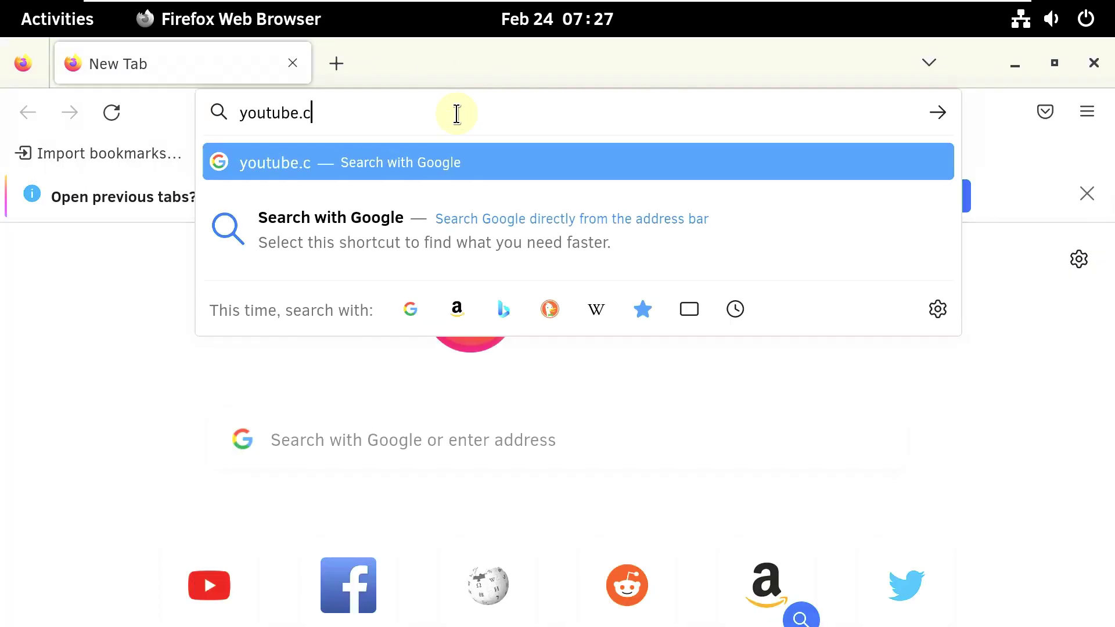
pyautogui.write('om/9to5linux')
pyautogui.press('Return')
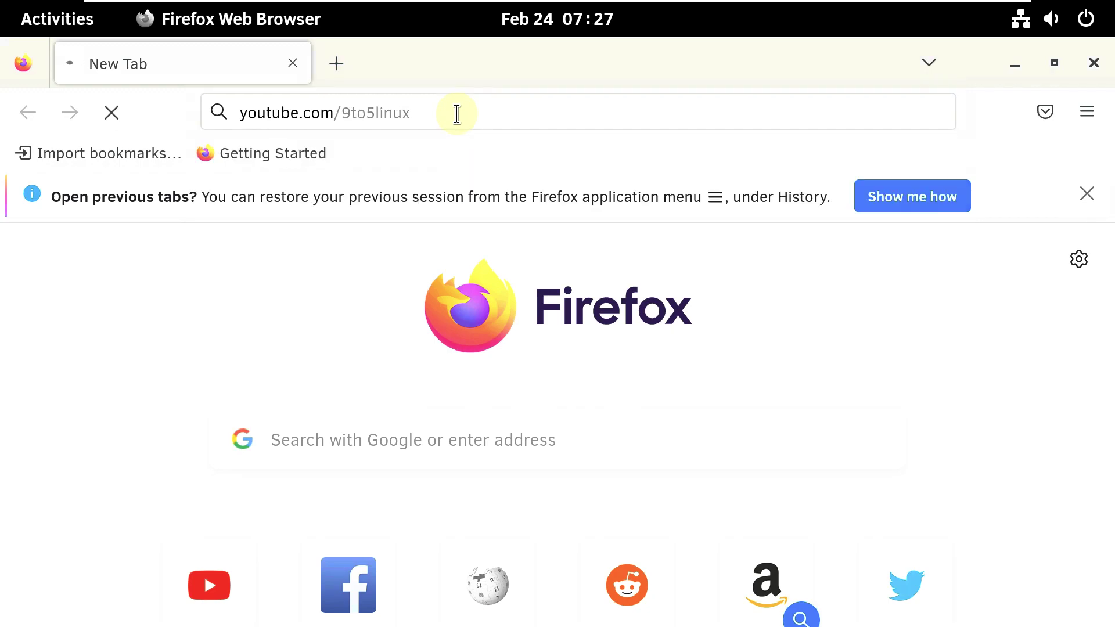
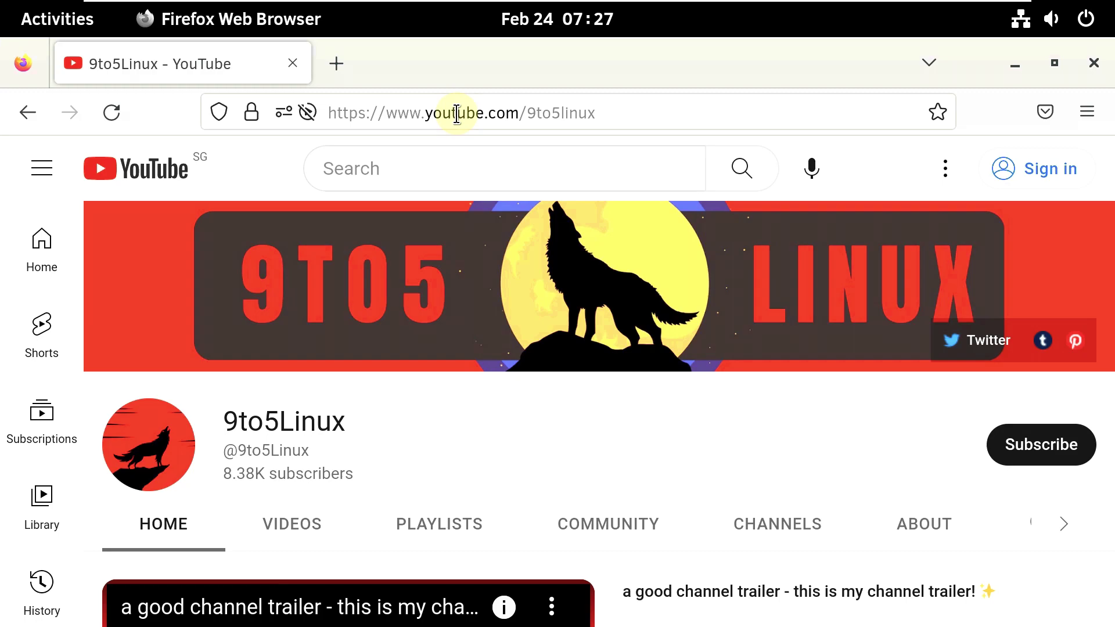
# - Browse the 9to5Linux channel's playlists and view the full Linux playlist
pyautogui.scroll(-5, 465, 191)
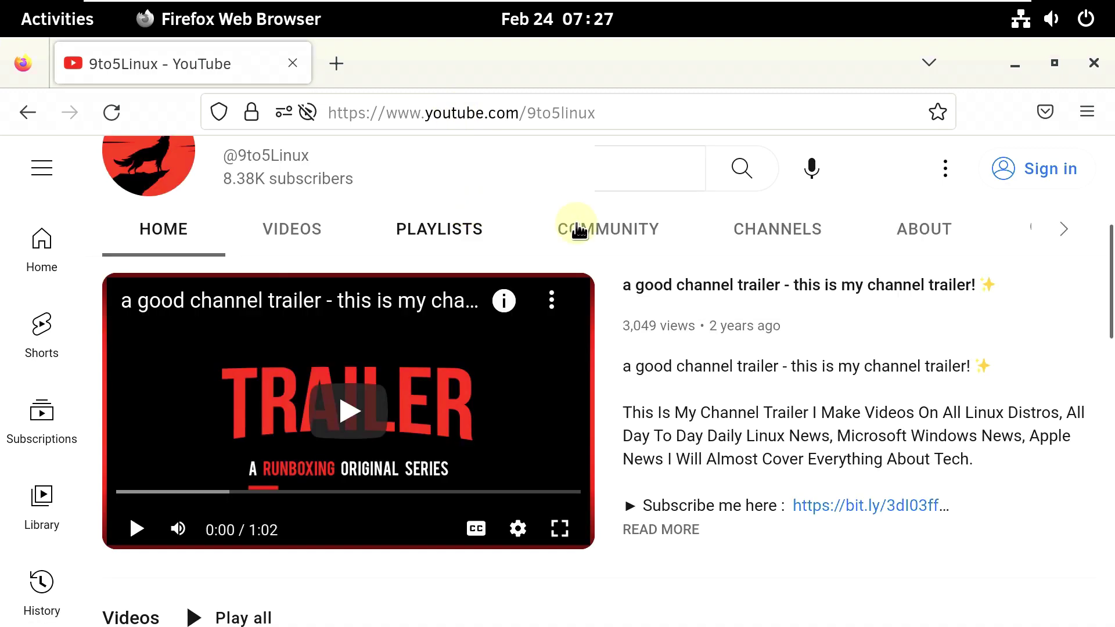
pyautogui.click(469, 228)
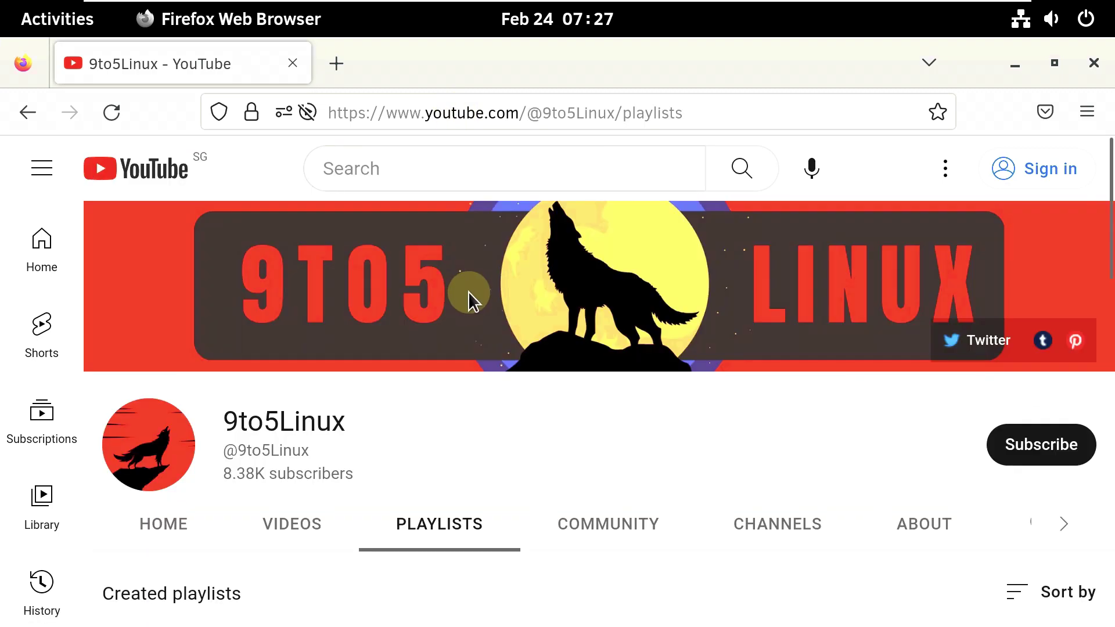
pyautogui.scroll(-8, 468, 302)
pyautogui.scroll(-3, 594, 360)
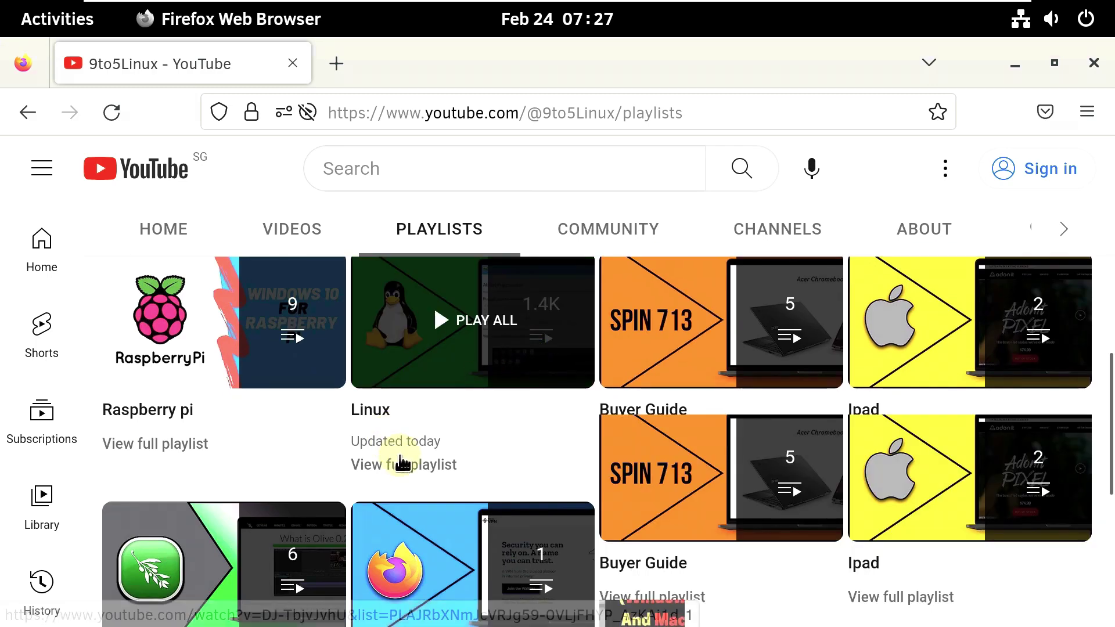
pyautogui.click(404, 467)
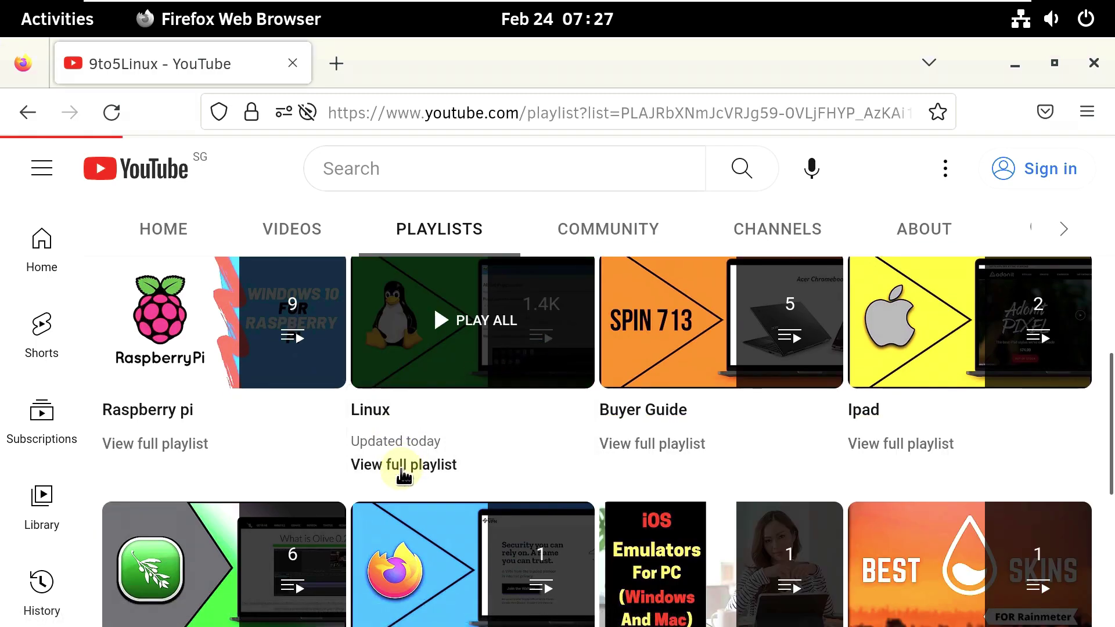
pyautogui.scroll(-3, 443, 426)
pyautogui.scroll(-2, 444, 427)
pyautogui.scroll(2, 443, 424)
pyautogui.scroll(3, 672, 316)
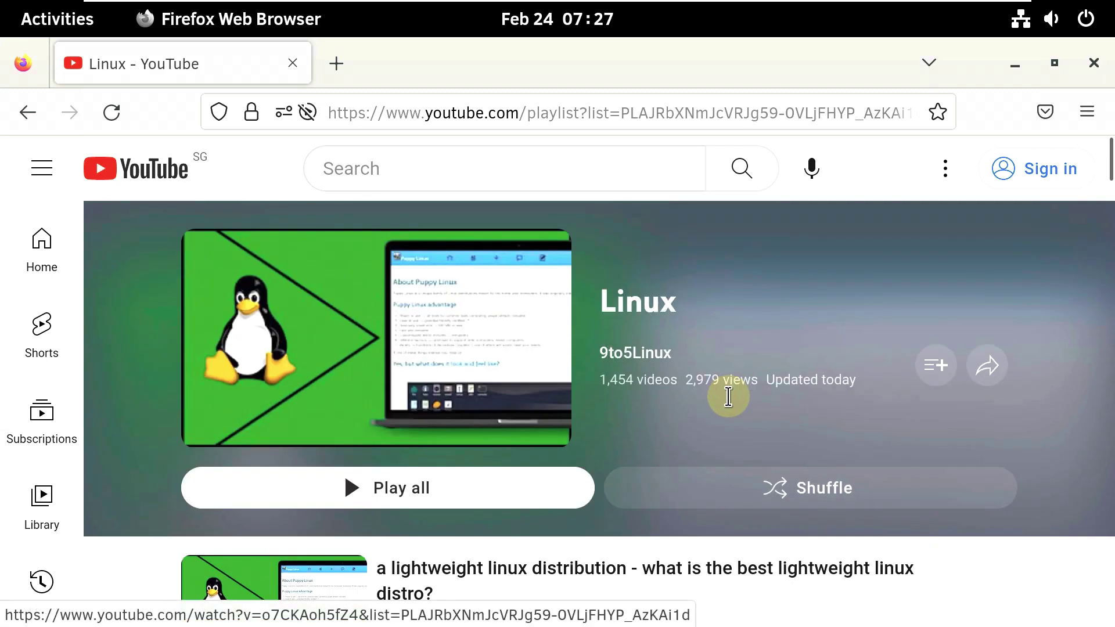
pyautogui.moveTo(674, 380); pyautogui.dragTo(598, 348)
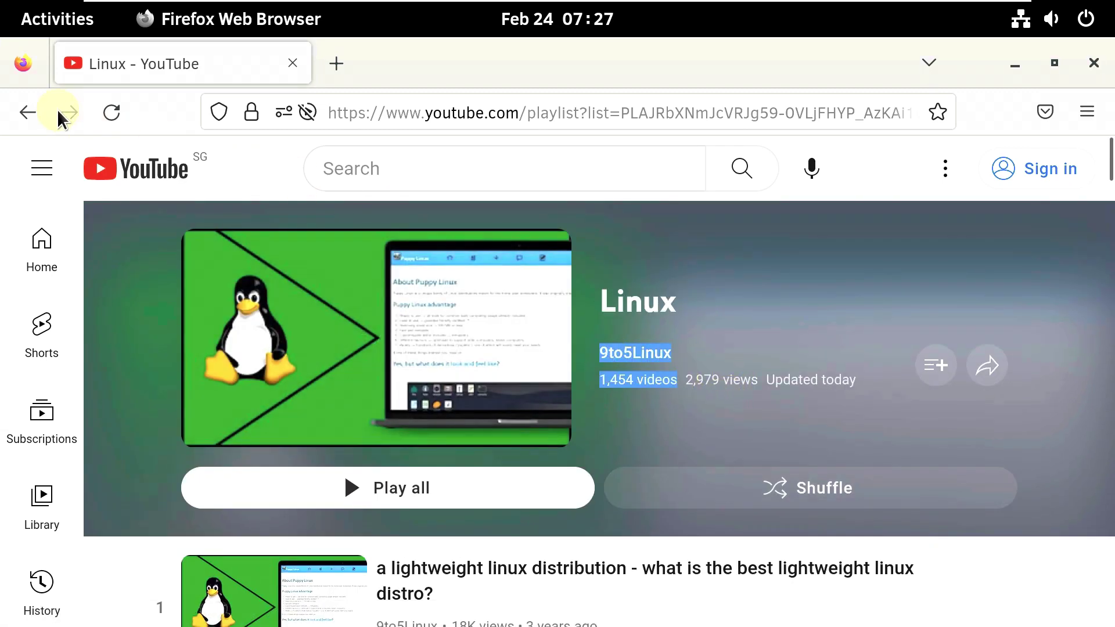
# - Return to the playlists, dismiss the channel's Tumblr link, and open the About page
pyautogui.click(28, 112)
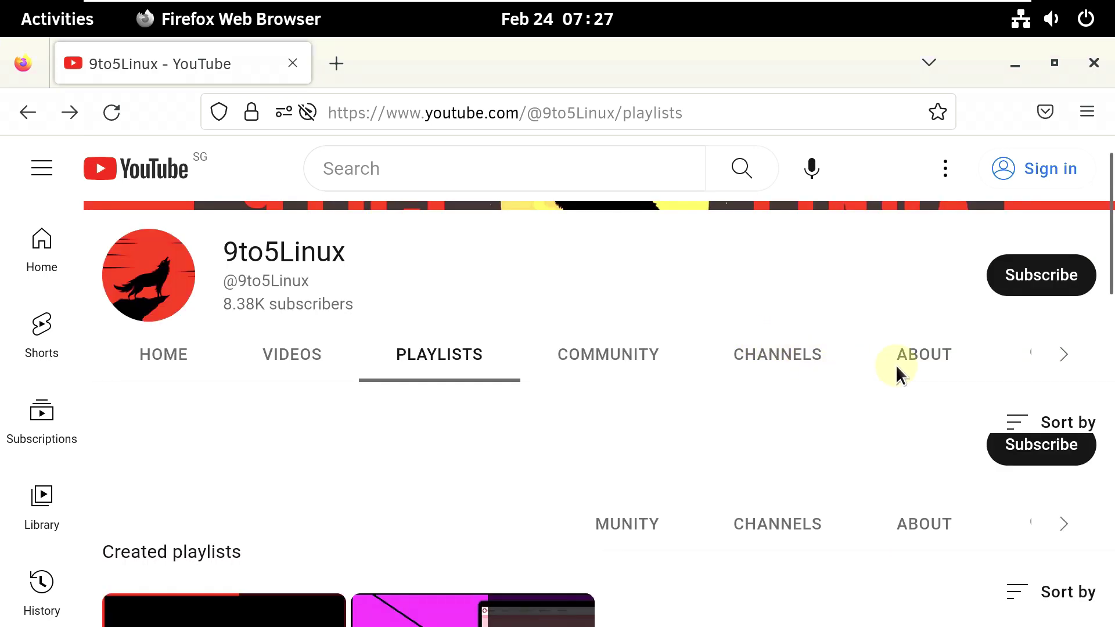
pyautogui.click(1035, 347)
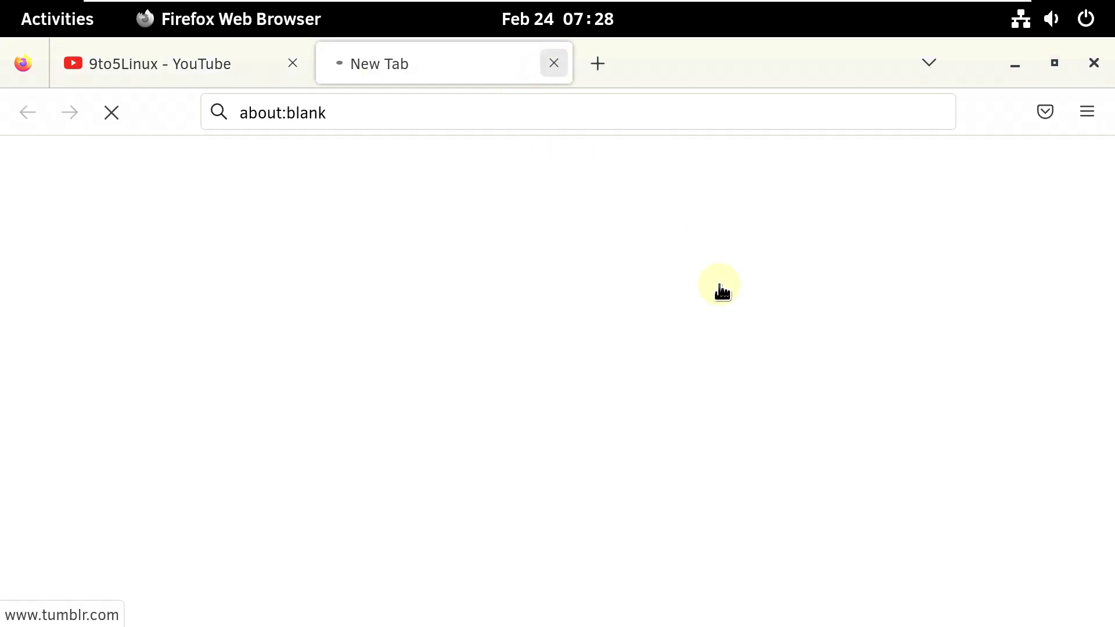
pyautogui.hotkey('ctrl', 'w')
pyautogui.click(950, 530)
pyautogui.scroll(-2, 827, 428)
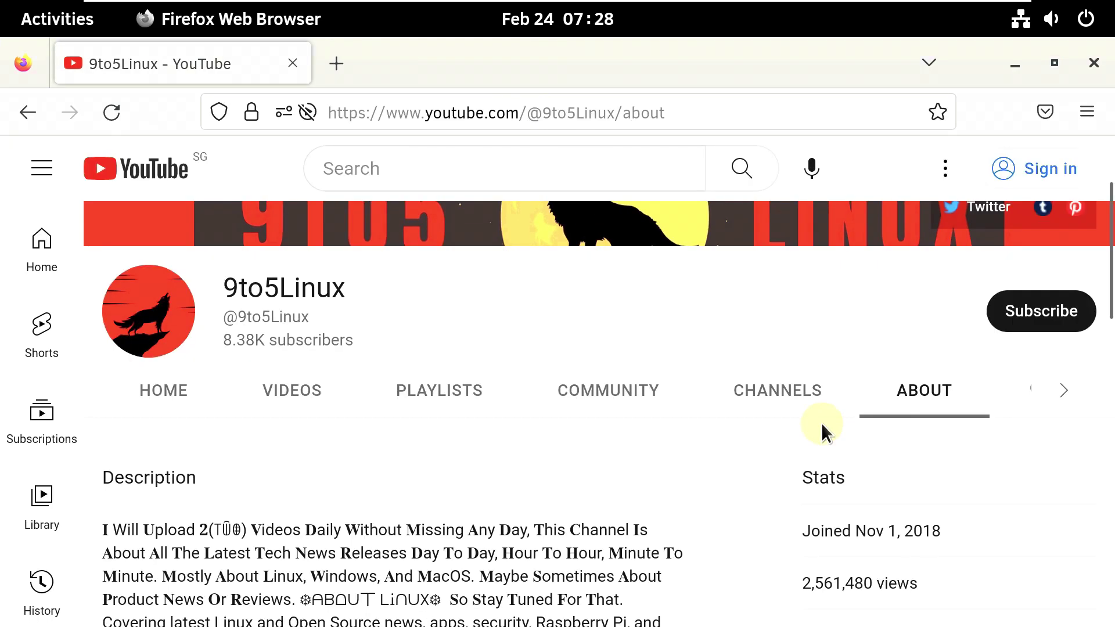
pyautogui.click(1054, 402)
# - Search the channel for 'clear' to find 'Clear Linux 37860 Announced'
pyautogui.click(883, 388)
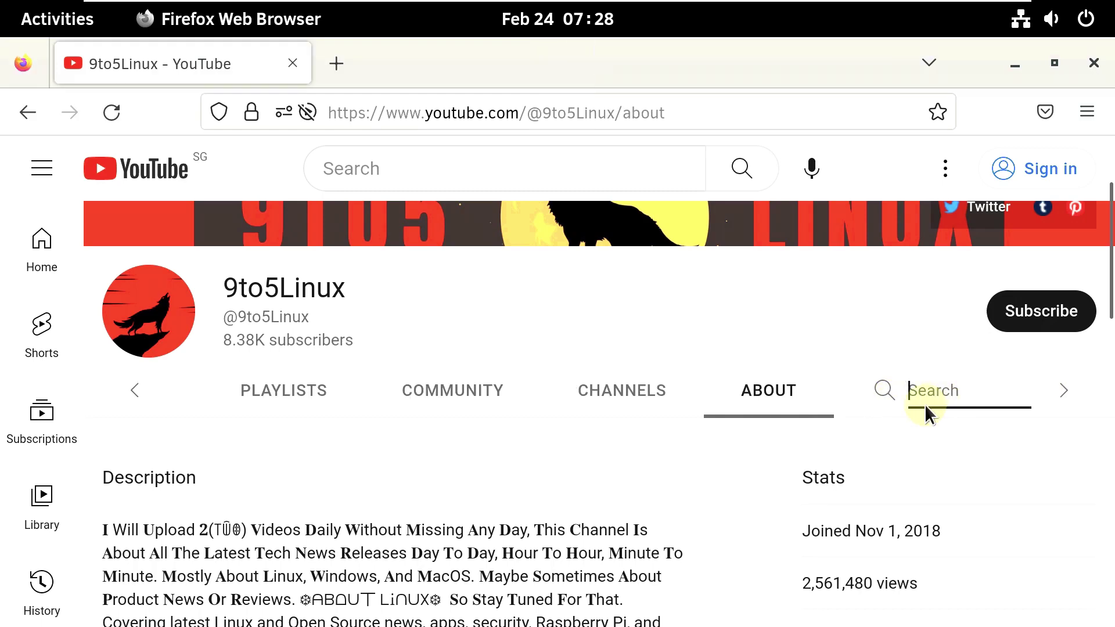
pyautogui.write('clear')
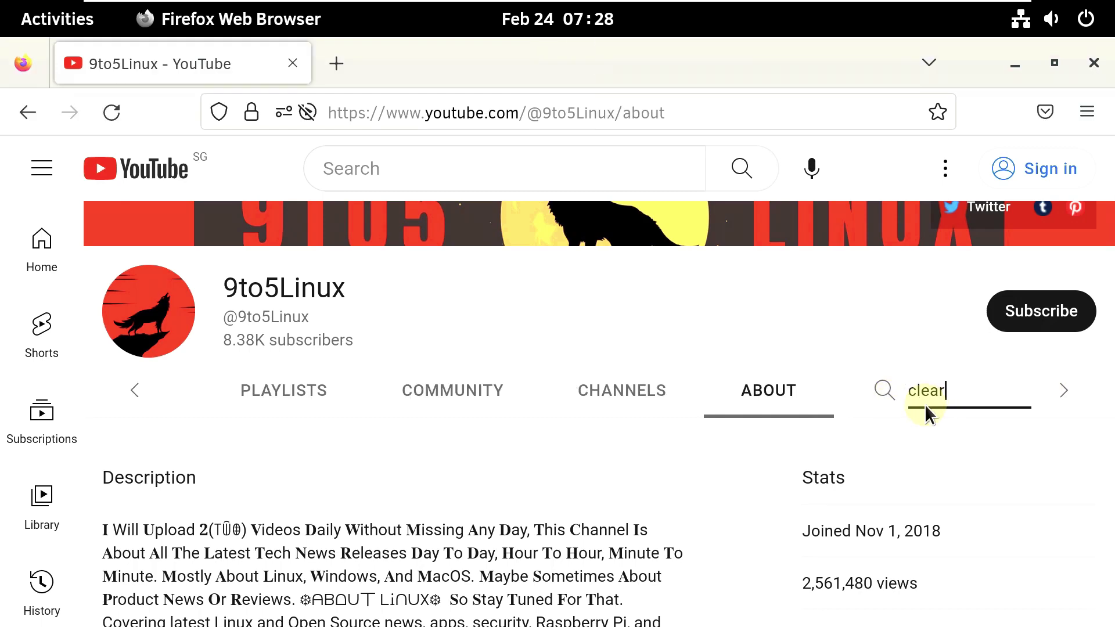
pyautogui.press('Return')
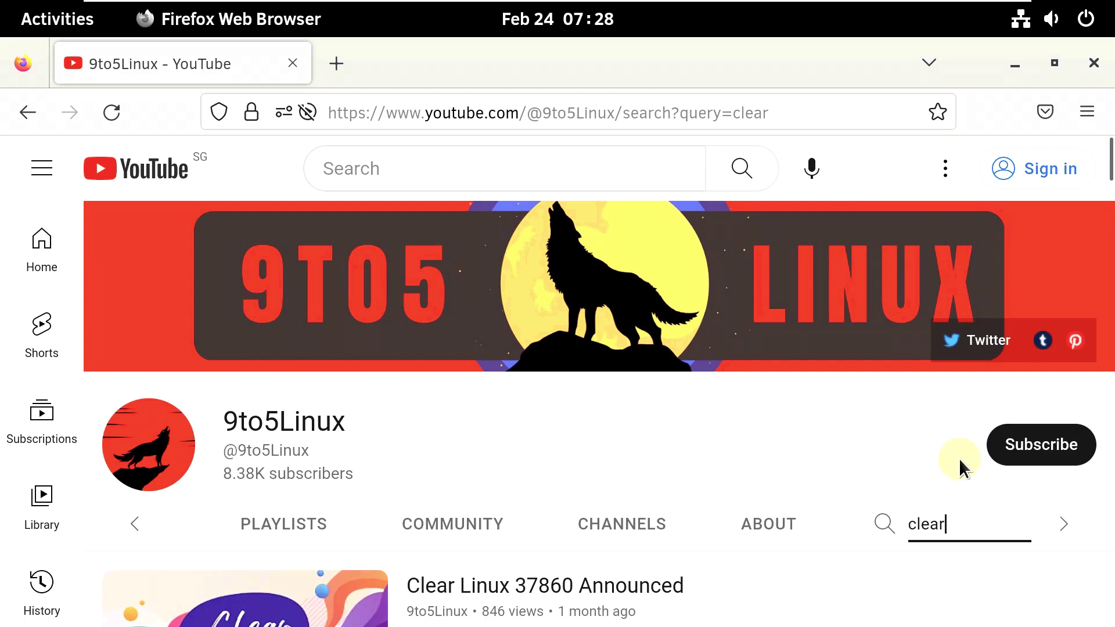
pyautogui.scroll(-2, 787, 496)
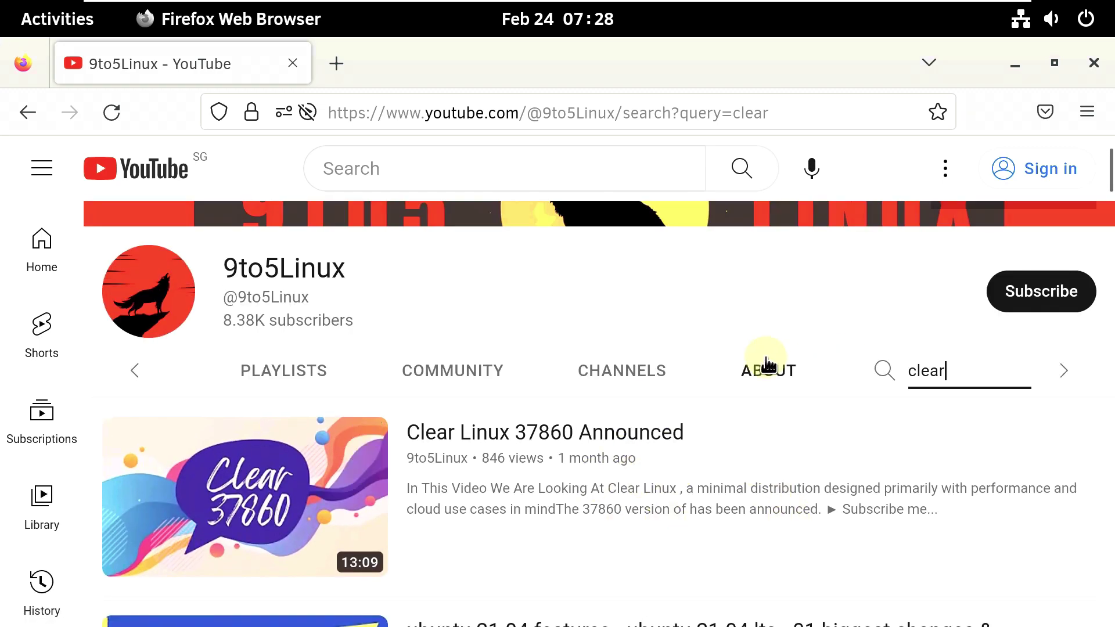
# - Reopen the channel's About page and read through its description
pyautogui.click(769, 370)
pyautogui.scroll(-4, 691, 476)
pyautogui.moveTo(533, 349); pyautogui.dragTo(420, 562)
pyautogui.scroll(-4, 174, 377)
# - Confirm in About Firefox that the browser is version 108.0.1 (64-bit), then close it
pyautogui.click(1087, 112)
pyautogui.scroll(-5, 862, 558)
pyautogui.scroll(-5, 904, 560)
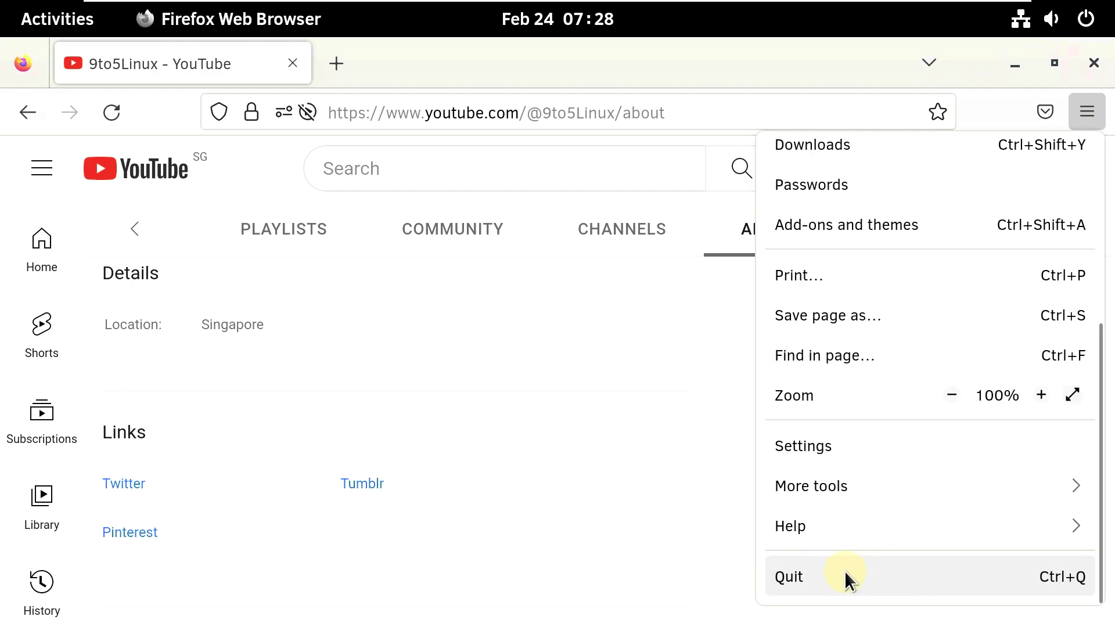
pyautogui.click(816, 524)
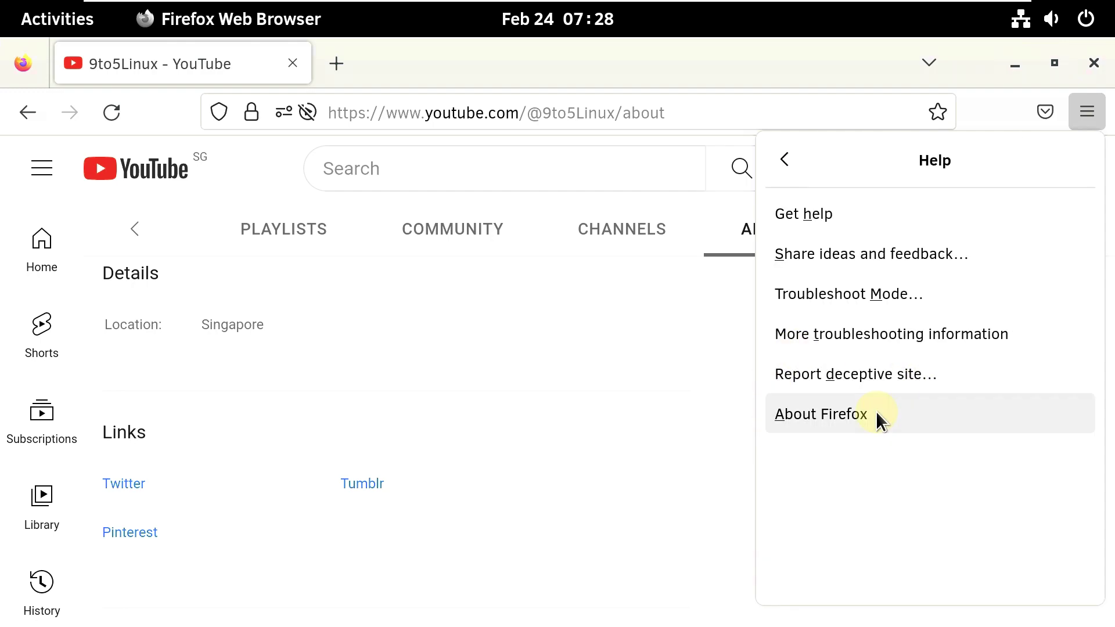
pyautogui.click(876, 413)
pyautogui.moveTo(806, 143); pyautogui.dragTo(816, 162)
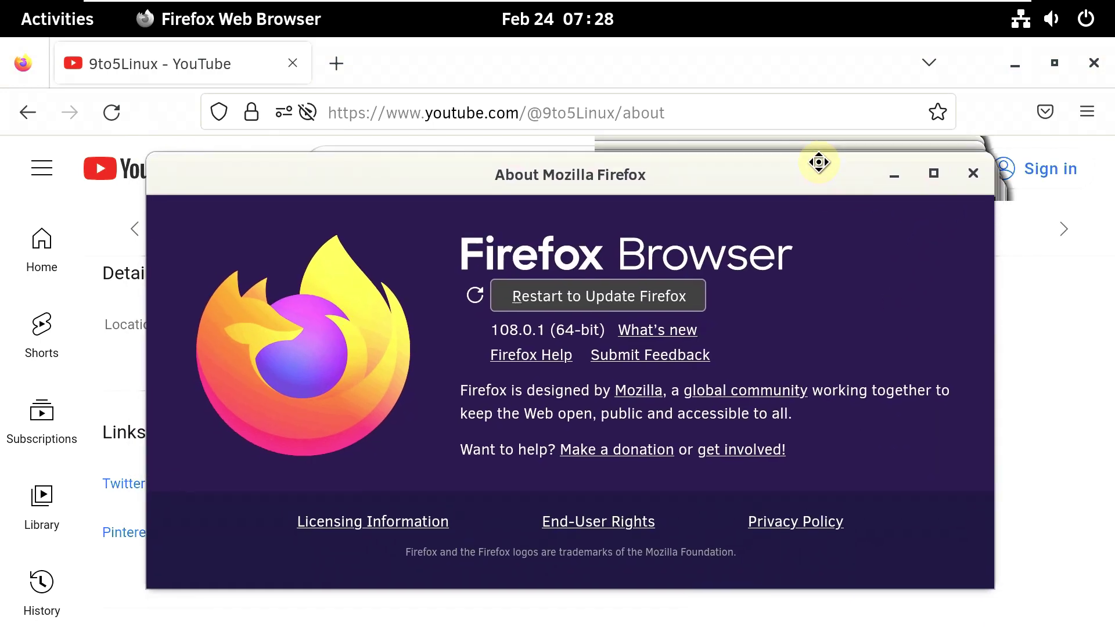
pyautogui.click(974, 172)
pyautogui.click(1090, 64)
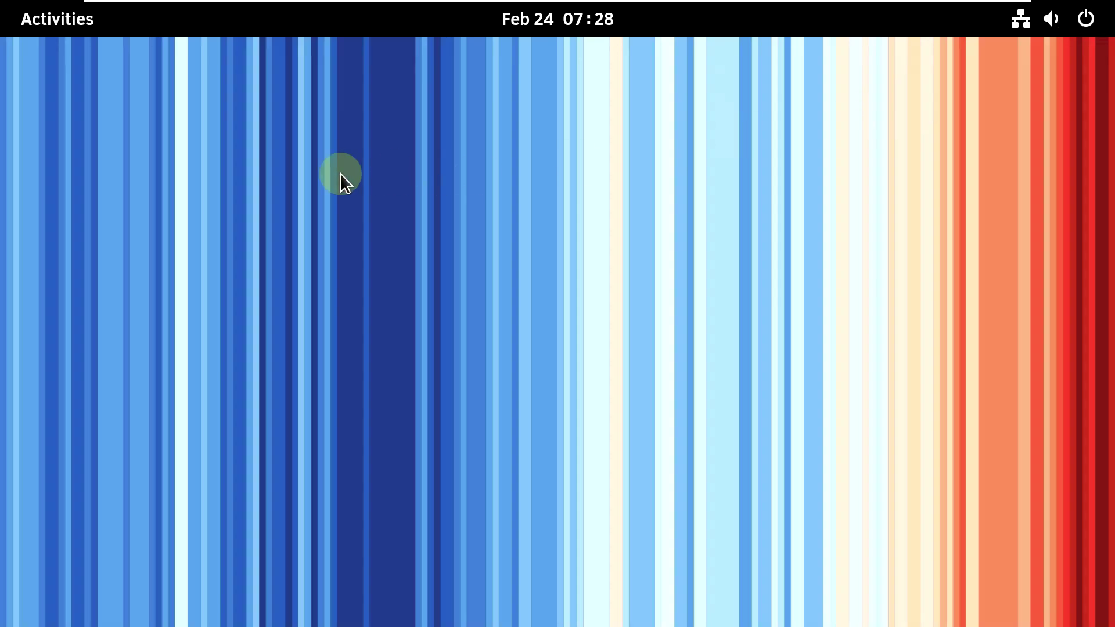
pyautogui.click(43, 26)
pyautogui.click(681, 579)
pyautogui.click(531, 356)
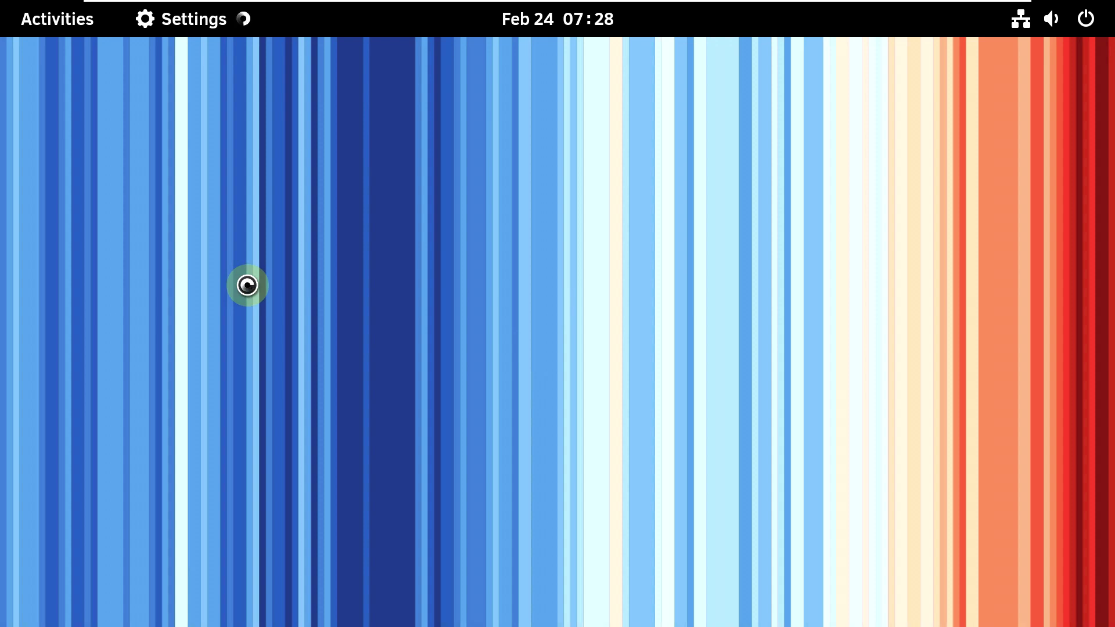
pyautogui.scroll(-10, 478, 427)
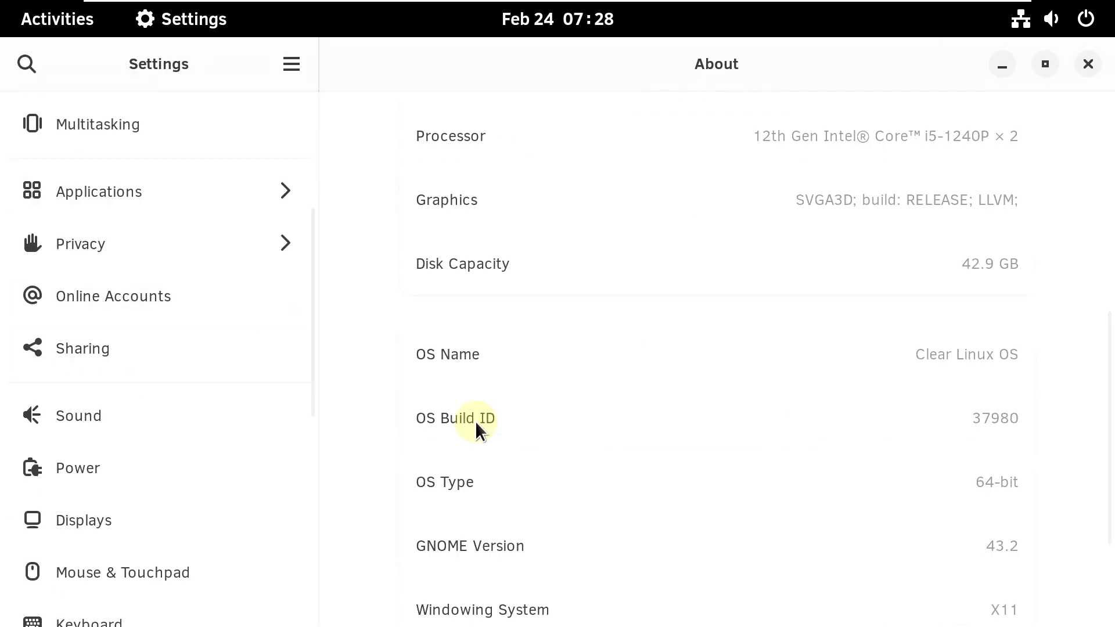
pyautogui.scroll(10, 476, 430)
pyautogui.click(1088, 65)
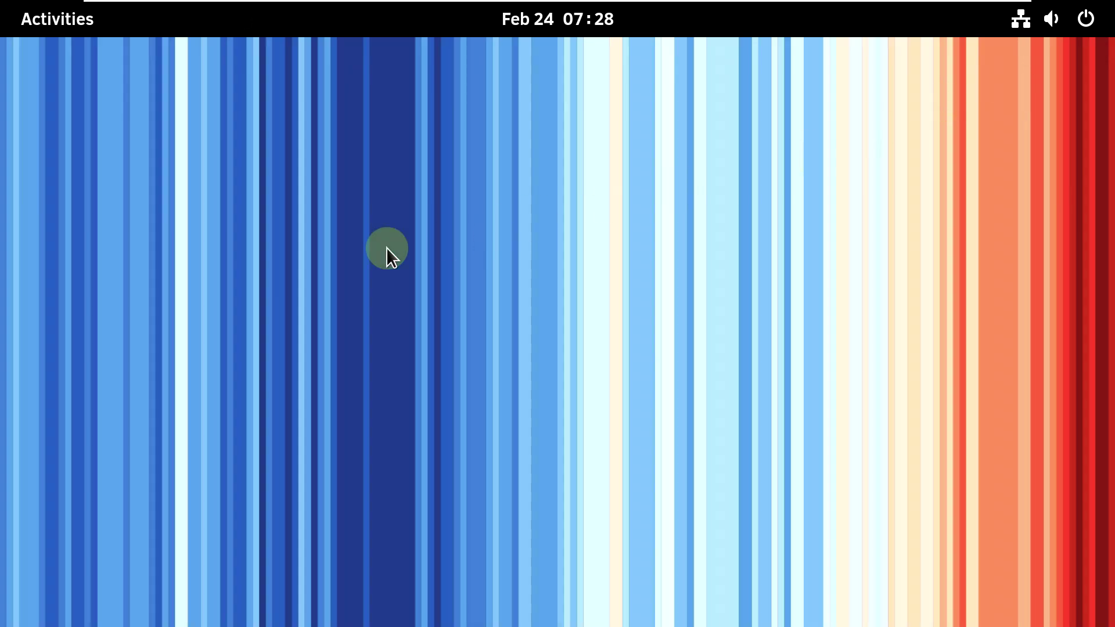
pyautogui.click(61, 24)
pyautogui.click(684, 582)
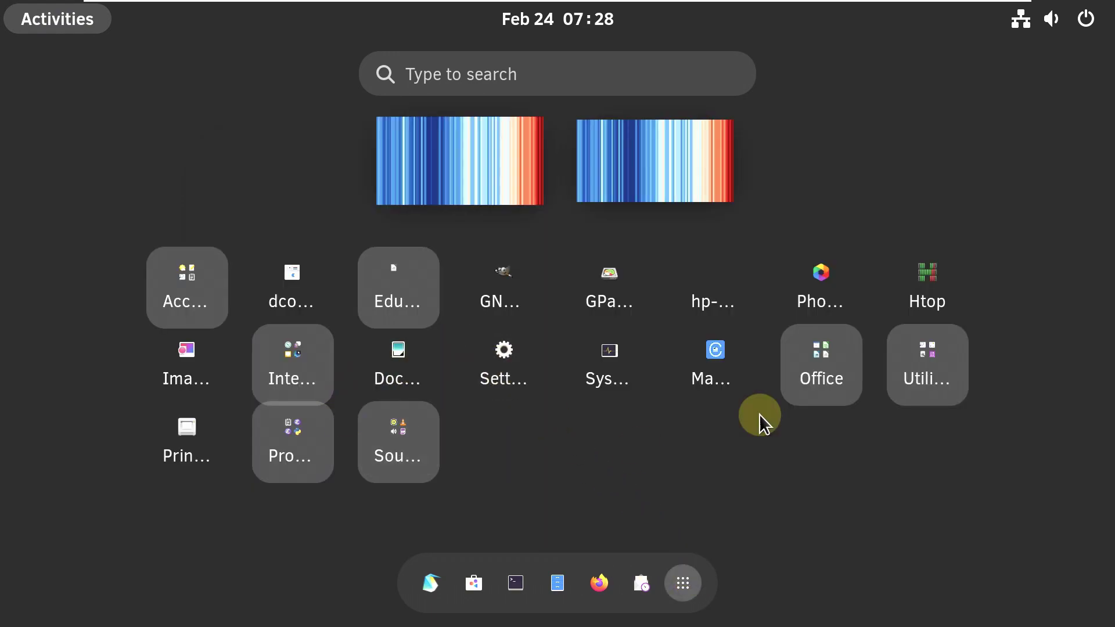
pyautogui.click(630, 370)
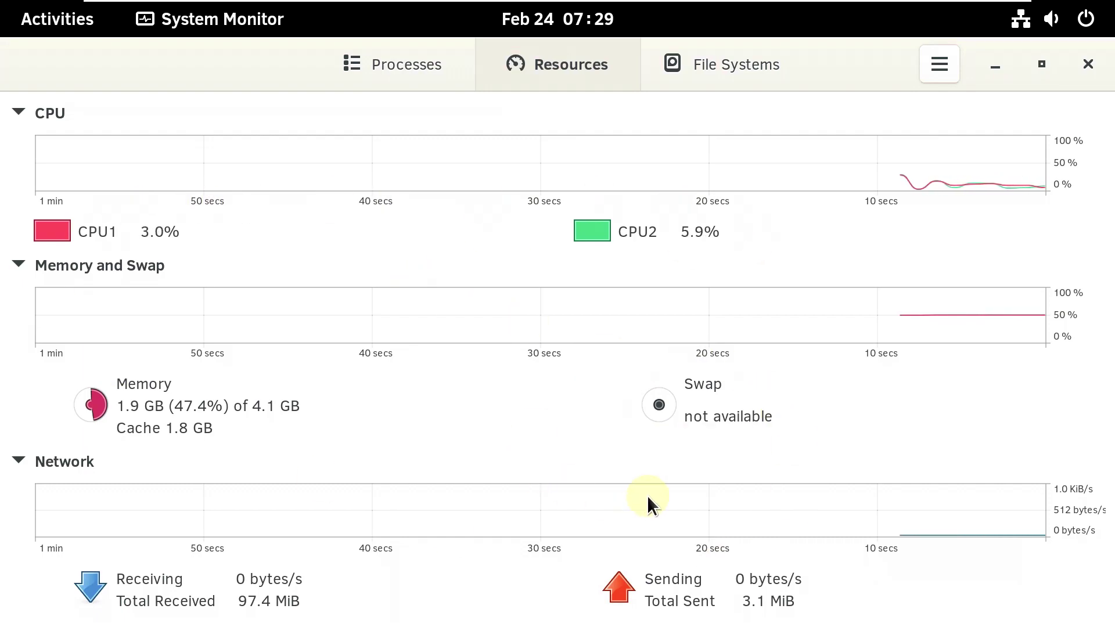
pyautogui.click(39, 266)
pyautogui.click(51, 378)
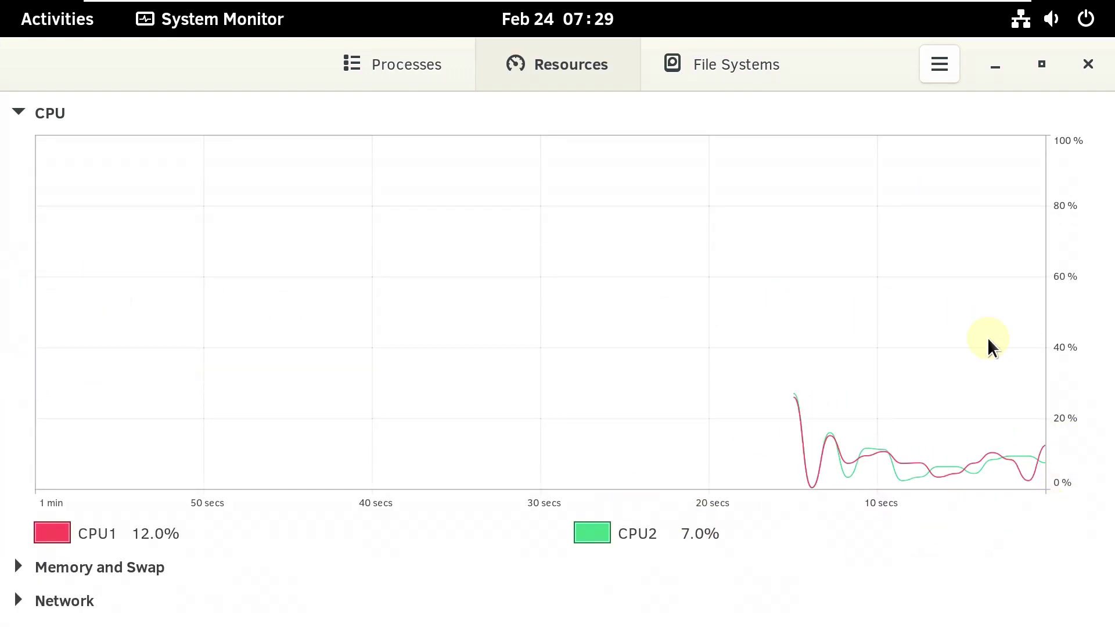
pyautogui.click(102, 563)
pyautogui.click(82, 598)
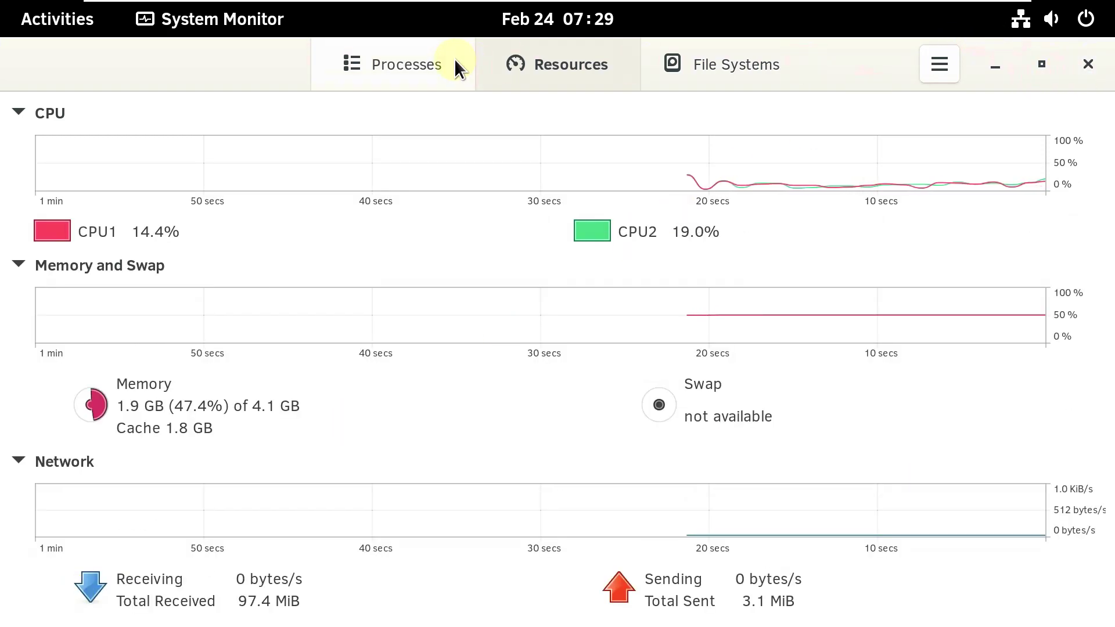
pyautogui.click(455, 67)
pyautogui.scroll(-15, 577, 301)
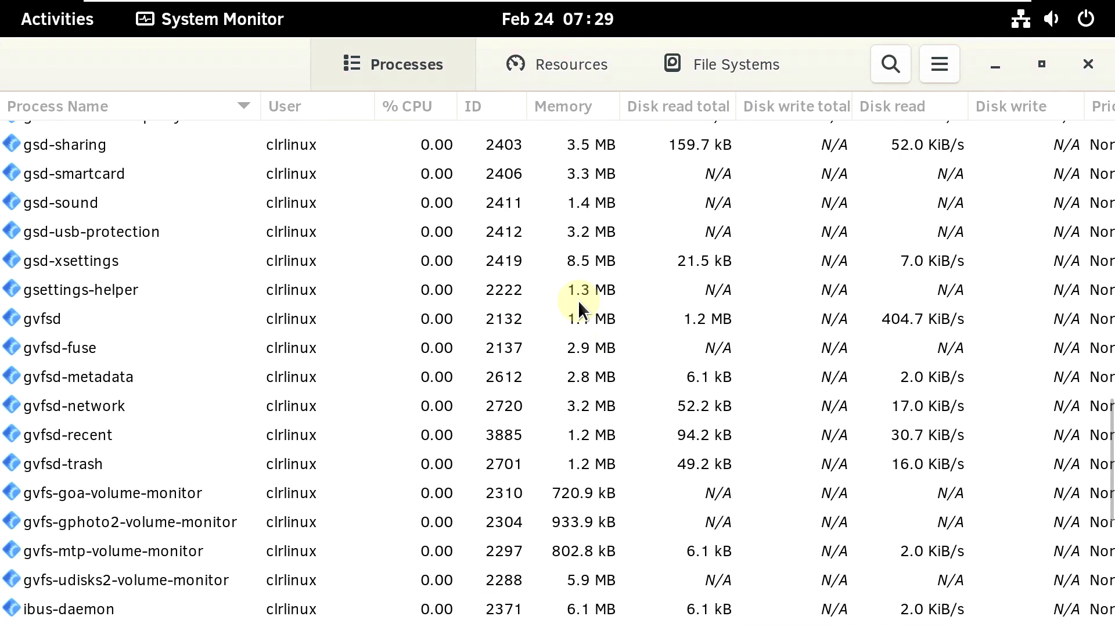
pyautogui.scroll(-5, 577, 301)
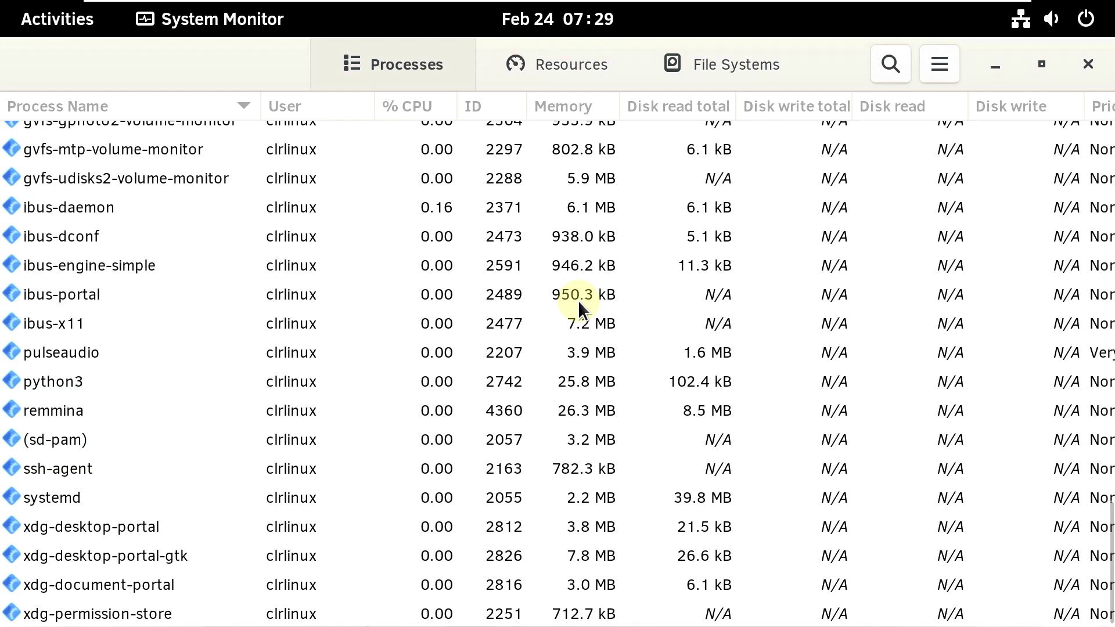
pyautogui.click(1088, 64)
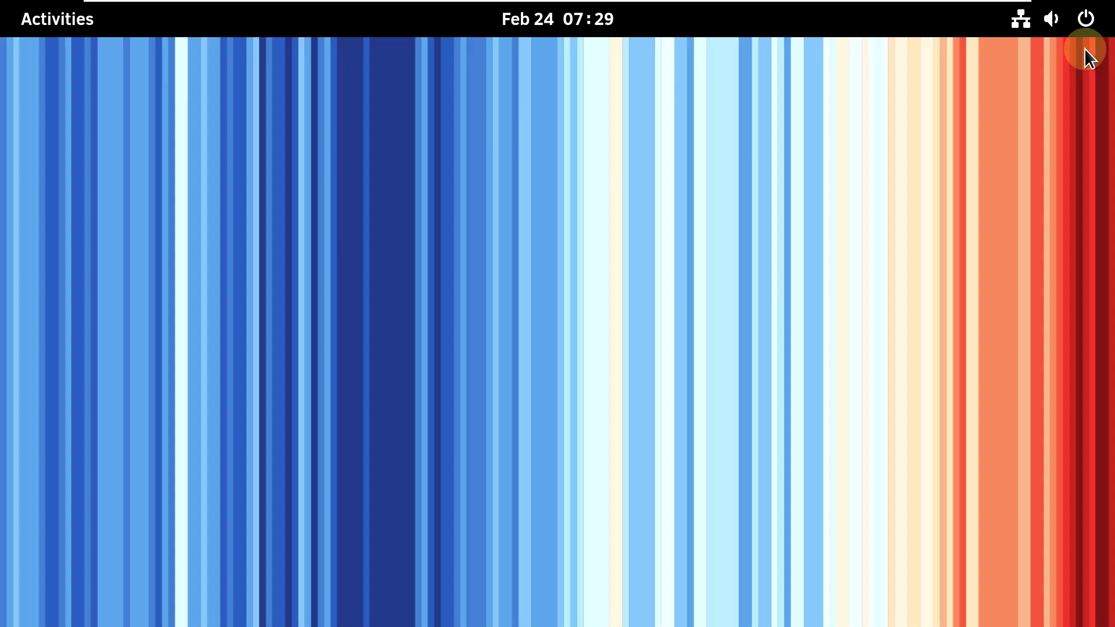
pyautogui.click(1093, 27)
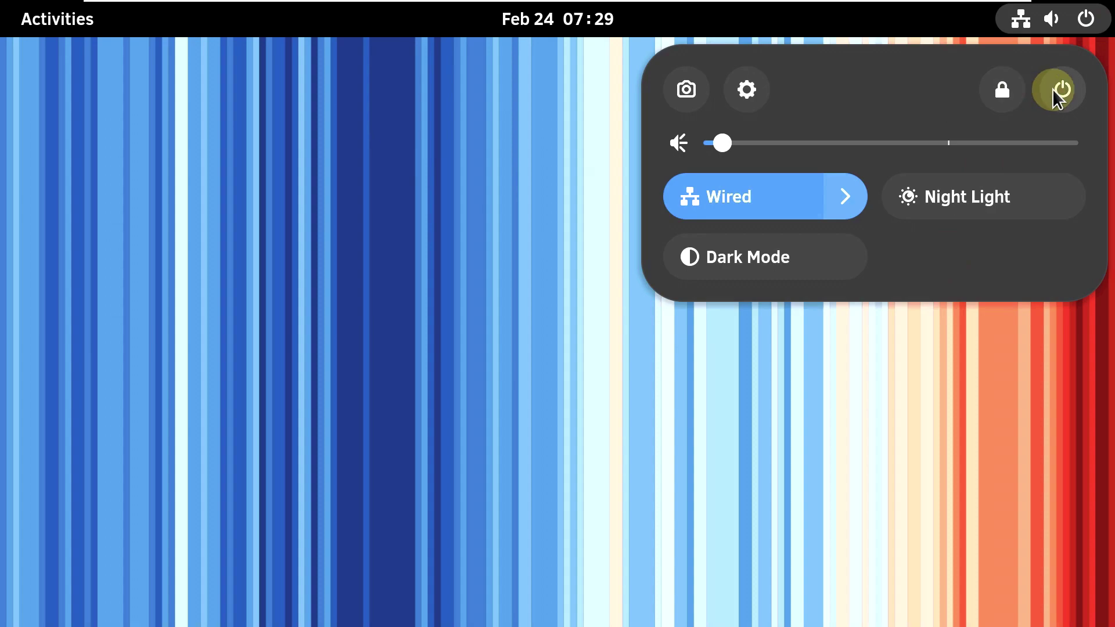
pyautogui.click(1052, 89)
pyautogui.click(839, 313)
pyautogui.click(755, 389)
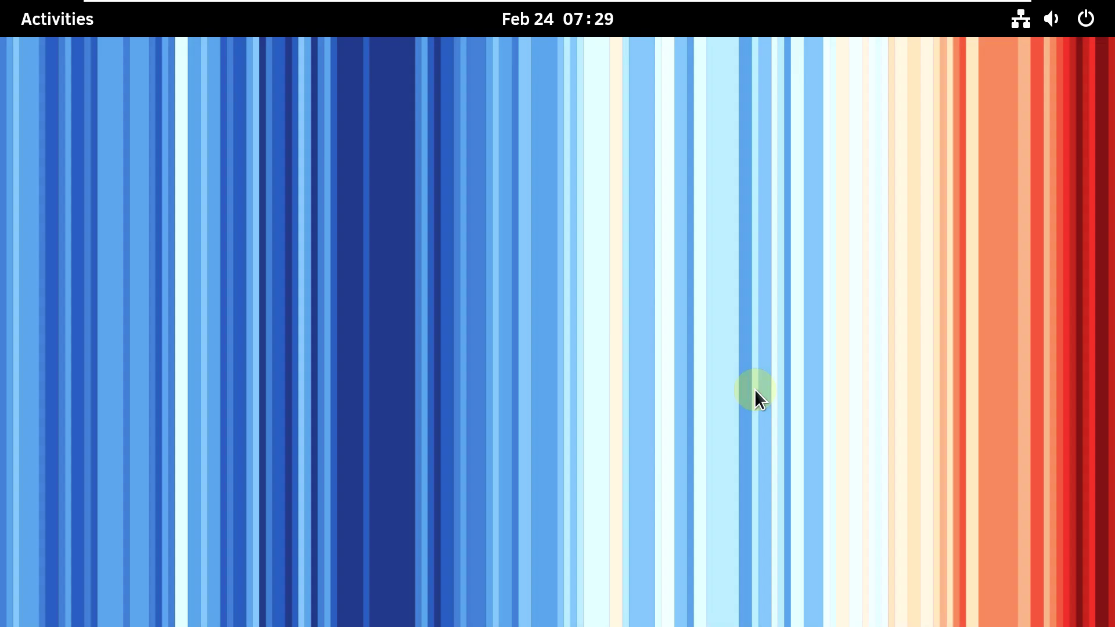